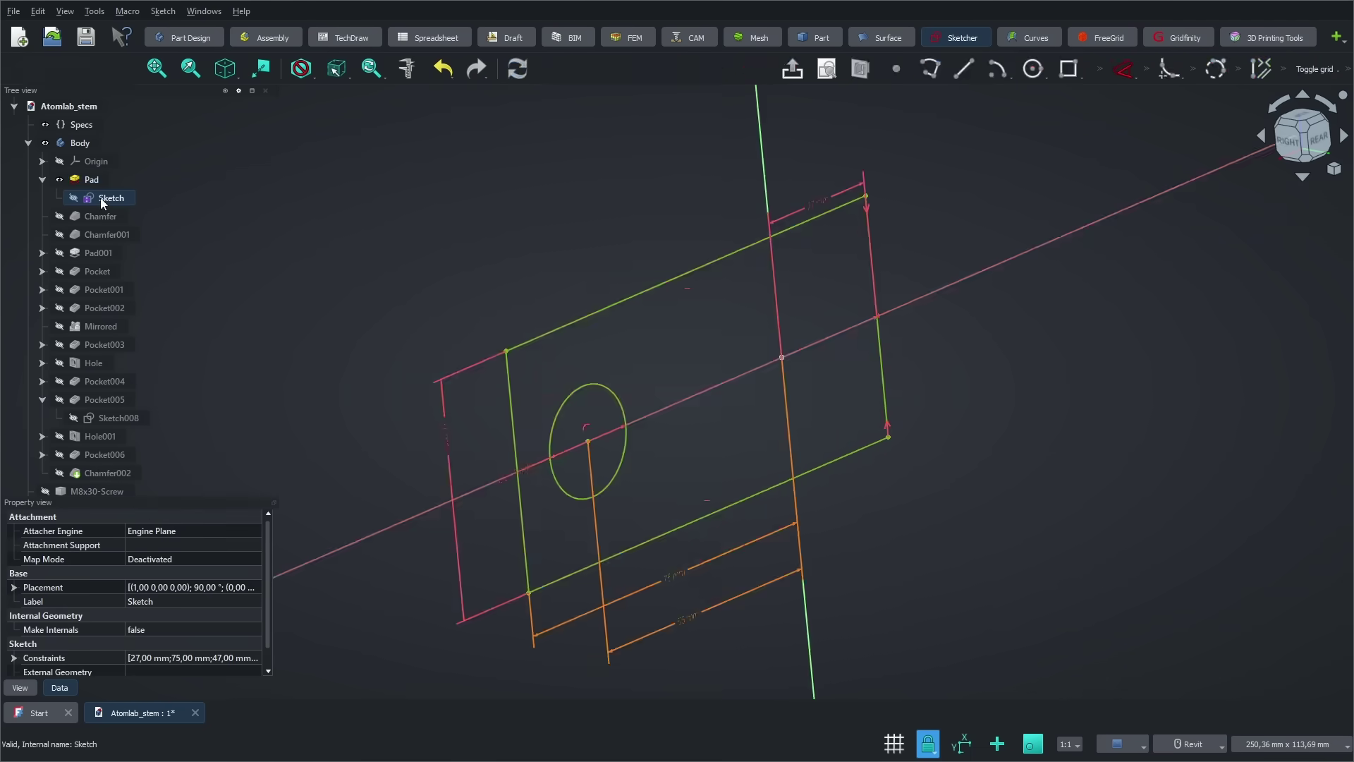
# Leave the sketch and show the Atomlab_stem body through Chamfer002, closing its parameters unchanged.
pyautogui.press('Escape')
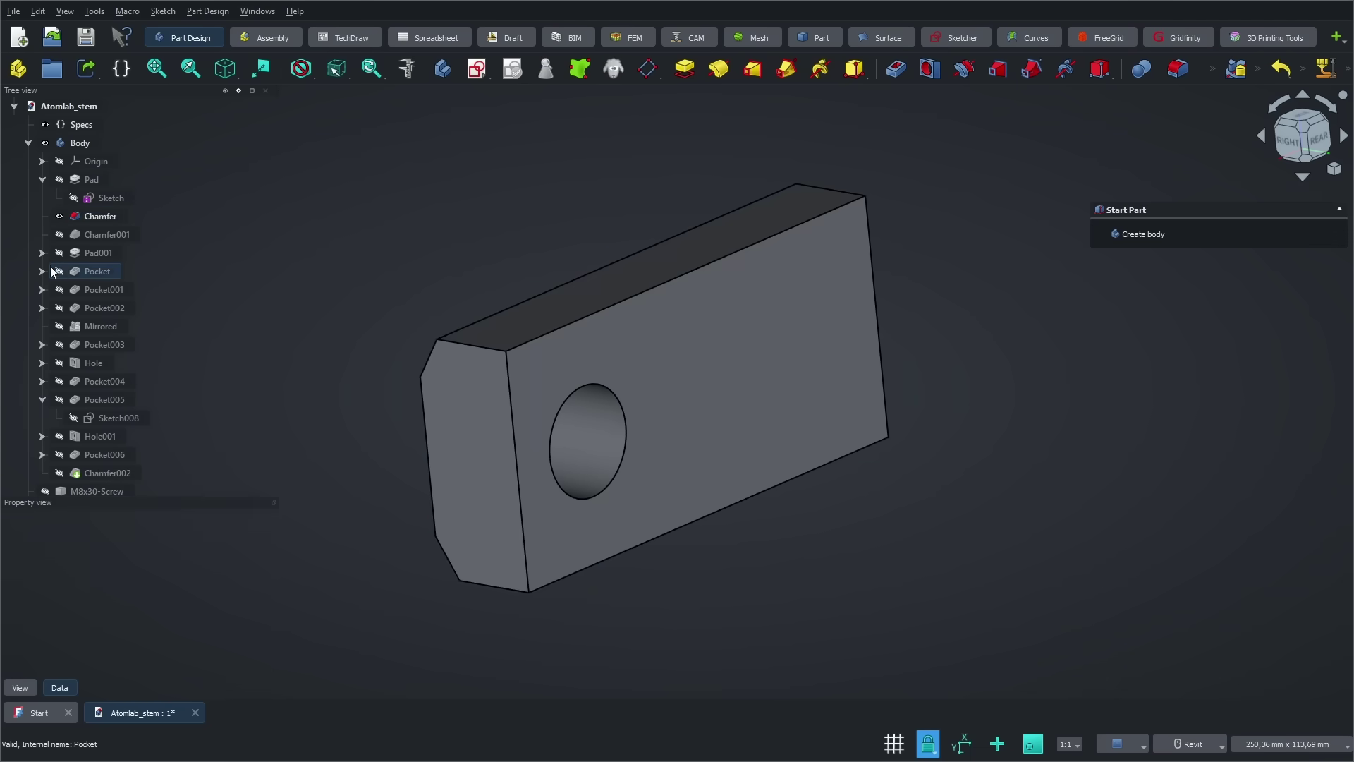
pyautogui.scroll(-1, 50, 265)
pyautogui.click(59, 436)
pyautogui.doubleClick(106, 436)
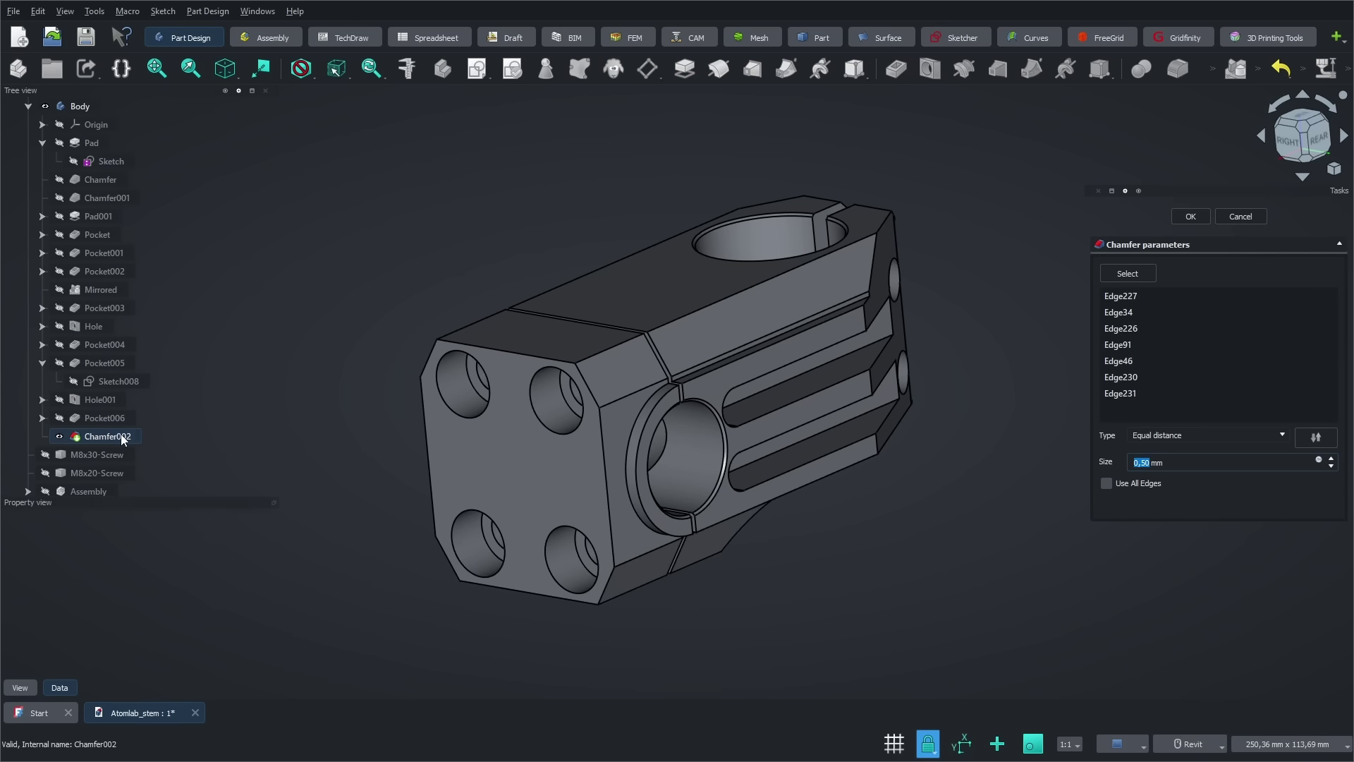
pyautogui.press('Return')
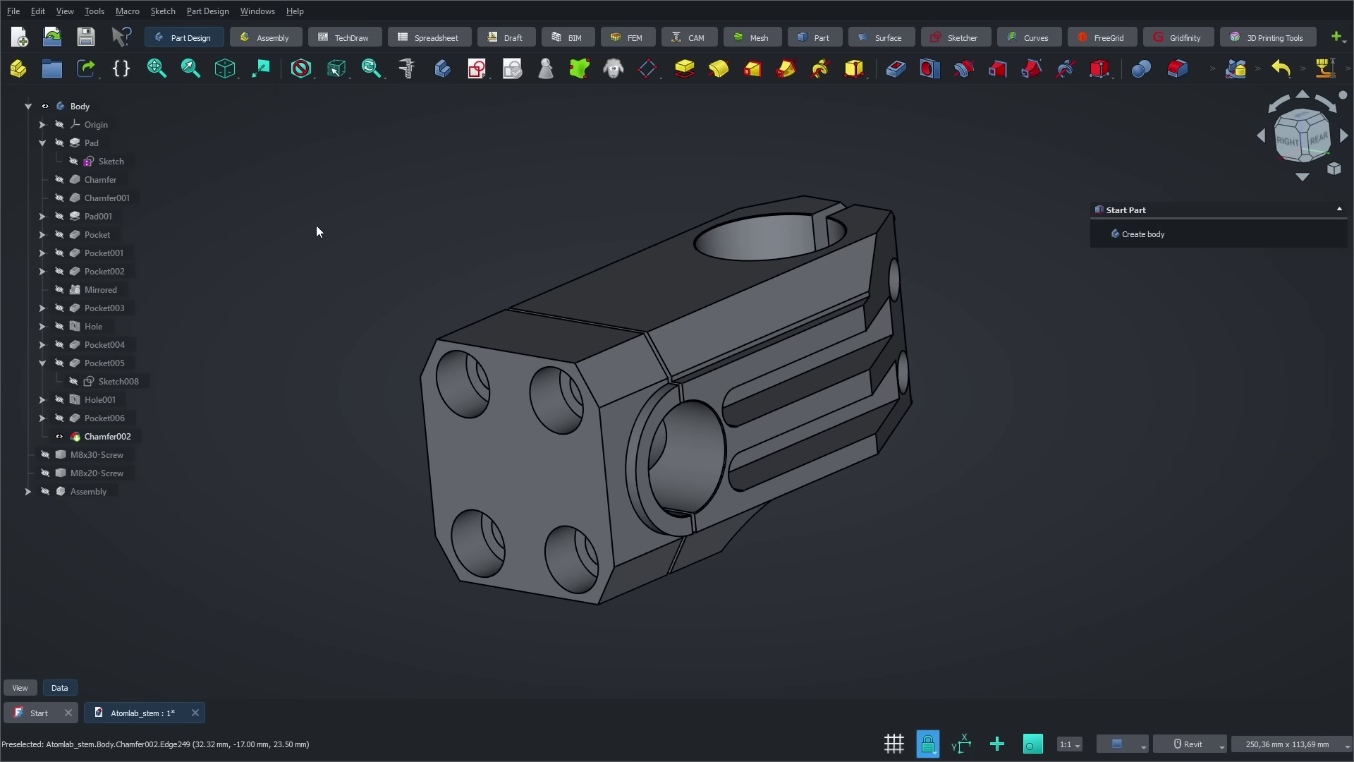
# Highlight the manual's CAD description, then go to the Download page showing stable version 1.0.1.
pyautogui.keyDown('shift'); pyautogui.moveTo(317, 231); pyautogui.dragTo(379, 251, button='middle'); pyautogui.keyUp('shift')
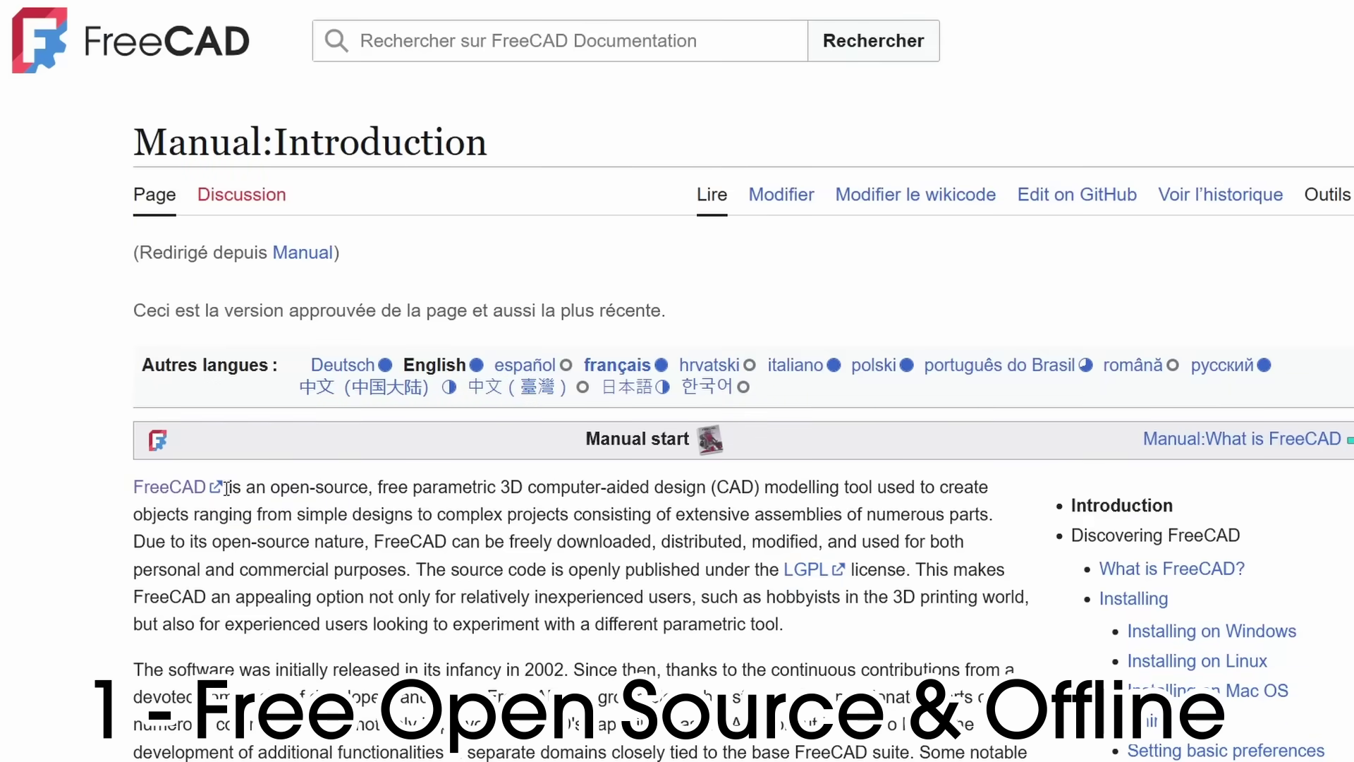
pyautogui.moveTo(226, 487); pyautogui.dragTo(895, 503)
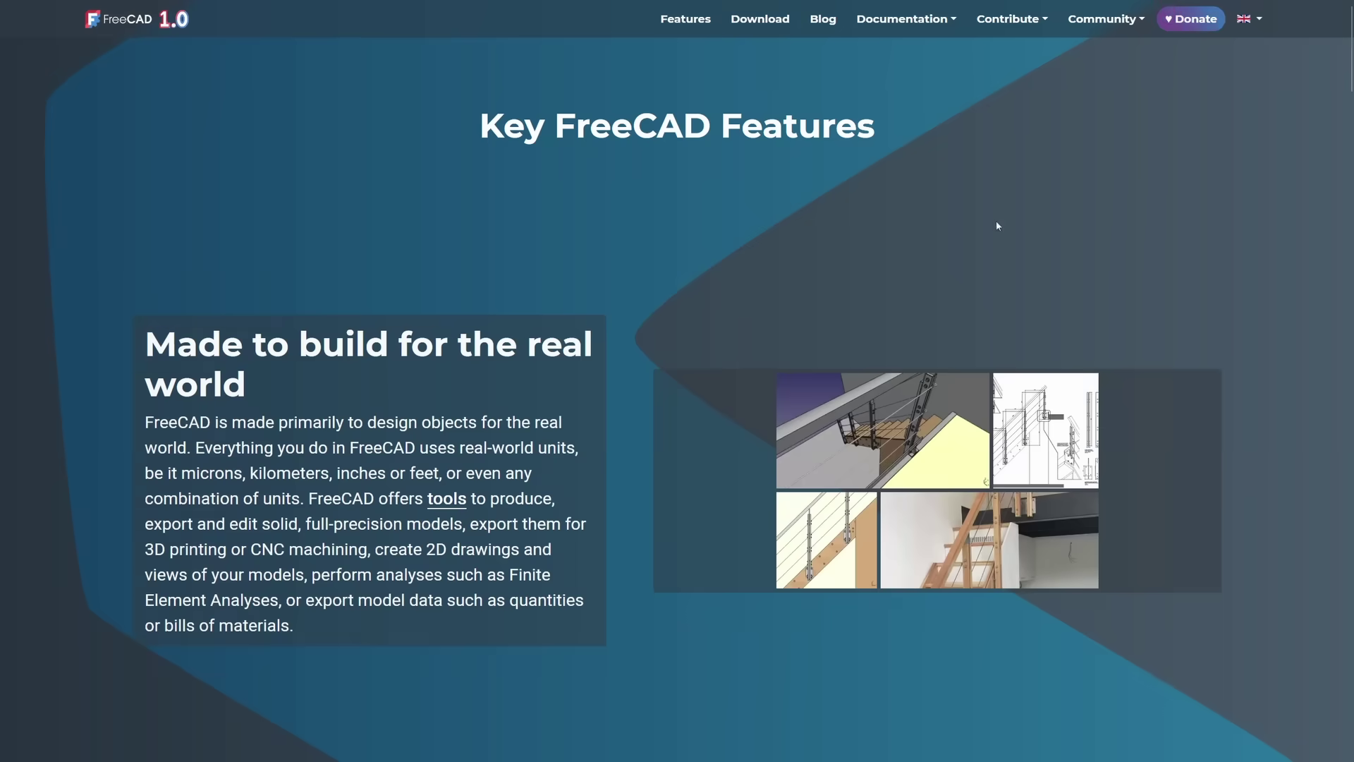
pyautogui.click(764, 20)
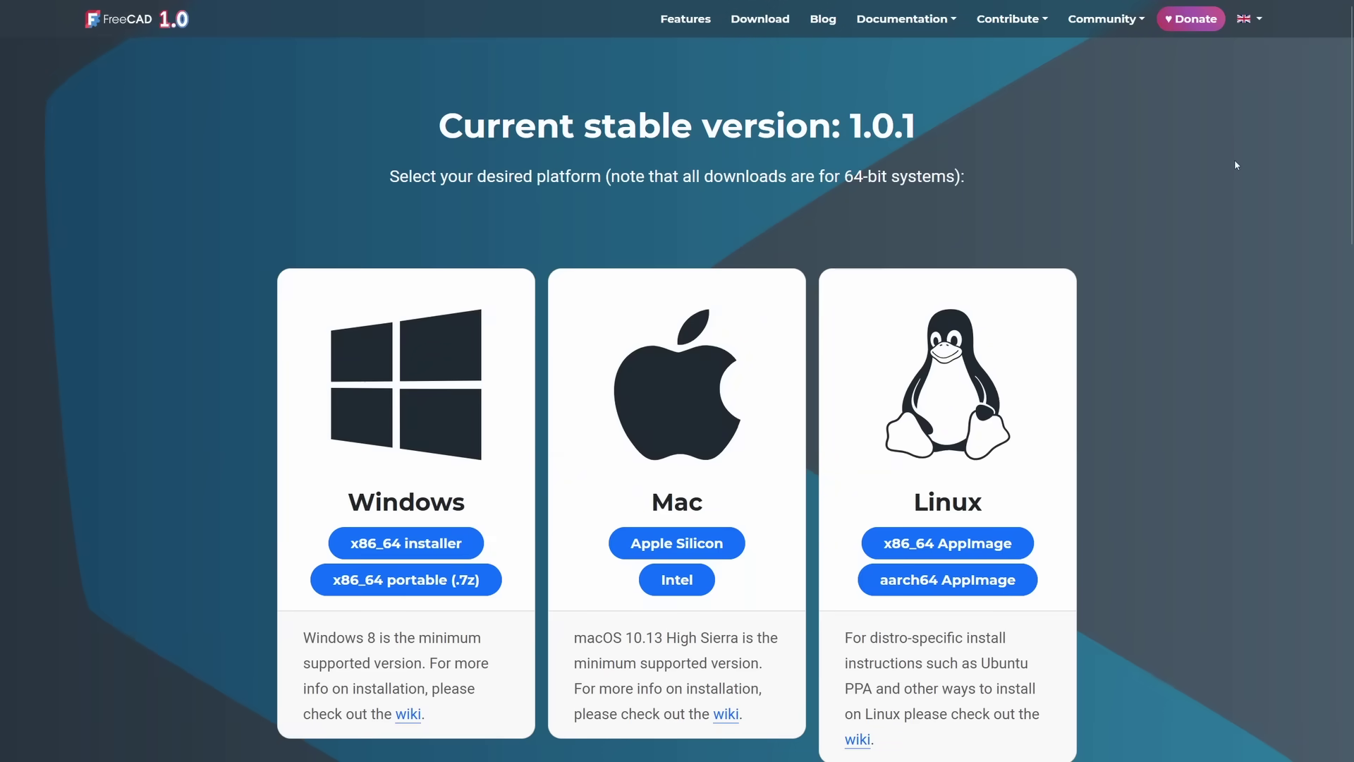
pyautogui.scroll(-3, 1238, 169)
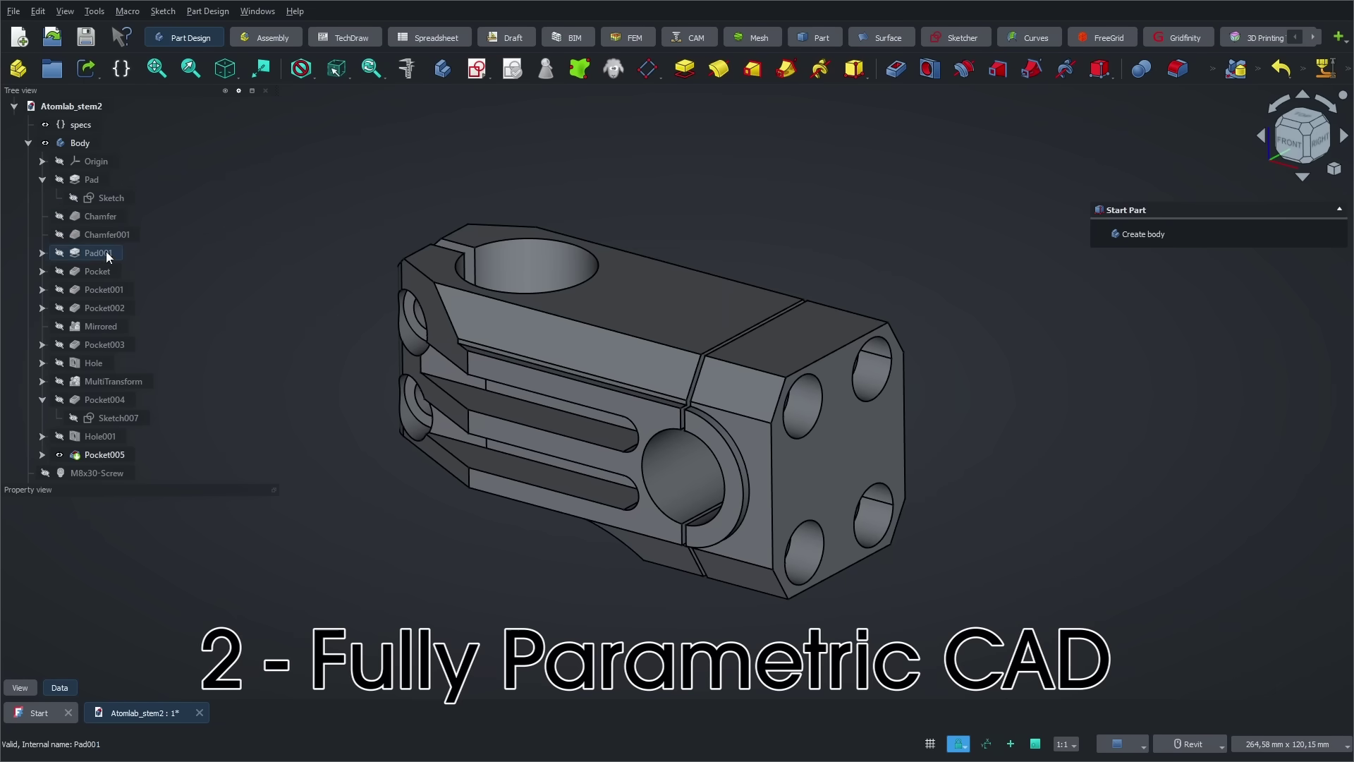
# Show only the base Pad feature in the model tree.
pyautogui.scroll(-1, 79, 362)
pyautogui.scroll(-1, 82, 395)
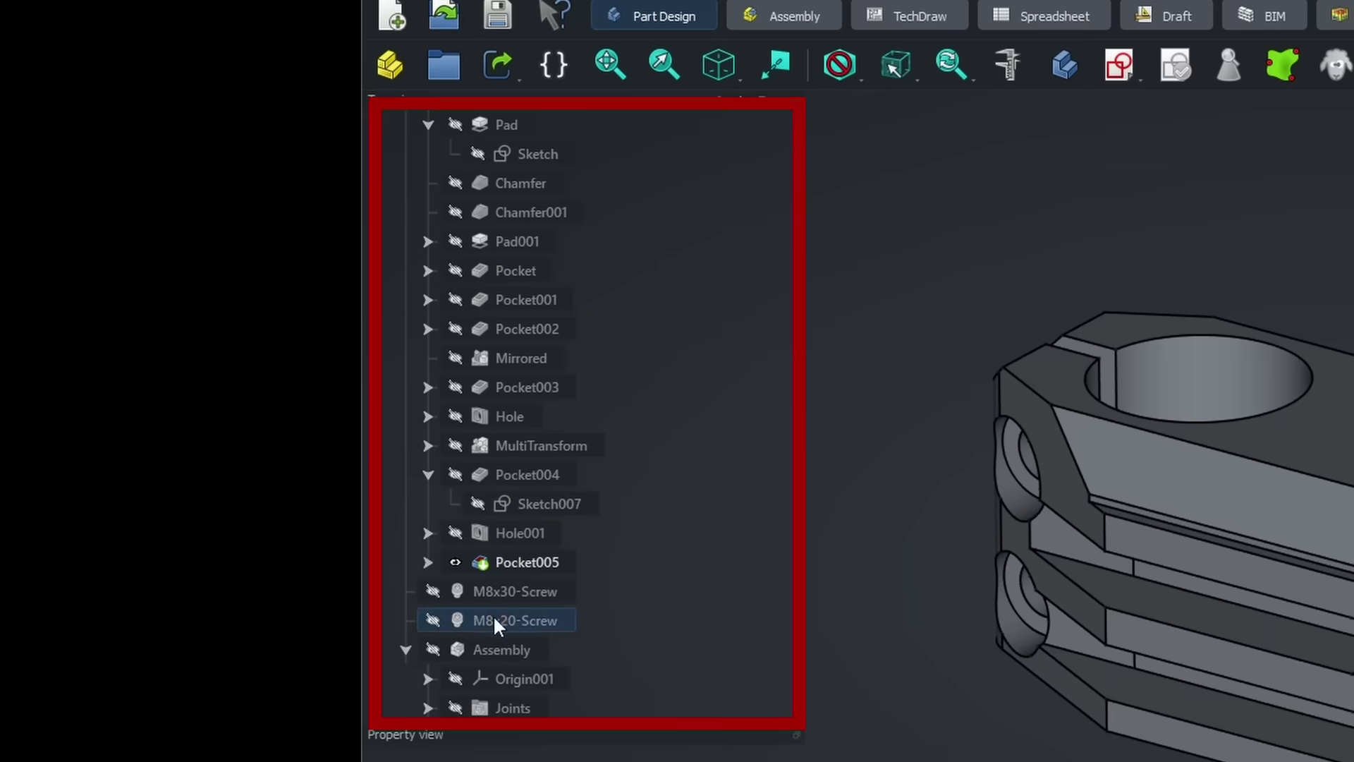
pyautogui.scroll(2, 100, 335)
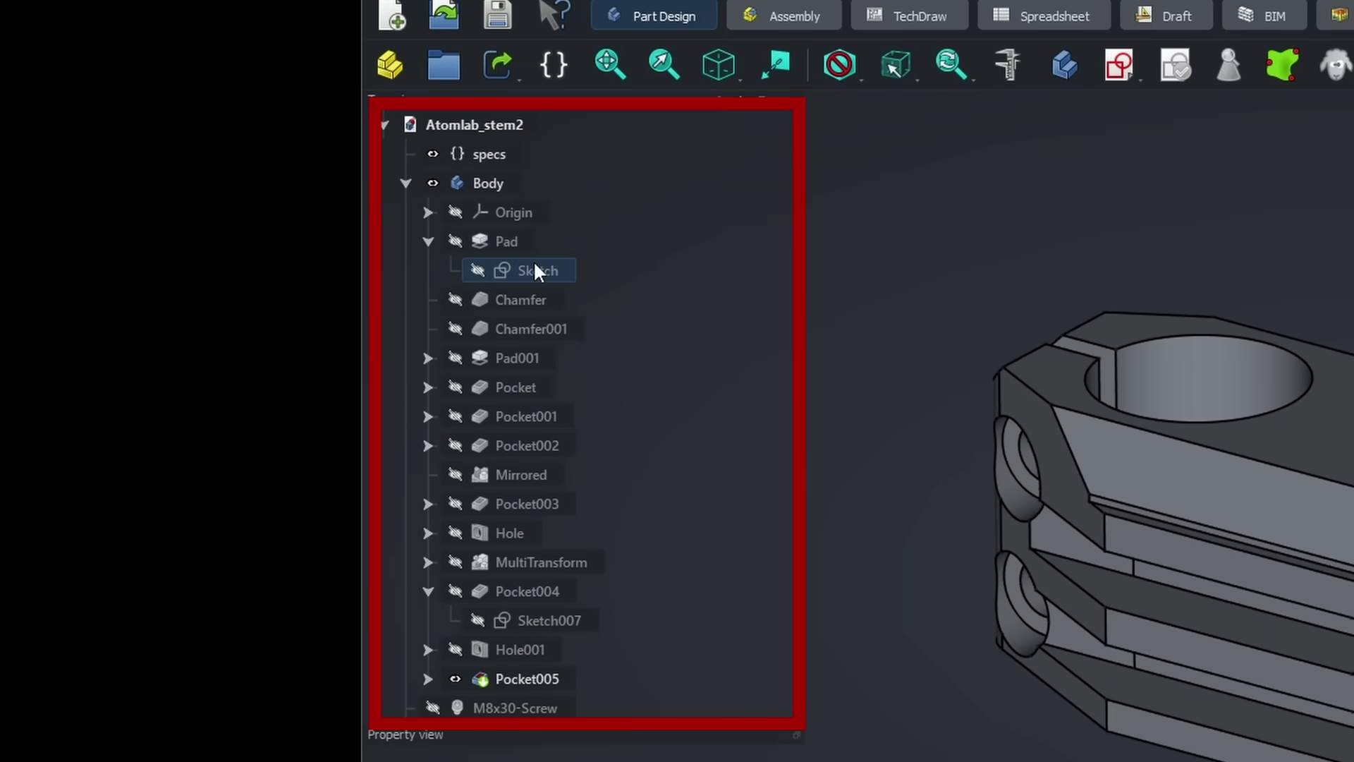
pyautogui.click(458, 241)
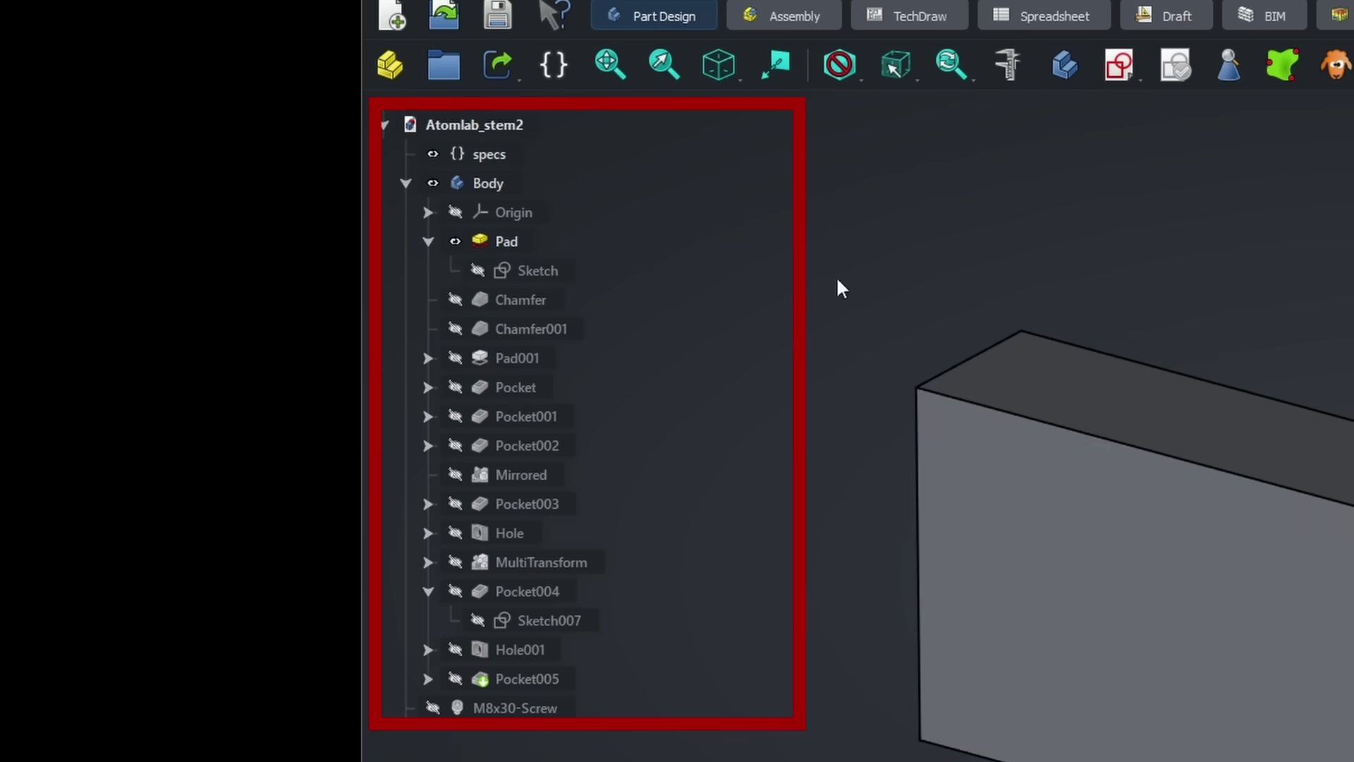
# Change the Pad sketch's circle diameter from 20 mm to 22 mm and close the sketch.
pyautogui.doubleClick(551, 272)
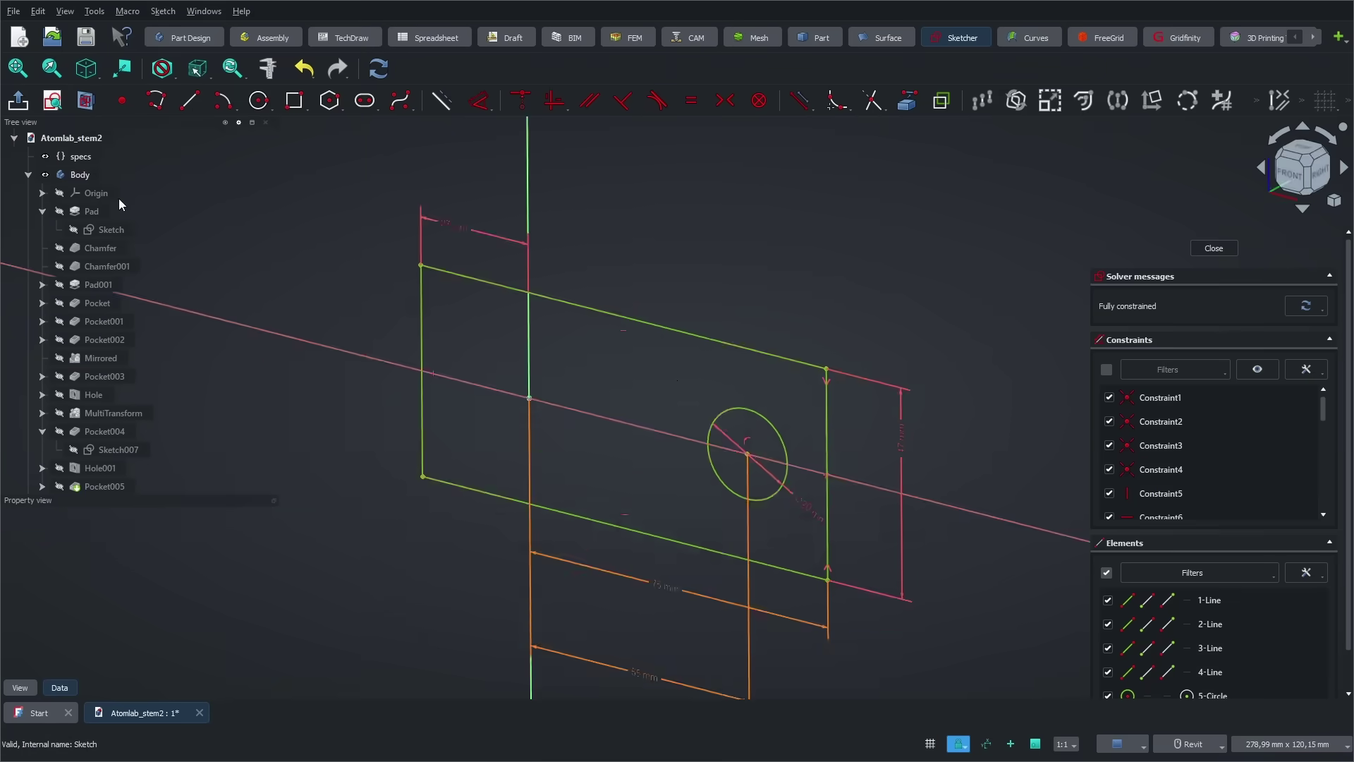
pyautogui.doubleClick(710, 575)
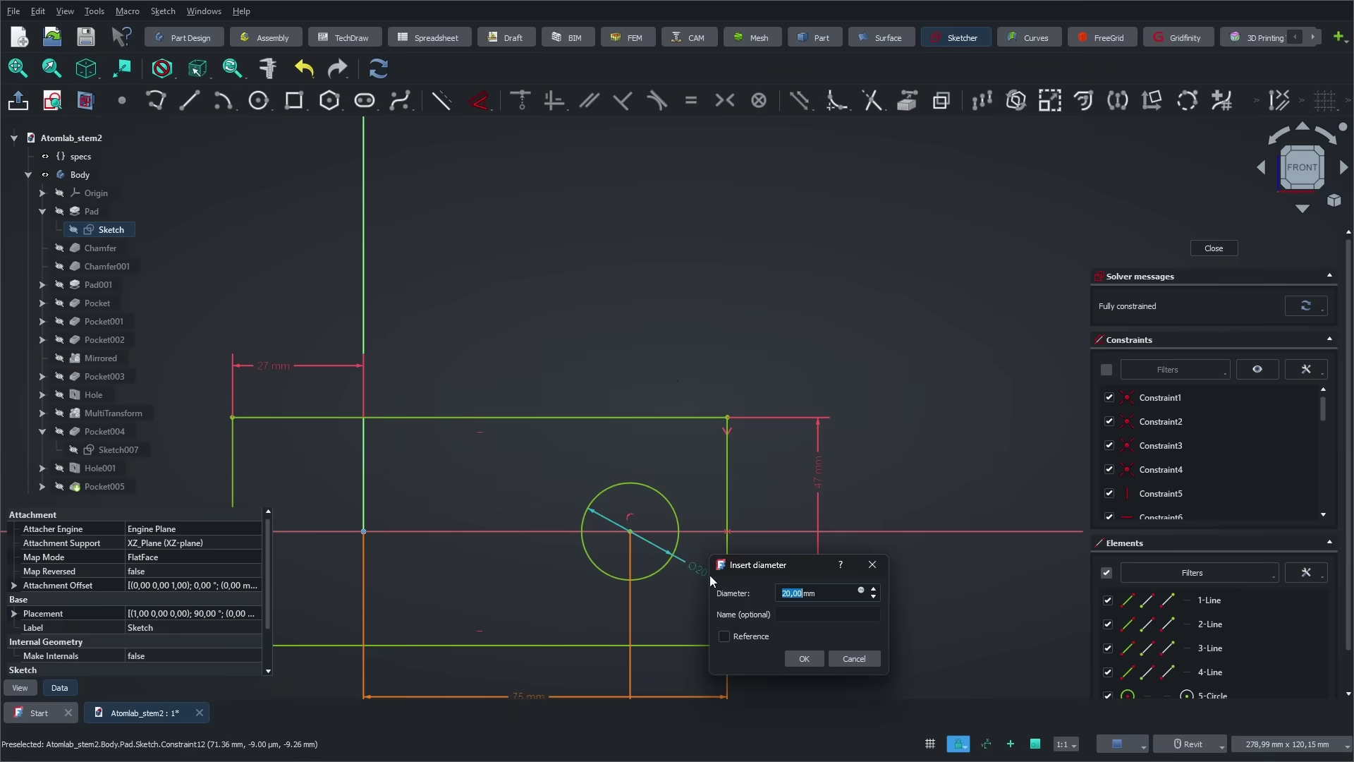
pyautogui.write('22')
pyautogui.press('Return')
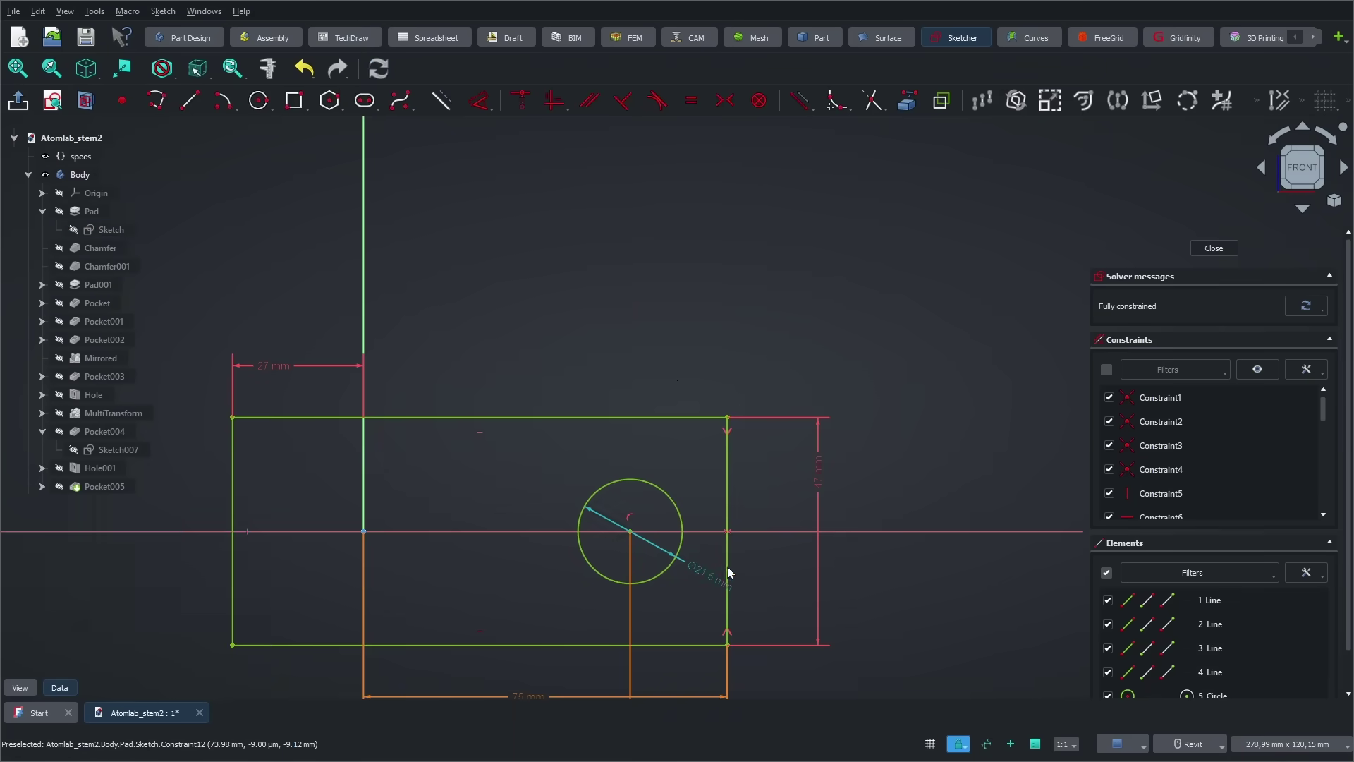
pyautogui.click(1211, 249)
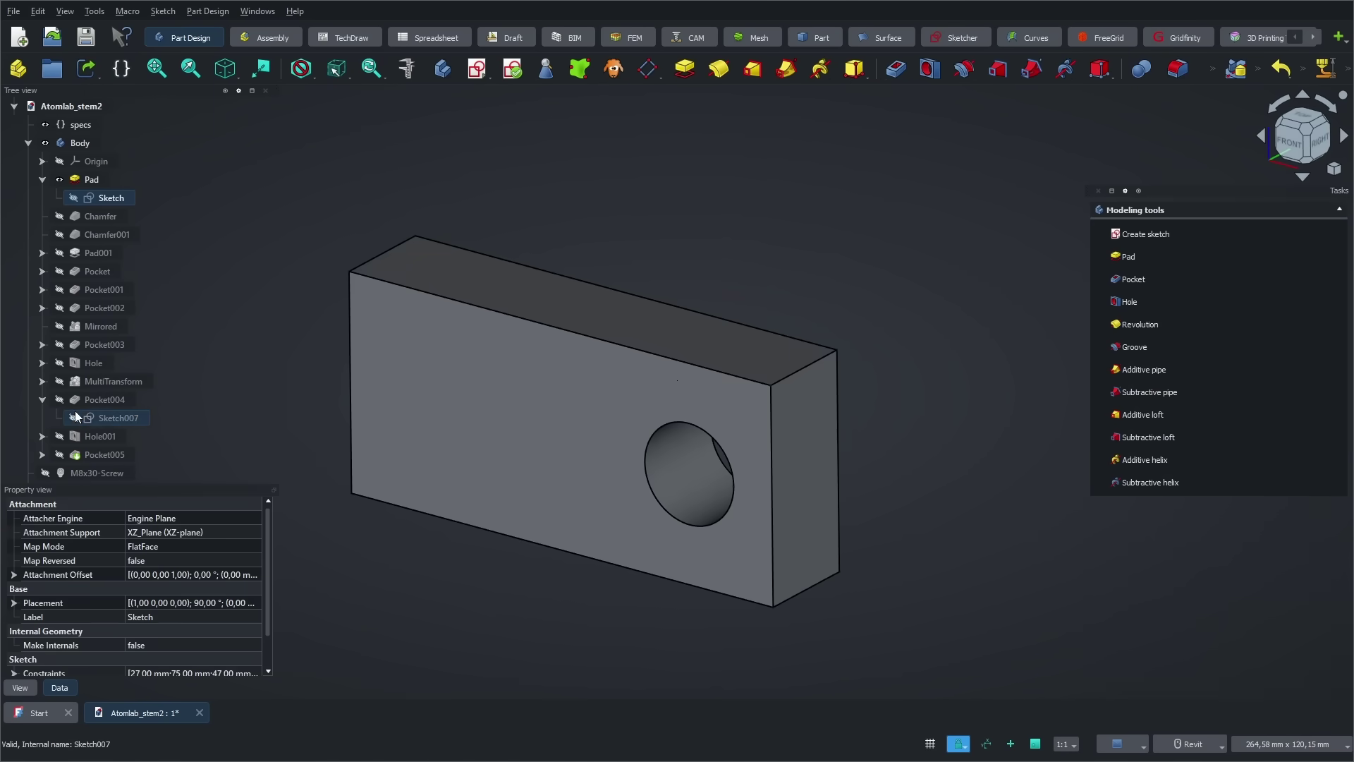
# Show the stem through Pocket005 and measure the clamp hole edge at 10,75 mm radius.
pyautogui.click(60, 455)
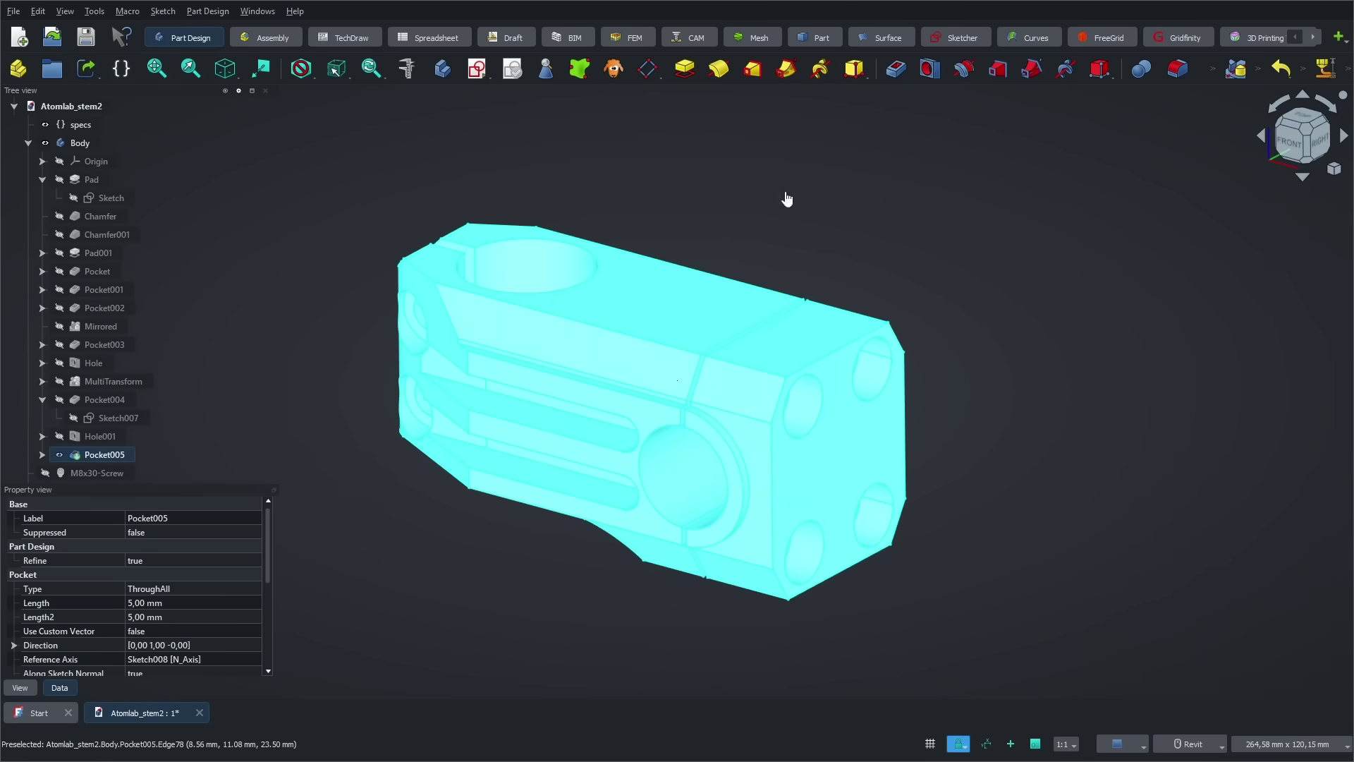
pyautogui.click(786, 199)
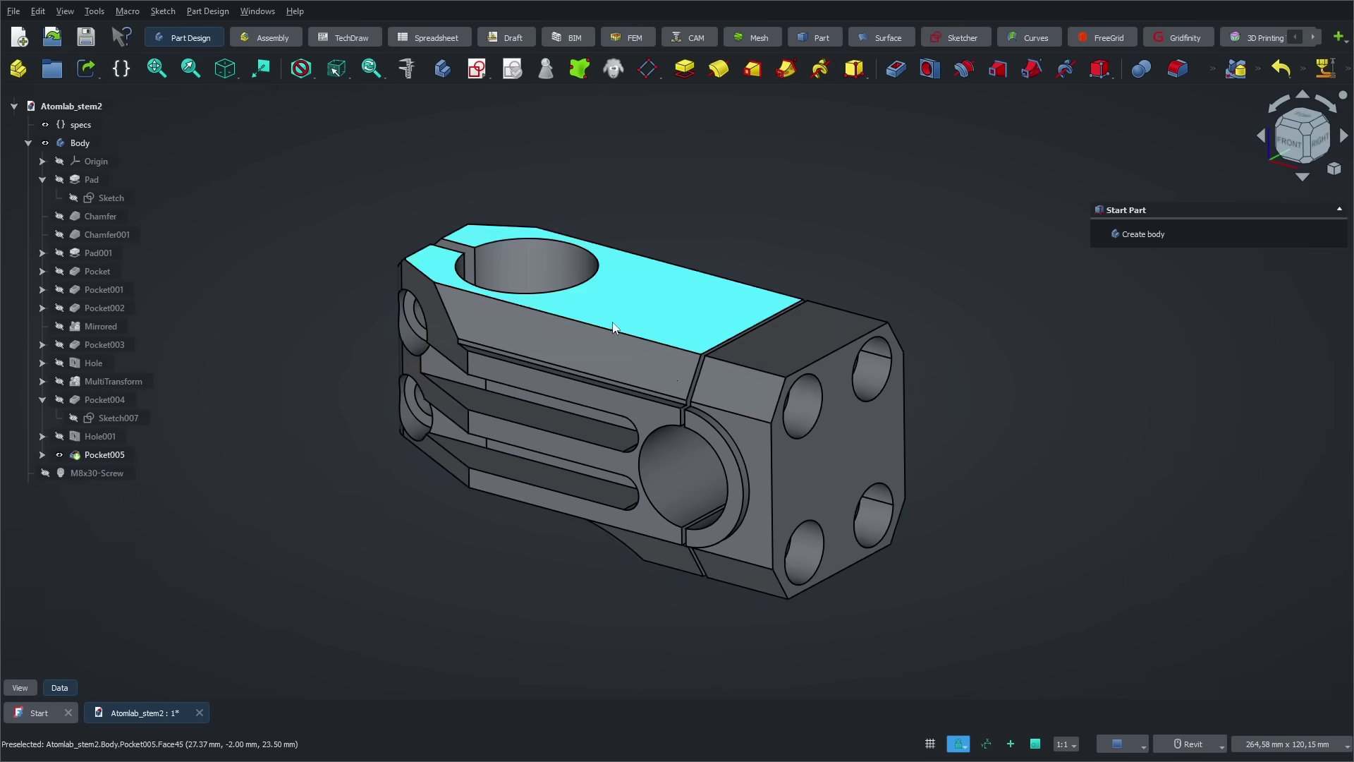
pyautogui.click(94, 10)
pyautogui.click(129, 245)
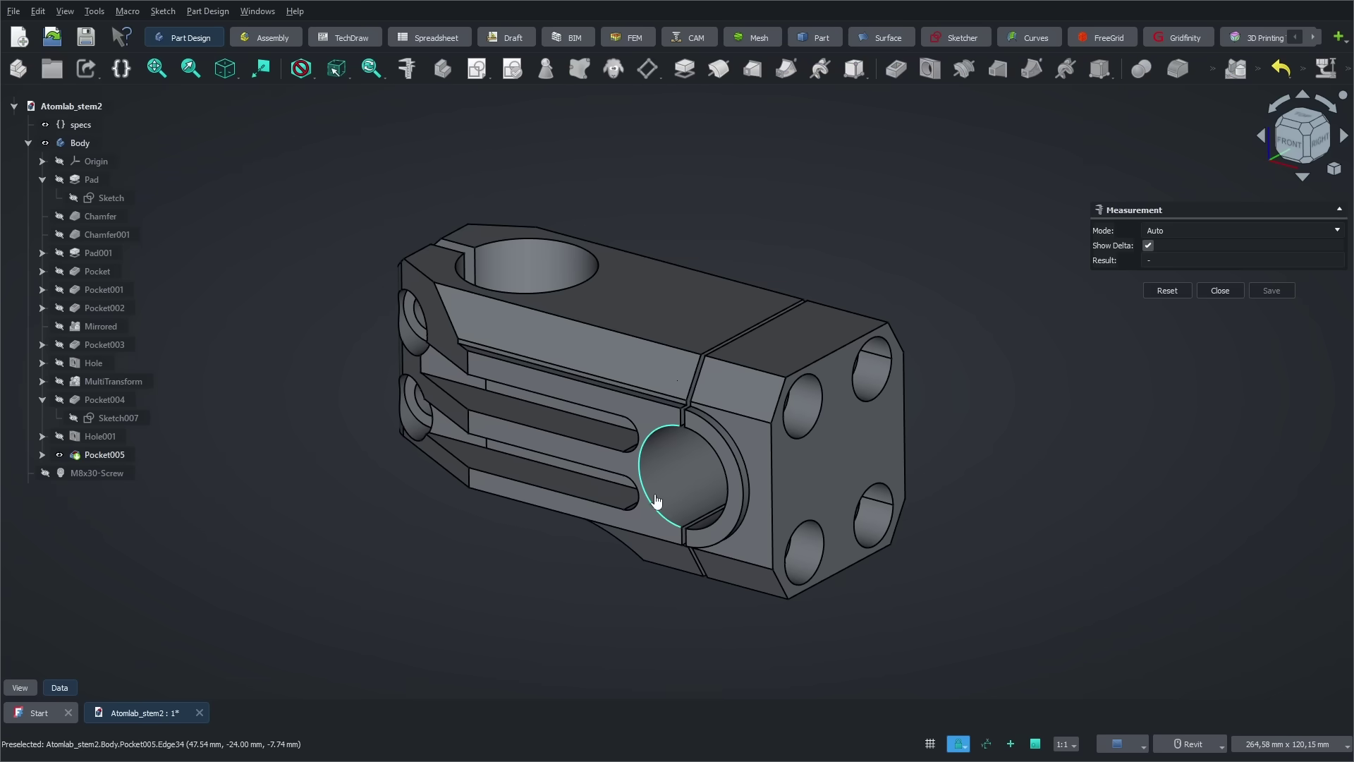
pyautogui.click(642, 488)
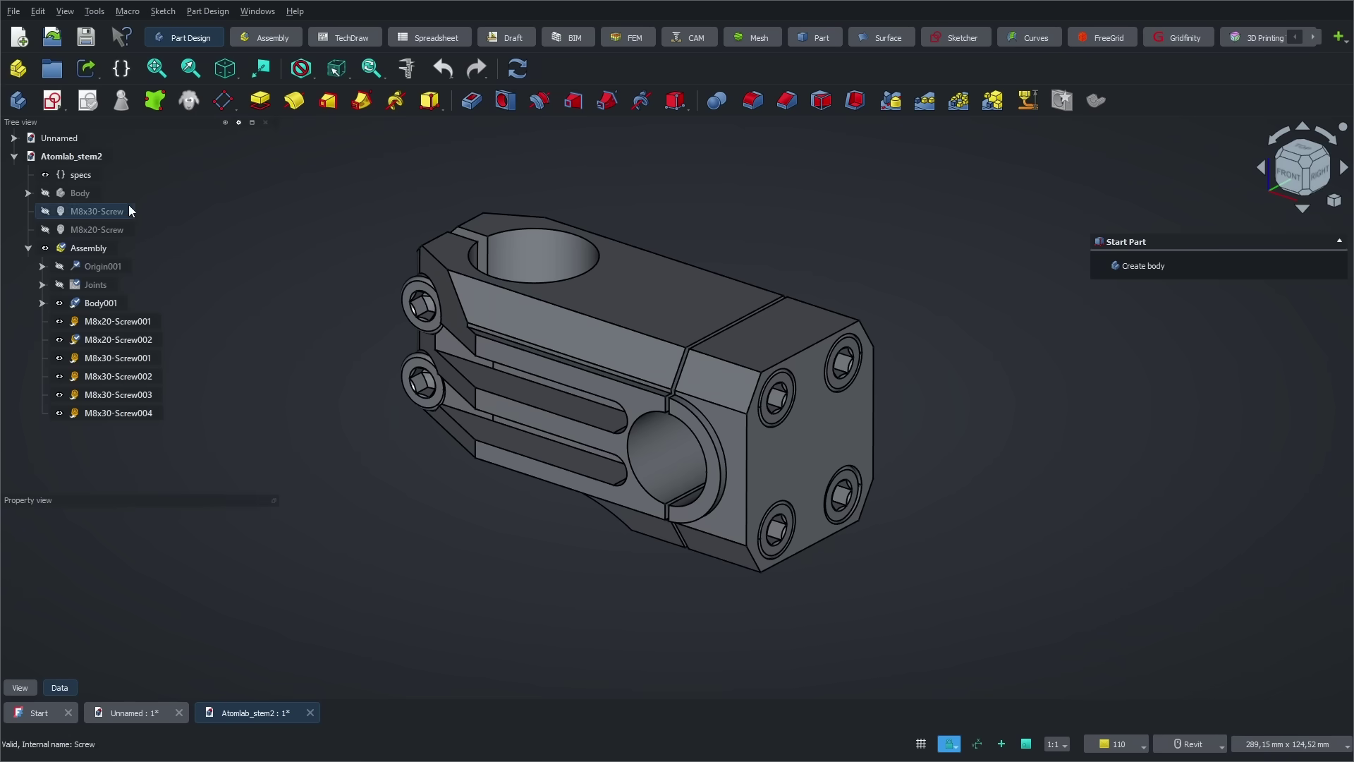
pyautogui.click(79, 174)
pyautogui.click(149, 542)
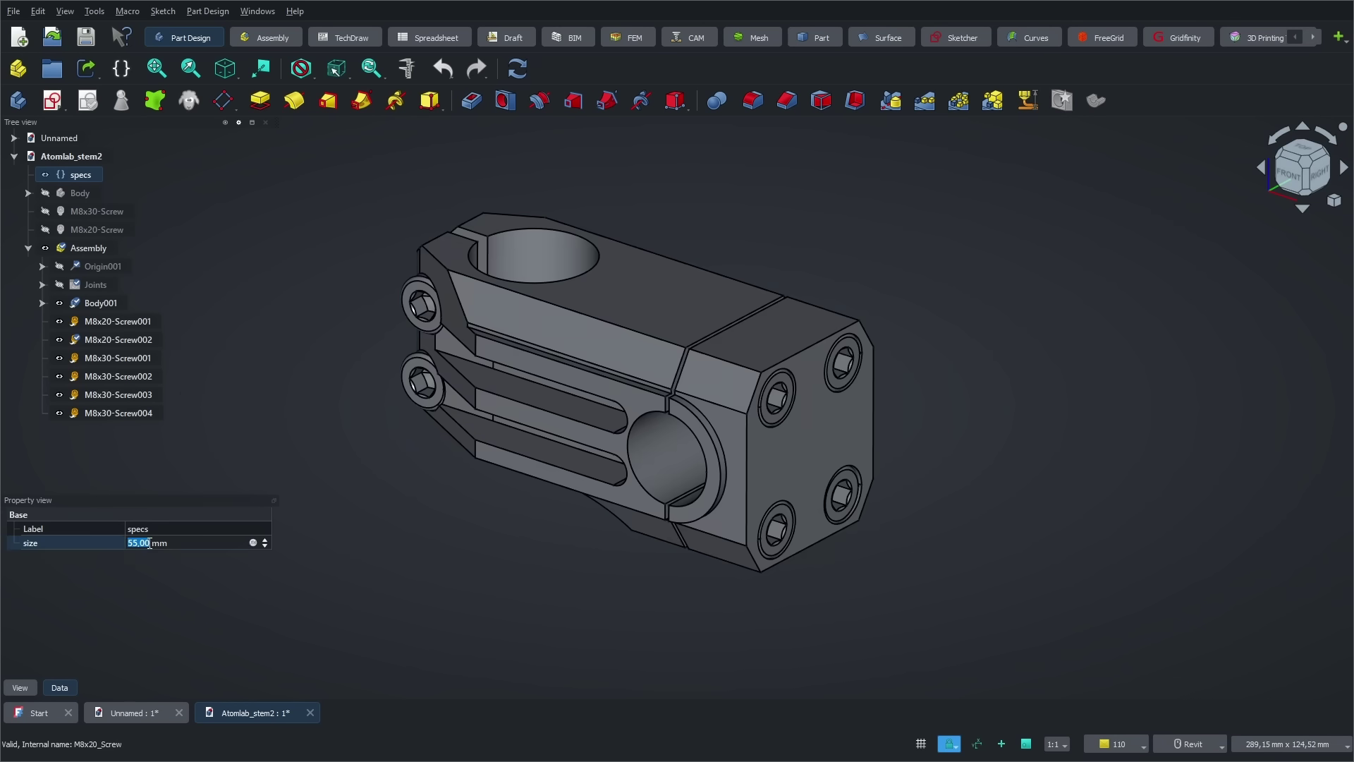
pyautogui.press('Return')
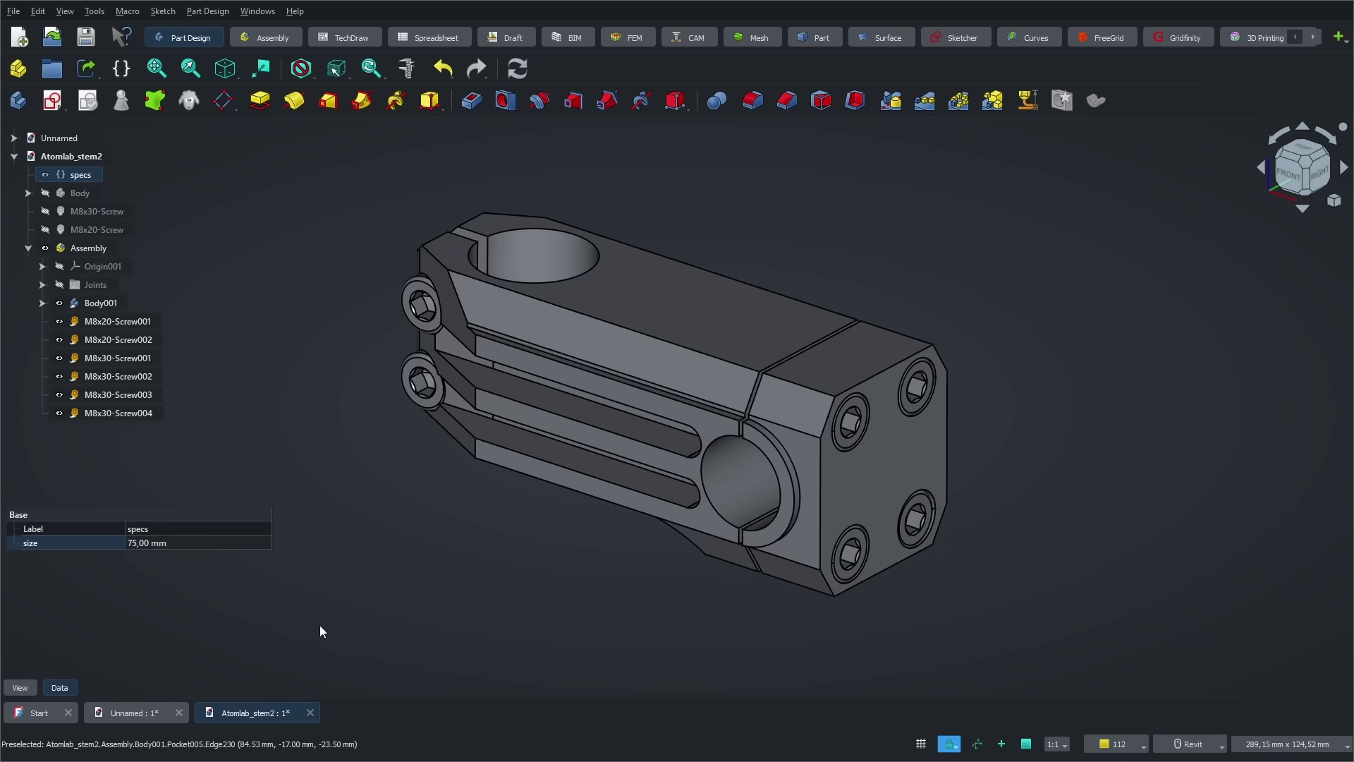
pyautogui.write('55')
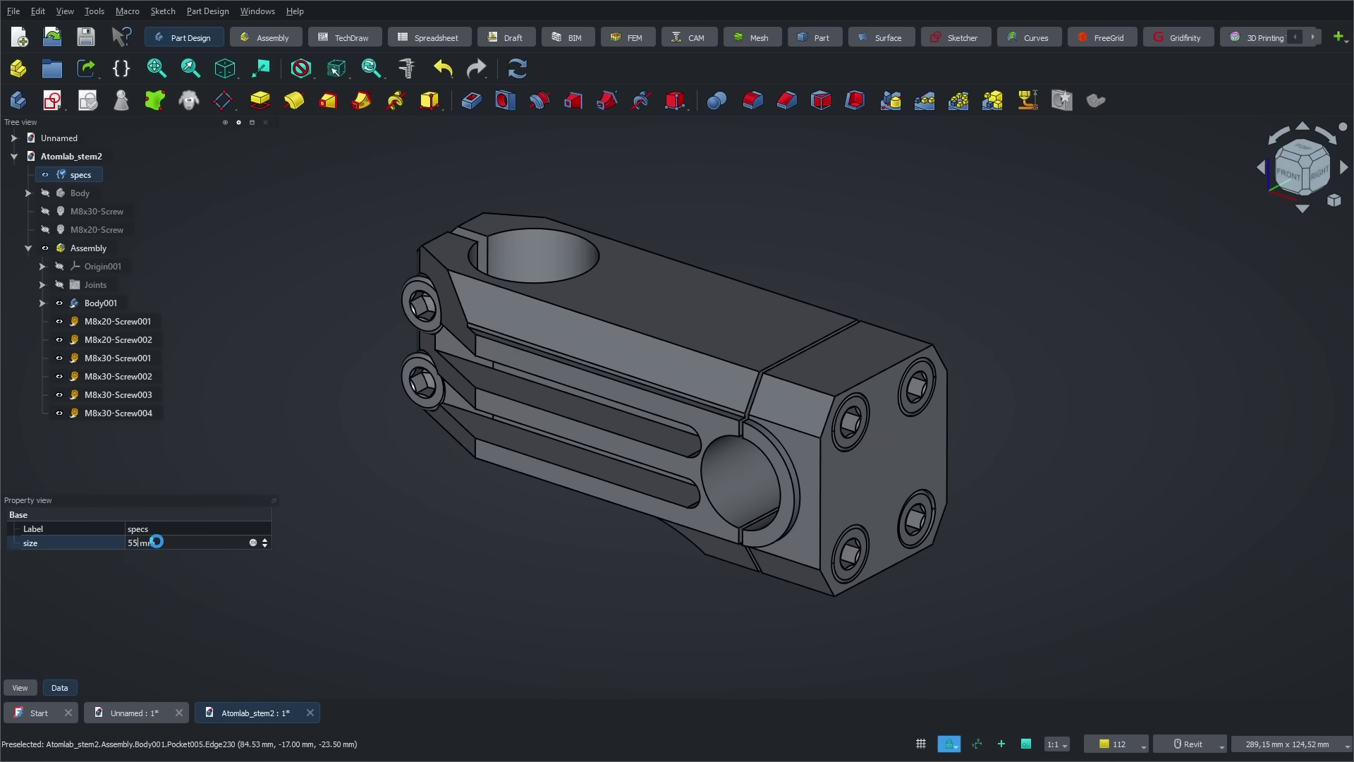
pyautogui.press('Return')
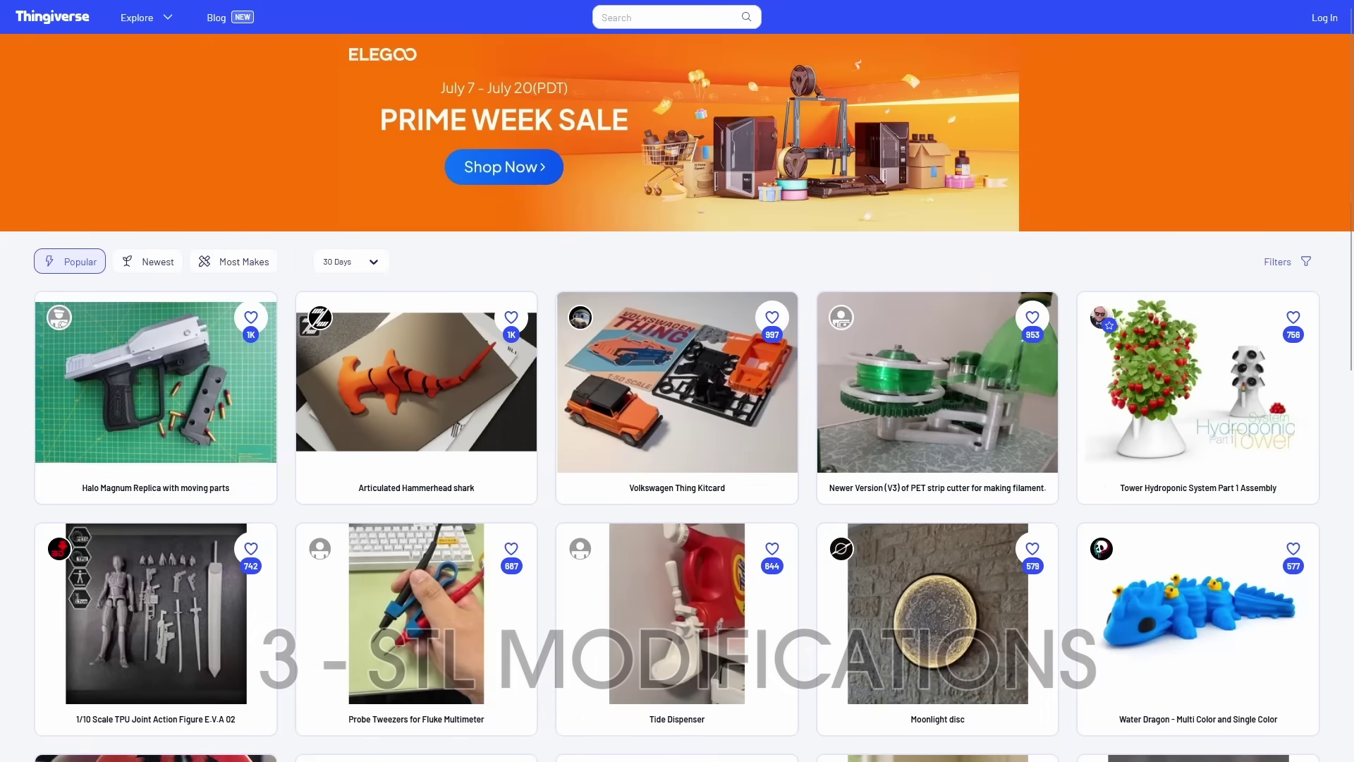
# Search Thingiverse for 'bike stand' and go to page 3 of the results.
pyautogui.click(630, 16)
pyautogui.write('bik')
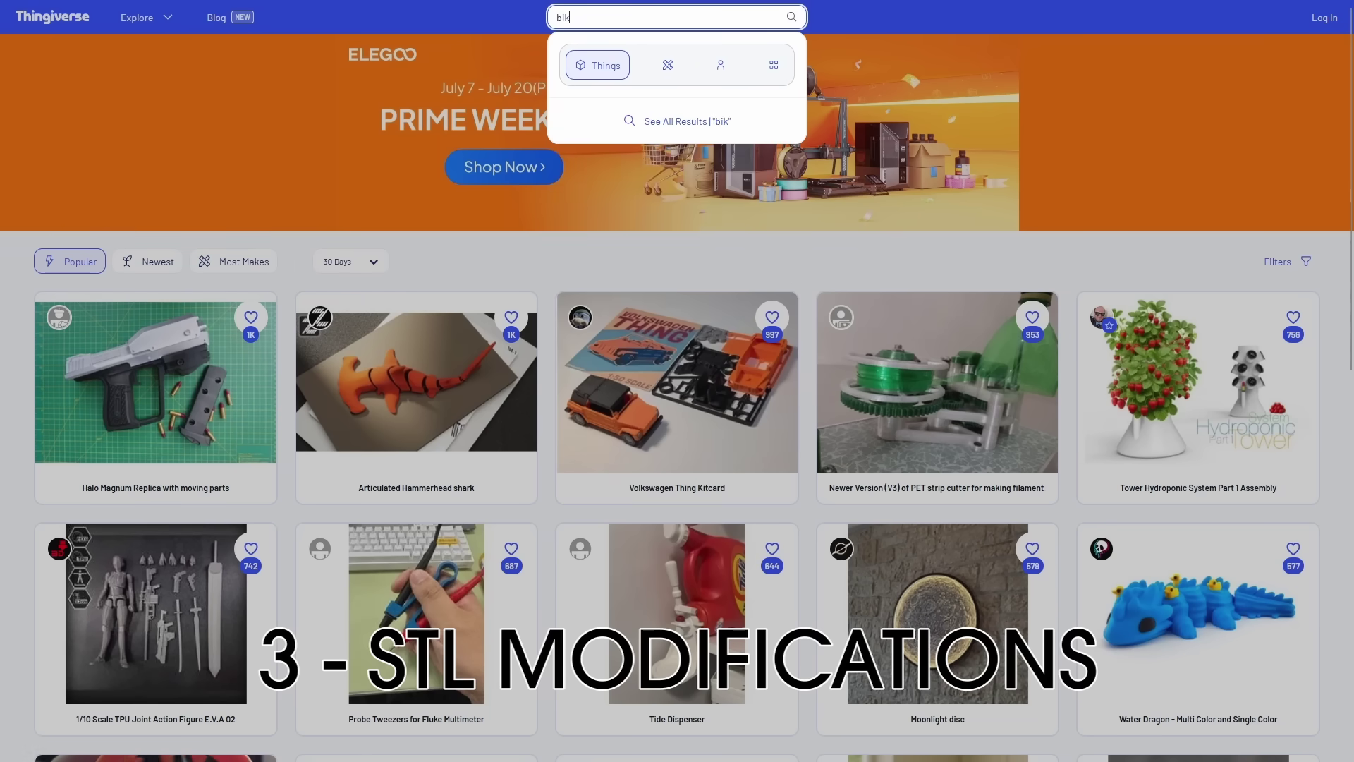
pyautogui.write('e stand')
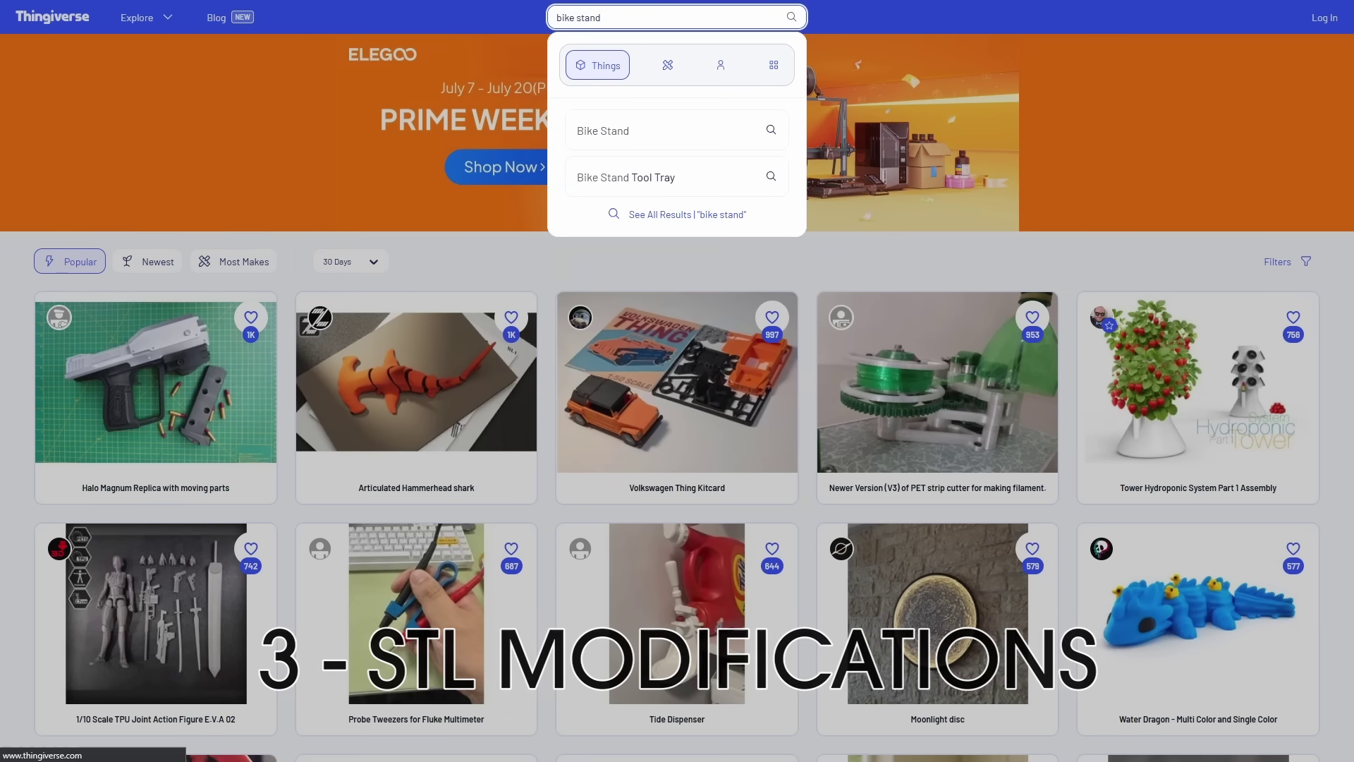
pyautogui.press('Return')
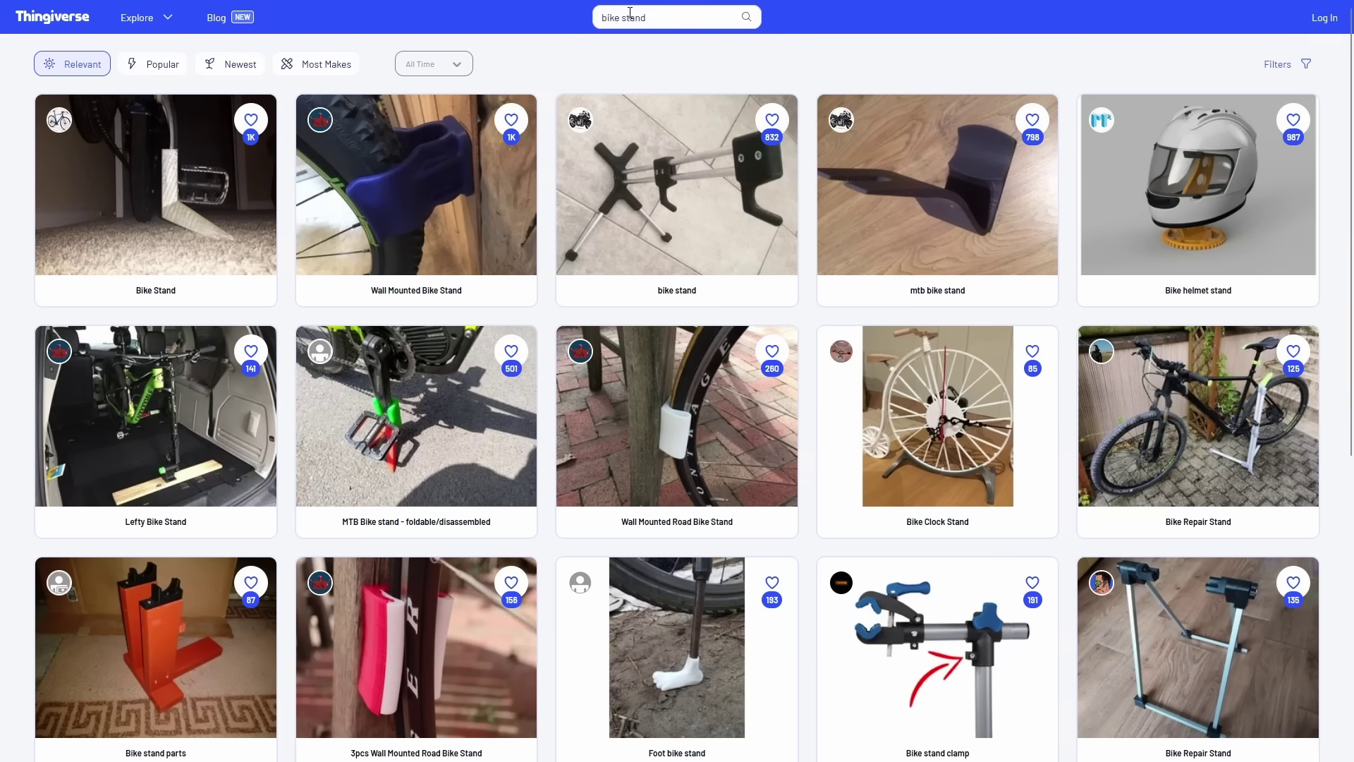
pyautogui.scroll(-5, 620, 256)
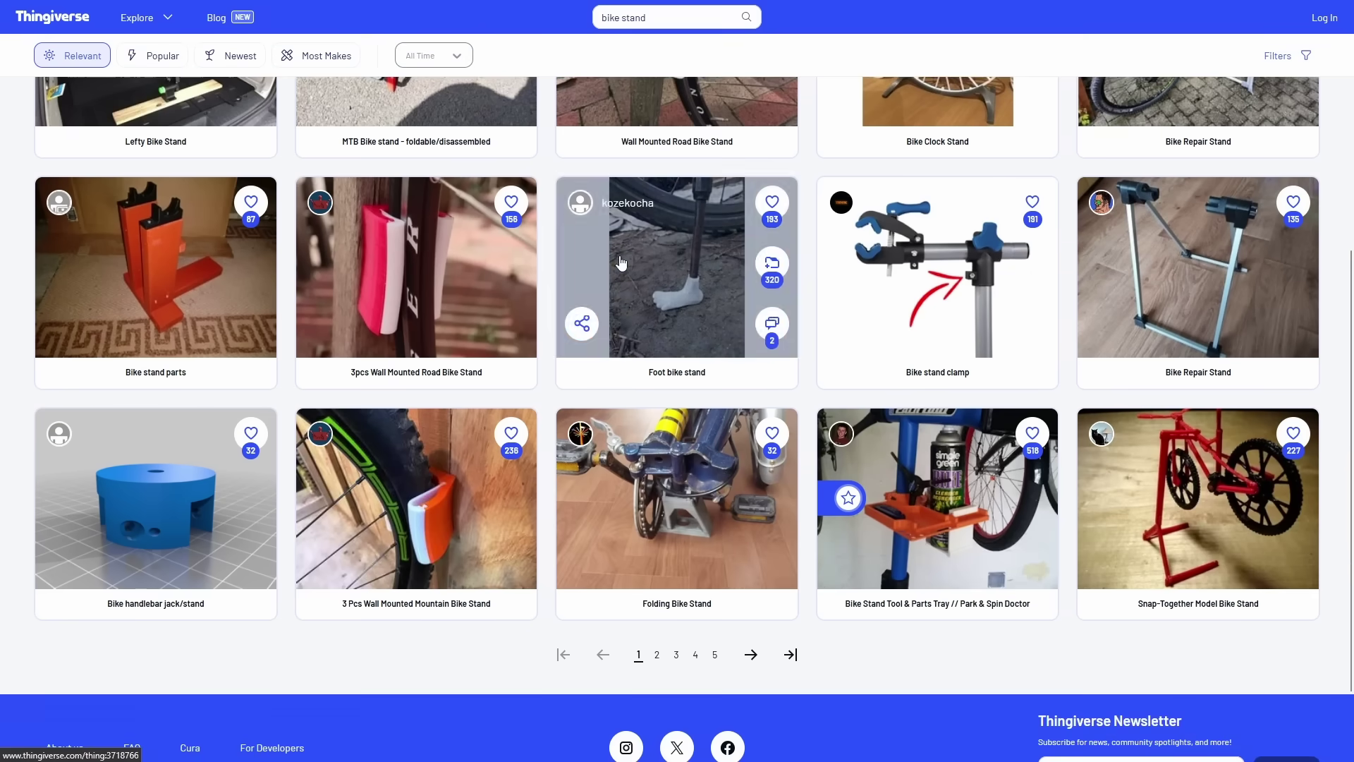
pyautogui.click(657, 654)
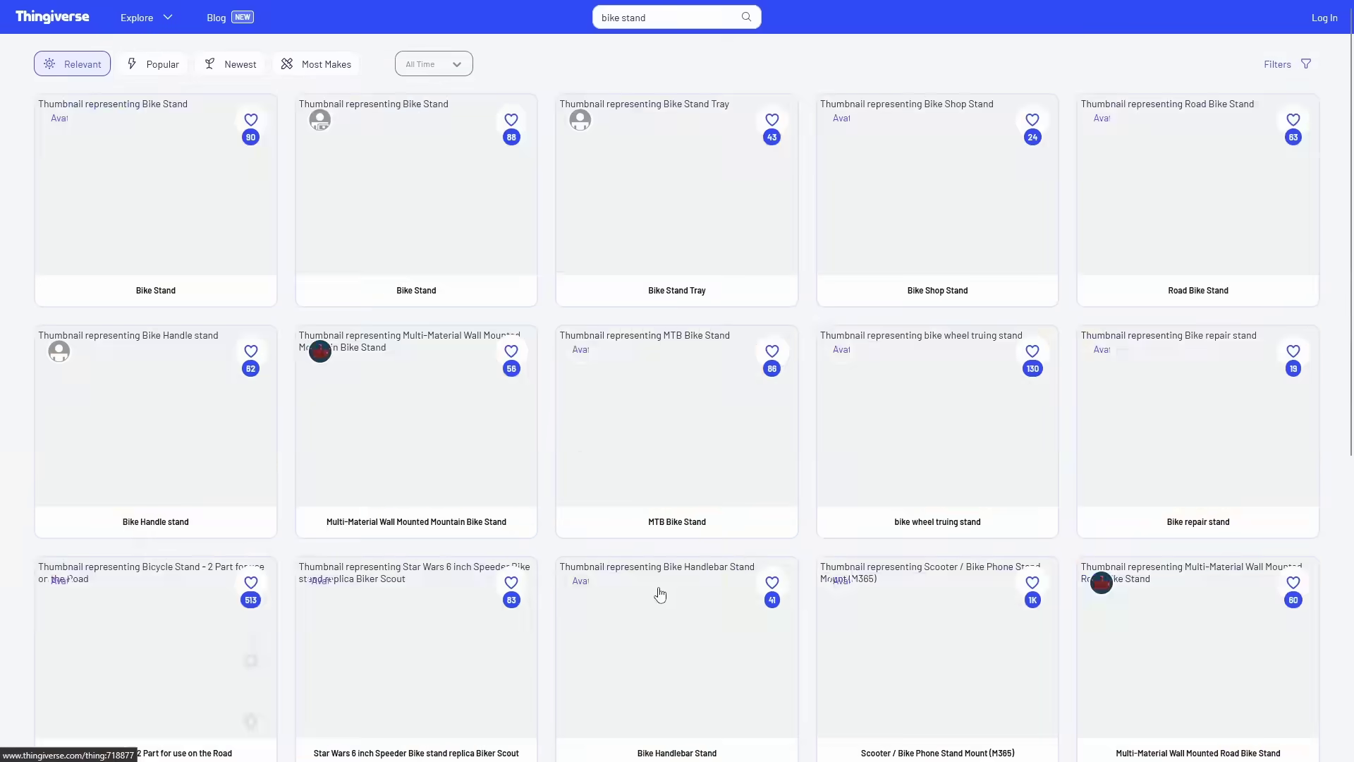
pyautogui.scroll(-6, 619, 386)
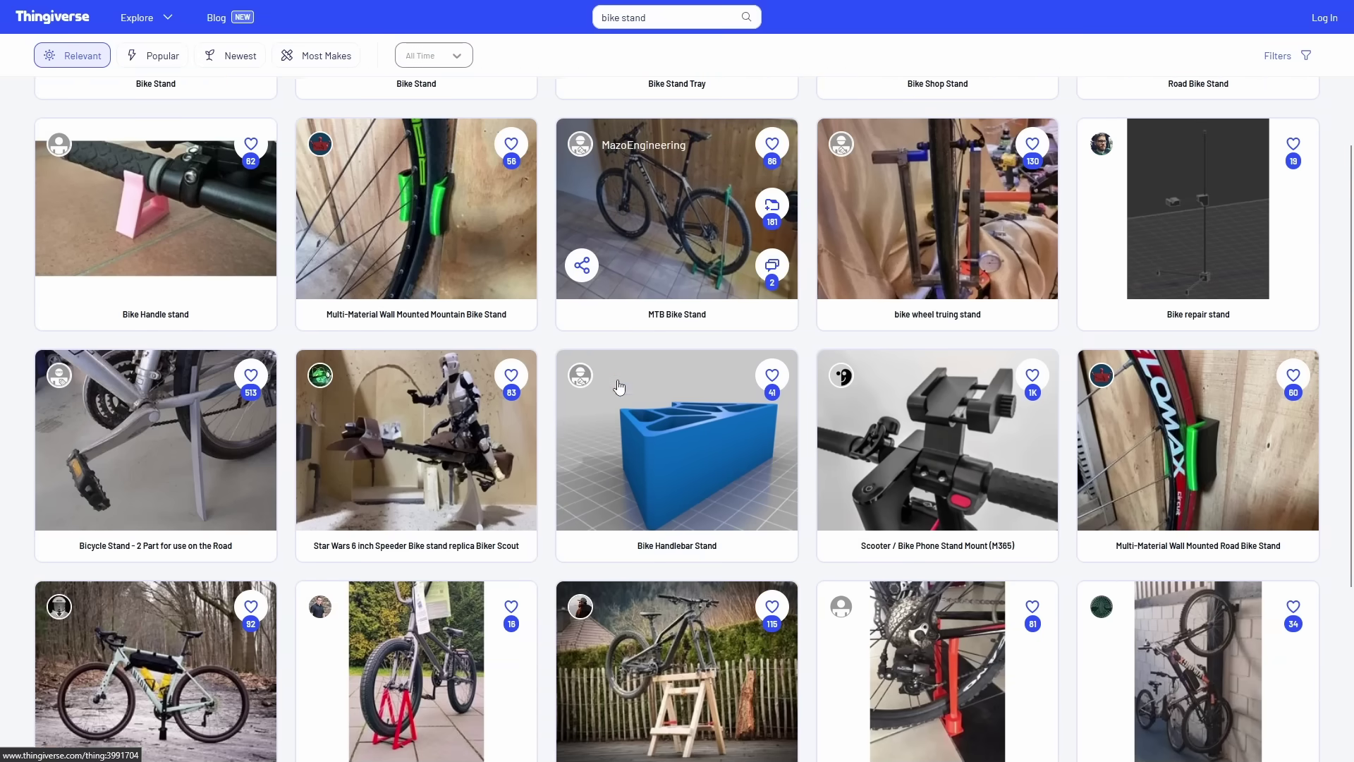
pyautogui.scroll(-1, 618, 392)
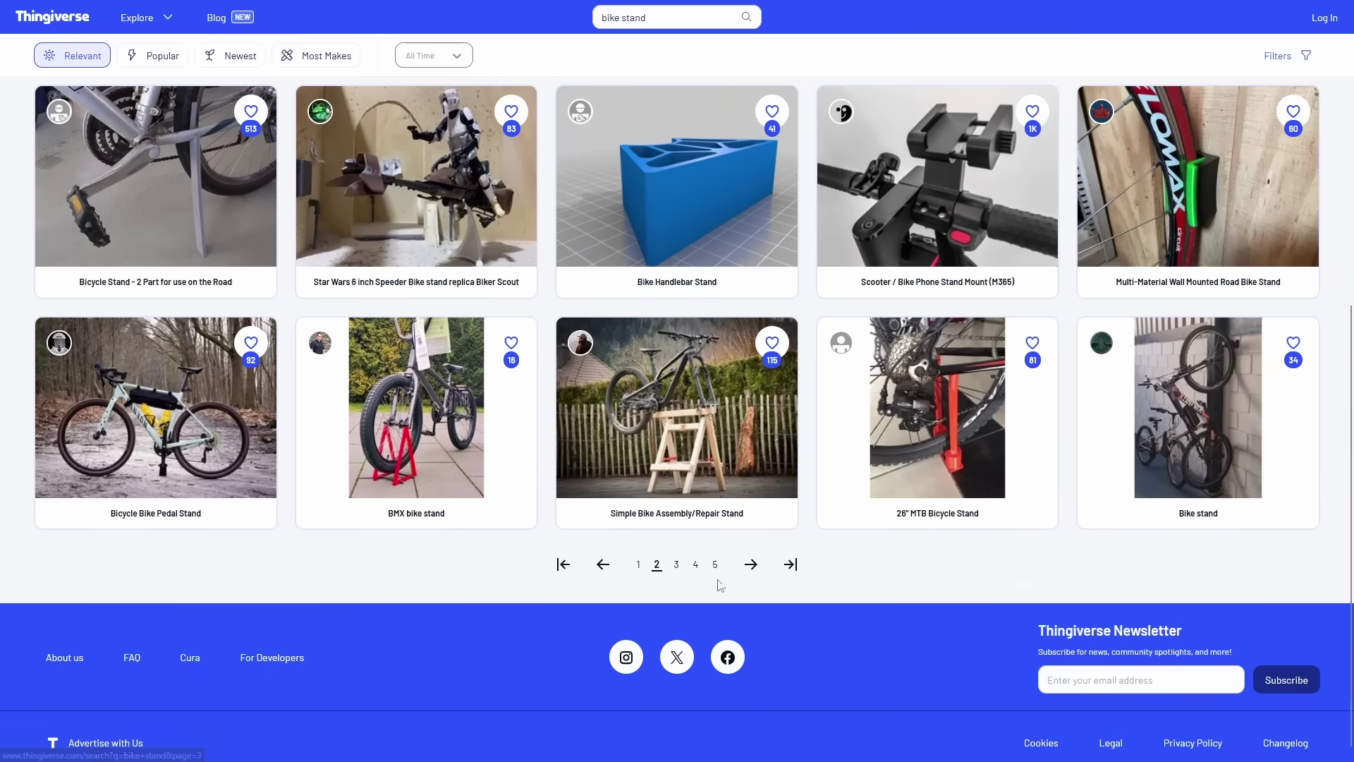
pyautogui.click(673, 565)
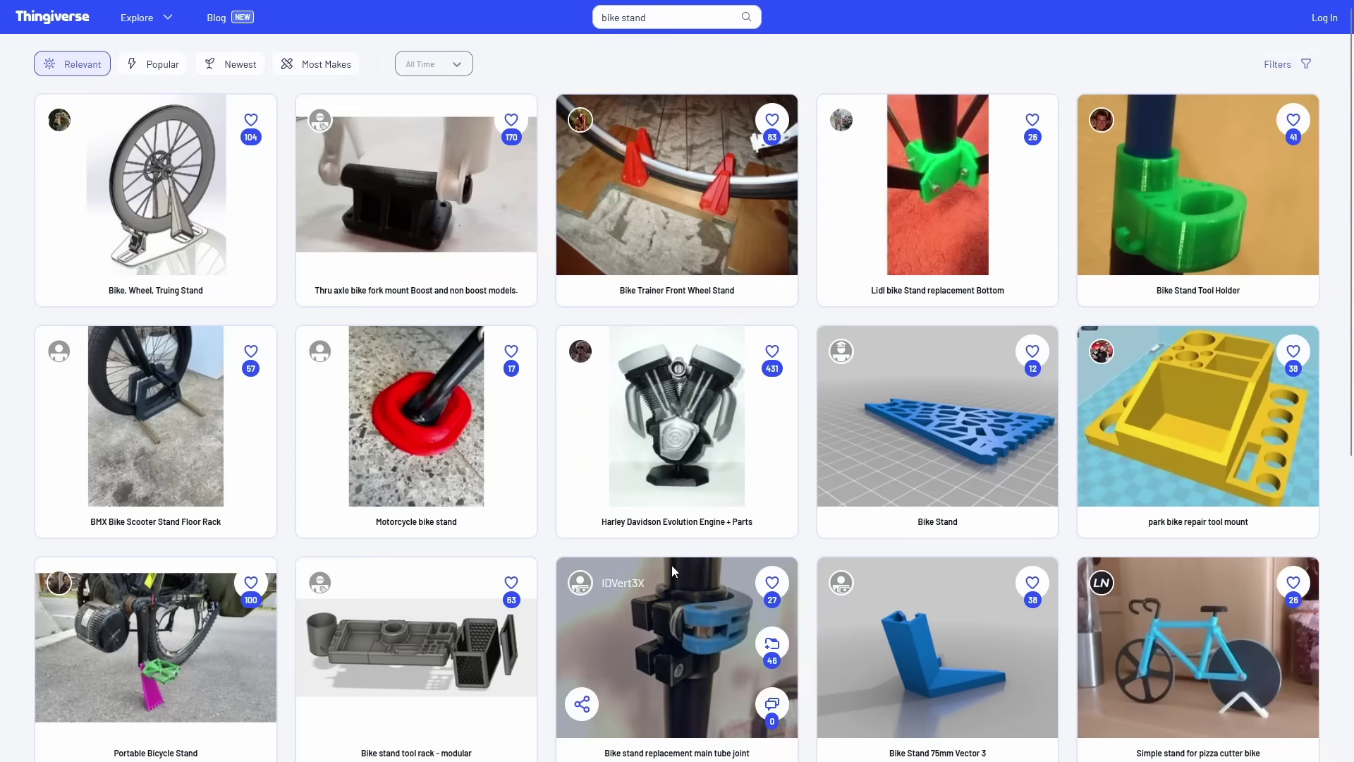
# Open the Thru axle bike fork mount model and view its Files list.
pyautogui.click(440, 198)
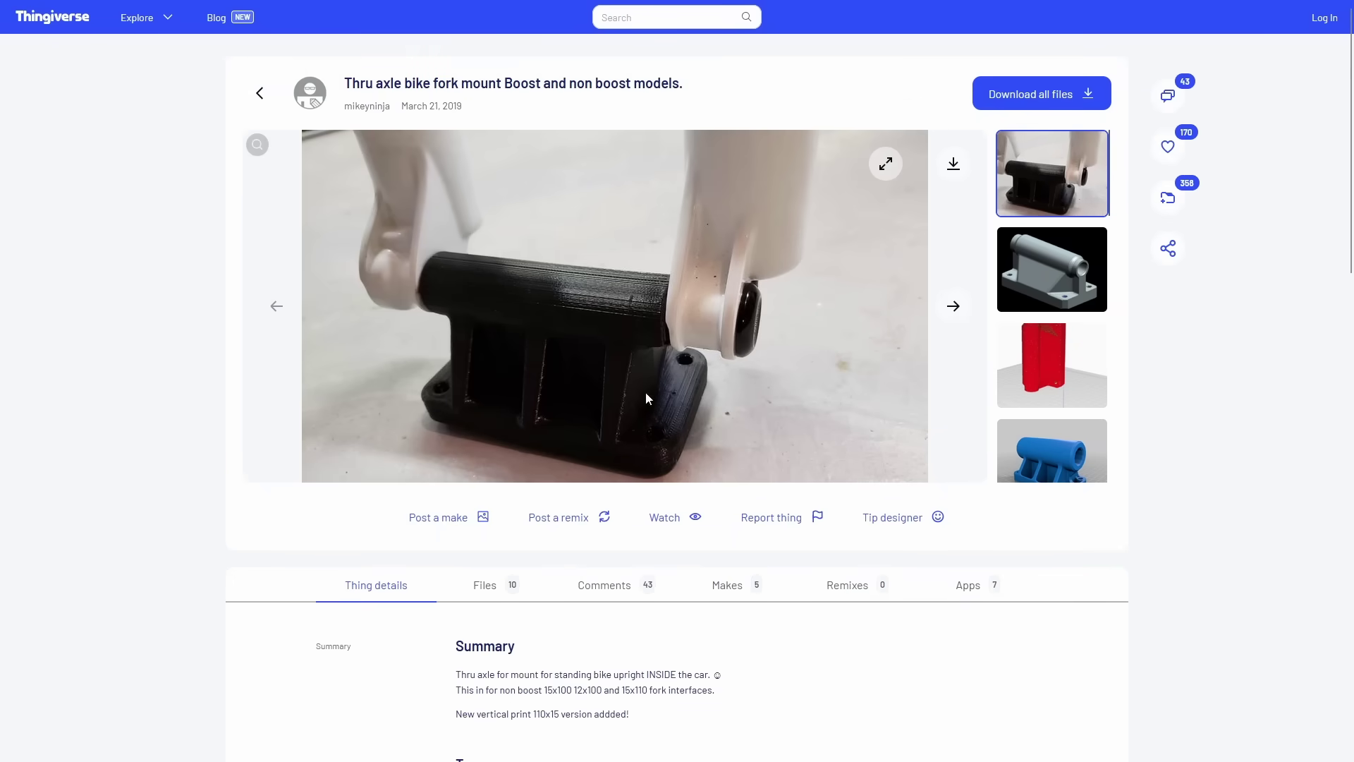
pyautogui.scroll(-4, 767, 418)
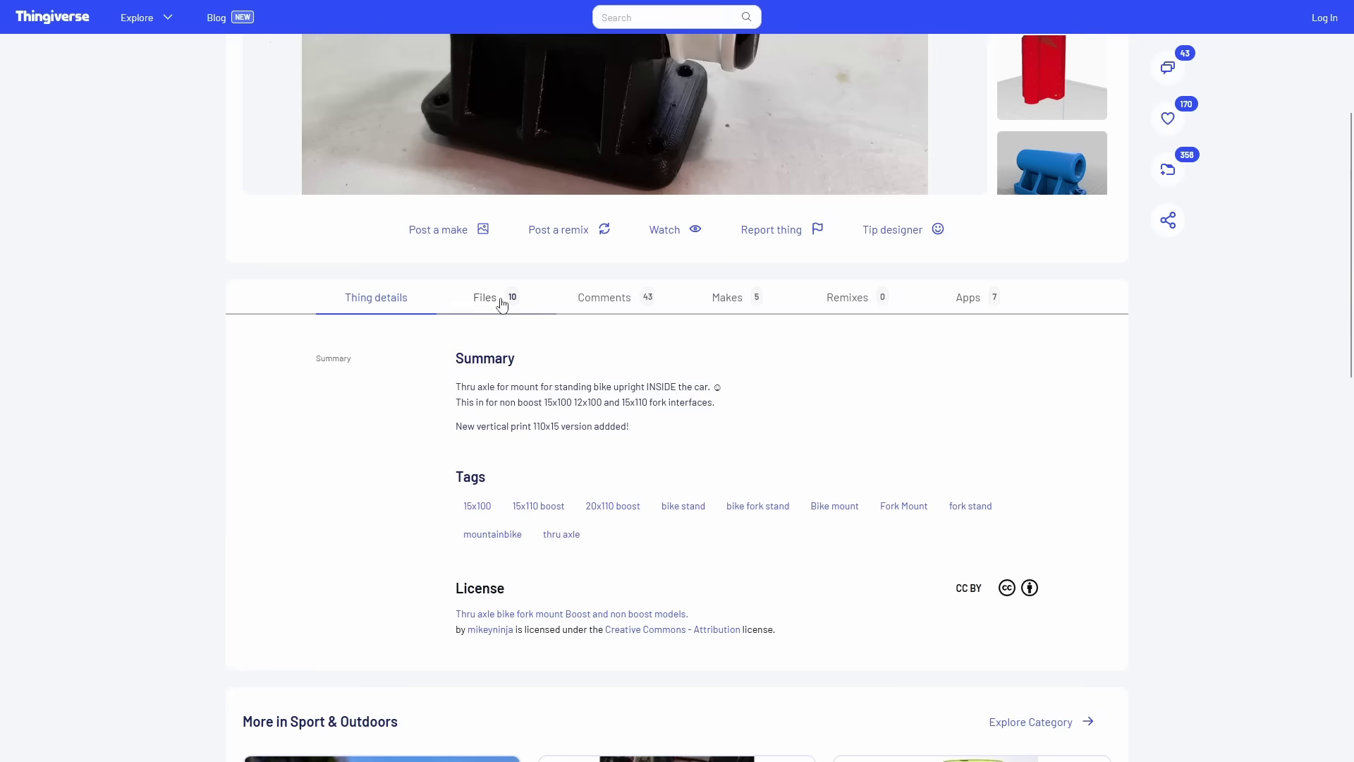
pyautogui.click(501, 304)
pyautogui.scroll(-2, 597, 404)
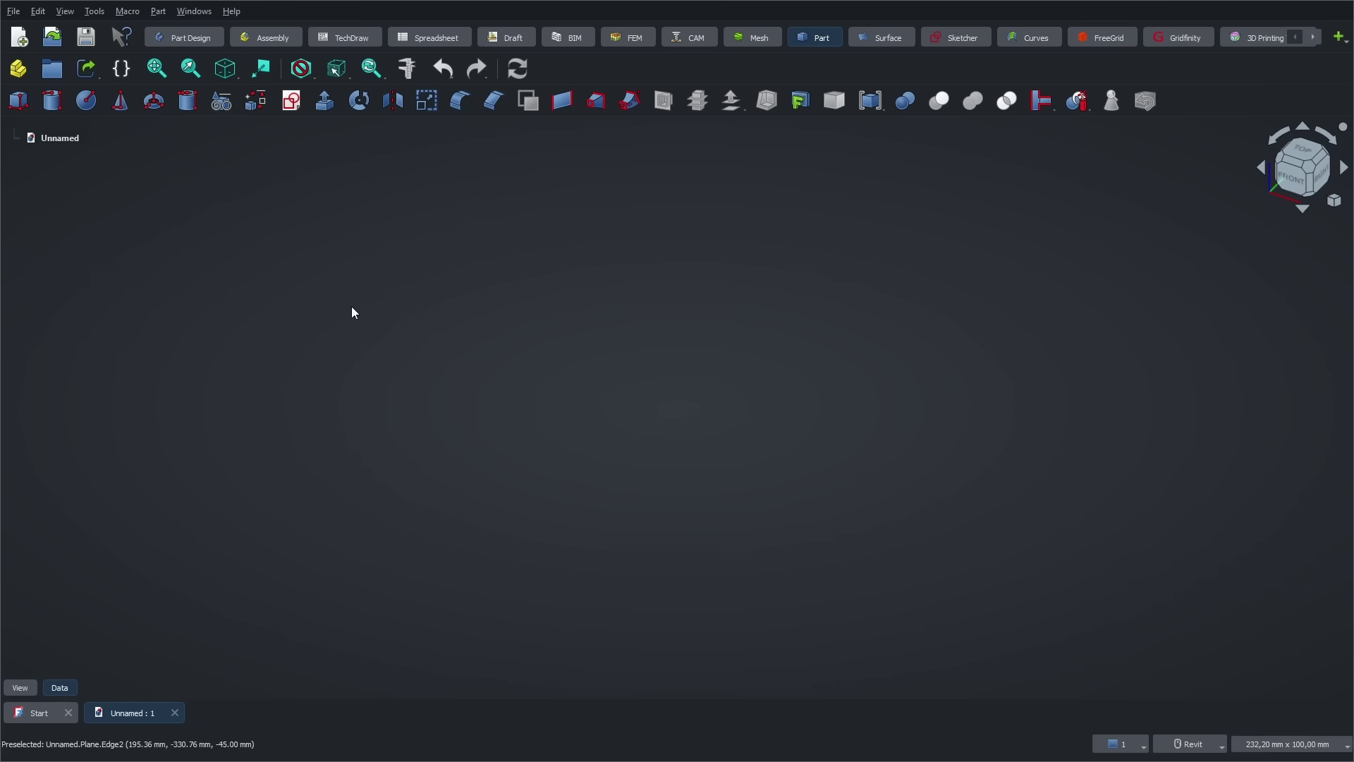
# Import the thru_axle_mount_15x110(1) STL and confirm in the Mesh workbench that it is solid.
pyautogui.click(14, 11)
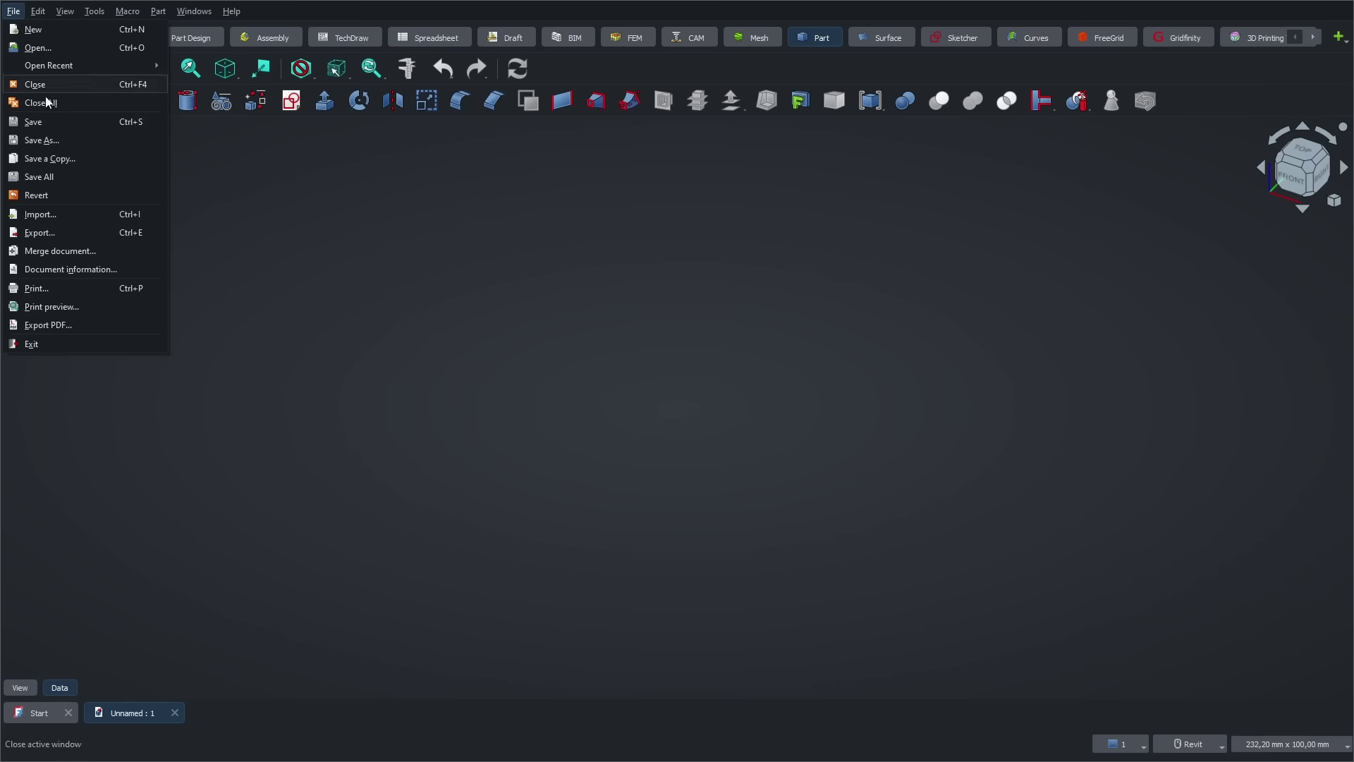
pyautogui.click(42, 212)
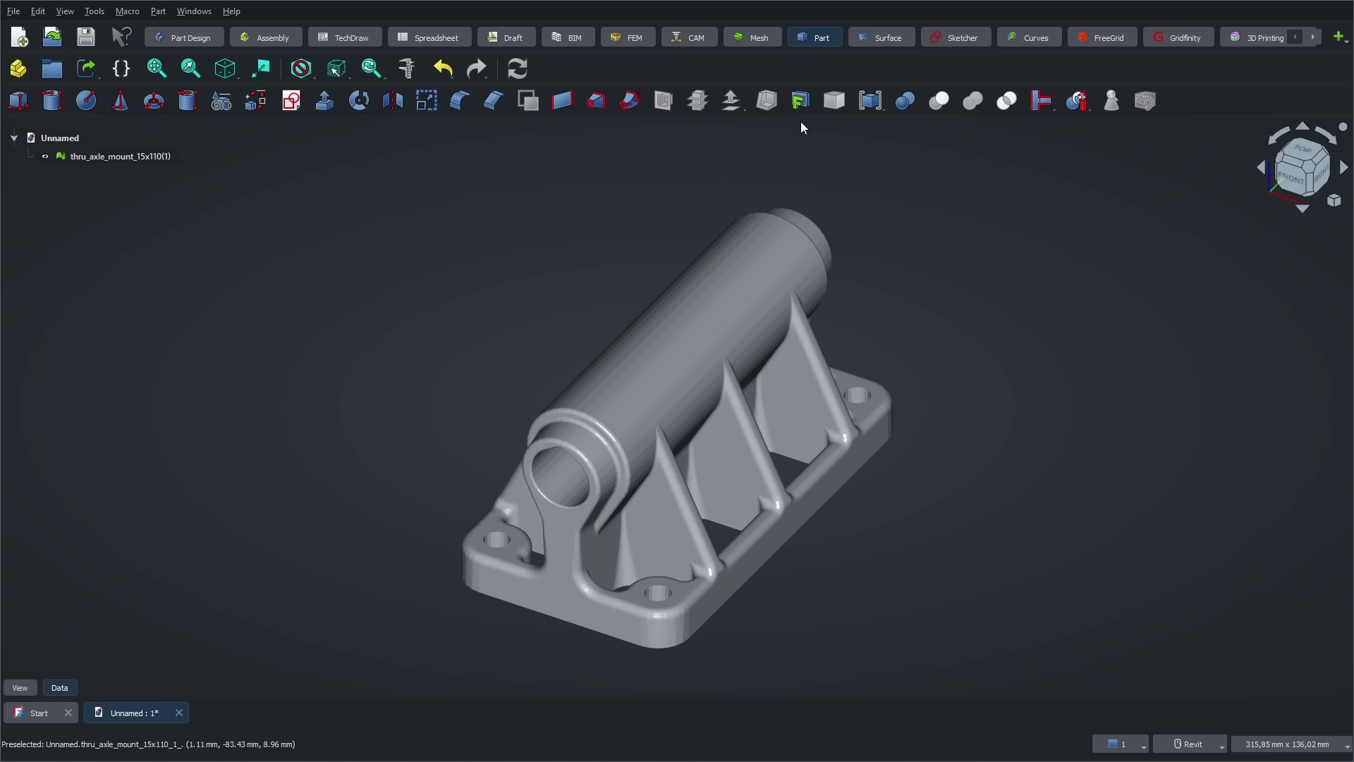
pyautogui.click(751, 36)
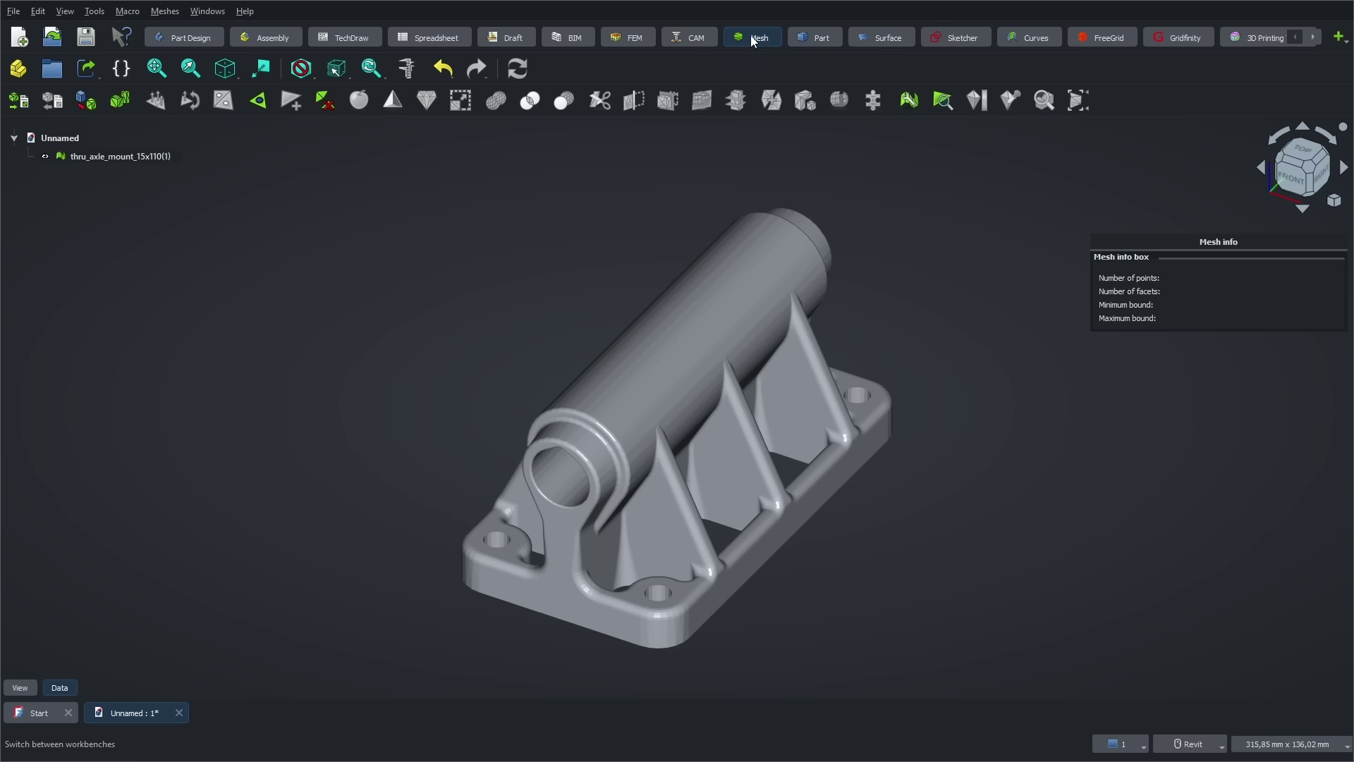
pyautogui.click(141, 159)
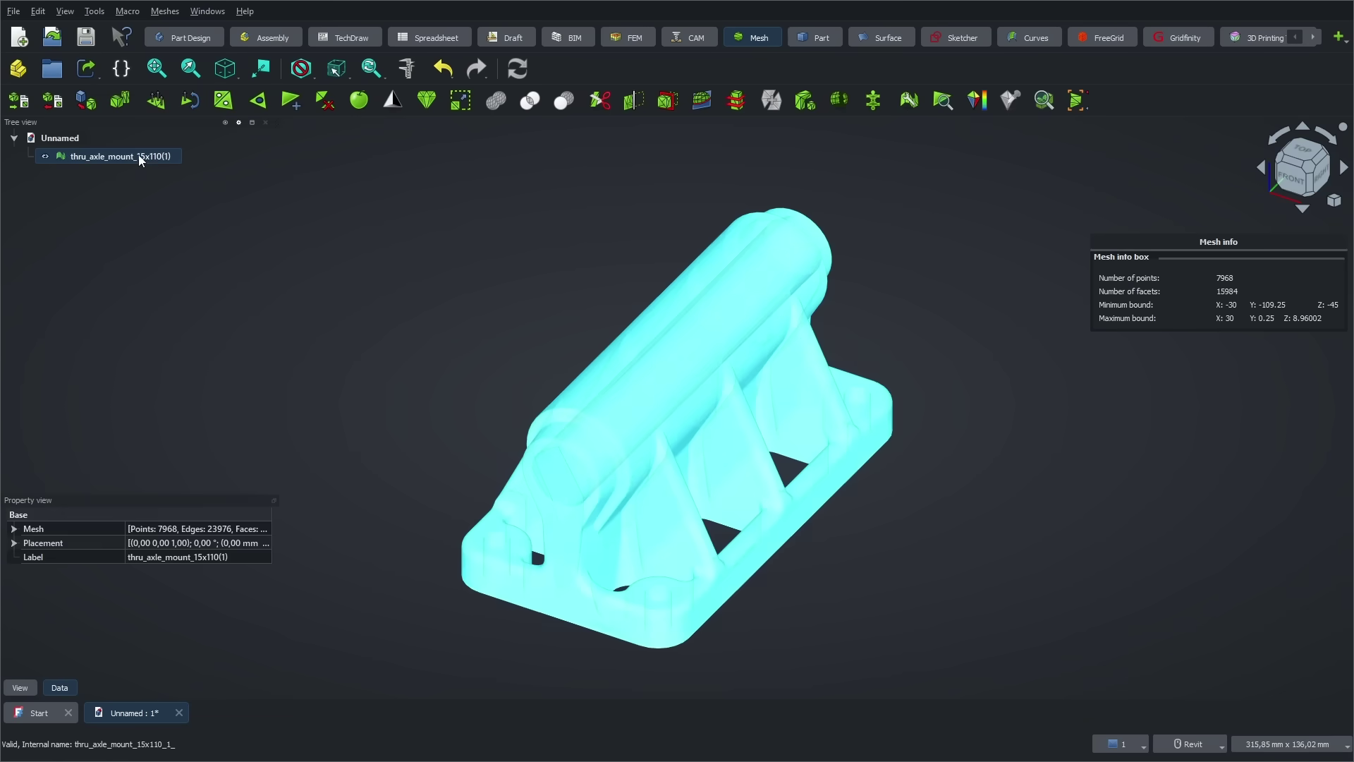
pyautogui.click(1044, 100)
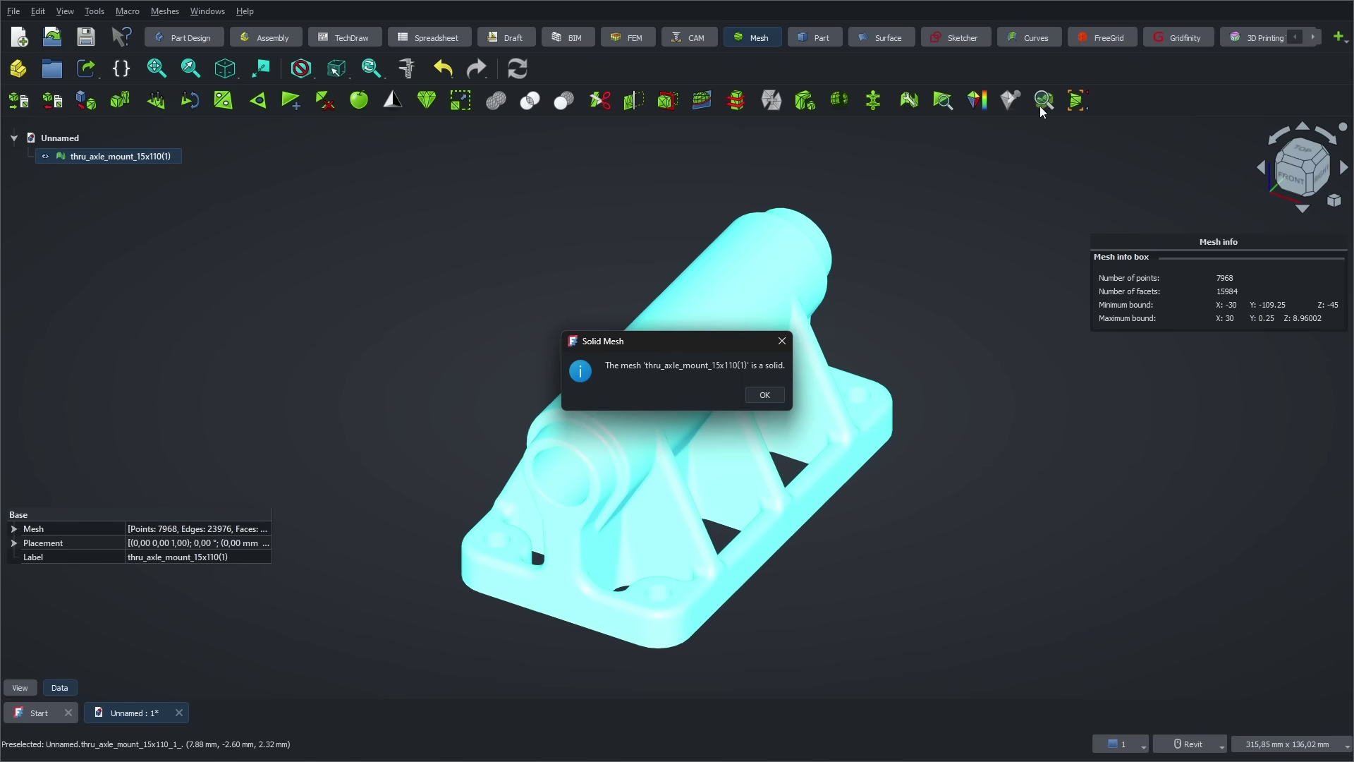
pyautogui.click(765, 395)
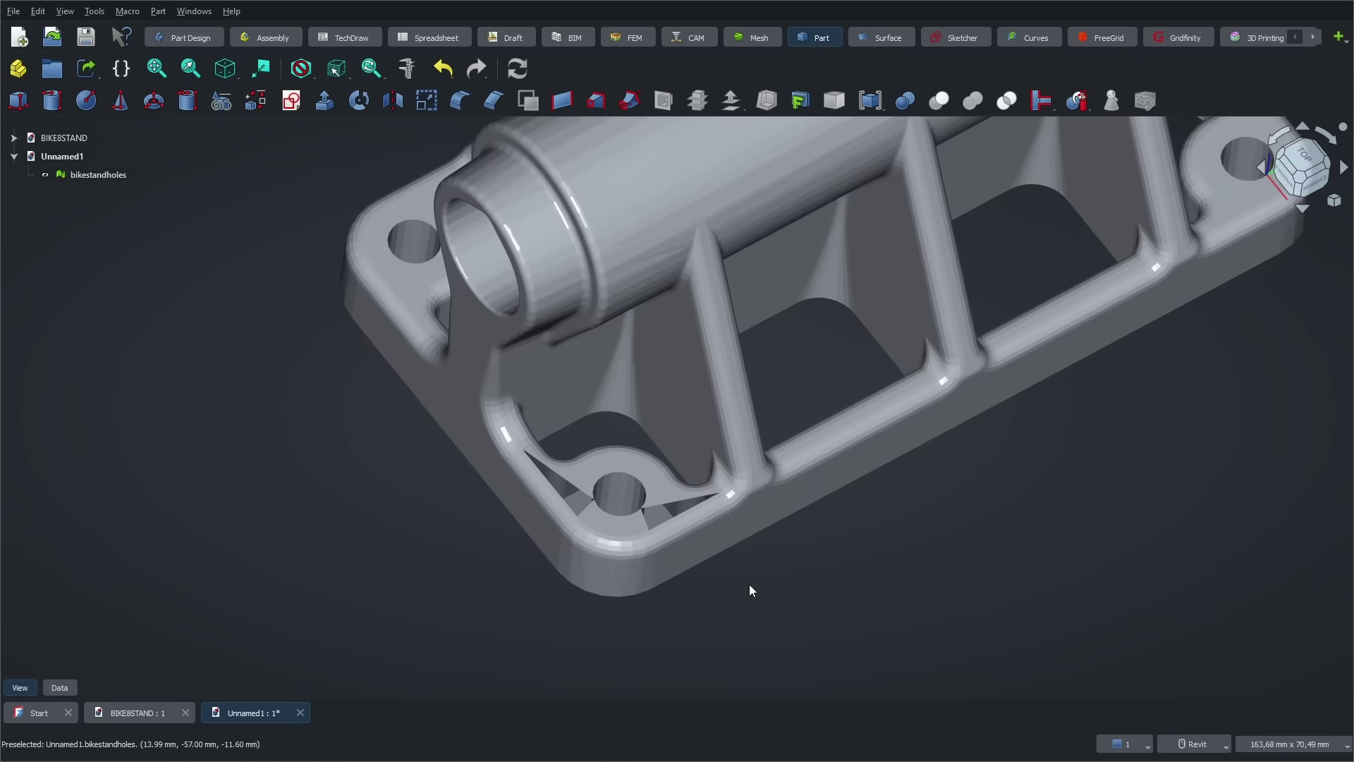
pyautogui.scroll(-3, 466, 487)
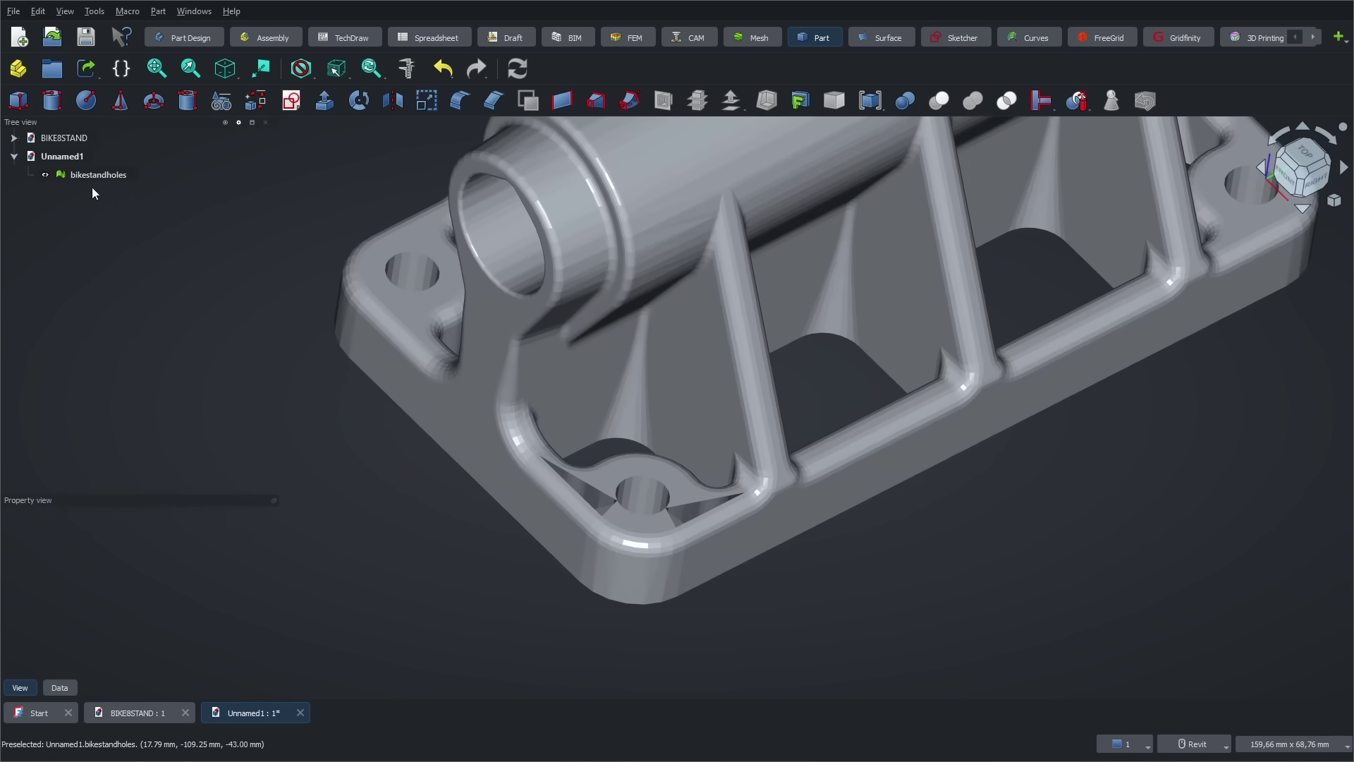
pyautogui.keyDown('shift'); pyautogui.moveTo(466, 487); pyautogui.dragTo(640, 587, button='middle'); pyautogui.keyUp('shift')
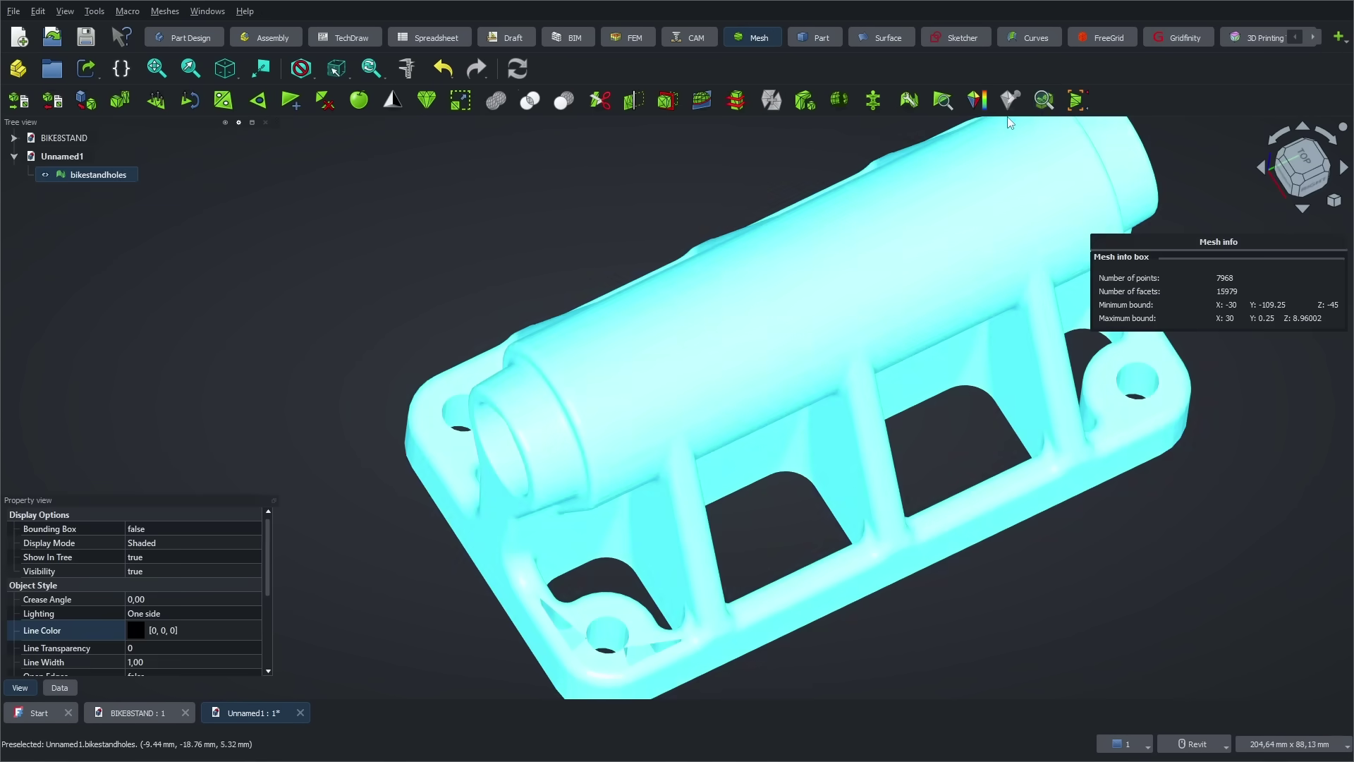
# Find that the bikestandholes mesh is not solid and fill its holes.
pyautogui.click(1050, 96)
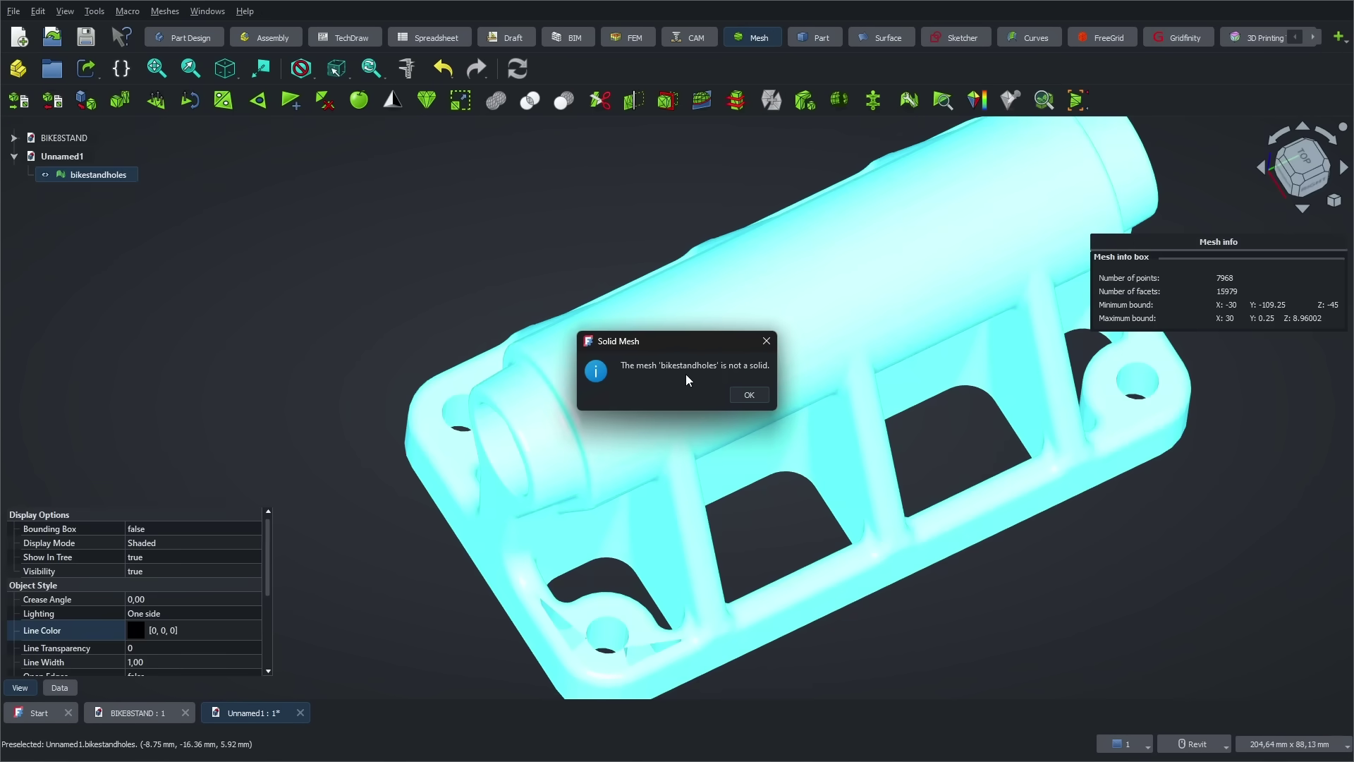
pyautogui.click(749, 396)
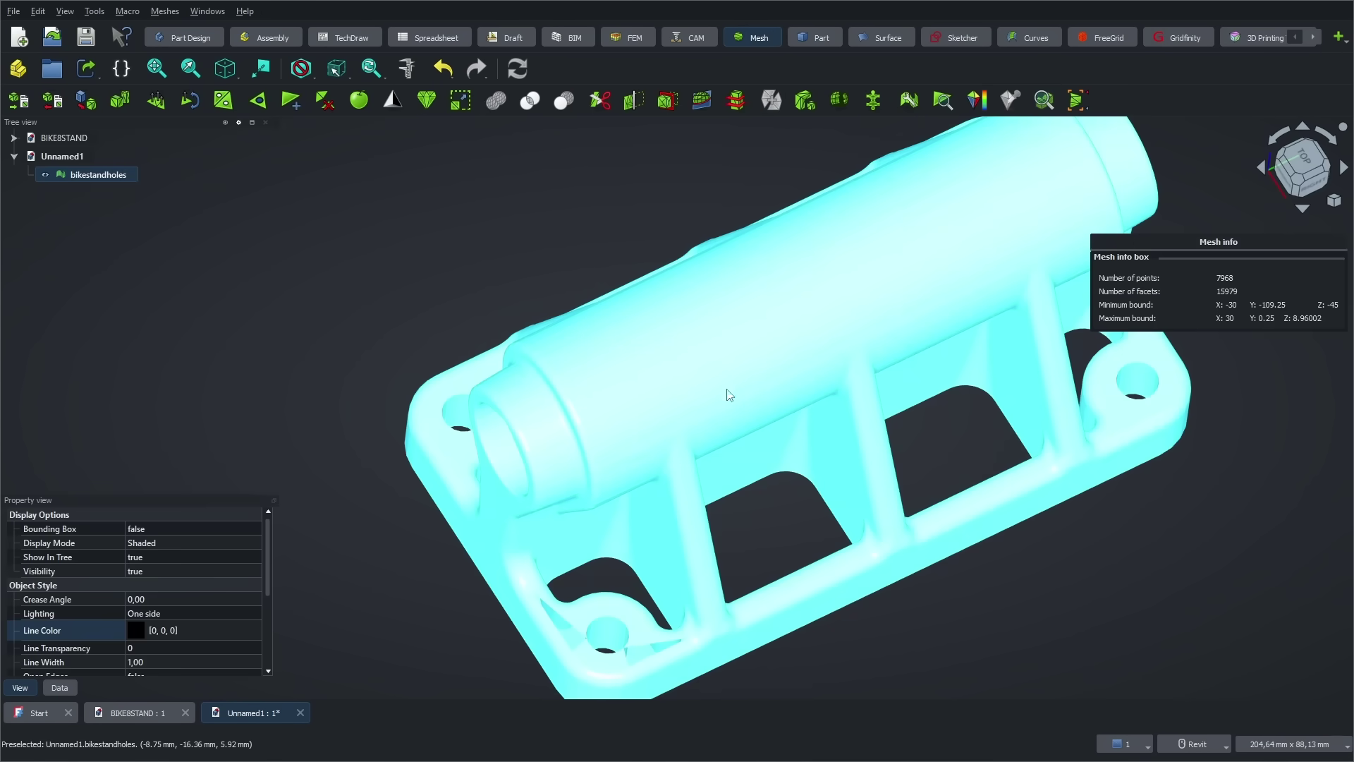
pyautogui.click(354, 253)
pyautogui.click(99, 175)
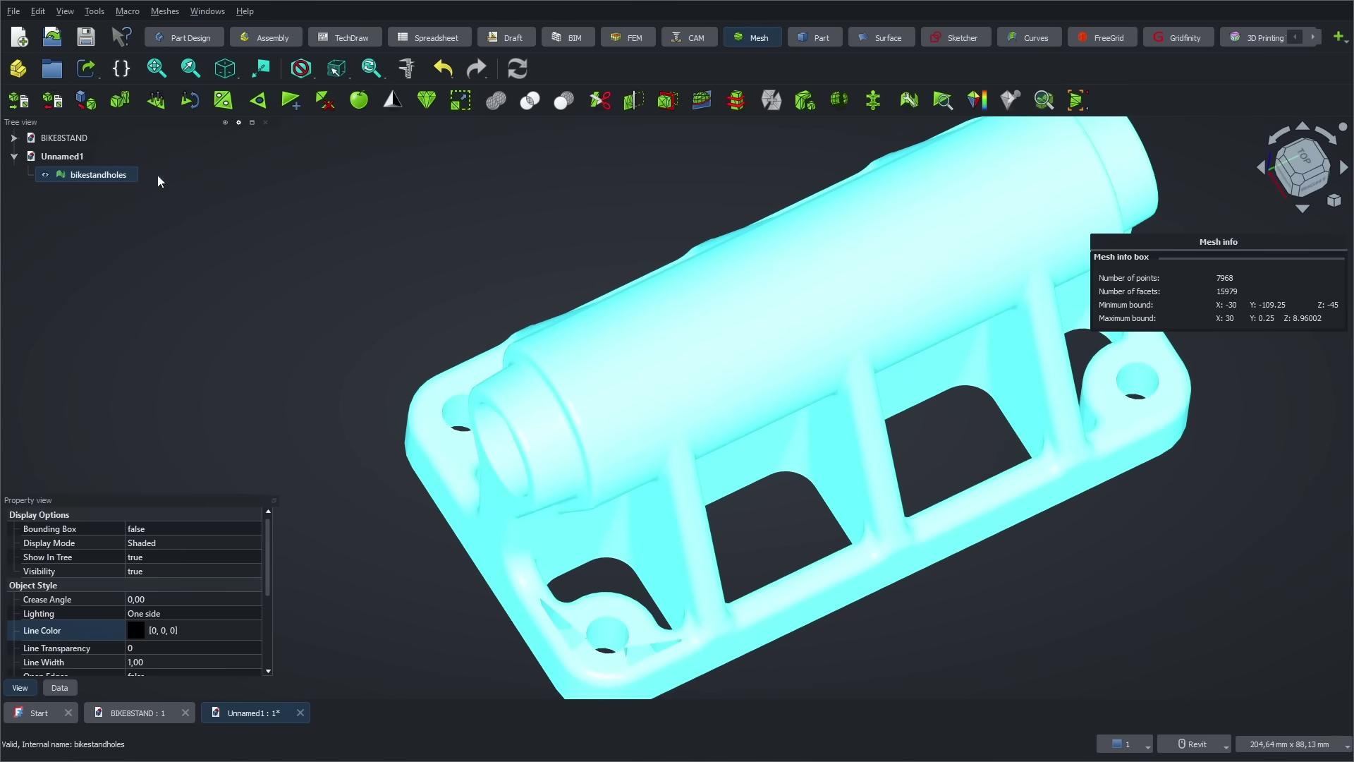
pyautogui.click(257, 100)
pyautogui.click(671, 398)
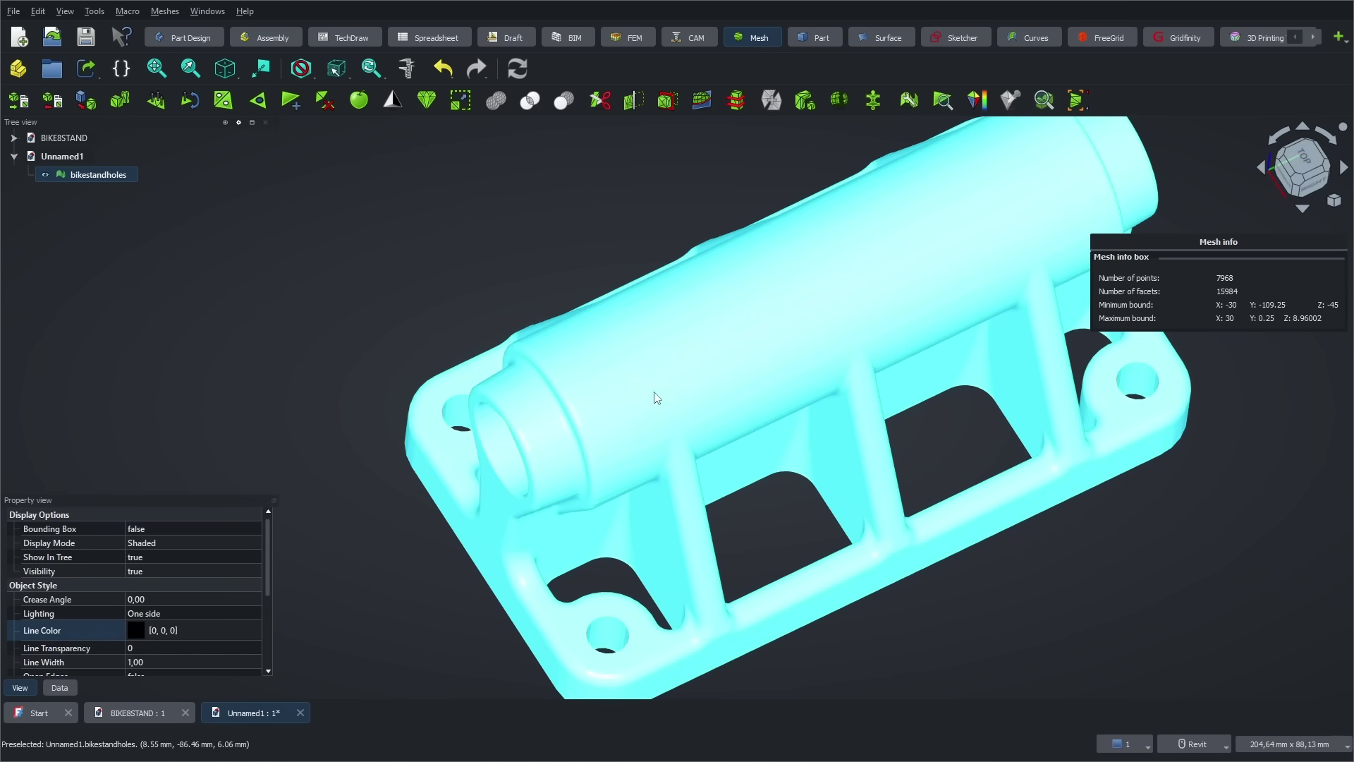
# Recheck the repaired bikestandholes mesh, now reported as a solid.
pyautogui.keyDown('shift'); pyautogui.moveTo(619, 379); pyautogui.dragTo(776, 423, button='middle'); pyautogui.keyUp('shift')
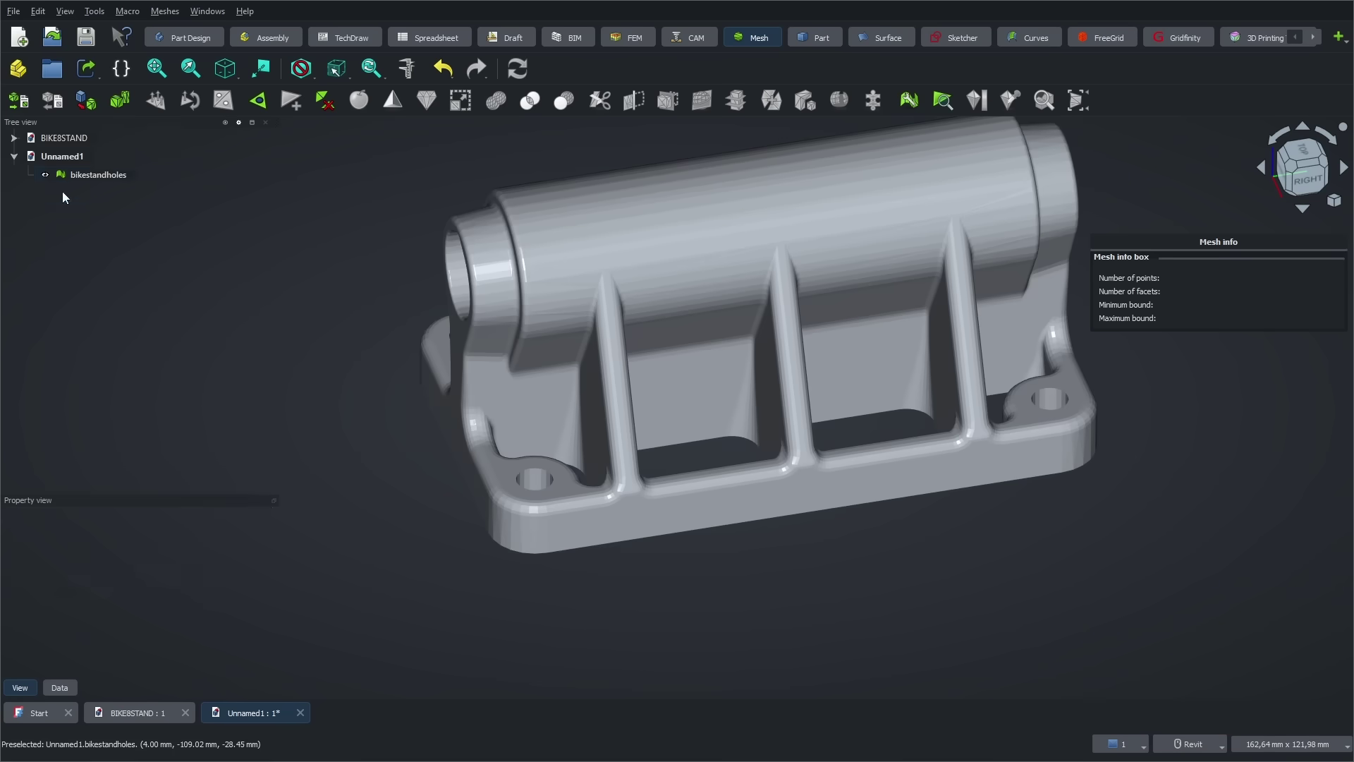
pyautogui.click(98, 175)
pyautogui.click(1053, 109)
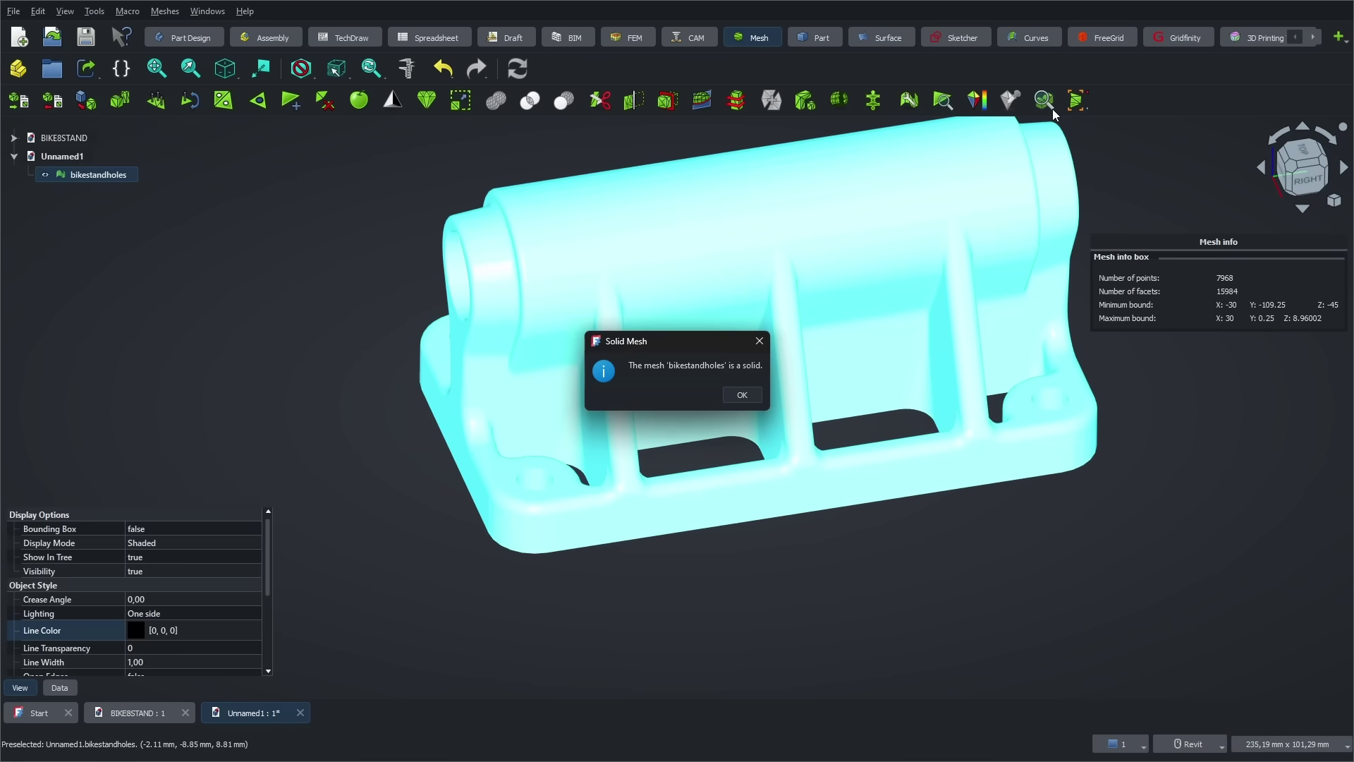
pyautogui.click(755, 395)
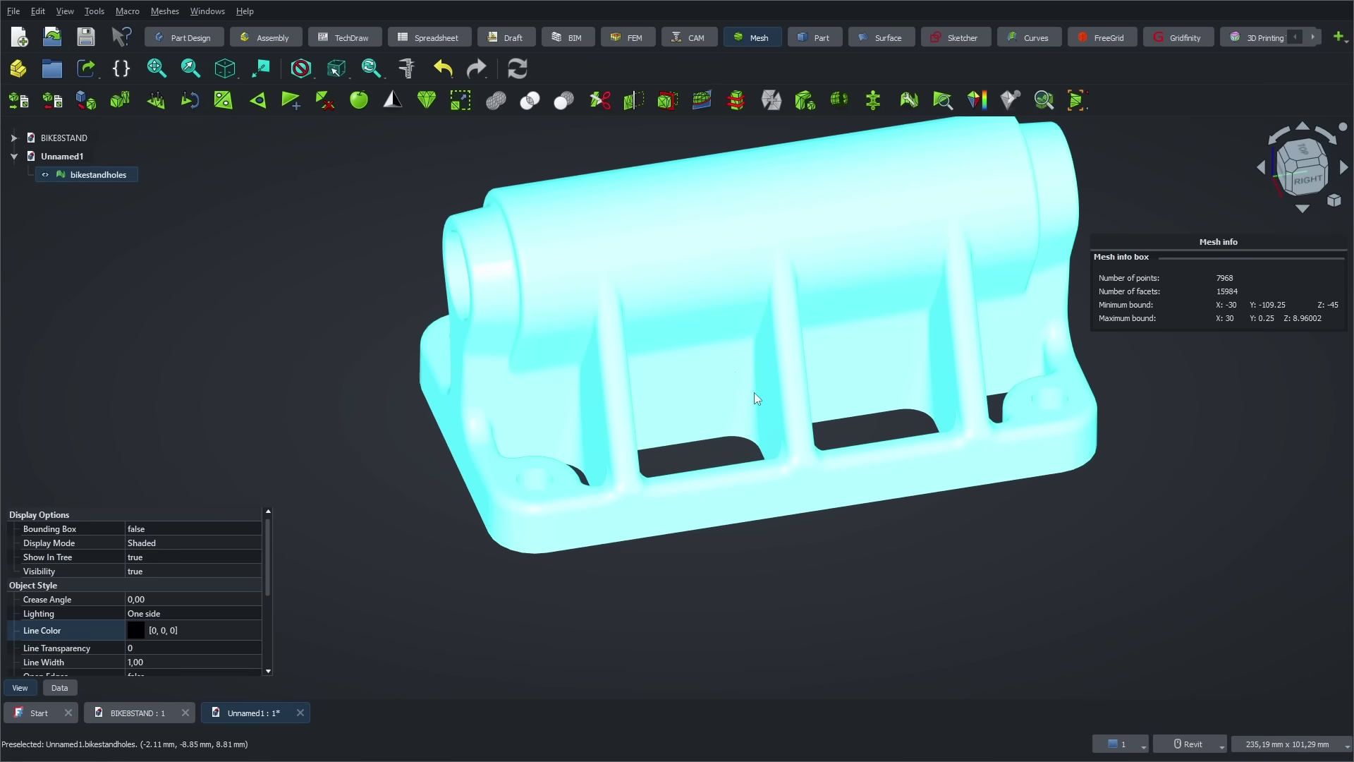
# Analyze bikestandholes for flipped normals, duplicated faces, duplicated points and non-manifolds.
pyautogui.press('0')
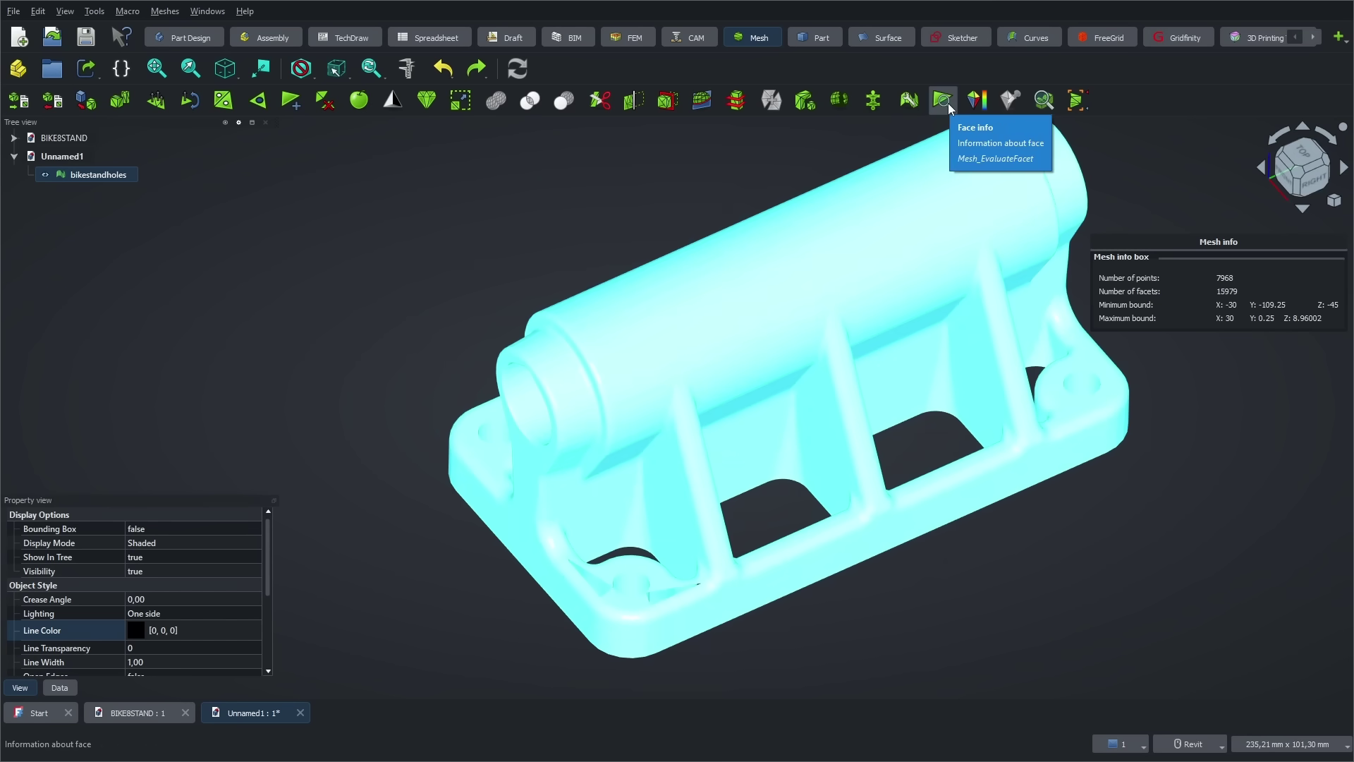
pyautogui.click(914, 103)
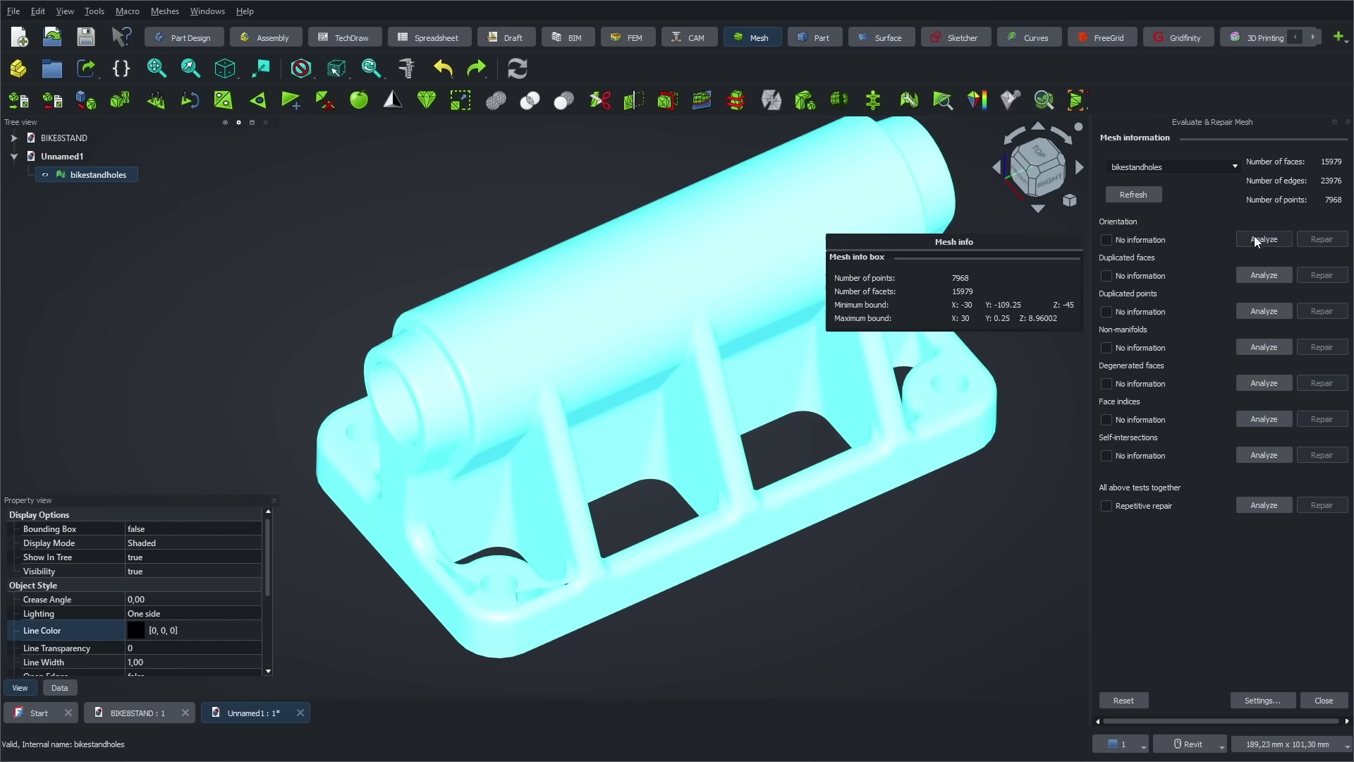
pyautogui.click(1262, 239)
pyautogui.click(1264, 275)
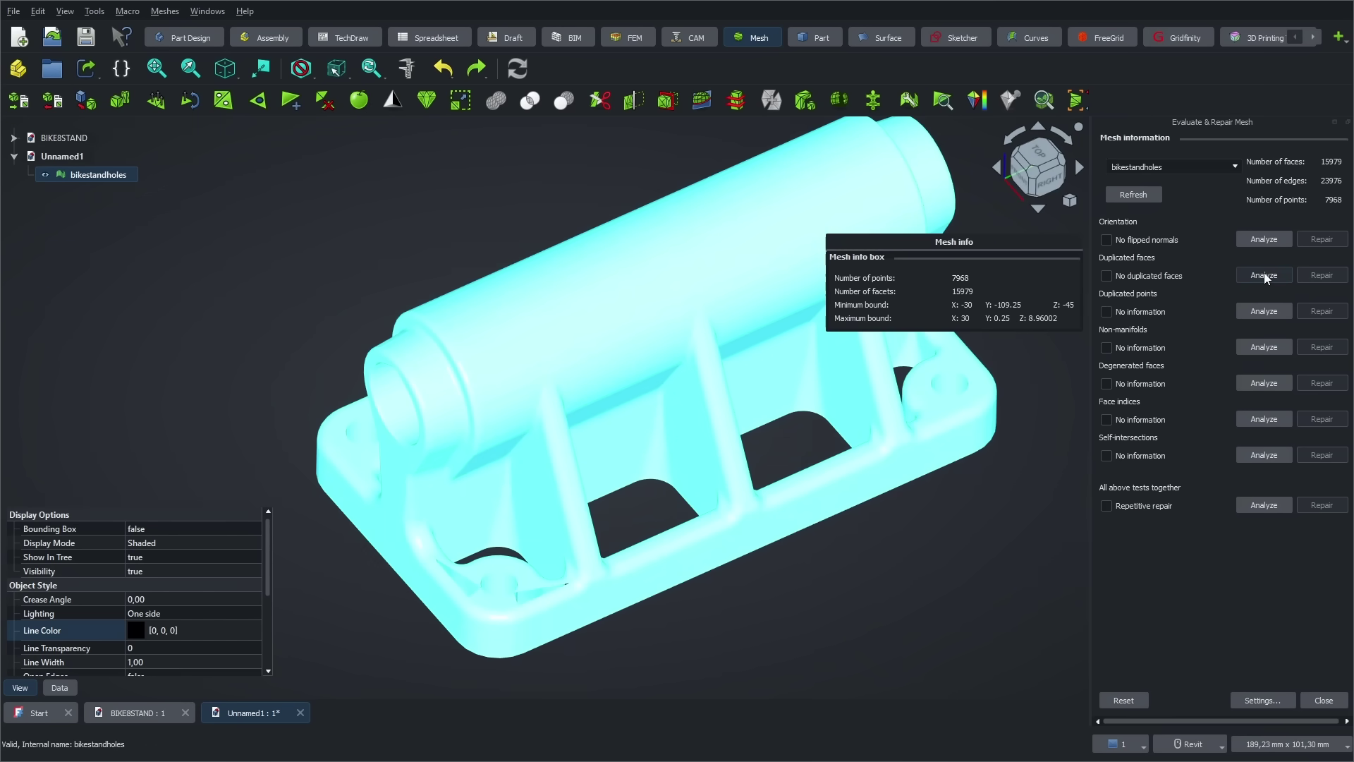
pyautogui.click(1263, 311)
pyautogui.click(1264, 347)
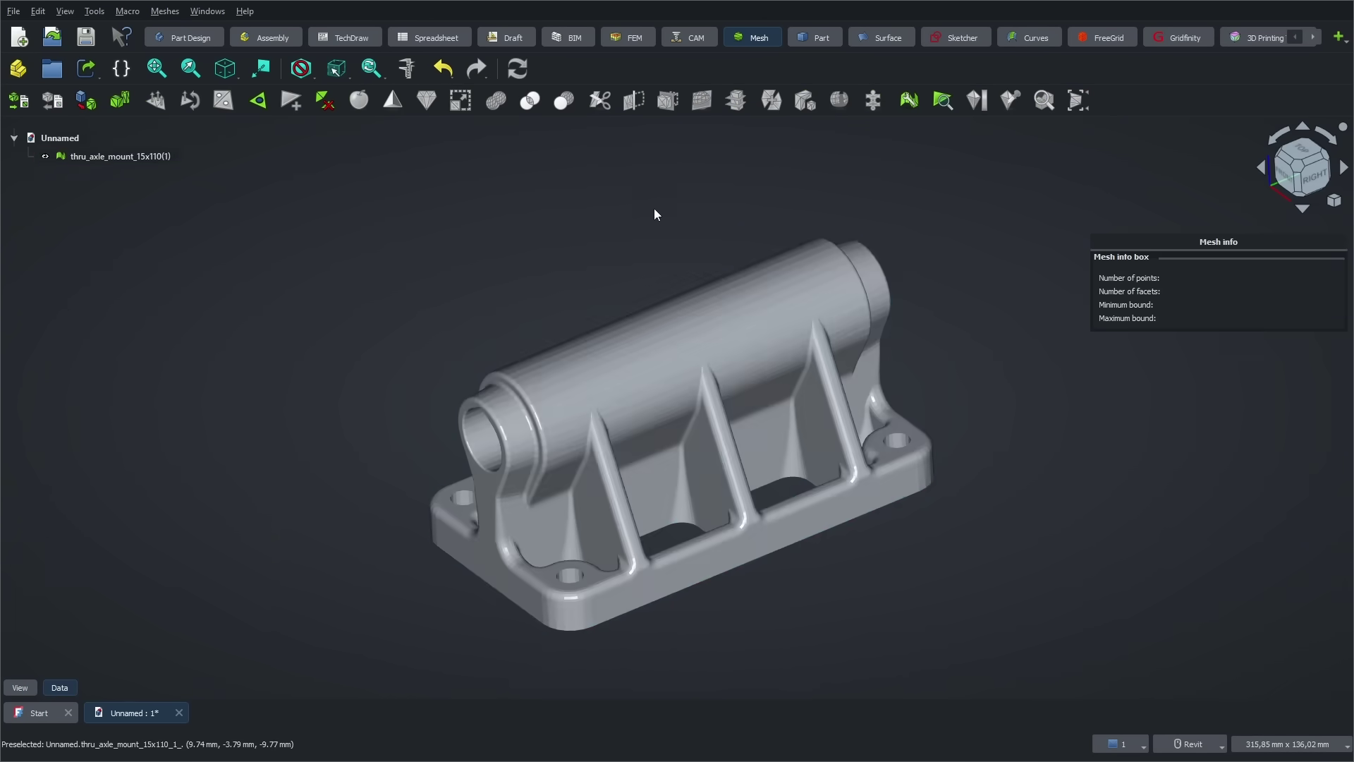
# Create a cross-section outline through the thru_axle_mount_15x110(1) mesh.
pyautogui.click(792, 254)
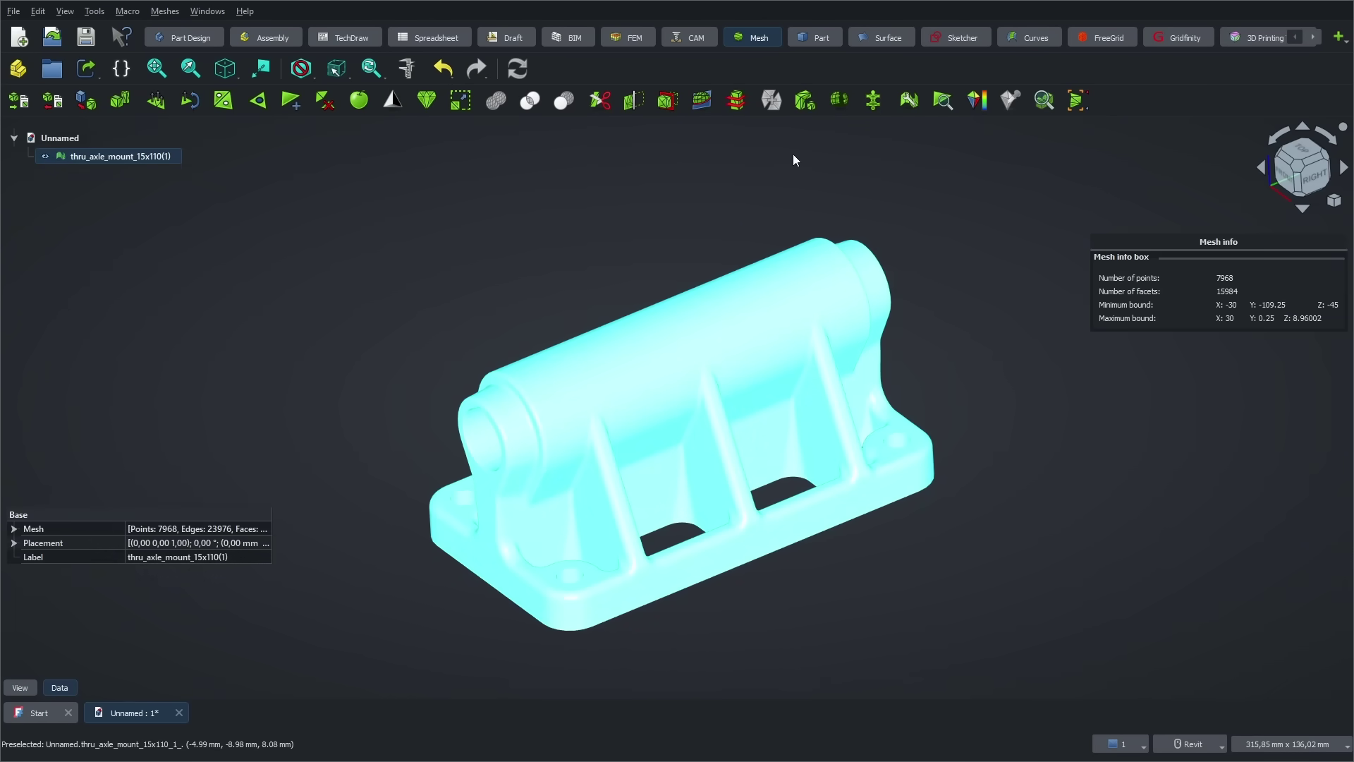
pyautogui.click(734, 105)
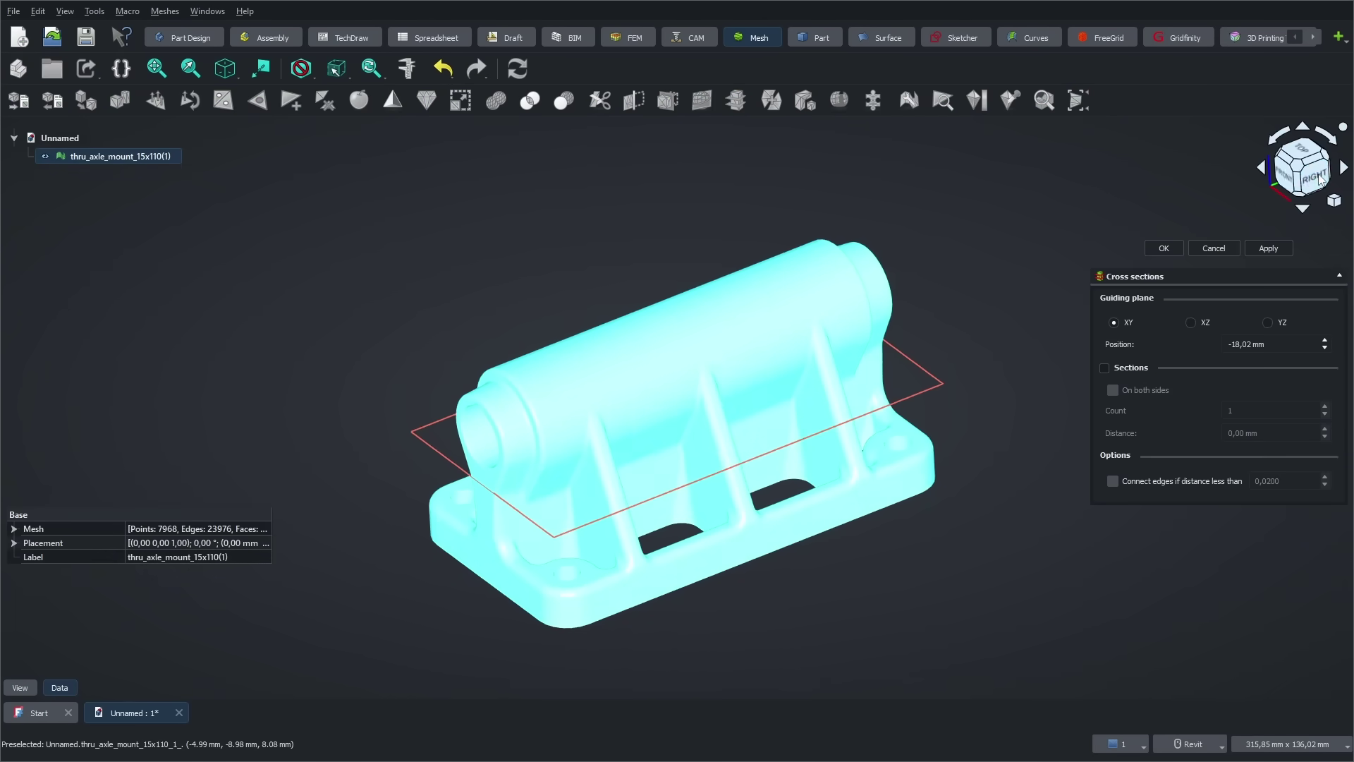
pyautogui.click(1321, 180)
pyautogui.scroll(-11, 1324, 353)
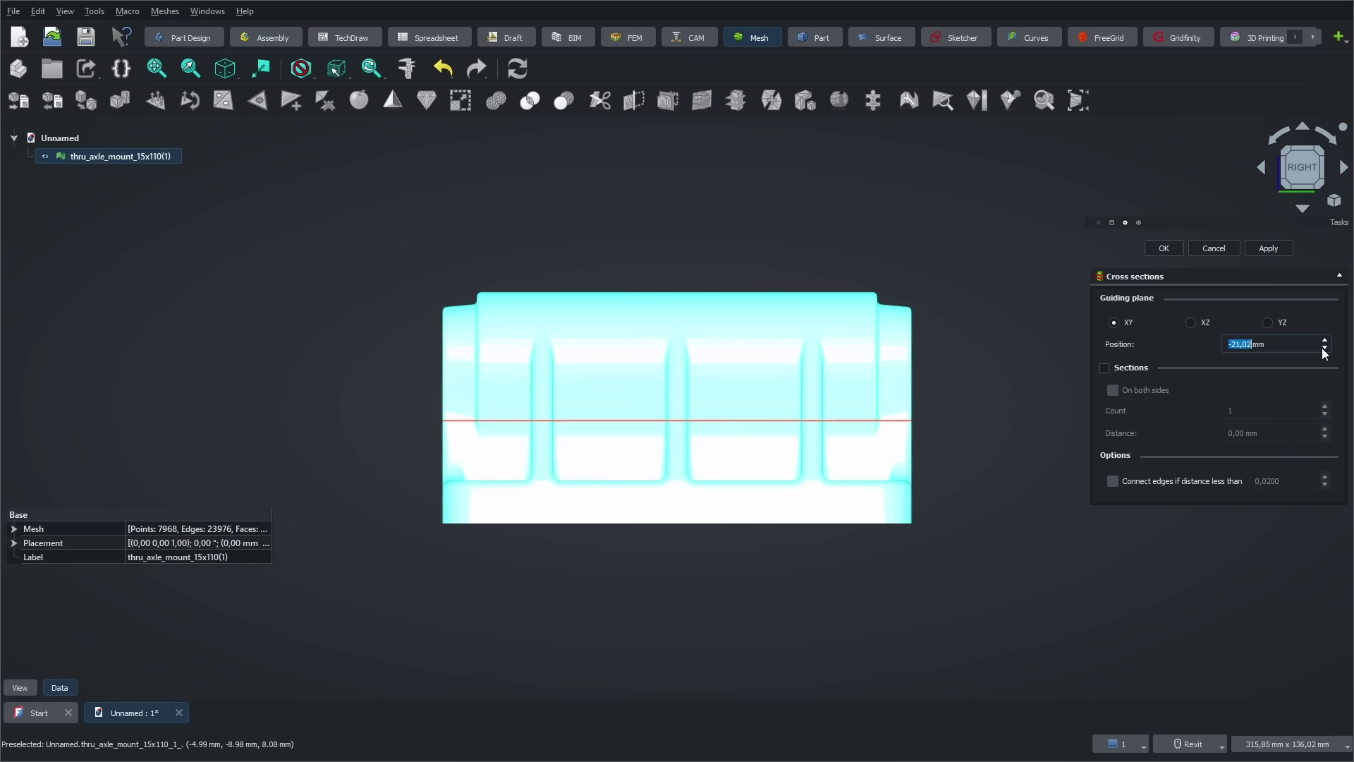
pyautogui.scroll(-11, 1325, 353)
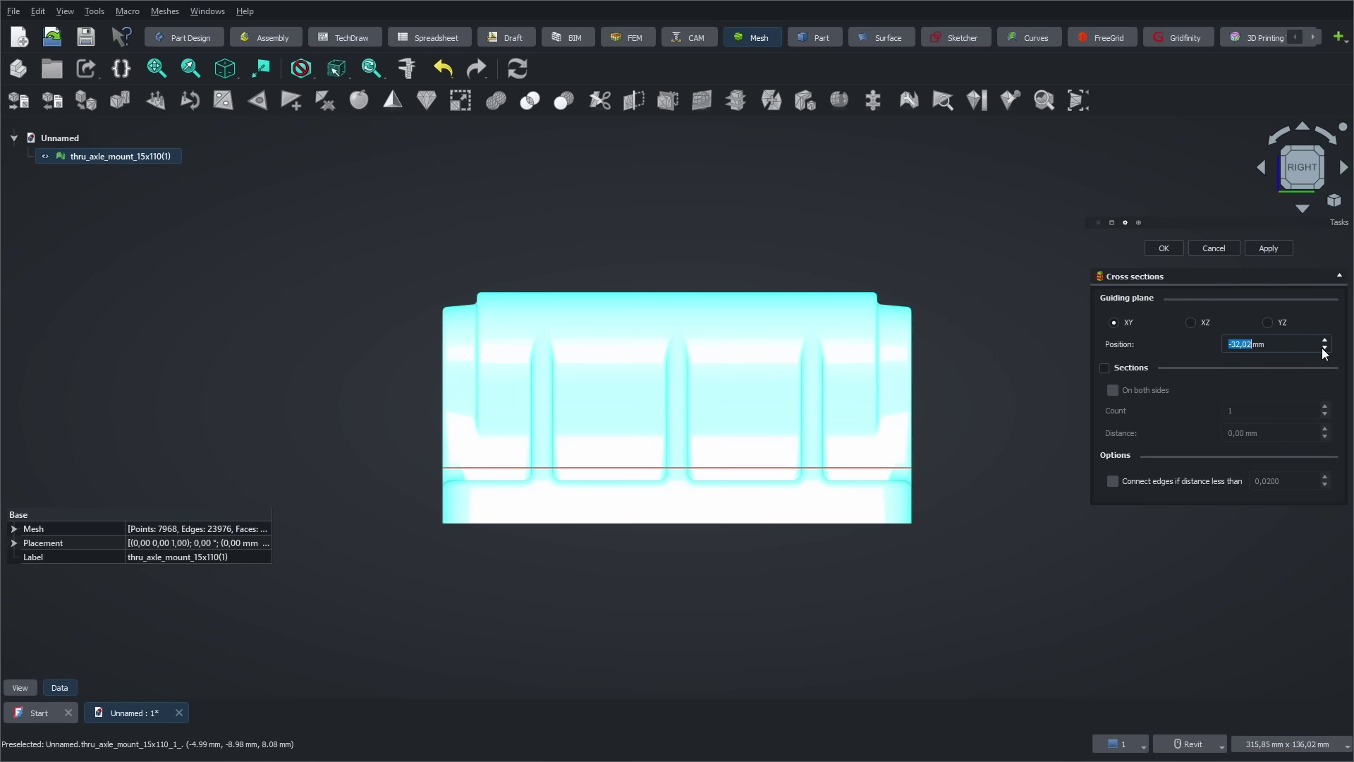
pyautogui.scroll(-2, 1325, 352)
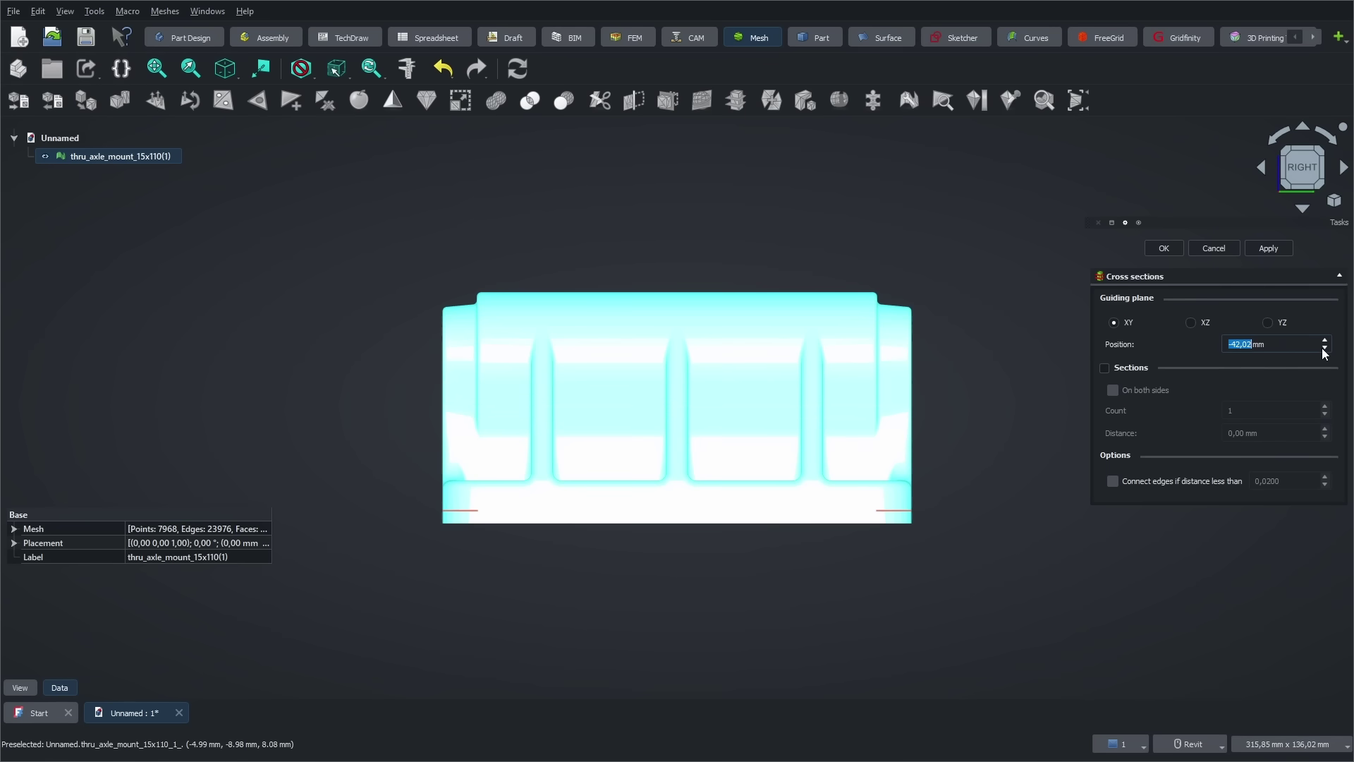
pyautogui.click(1182, 248)
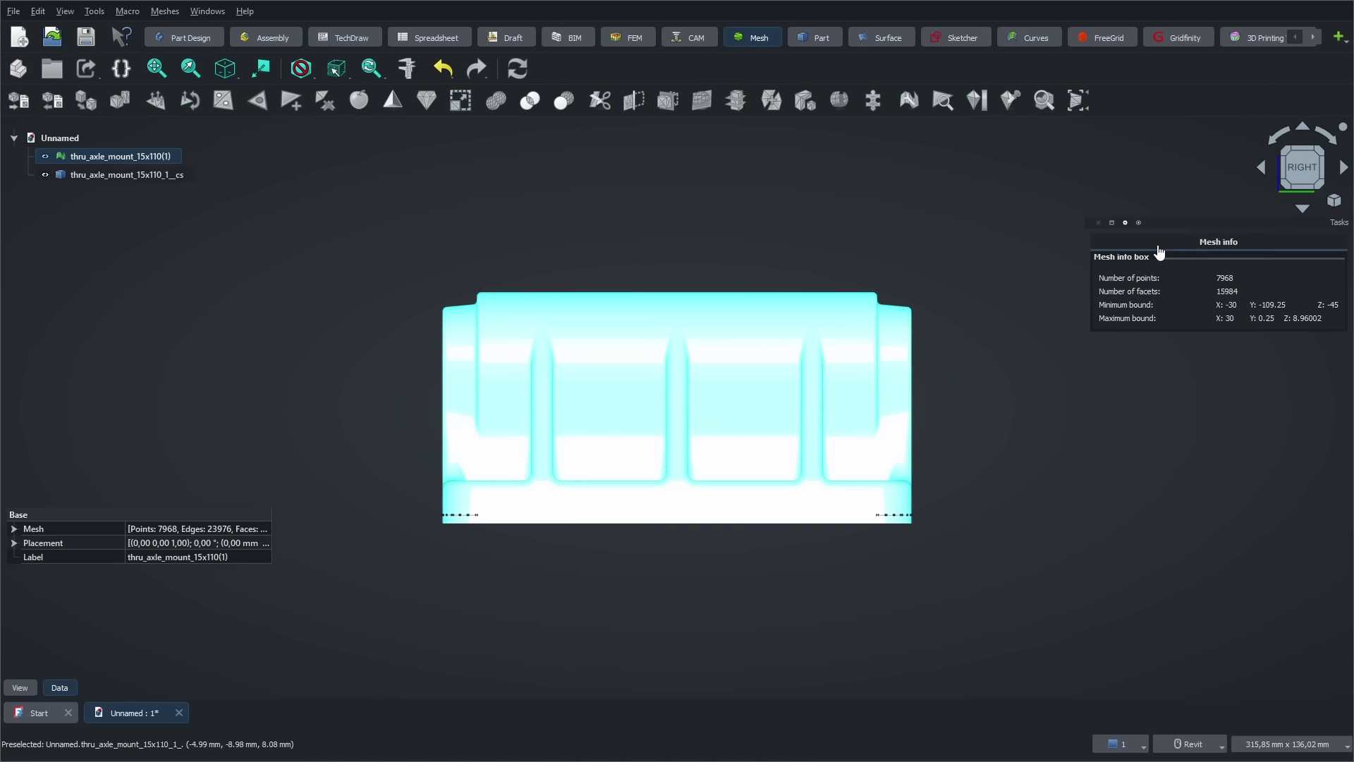
# Inspect the _cs outline with the mesh hidden, then delete it and show the mesh again.
pyautogui.click(47, 159)
pyautogui.press('0')
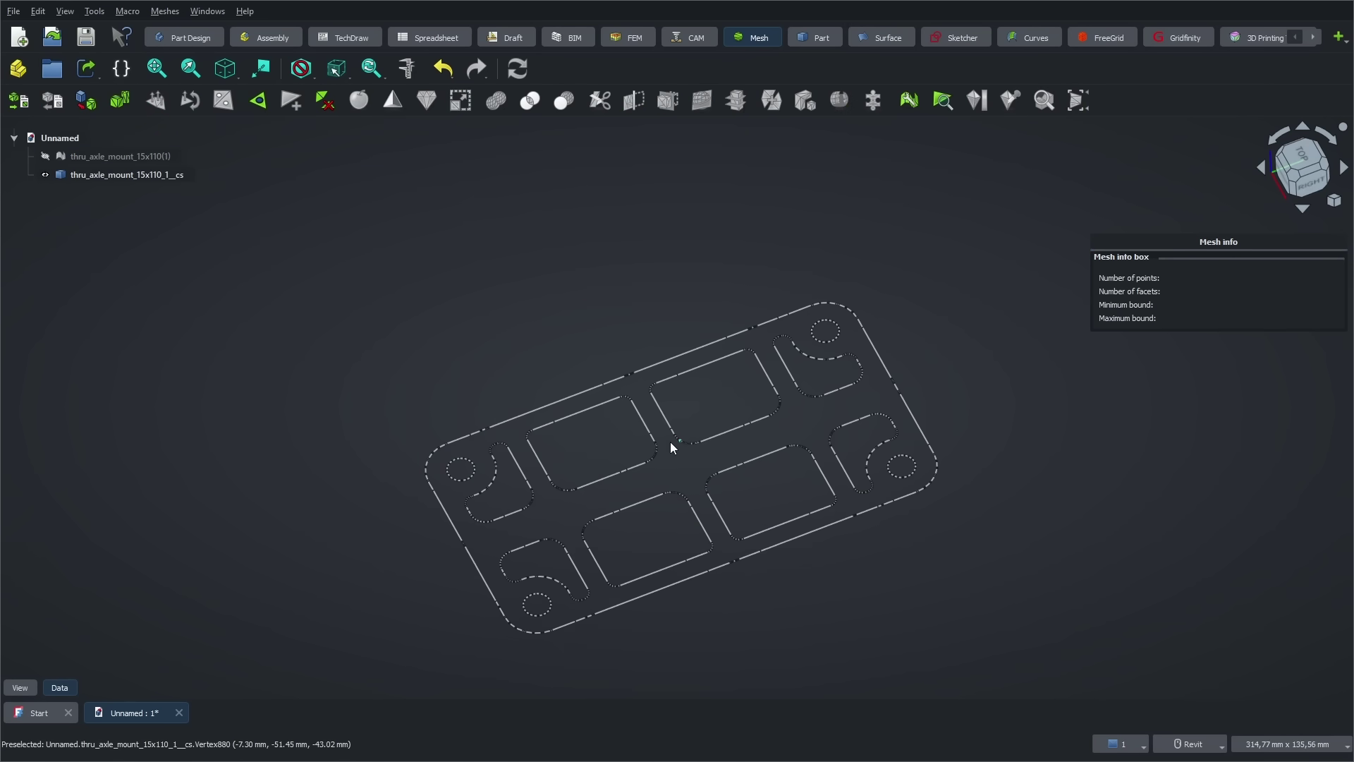
pyautogui.click(45, 175)
pyautogui.click(45, 157)
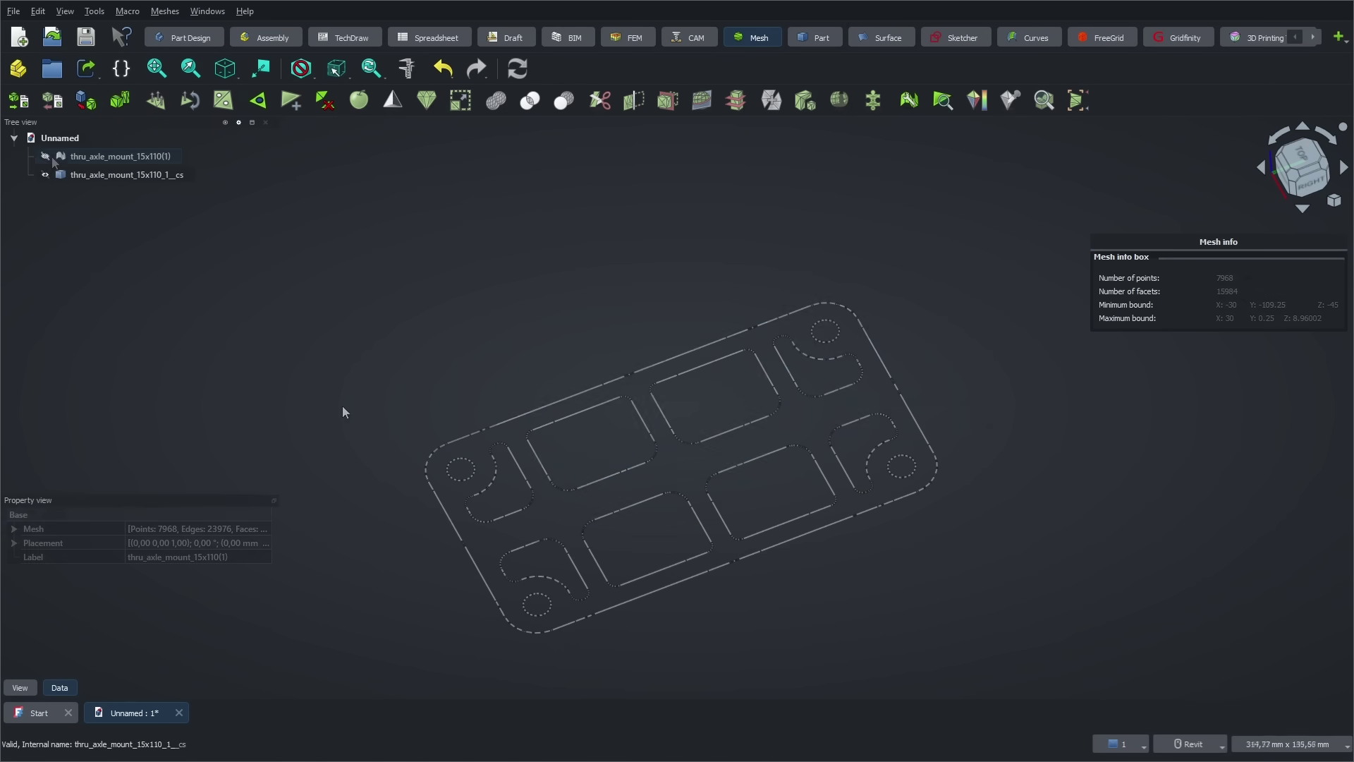
pyautogui.click(139, 173)
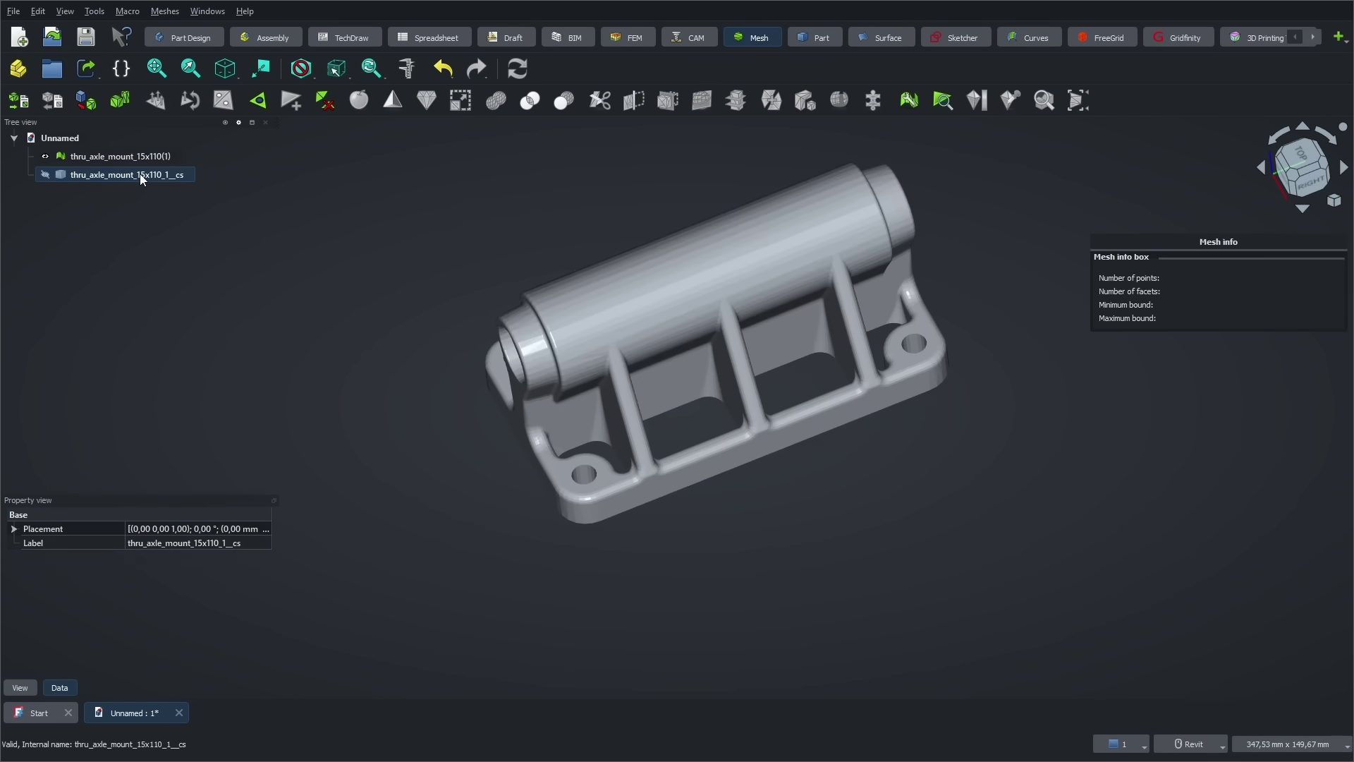
pyautogui.press('Delete')
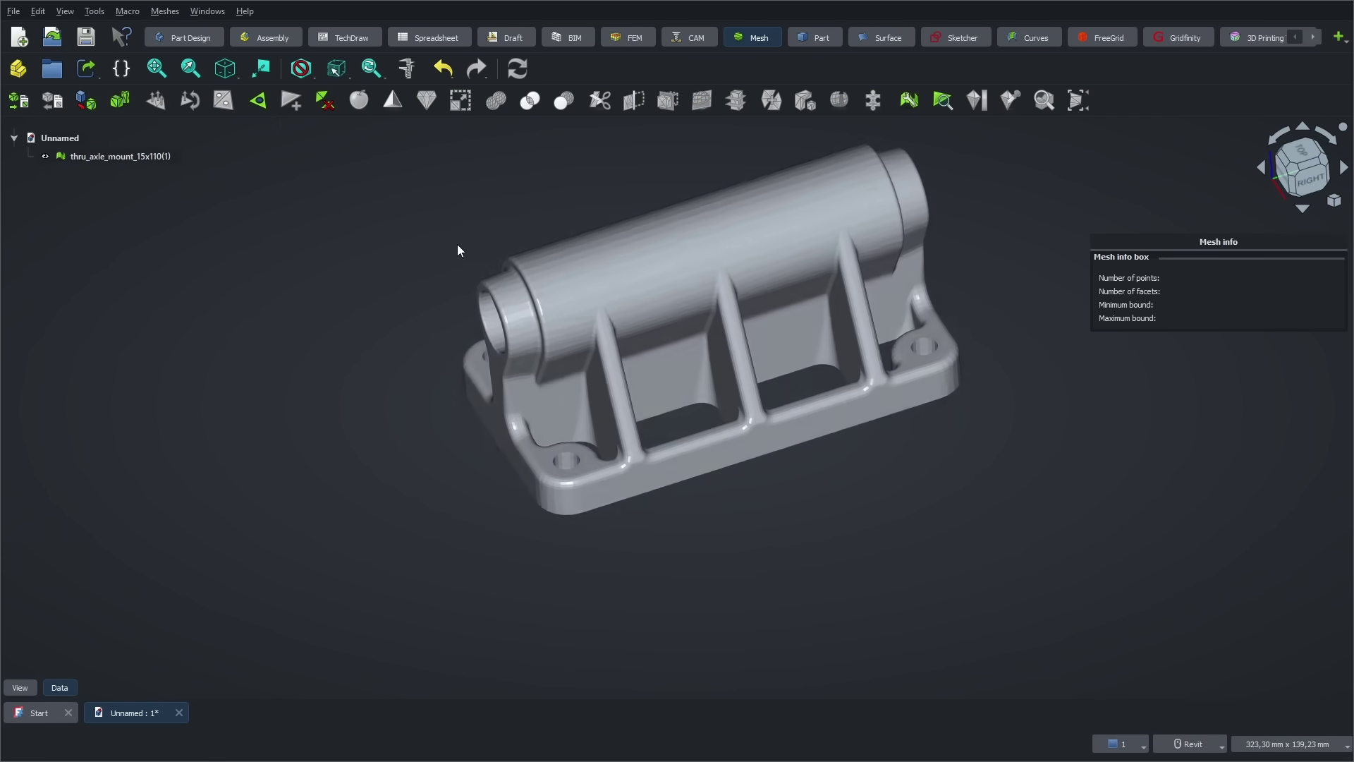
pyautogui.click(142, 161)
pyautogui.click(453, 171)
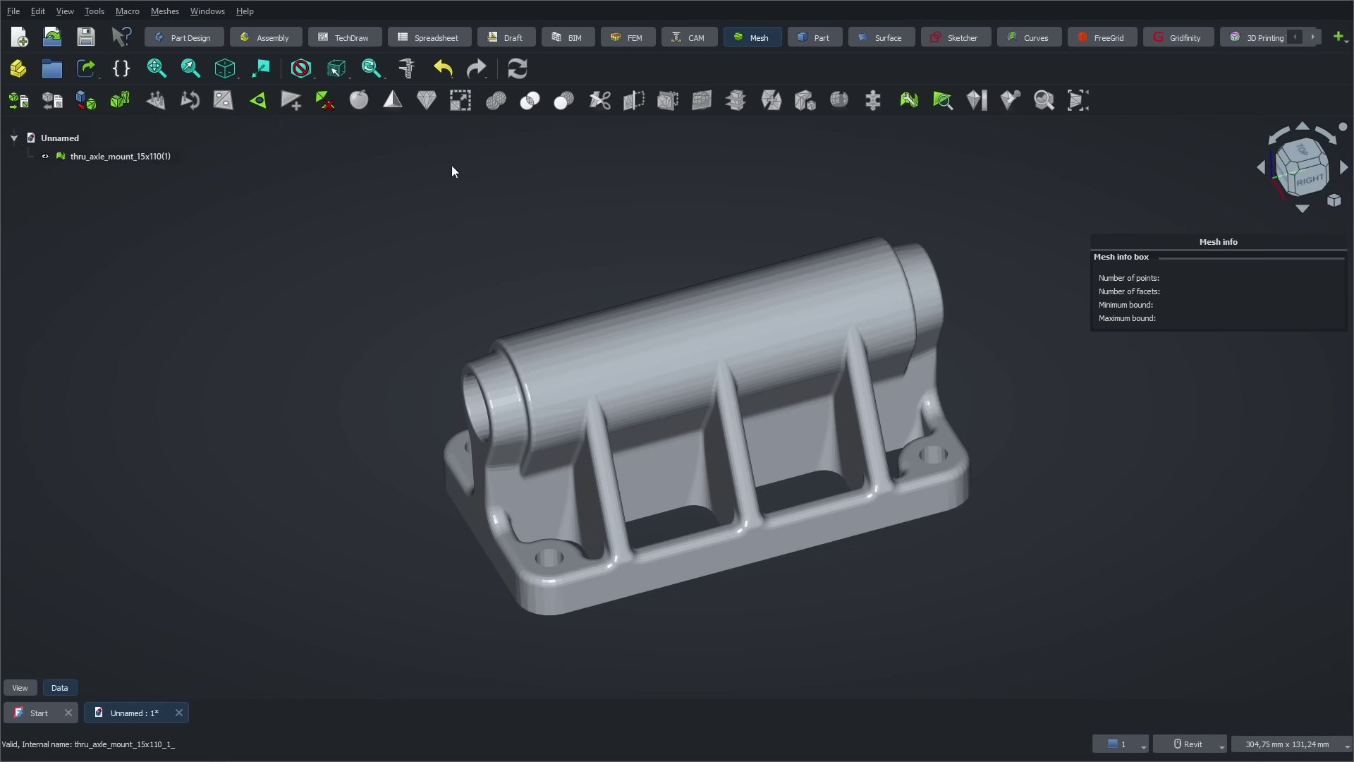
# Convert the mesh into the sewn shape thru_axle_mount_15x110_1_001 and hide the original mesh.
pyautogui.click(814, 36)
pyautogui.click(131, 158)
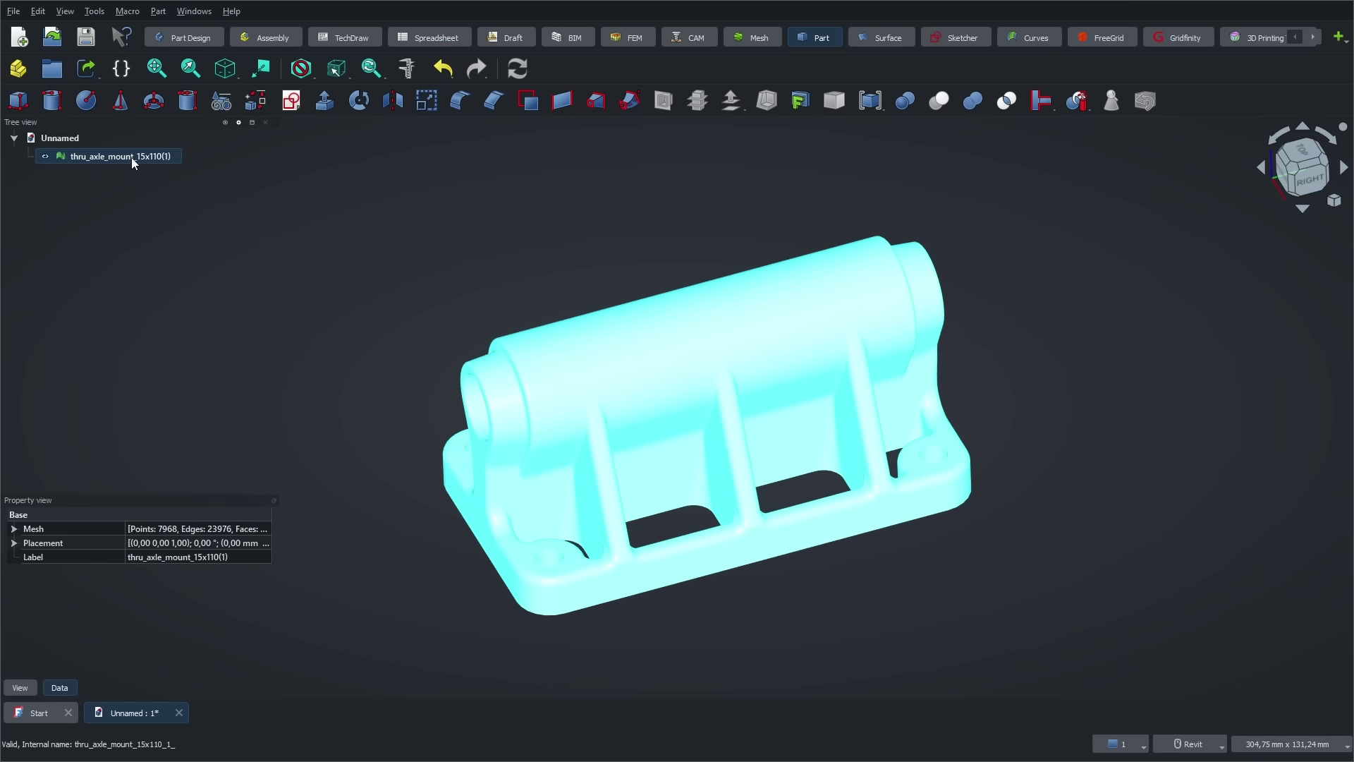
pyautogui.click(158, 12)
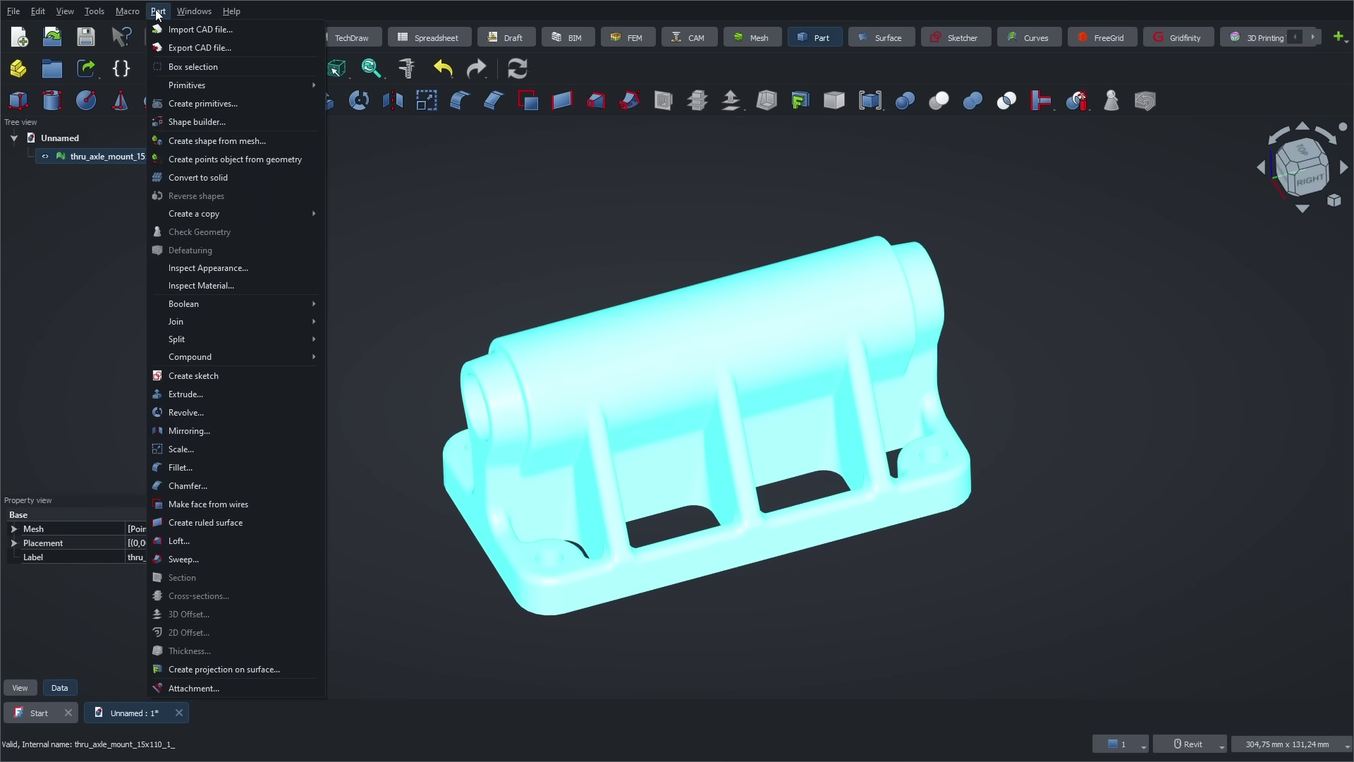
pyautogui.click(189, 144)
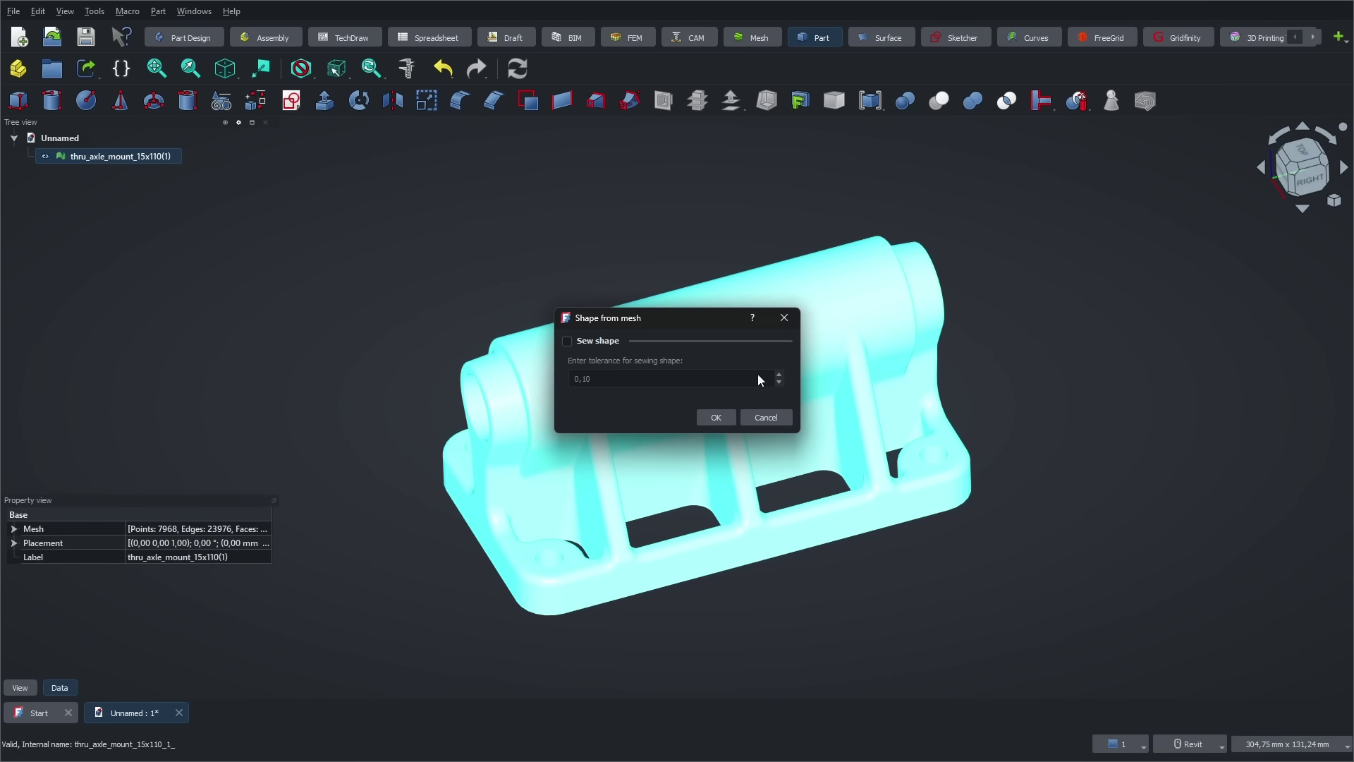
pyautogui.click(569, 341)
pyautogui.click(718, 416)
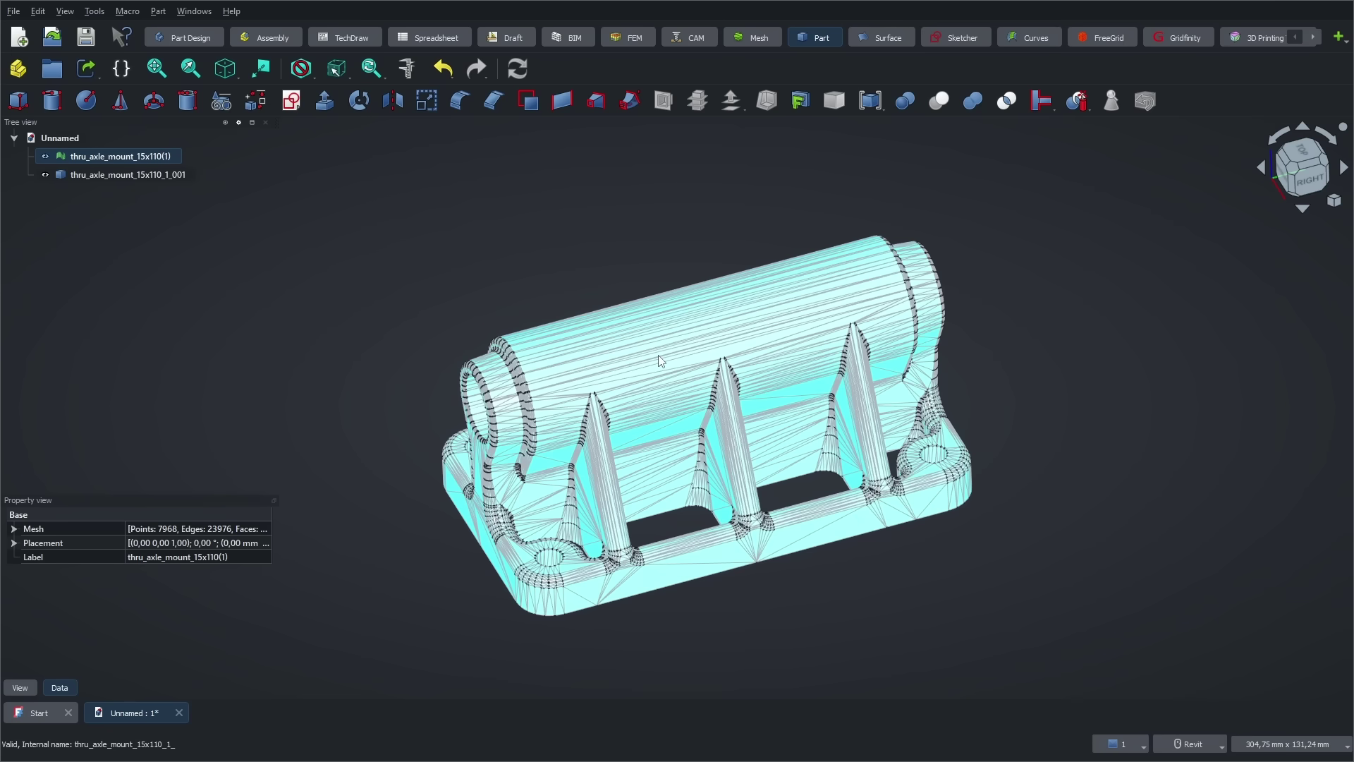
pyautogui.click(45, 157)
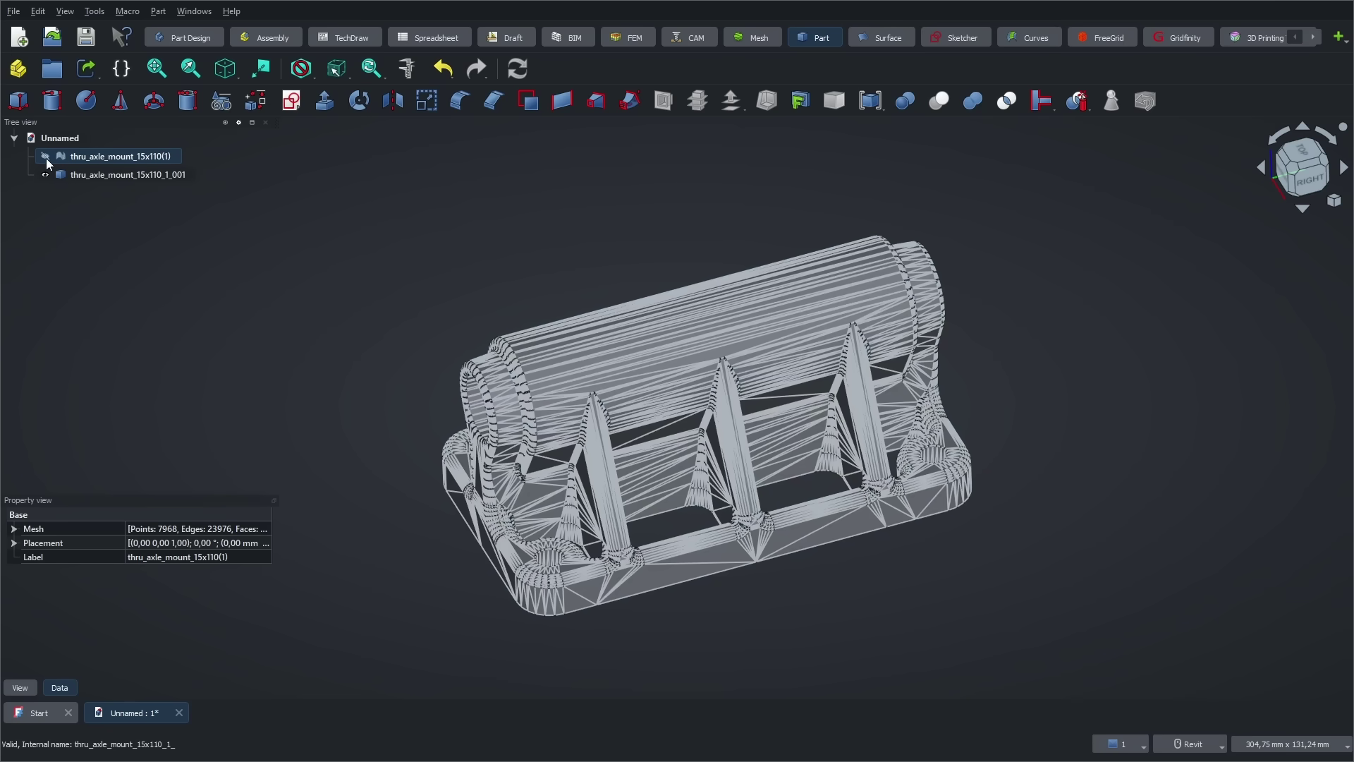
pyautogui.click(466, 282)
pyautogui.keyDown('shift'); pyautogui.moveTo(433, 299); pyautogui.dragTo(593, 367, button='middle'); pyautogui.keyUp('shift')
# Convert the sewn shape into a solid and hide the intermediate shape.
pyautogui.click(99, 175)
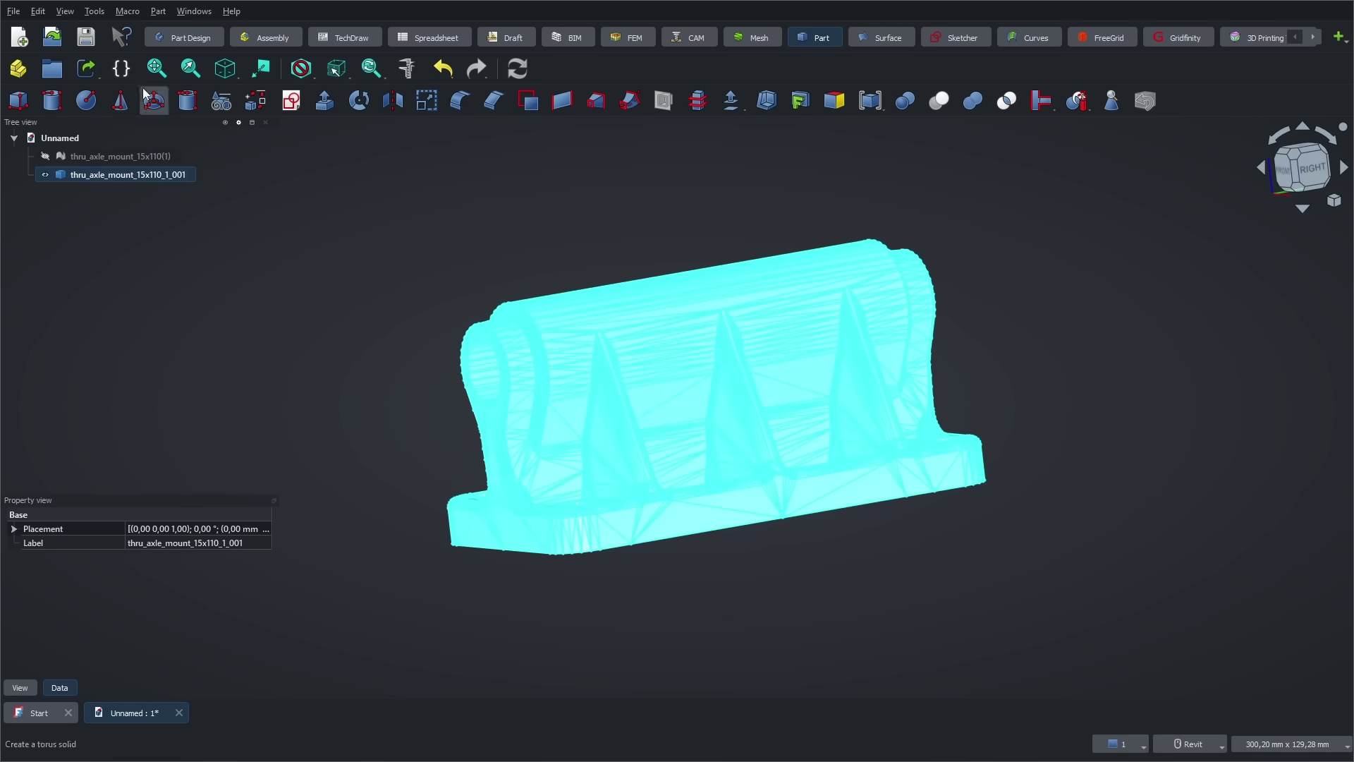
pyautogui.click(156, 11)
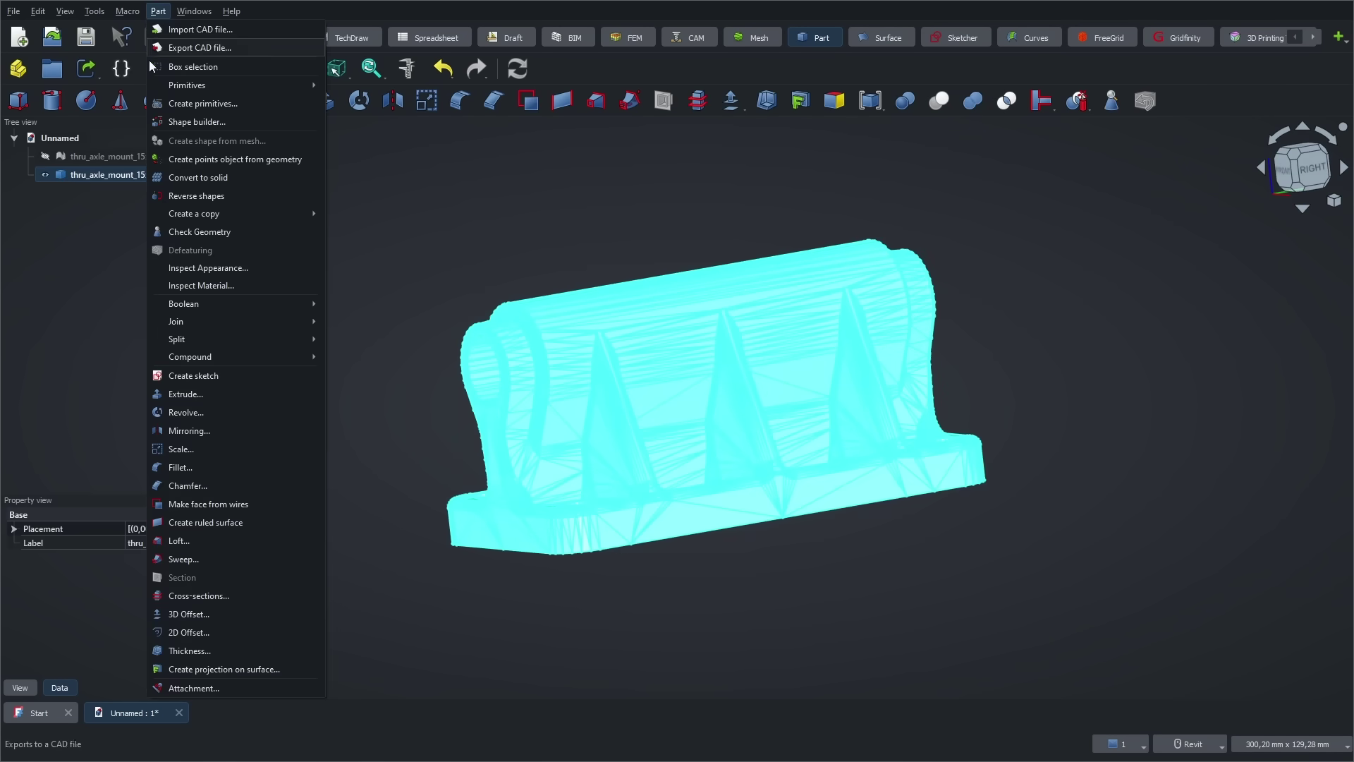
pyautogui.click(168, 173)
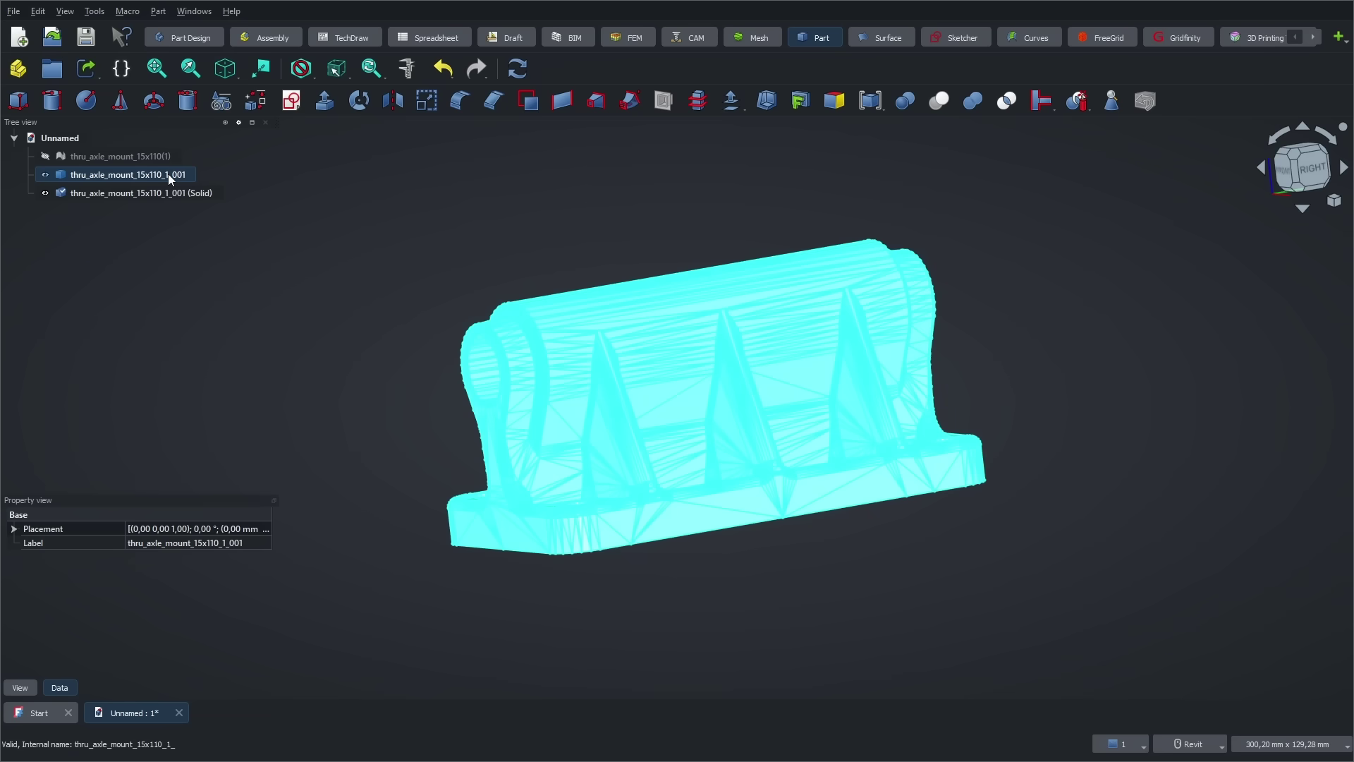
pyautogui.press('space')
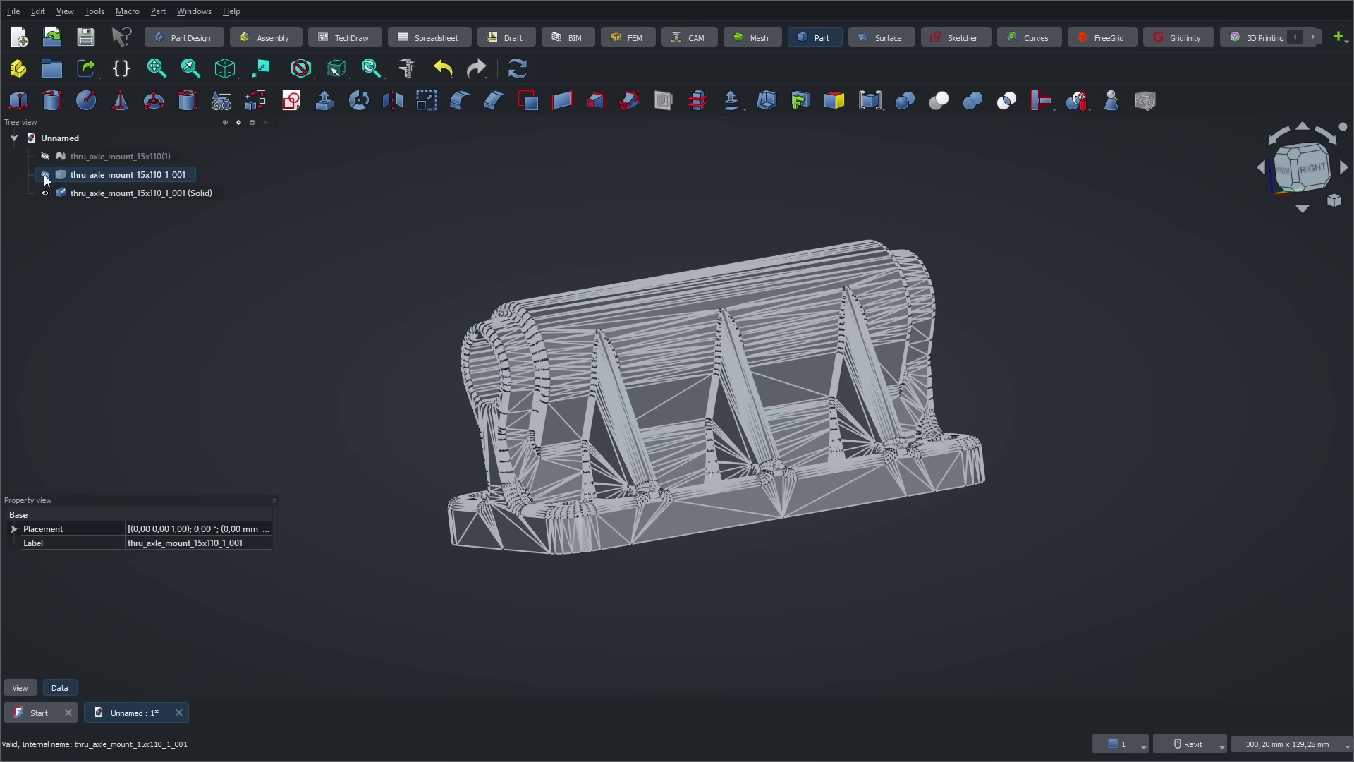
pyautogui.click(362, 238)
# Set the new solid's Line Color to black in its View properties.
pyautogui.click(141, 193)
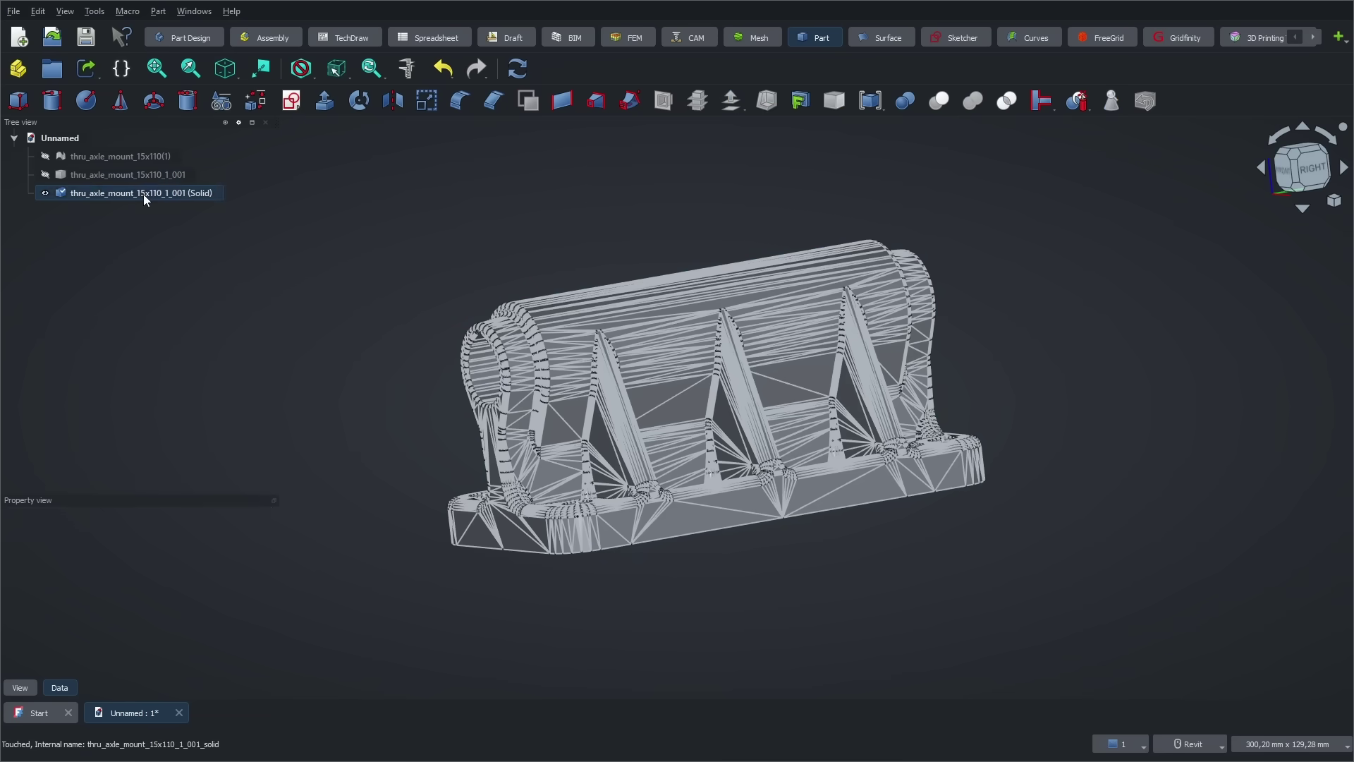
pyautogui.click(34, 686)
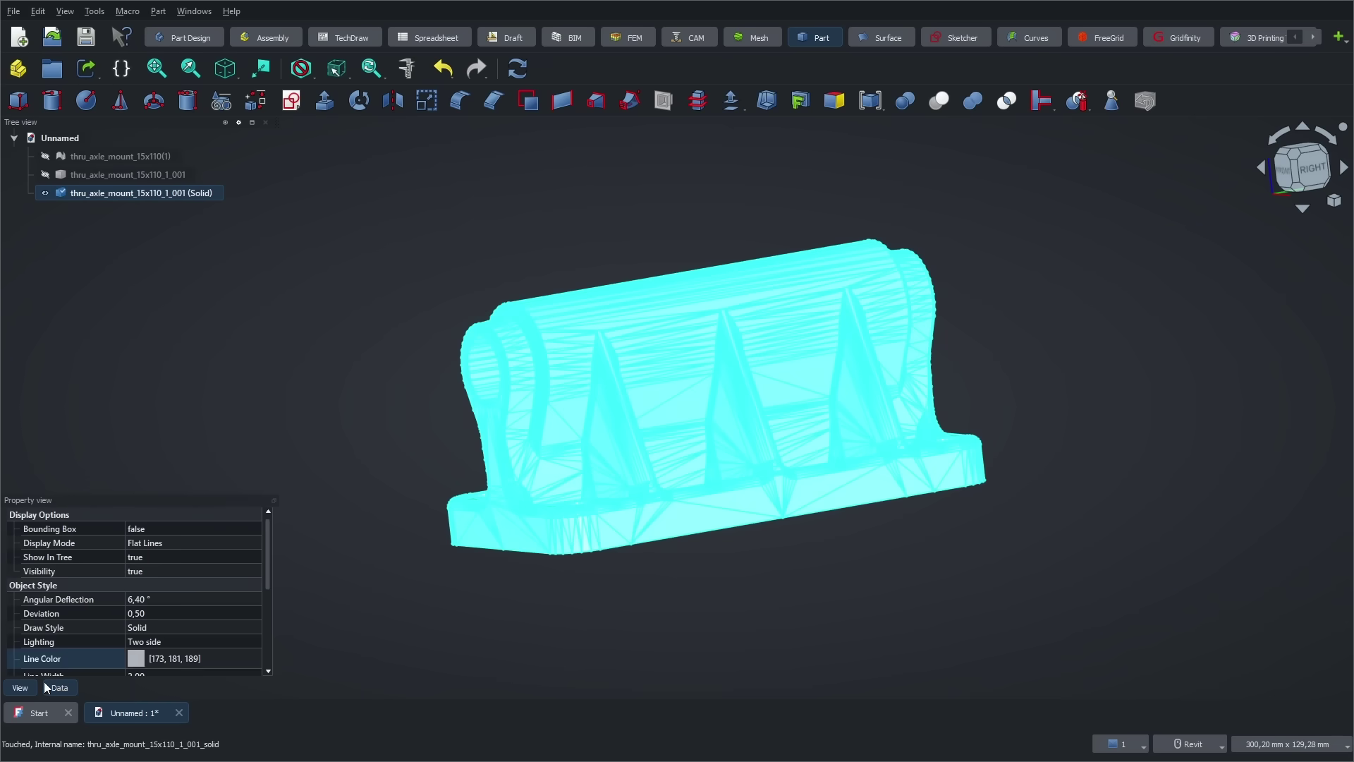
pyautogui.click(136, 662)
pyautogui.click(158, 655)
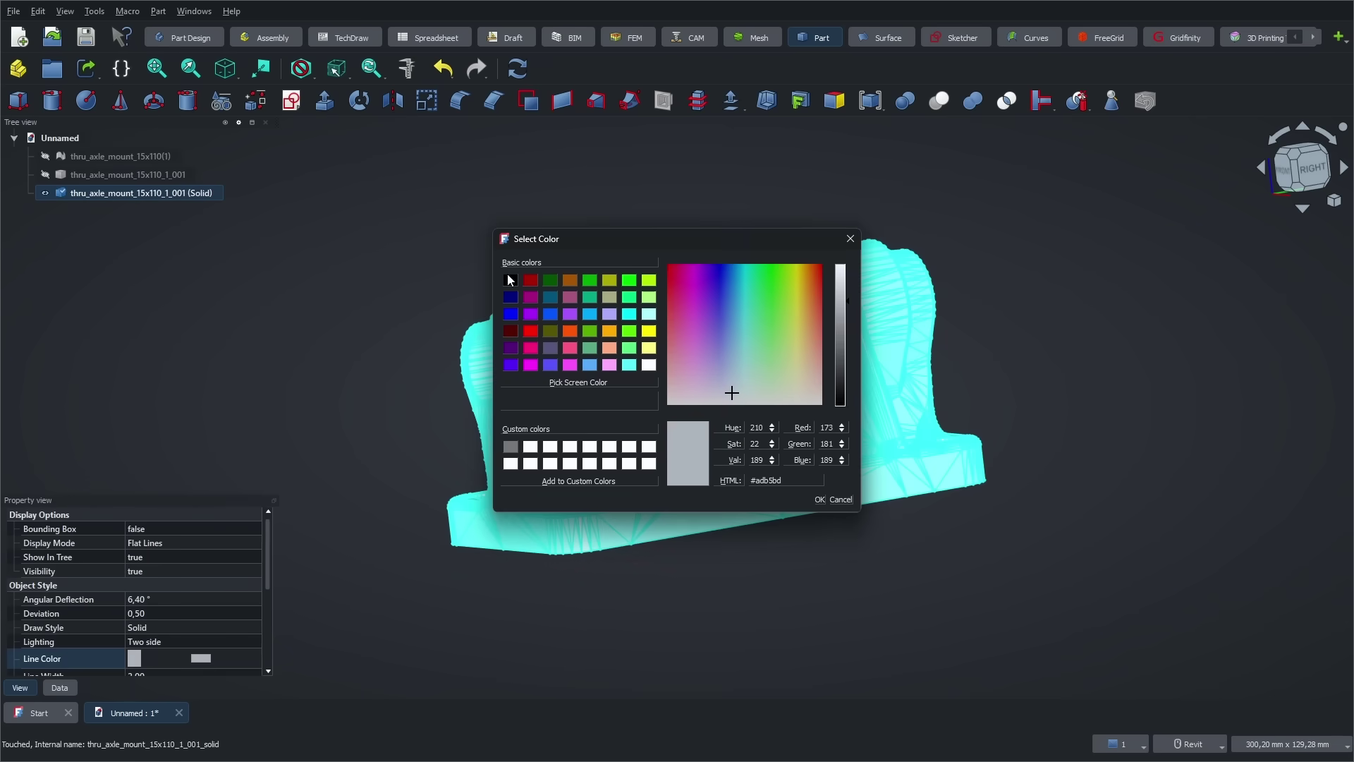
pyautogui.click(511, 281)
pyautogui.click(822, 500)
pyautogui.click(1008, 314)
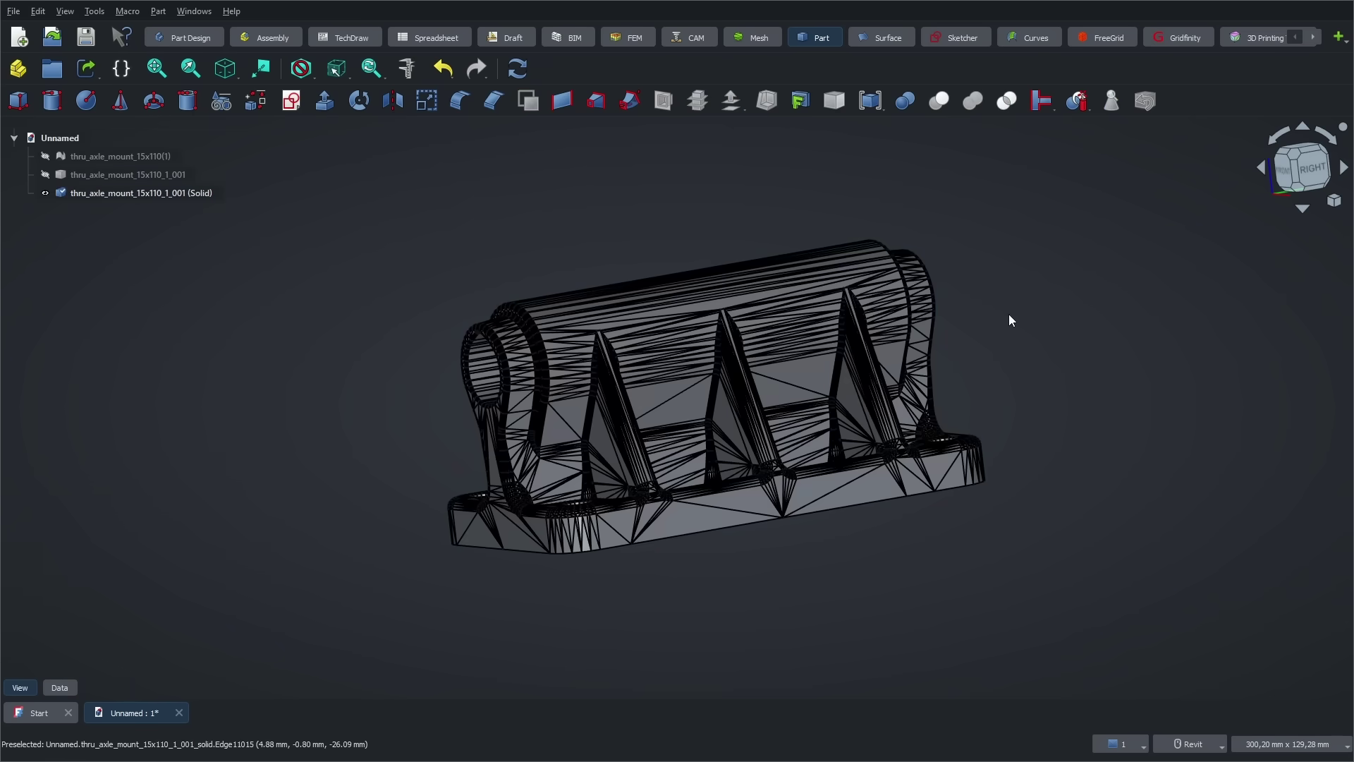
pyautogui.keyDown('shift'); pyautogui.moveTo(1009, 314); pyautogui.dragTo(903, 492, button='middle'); pyautogui.keyUp('shift')
# Select a triangular face near the solid's corner hole and create a new sketch on it.
pyautogui.press('0')
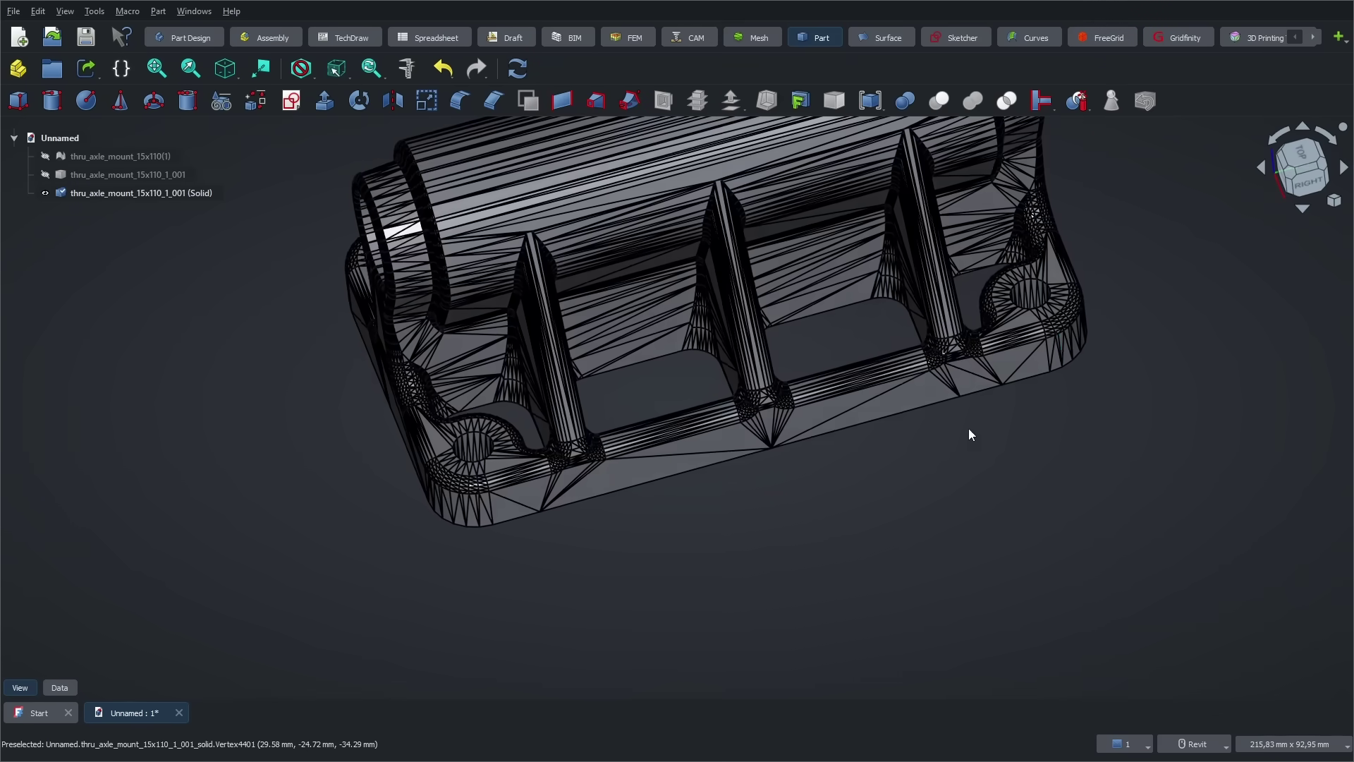
pyautogui.scroll(4, 577, 518)
pyautogui.click(573, 467)
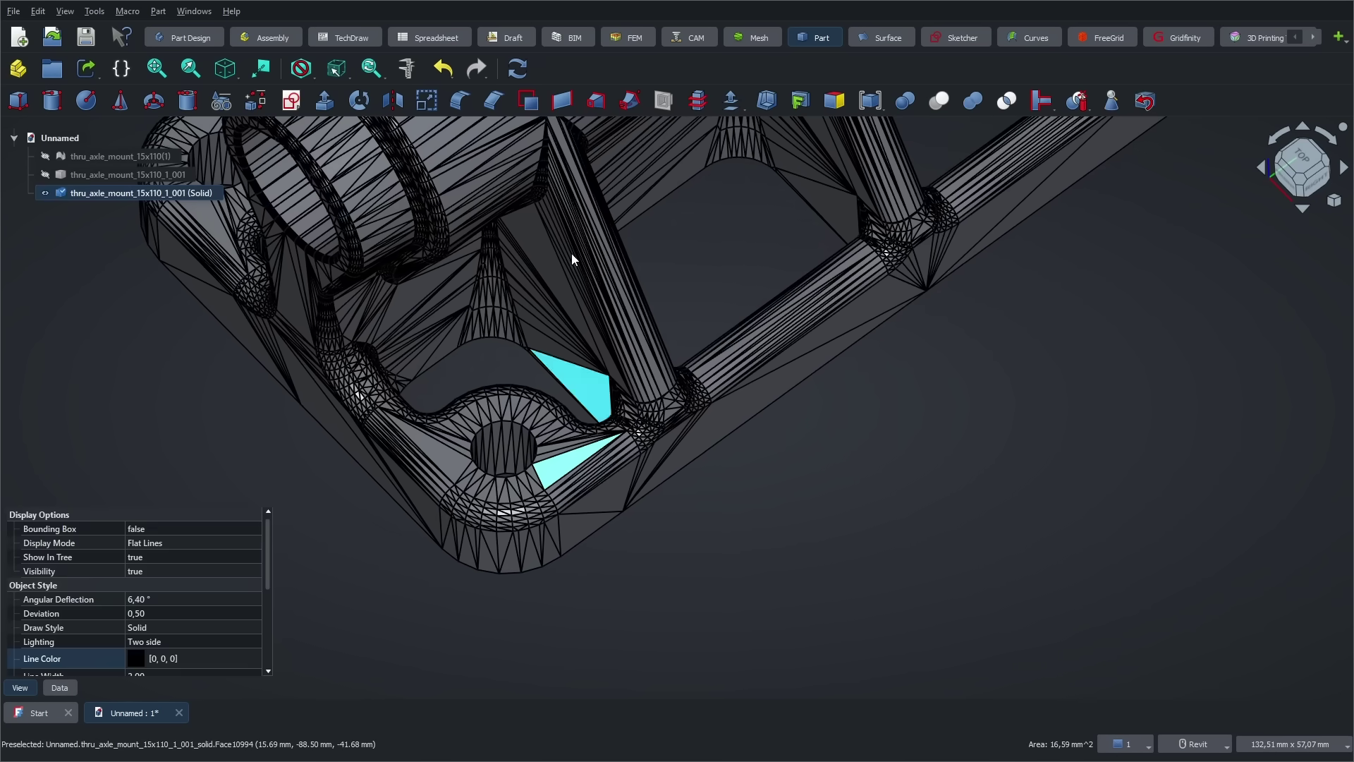
pyautogui.click(291, 101)
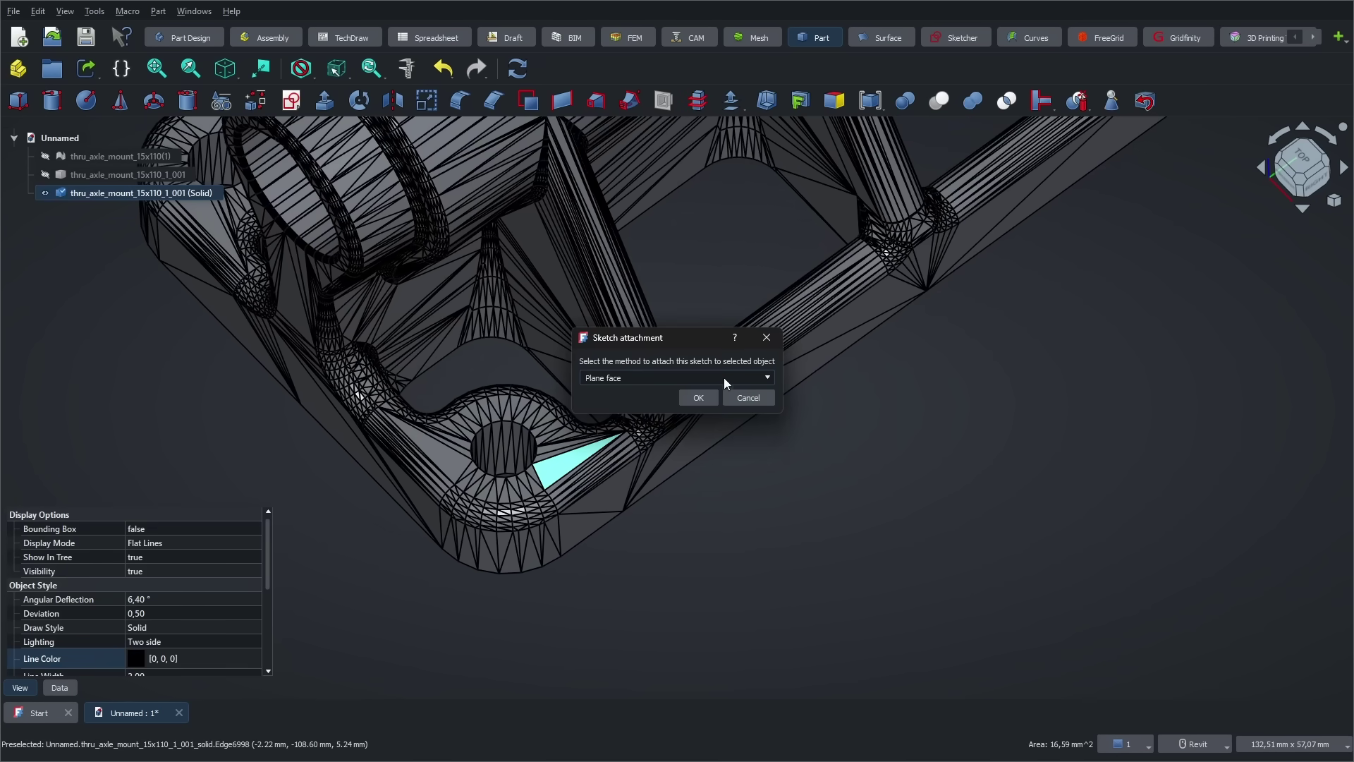
# Attach the sketch with Plane face and place trial points on a hole's edge.
pyautogui.click(698, 398)
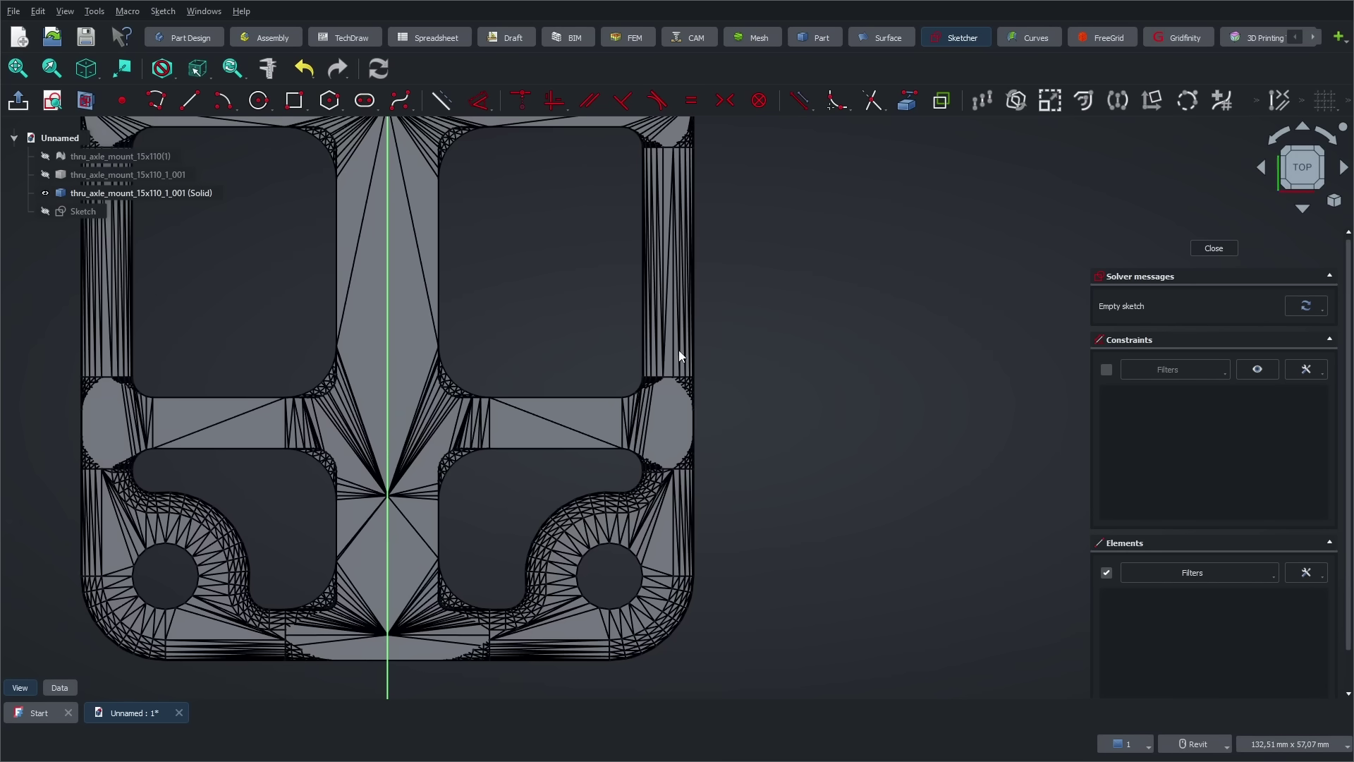
pyautogui.scroll(5, 608, 551)
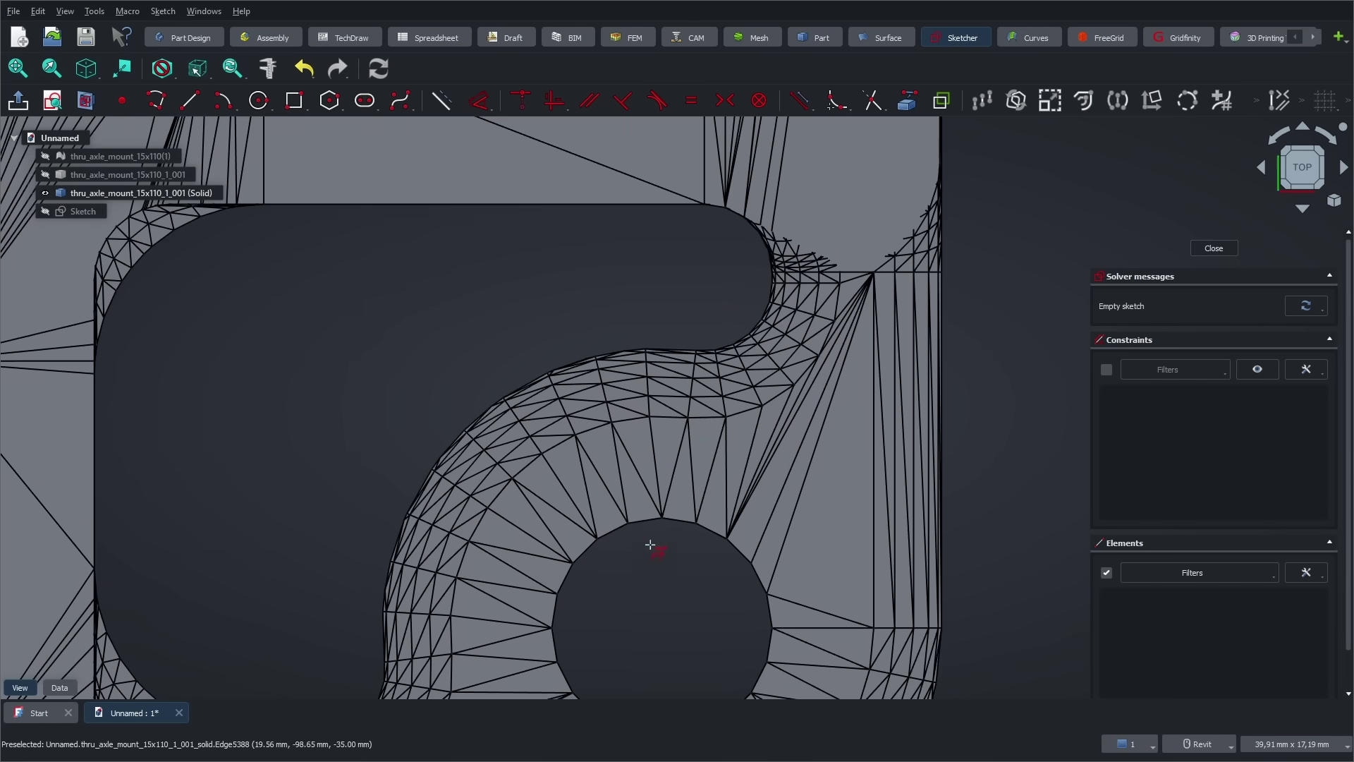
pyautogui.click(630, 522)
pyautogui.click(660, 519)
pyautogui.scroll(-3, 643, 526)
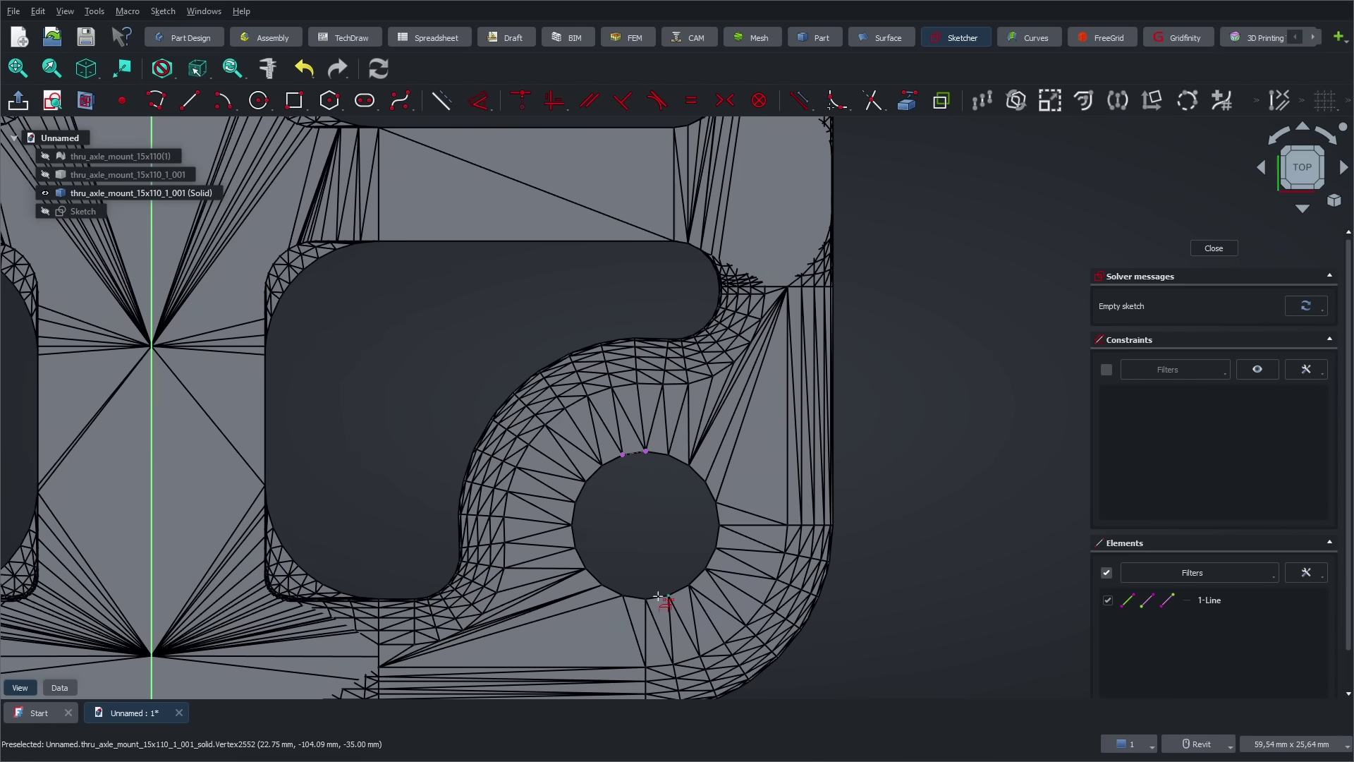
pyautogui.scroll(-3, 660, 601)
pyautogui.scroll(6, 211, 534)
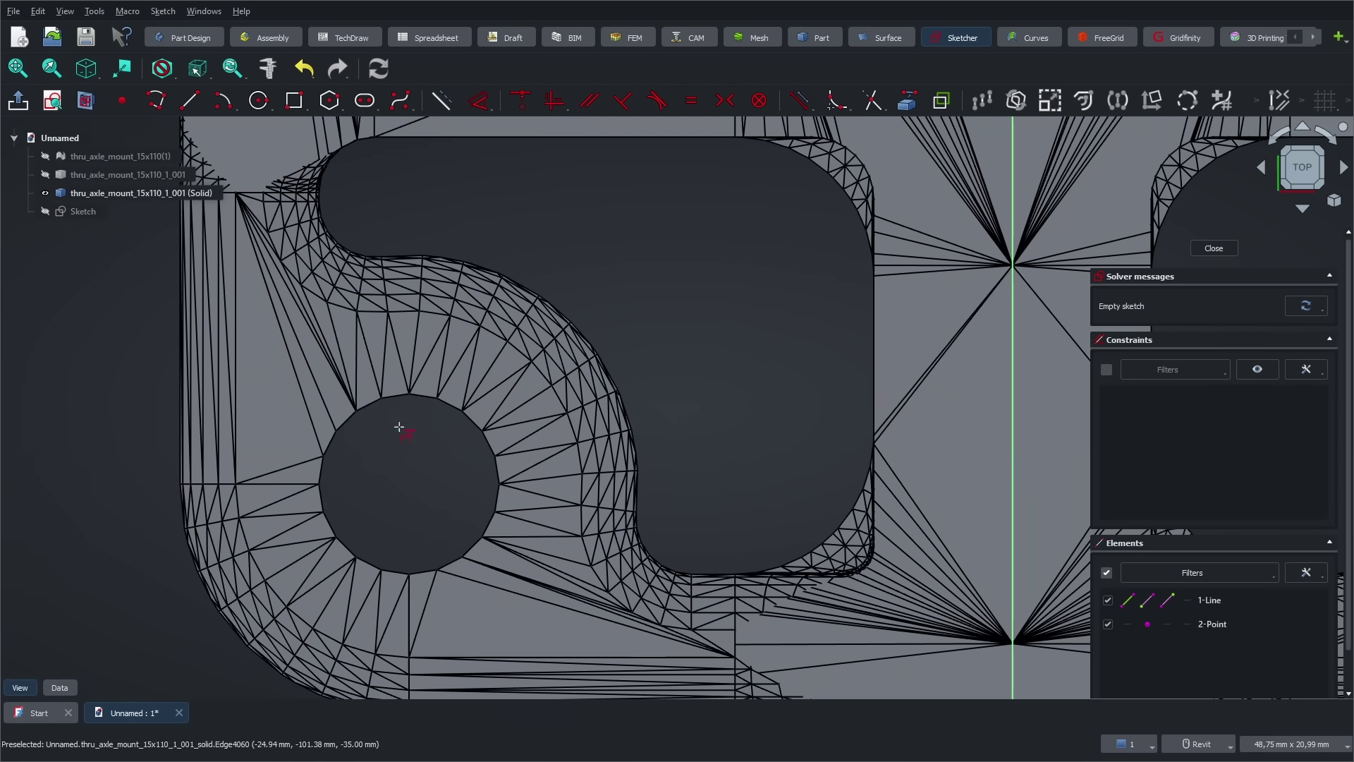
pyautogui.scroll(-5, 423, 394)
pyautogui.scroll(8, 575, 393)
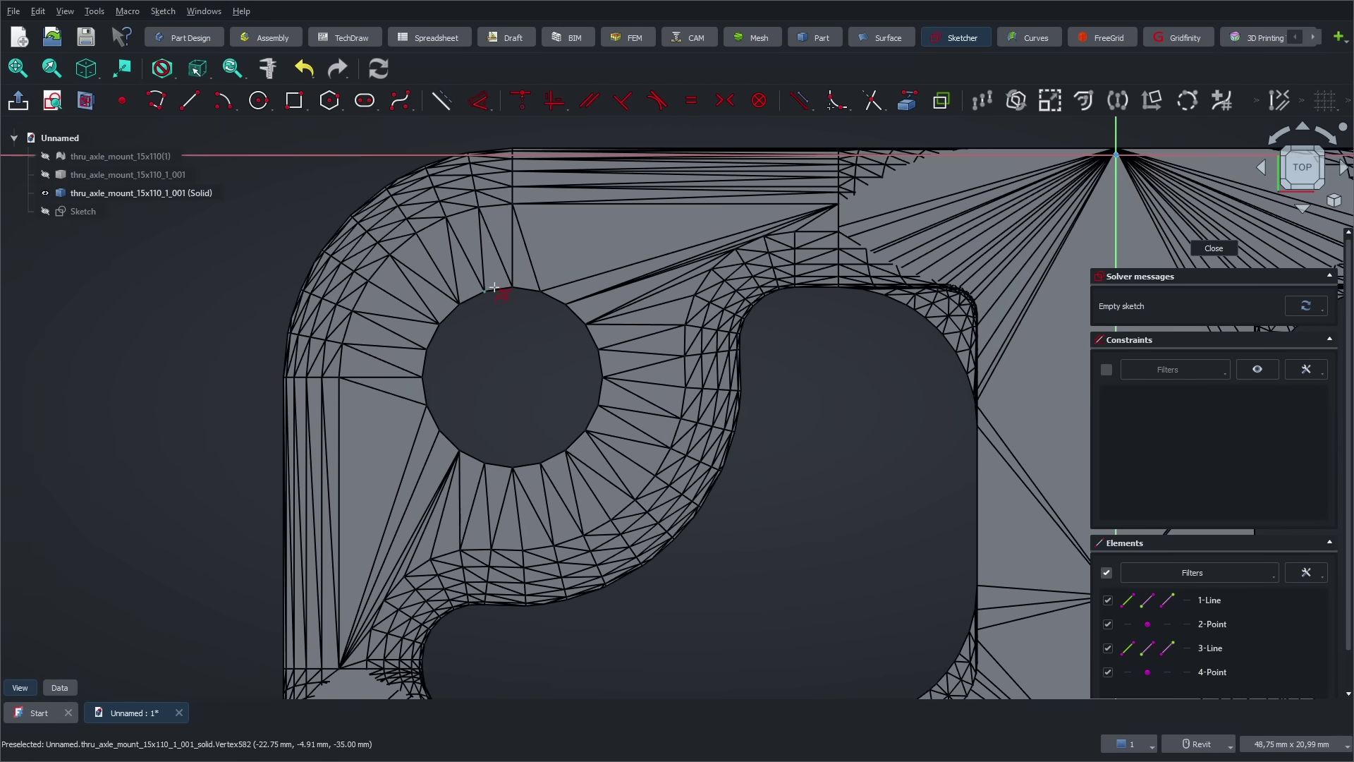
pyautogui.click(567, 448)
pyautogui.scroll(-5, 566, 448)
pyautogui.scroll(5, 861, 384)
pyautogui.scroll(-4, 792, 559)
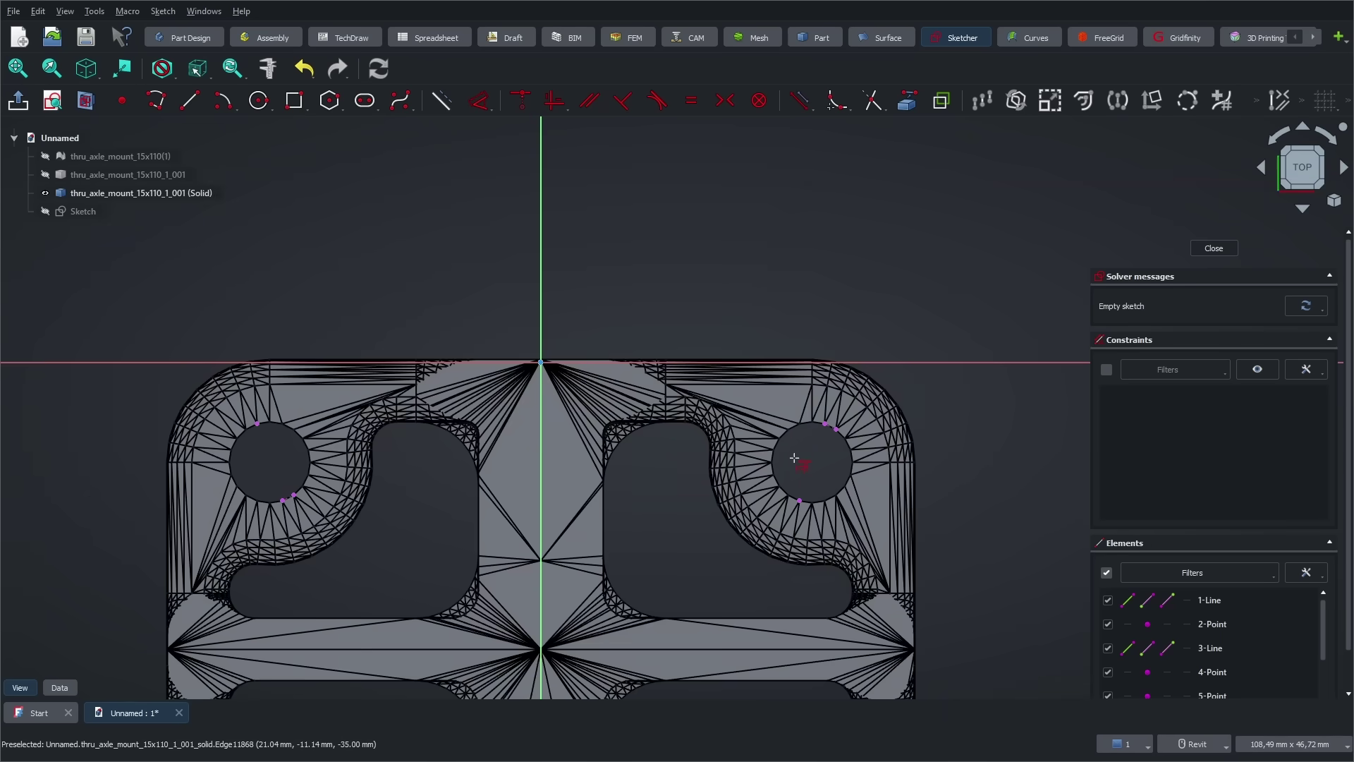
# Trace 3-point circles around each of the four corner mounting holes.
pyautogui.click(273, 108)
pyautogui.click(268, 145)
pyautogui.scroll(4, 280, 459)
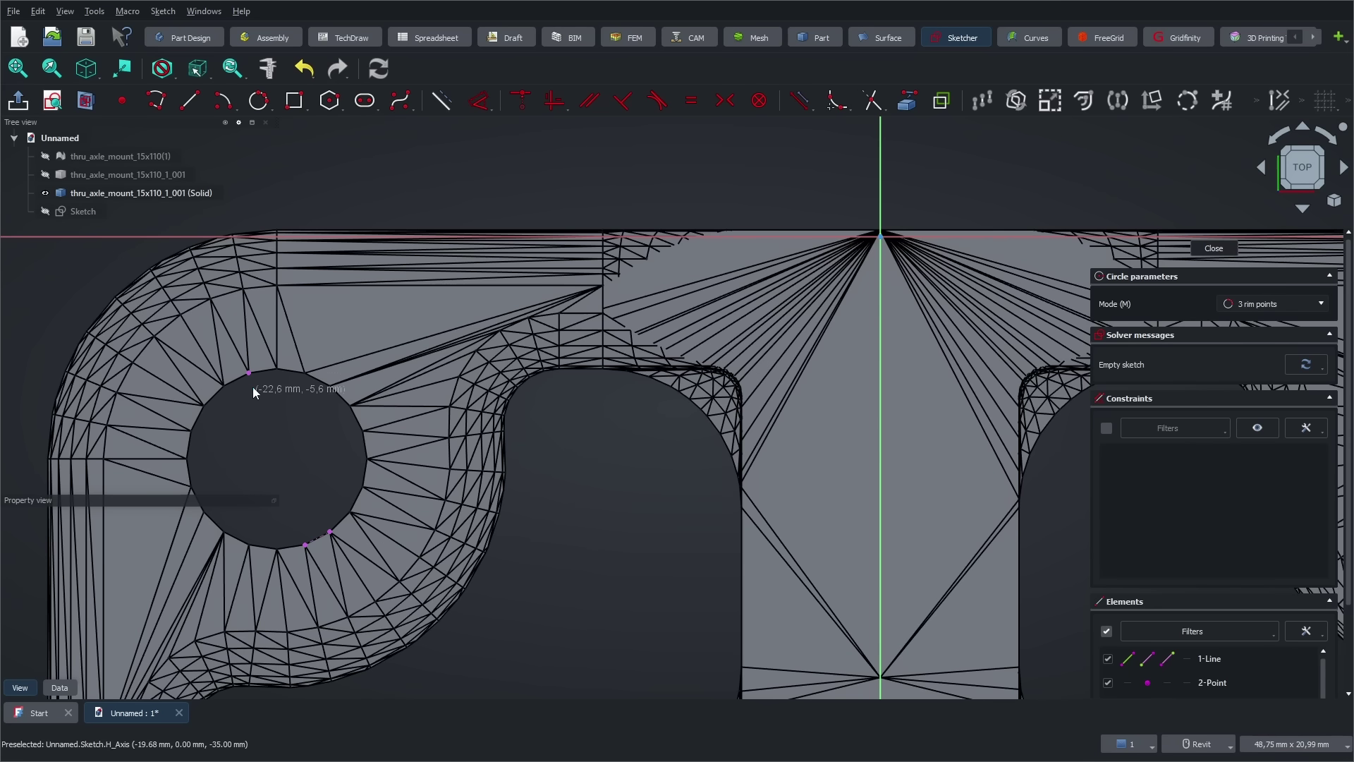
pyautogui.click(248, 371)
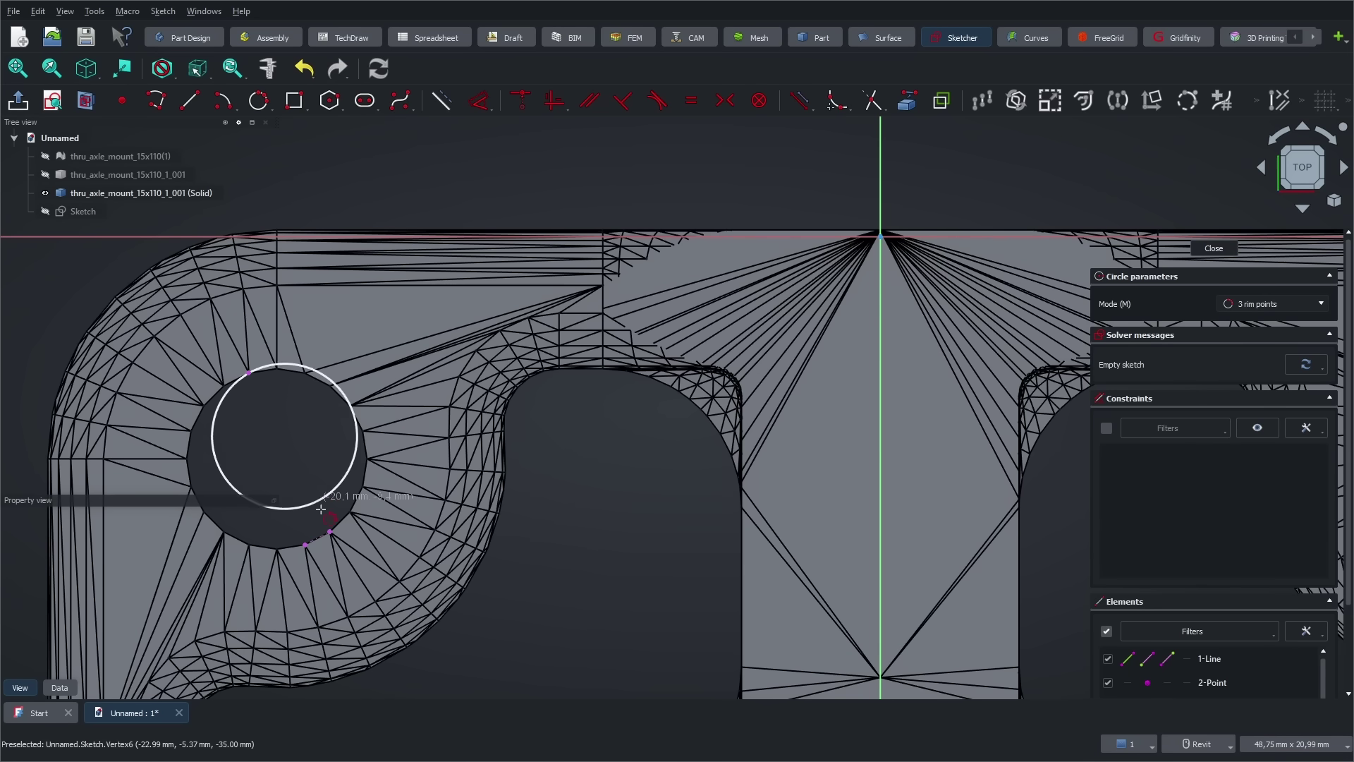
pyautogui.click(308, 545)
pyautogui.moveTo(988, 395); pyautogui.dragTo(42, 395, button='middle')
pyautogui.click(559, 356)
pyautogui.click(560, 423)
pyautogui.scroll(-5, 553, 653)
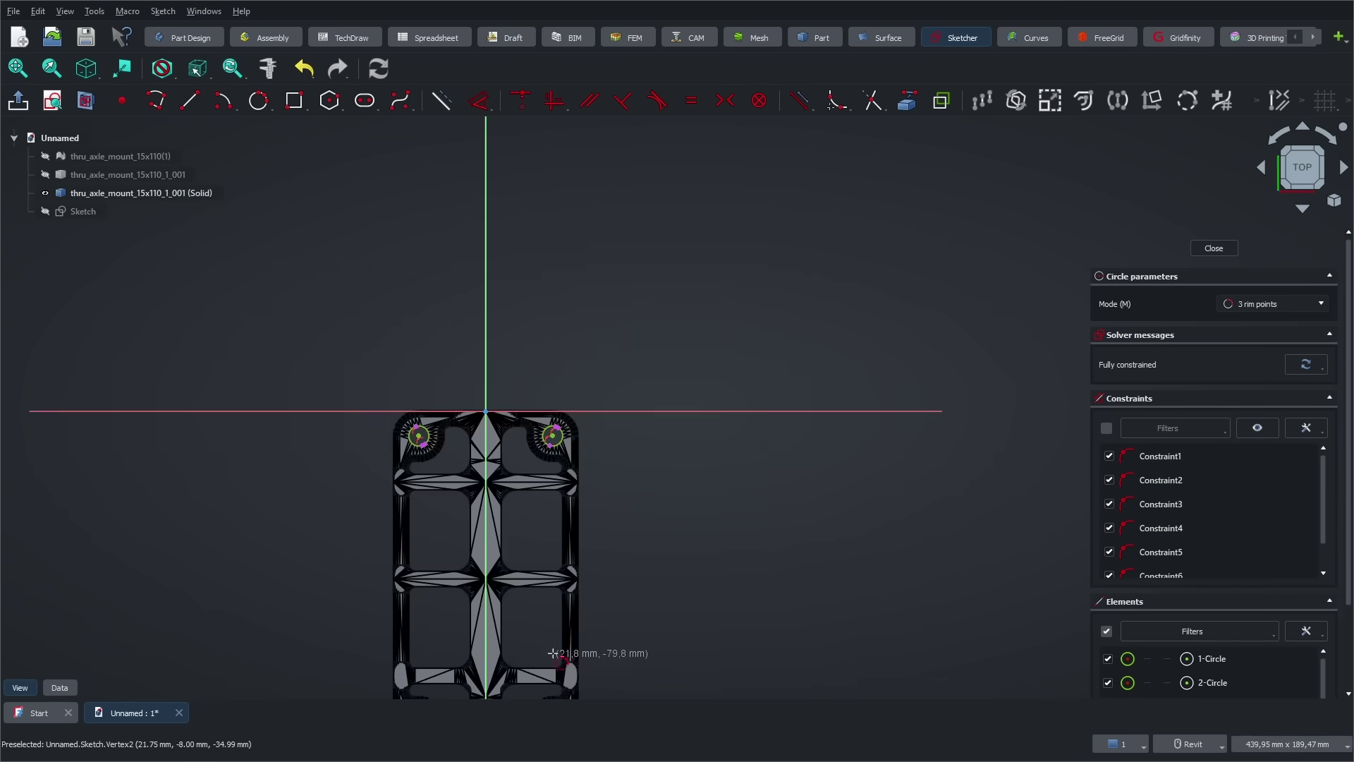
pyautogui.scroll(10, 522, 395)
pyautogui.click(503, 367)
pyautogui.scroll(-5, 536, 553)
pyautogui.scroll(5, 537, 373)
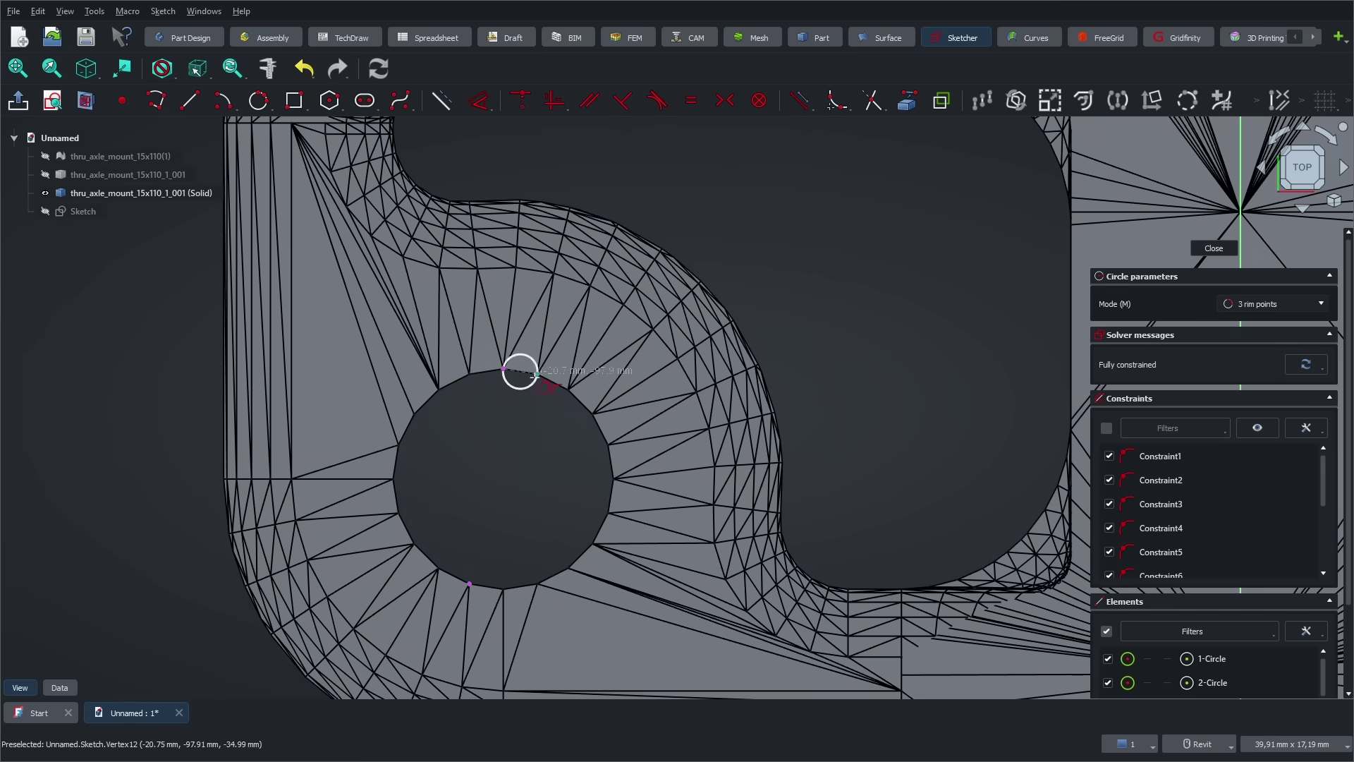
pyautogui.click(535, 374)
# Box-select the four hole circles and make them construction geometry.
pyautogui.press('Escape')
pyautogui.scroll(-10, 557, 423)
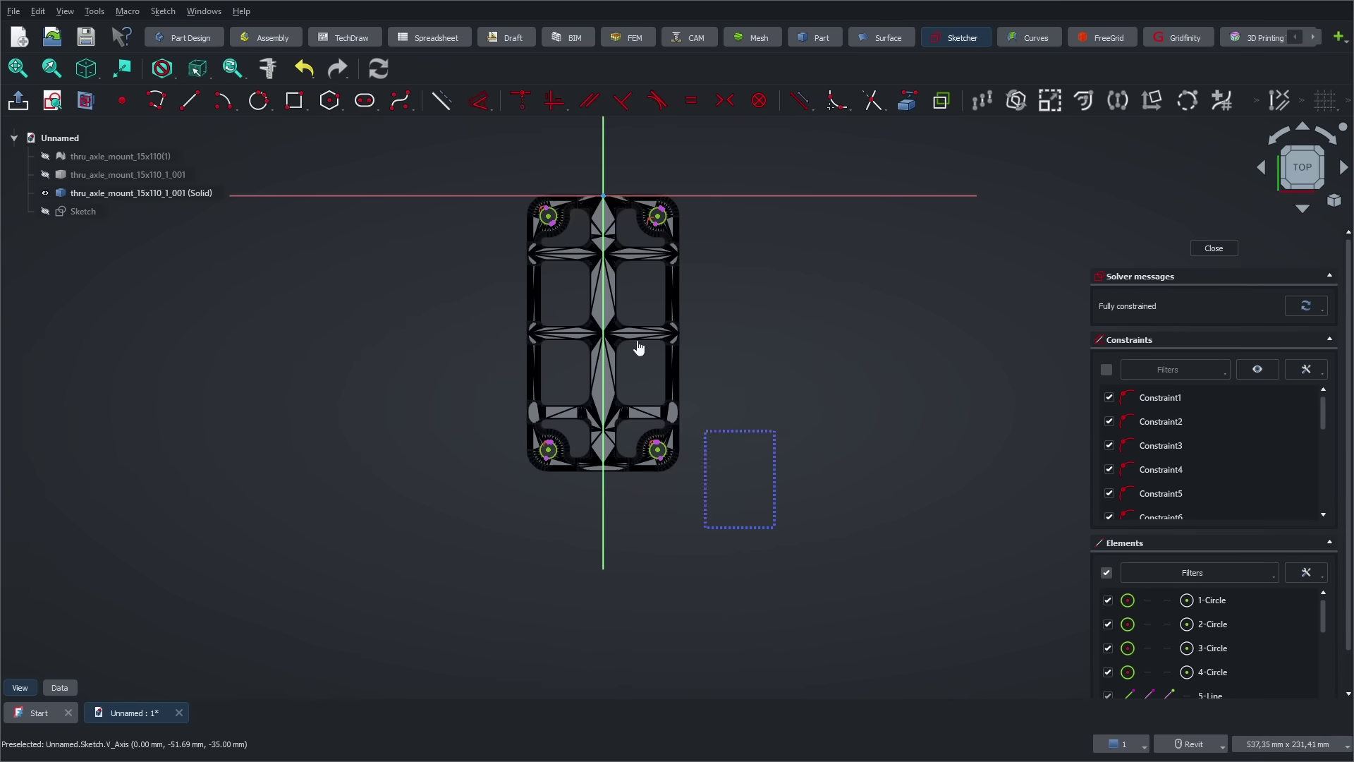
pyautogui.moveTo(639, 347); pyautogui.dragTo(475, 186)
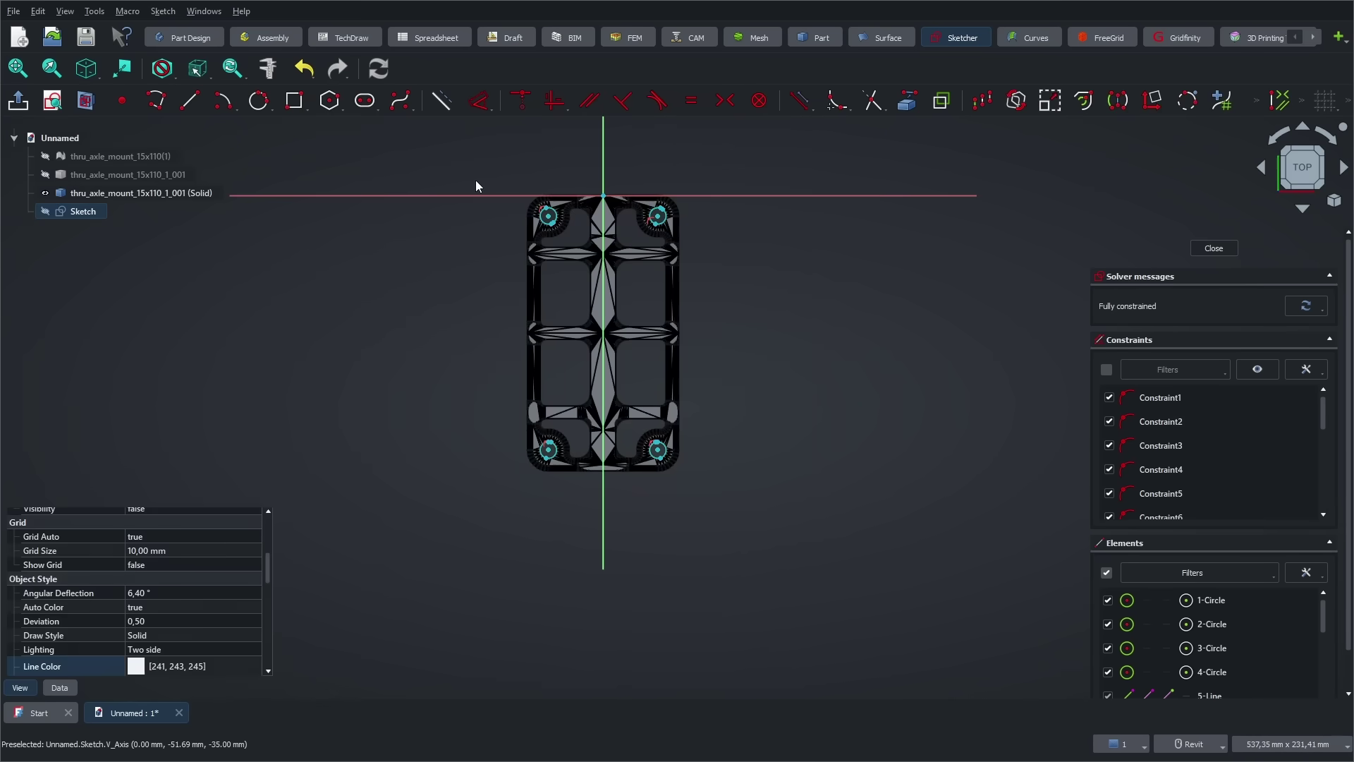
pyautogui.click(443, 103)
# Draw centre-point circles on the top-left and bottom-right mounting holes.
pyautogui.click(273, 109)
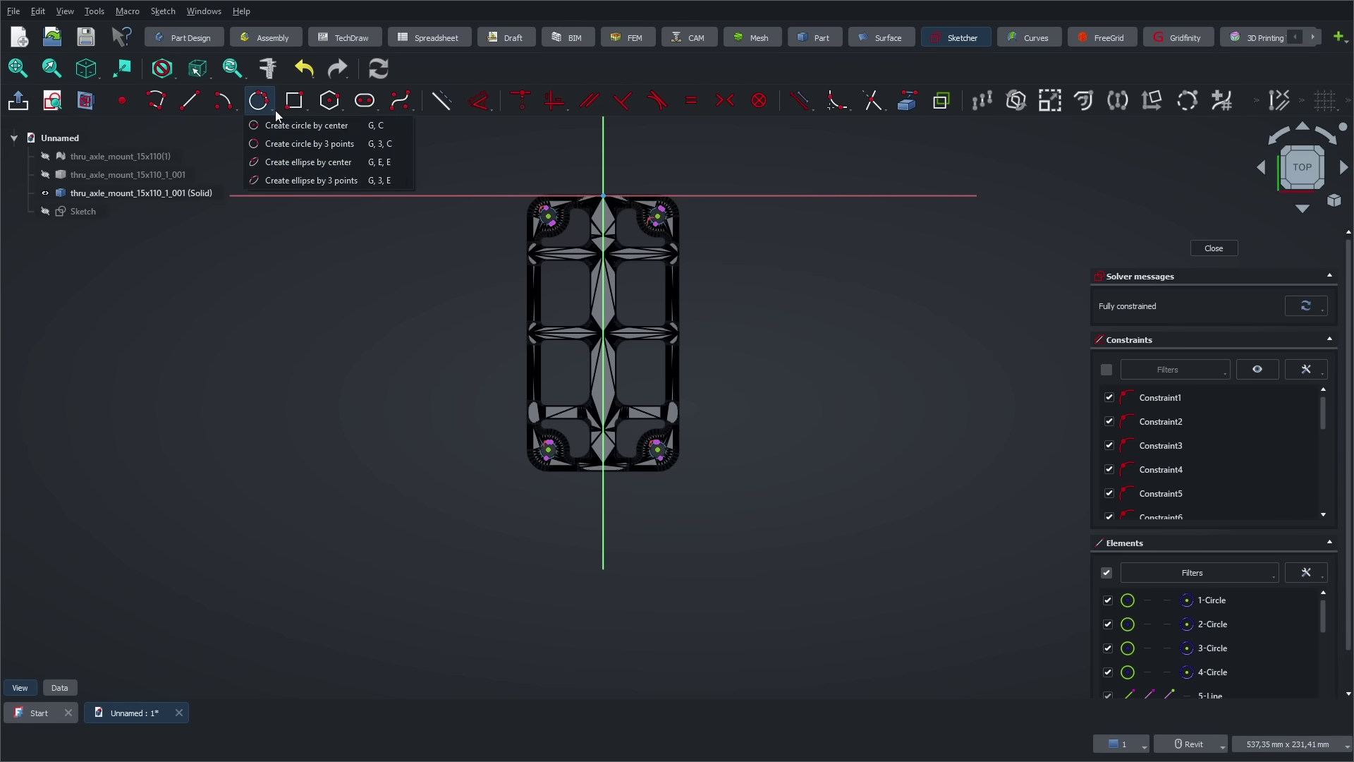
pyautogui.click(277, 138)
pyautogui.scroll(8, 547, 211)
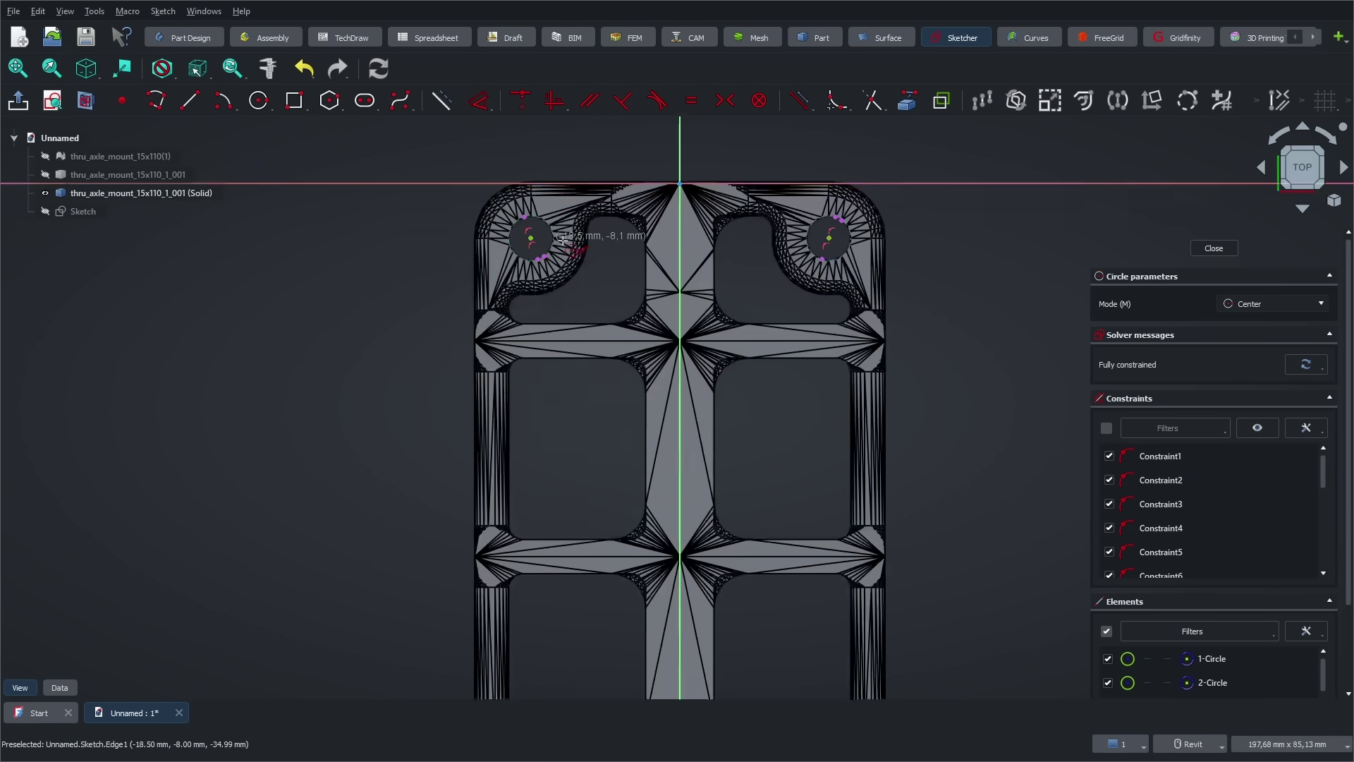
pyautogui.click(504, 235)
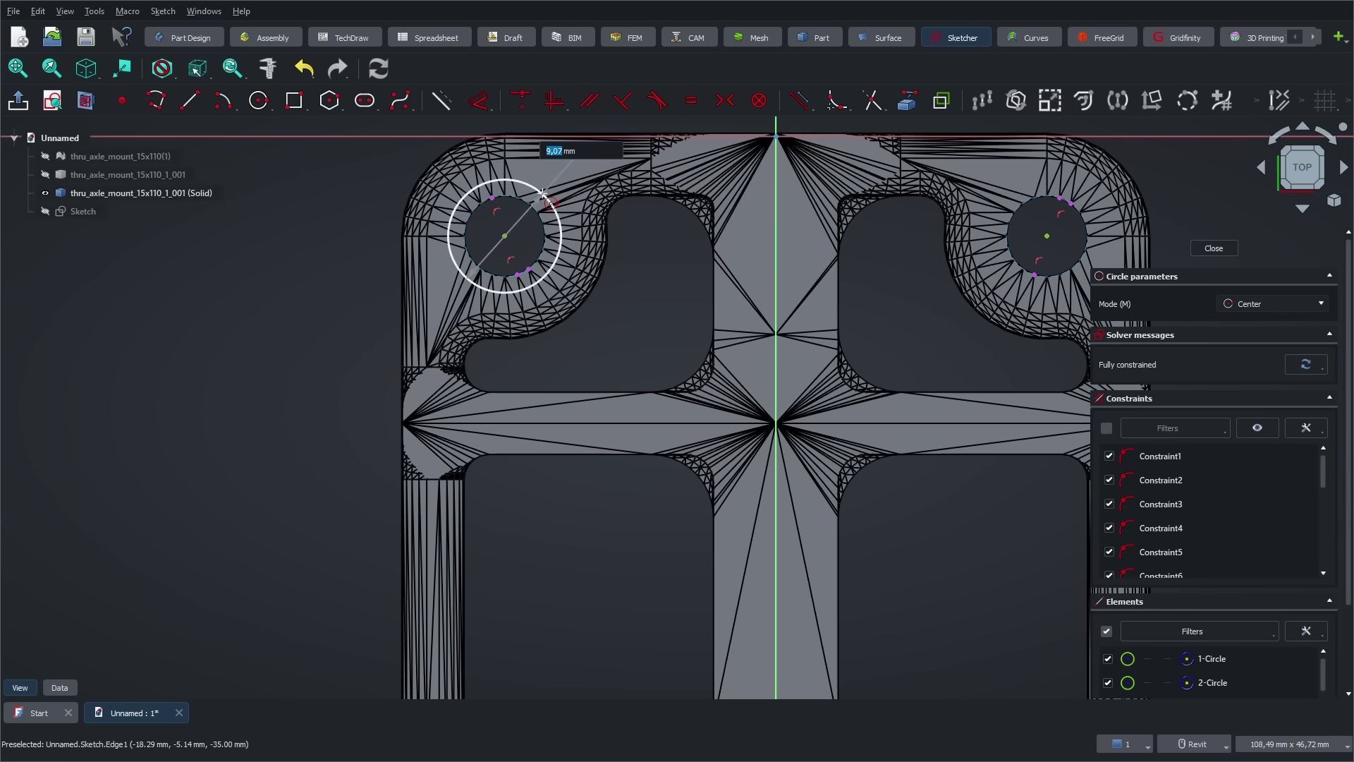
pyautogui.click(543, 194)
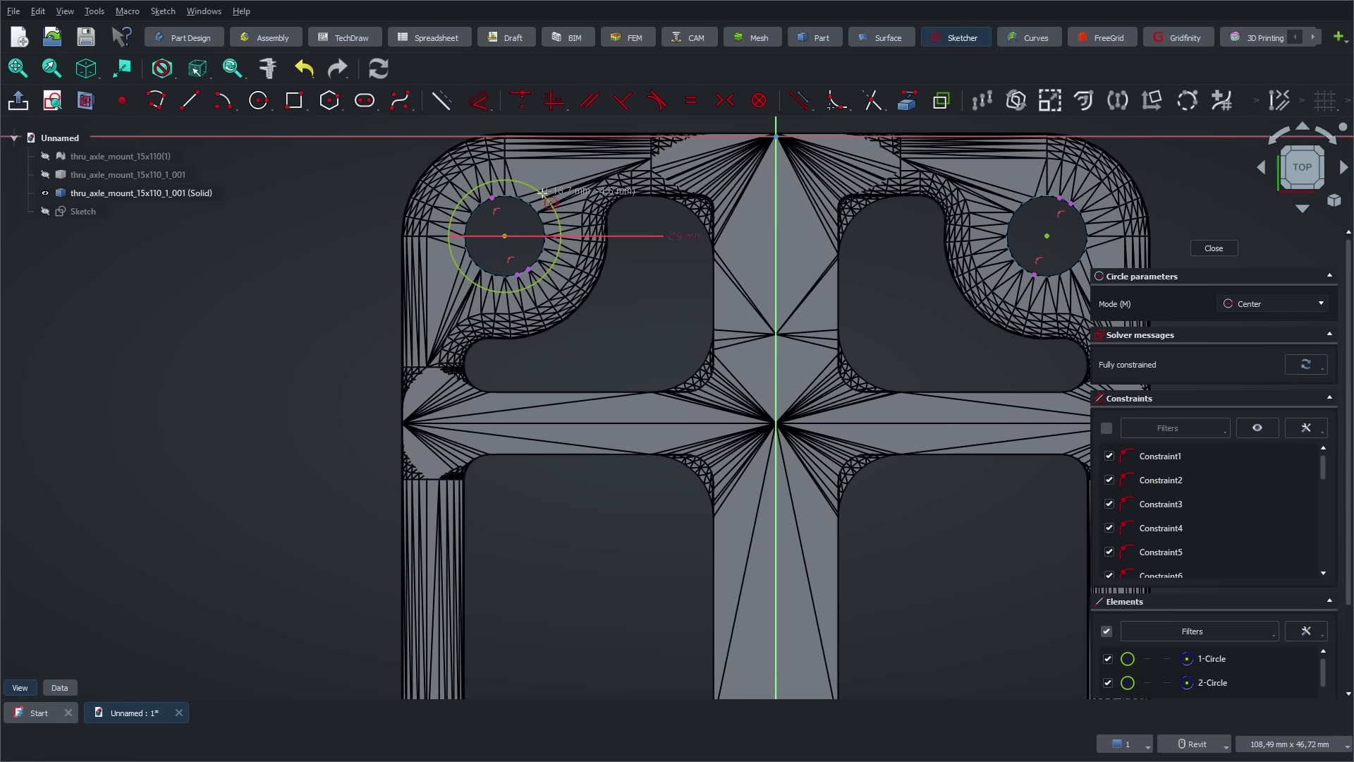
pyautogui.scroll(-2, 543, 193)
pyautogui.moveTo(635, 494); pyautogui.dragTo(634, 247, button='middle')
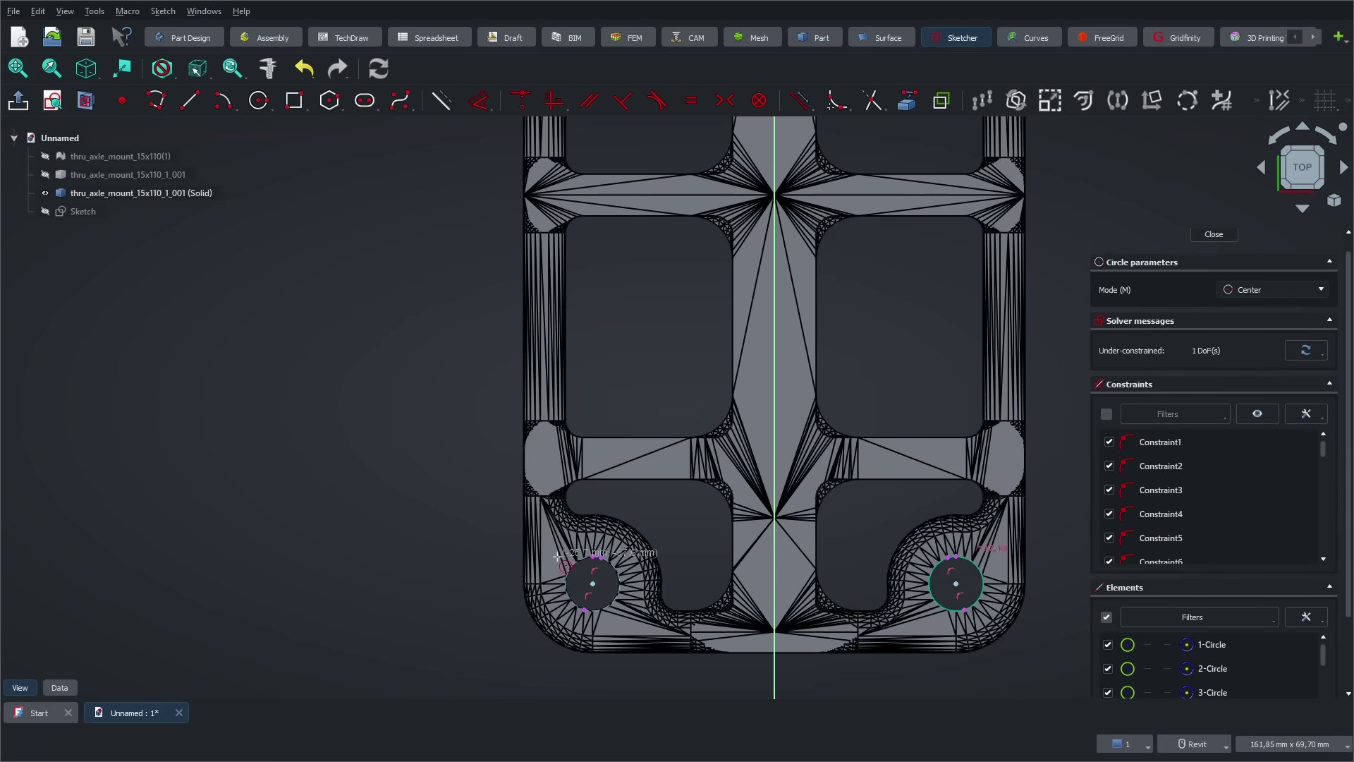
pyautogui.scroll(3, 938, 561)
pyautogui.click(809, 562)
pyautogui.scroll(-4, 670, 479)
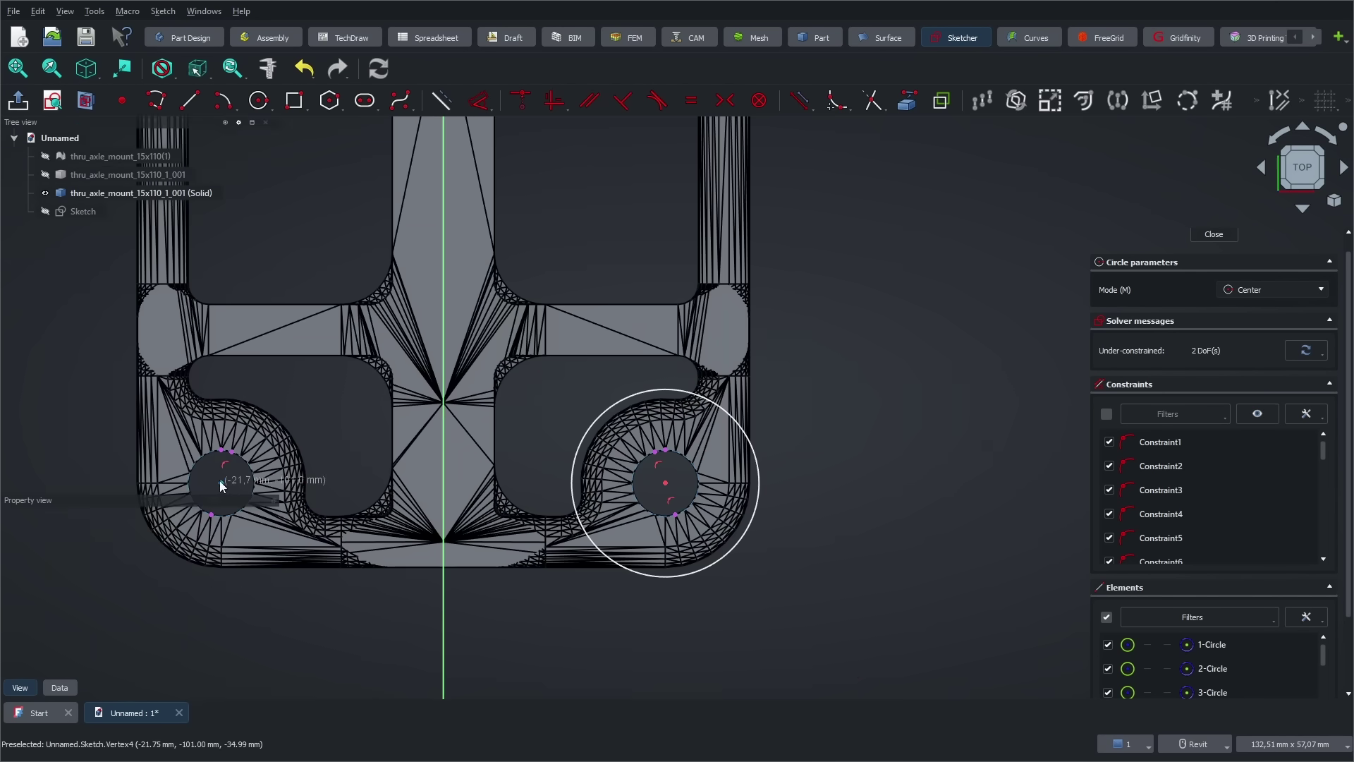
pyautogui.click(608, 416)
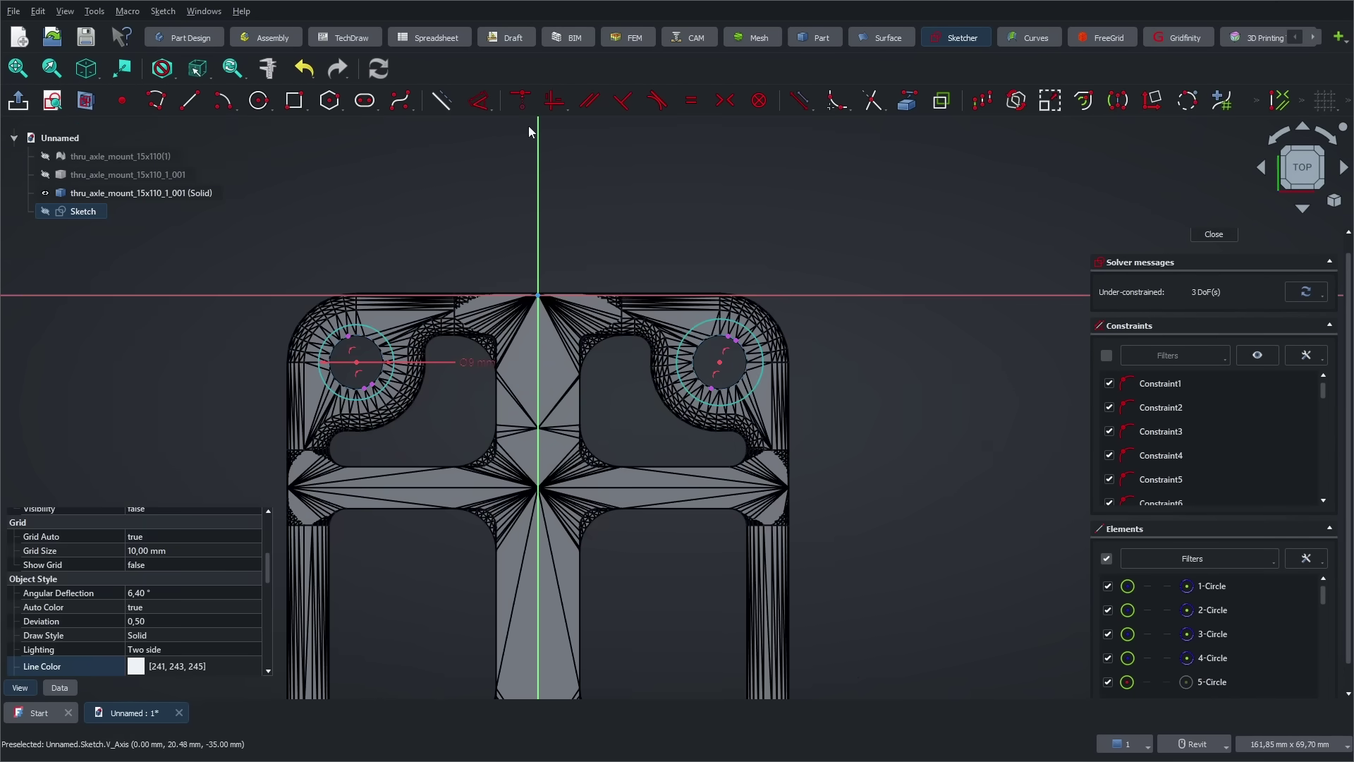
# Apply an Equal constraint so the hole circles share one size.
pyautogui.click(689, 104)
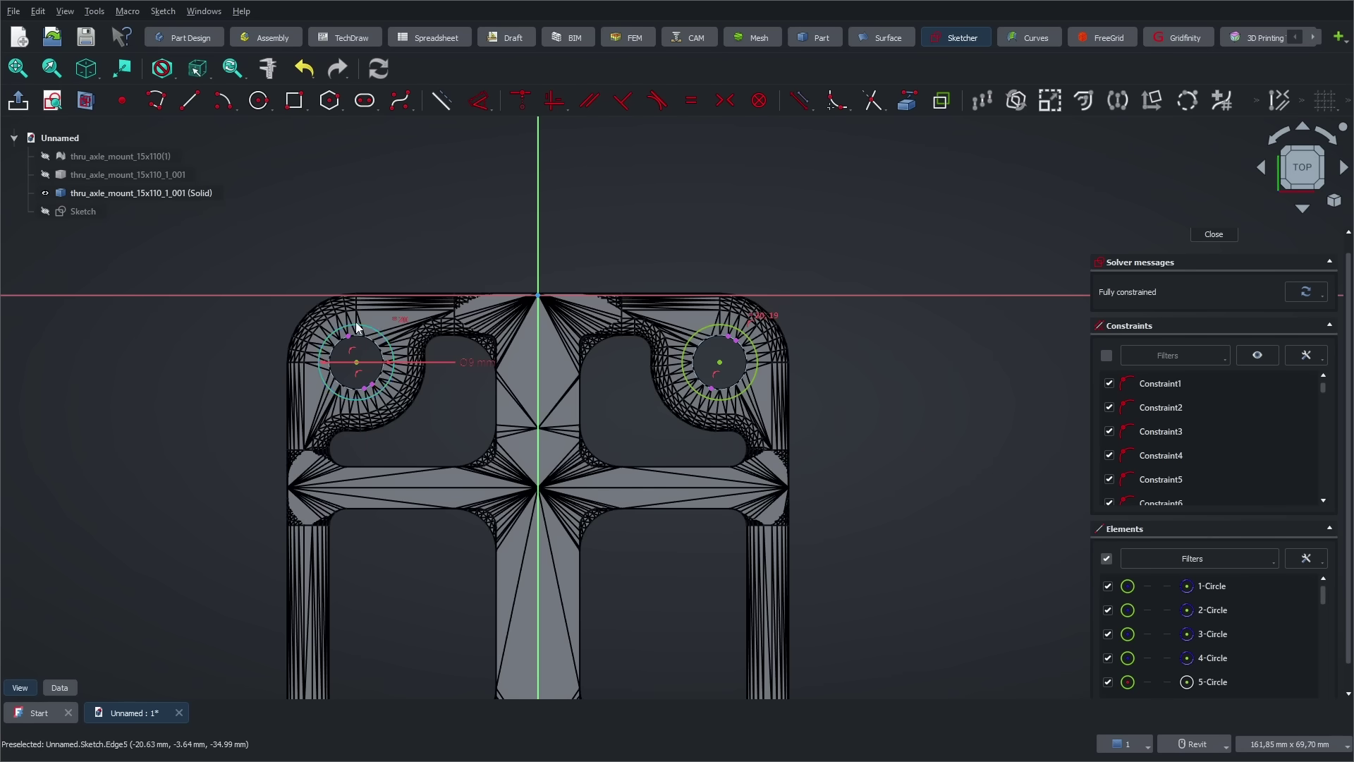
pyautogui.scroll(4, 385, 332)
pyautogui.scroll(-5, 448, 254)
pyautogui.scroll(-2, 561, 357)
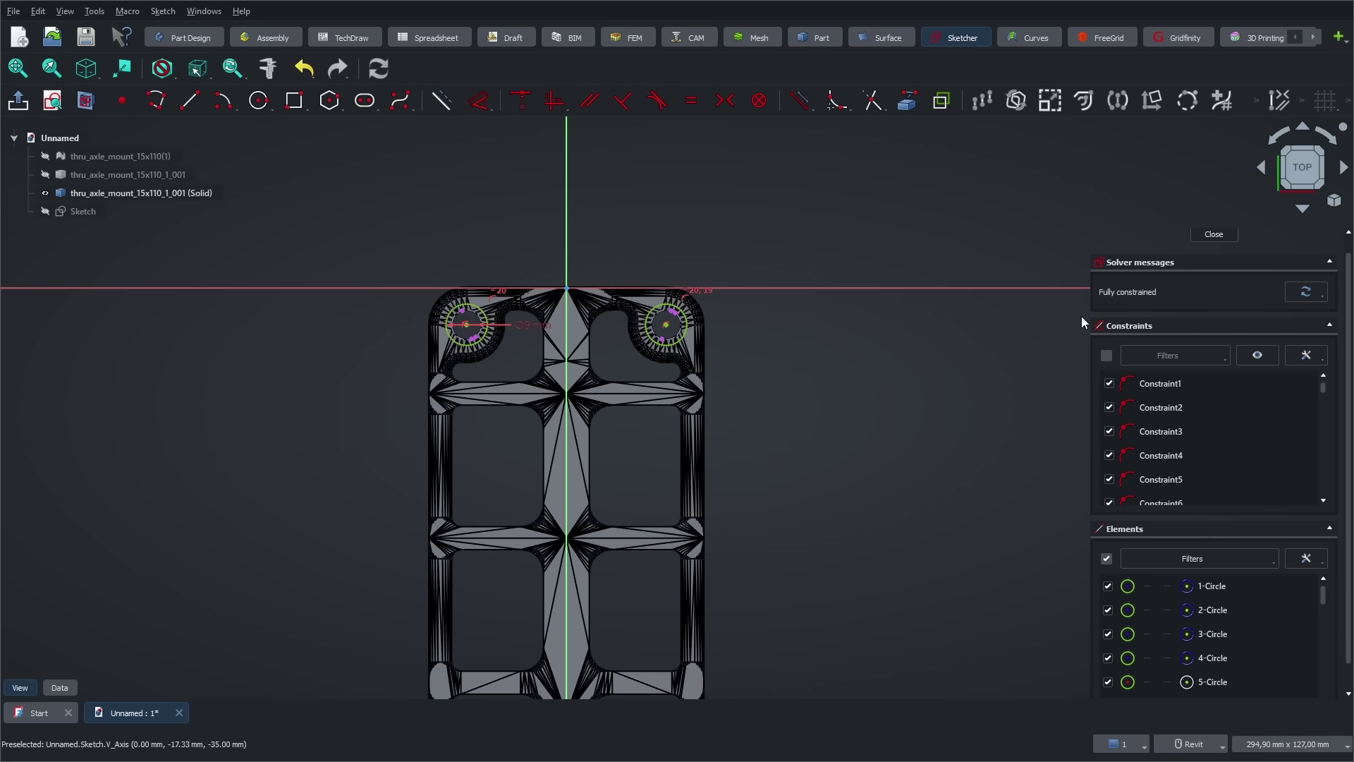
# Close the sketch and extrude its circles 50 mm symmetrically.
pyautogui.click(1219, 238)
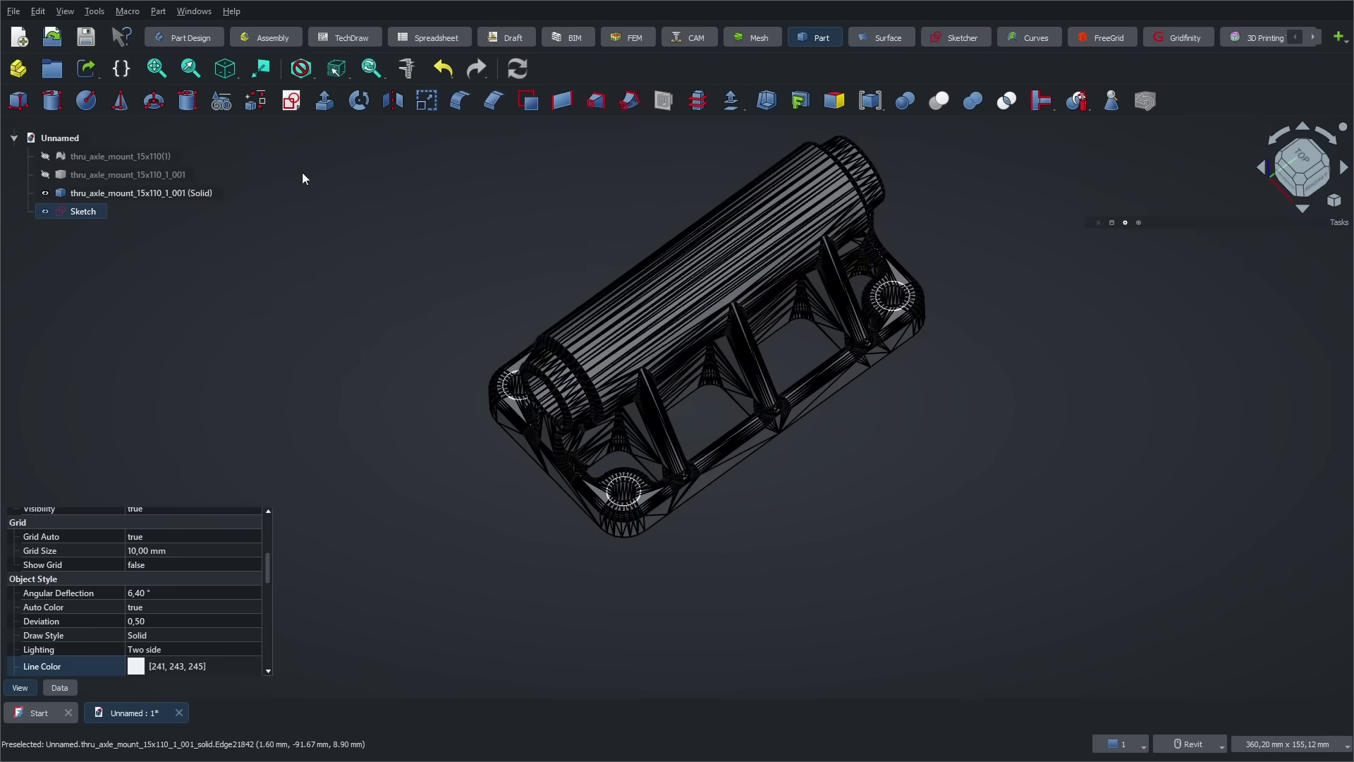
pyautogui.click(325, 100)
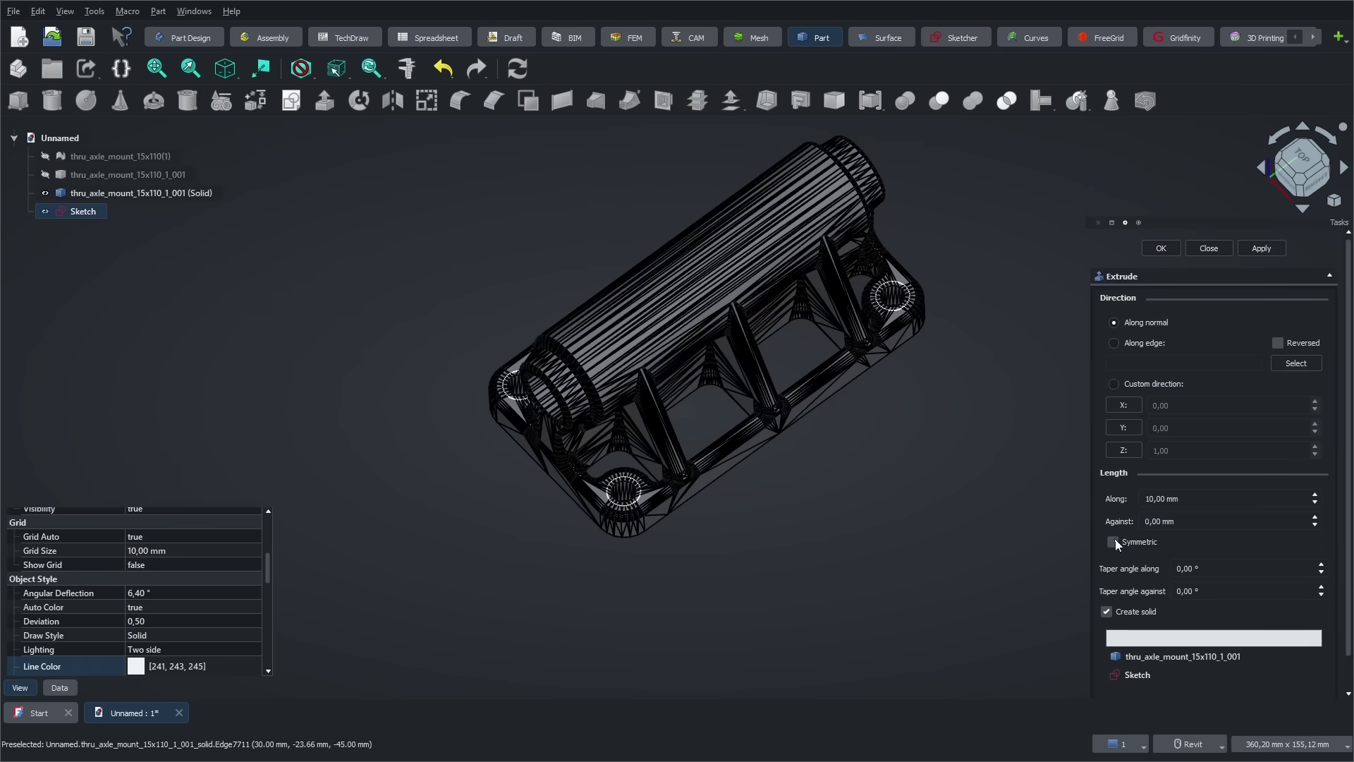
pyautogui.click(1113, 542)
pyautogui.write('50')
pyautogui.press('Return')
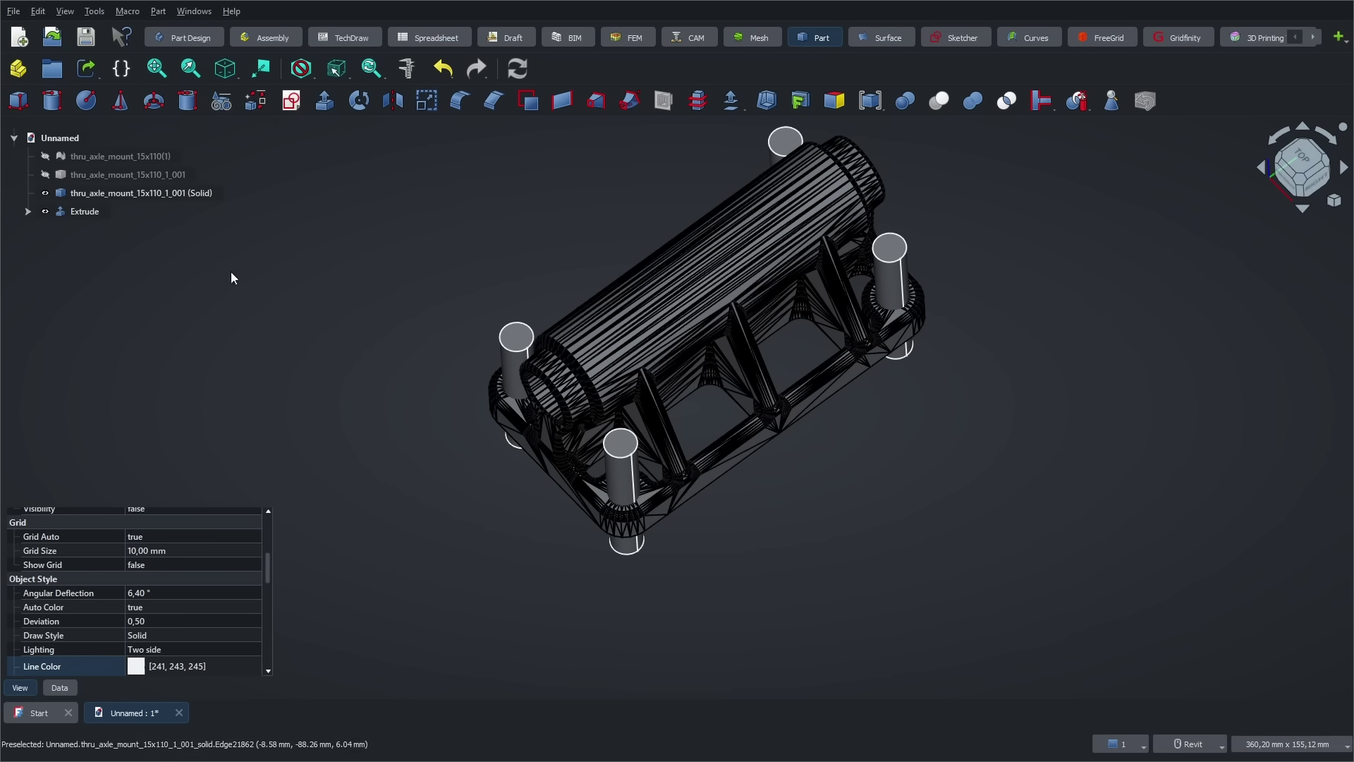
# Cut the extruded pins from the Solid to open the corner holes.
pyautogui.click(105, 196)
pyautogui.keyDown('ctrl'); pyautogui.click(94, 207); pyautogui.keyUp('ctrl')
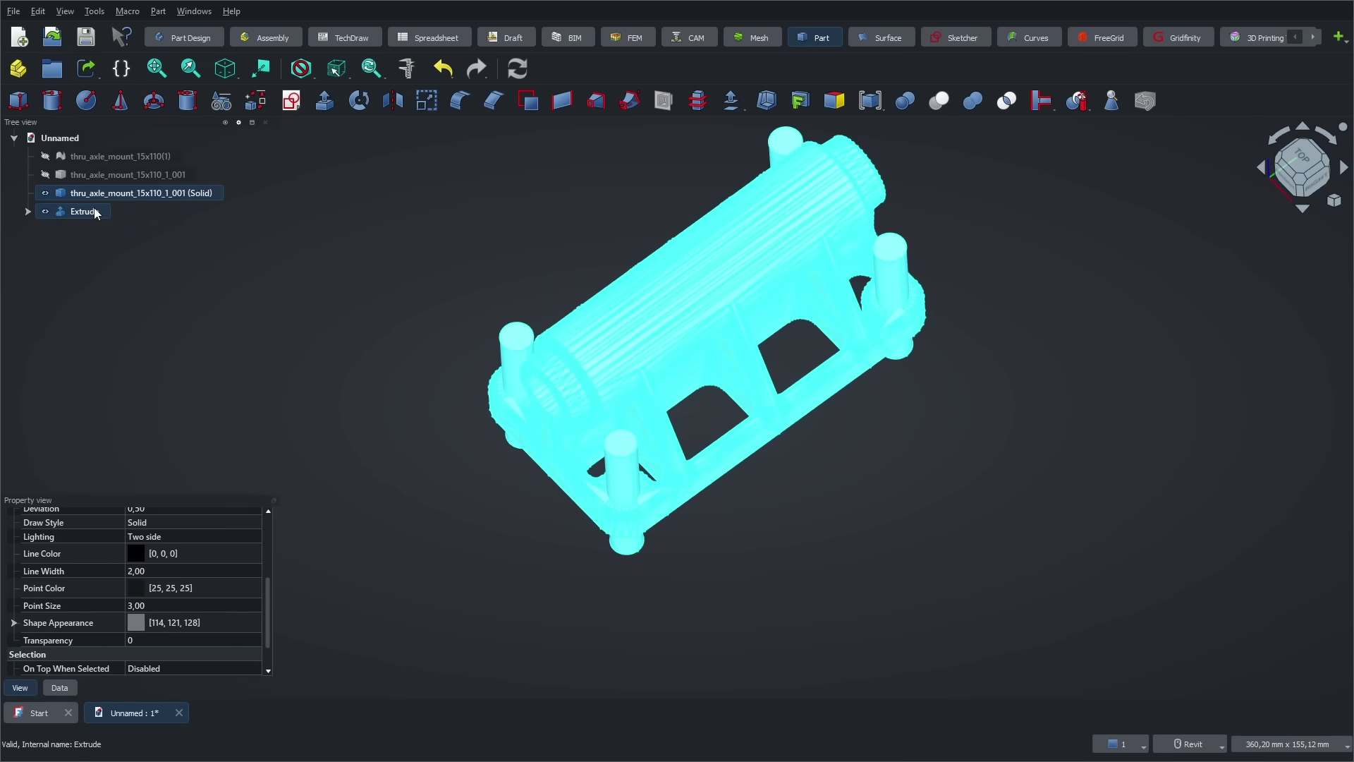
pyautogui.click(941, 101)
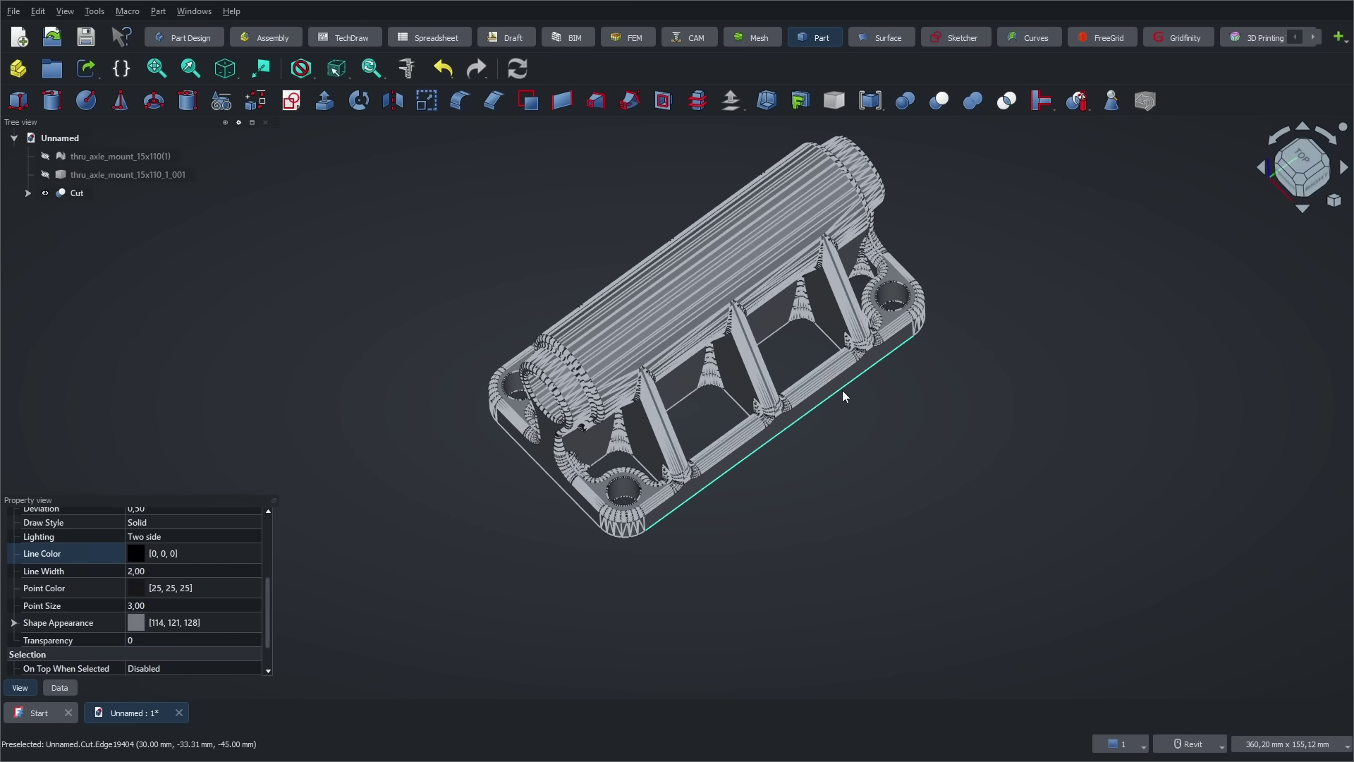
pyautogui.click(856, 452)
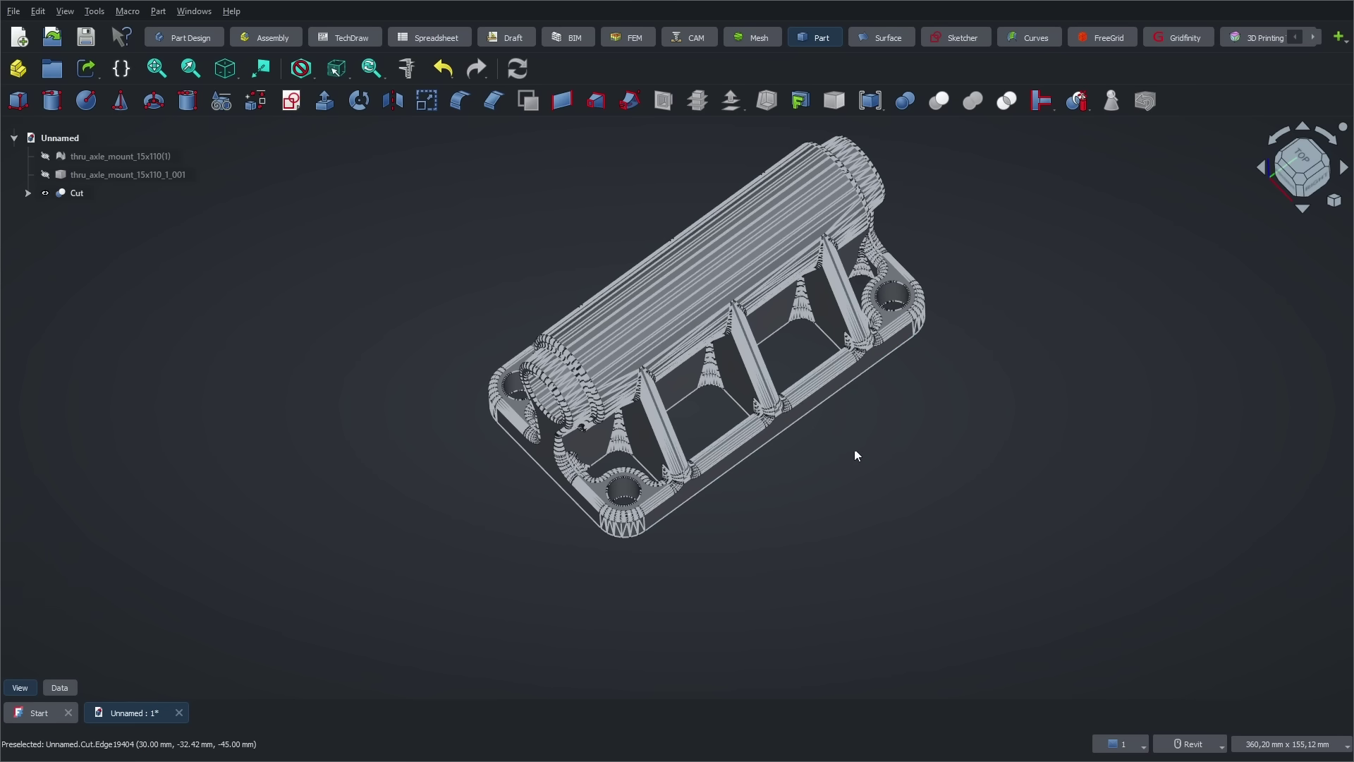
pyautogui.scroll(3, 681, 518)
pyautogui.scroll(3, 682, 518)
# Extrude the mount's bottom face 15 mm with the Draft Trimex tool.
pyautogui.keyDown('shift'); pyautogui.moveTo(701, 486); pyautogui.dragTo(634, 438, button='middle'); pyautogui.keyUp('shift')
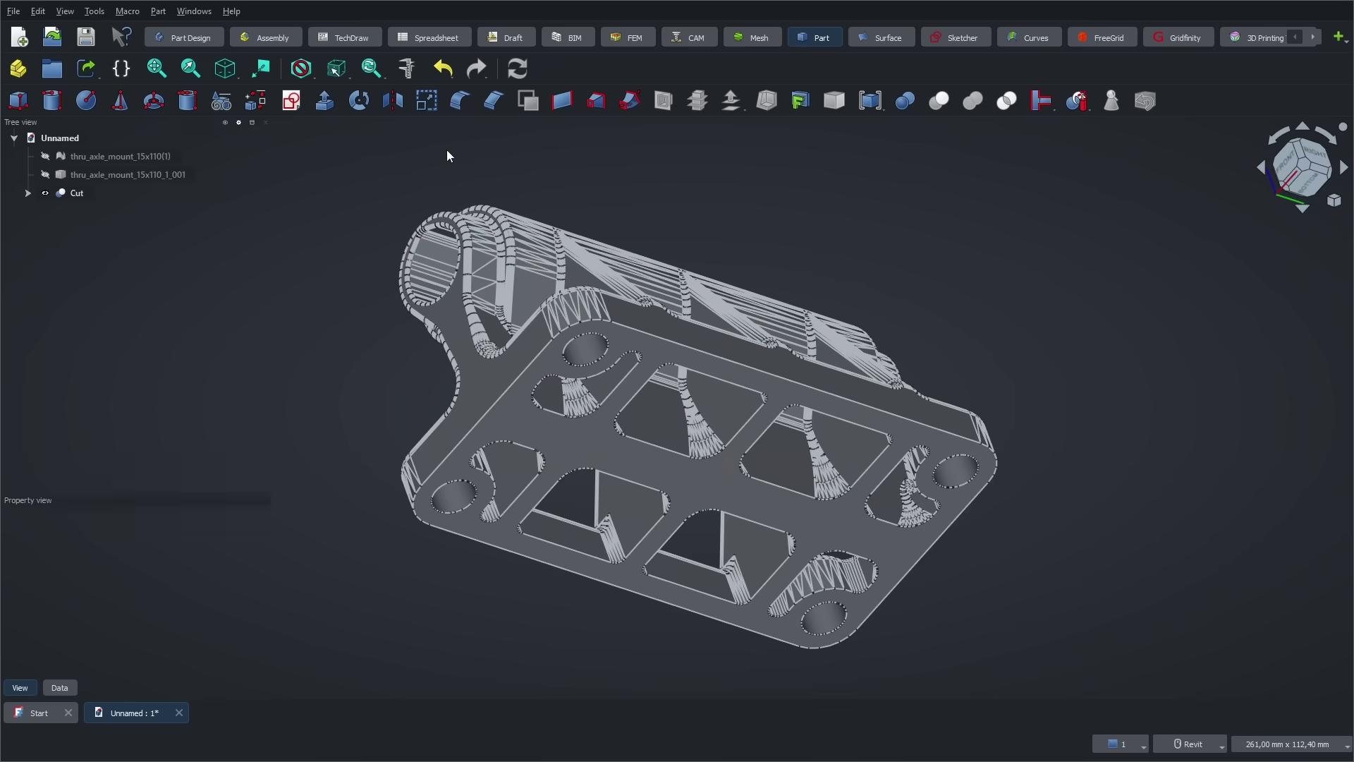
pyautogui.click(514, 38)
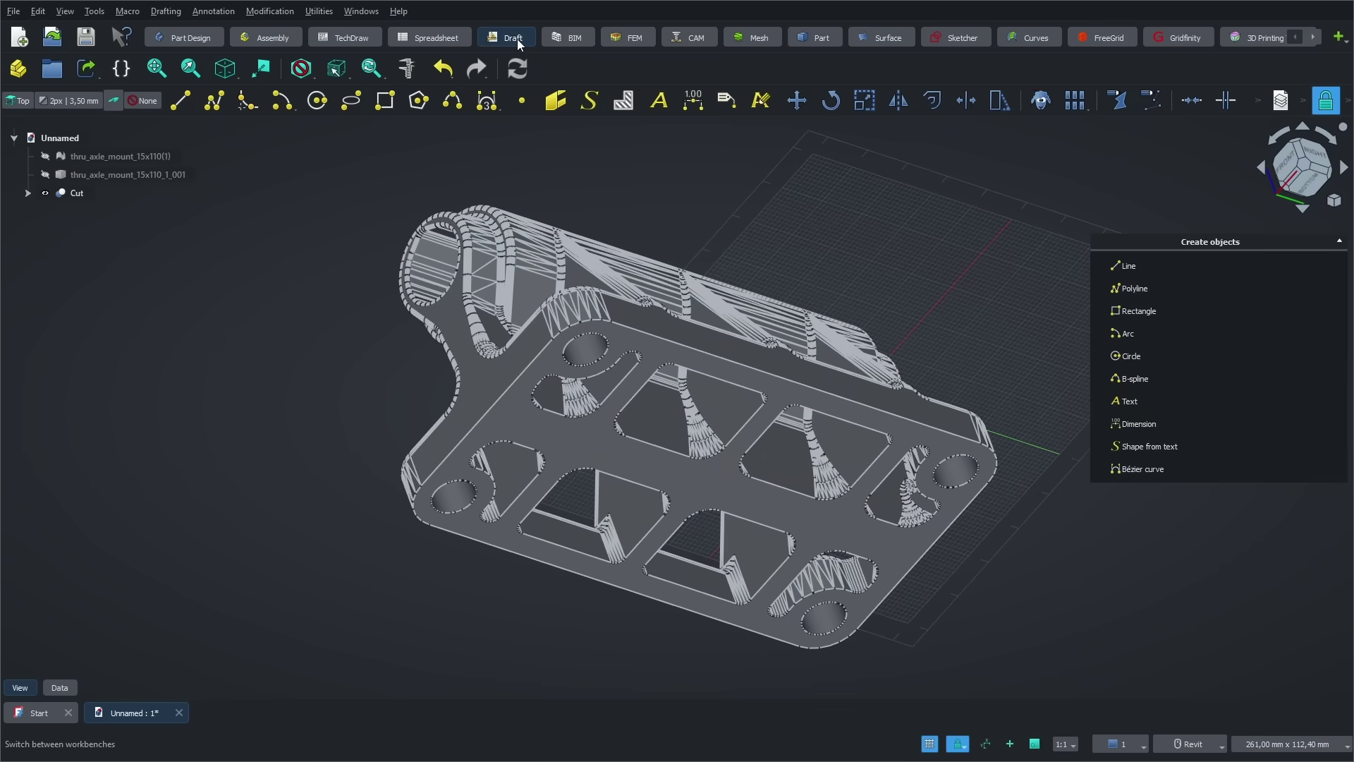
pyautogui.click(580, 443)
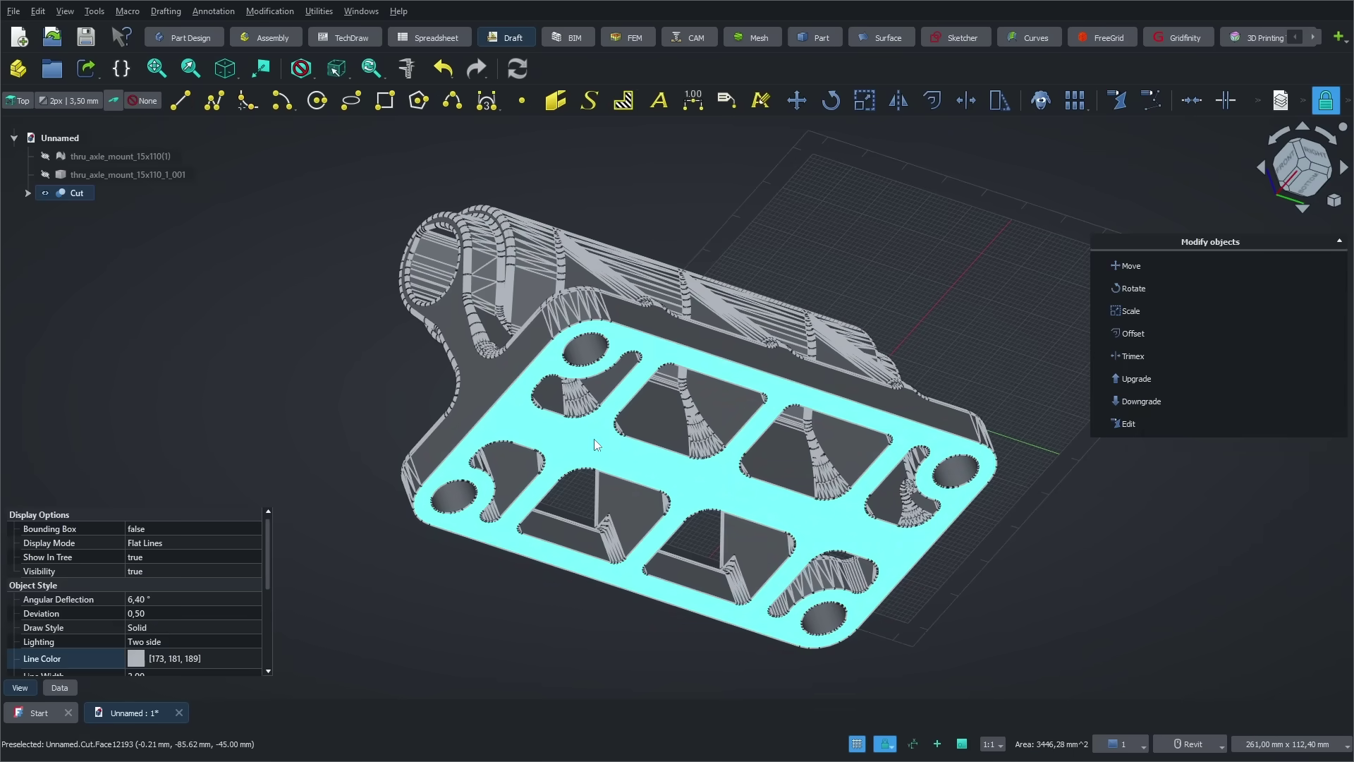
pyautogui.click(973, 106)
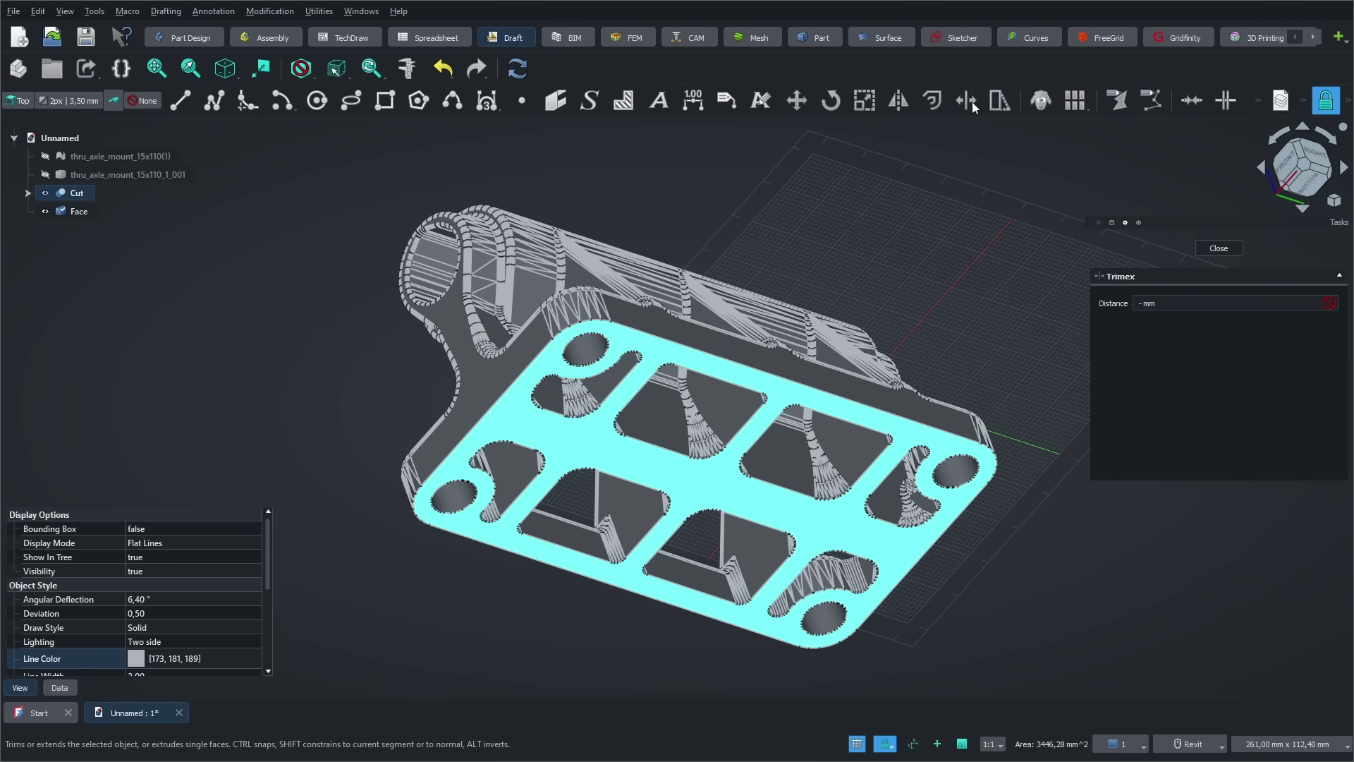
pyautogui.scroll(-2, 1022, 245)
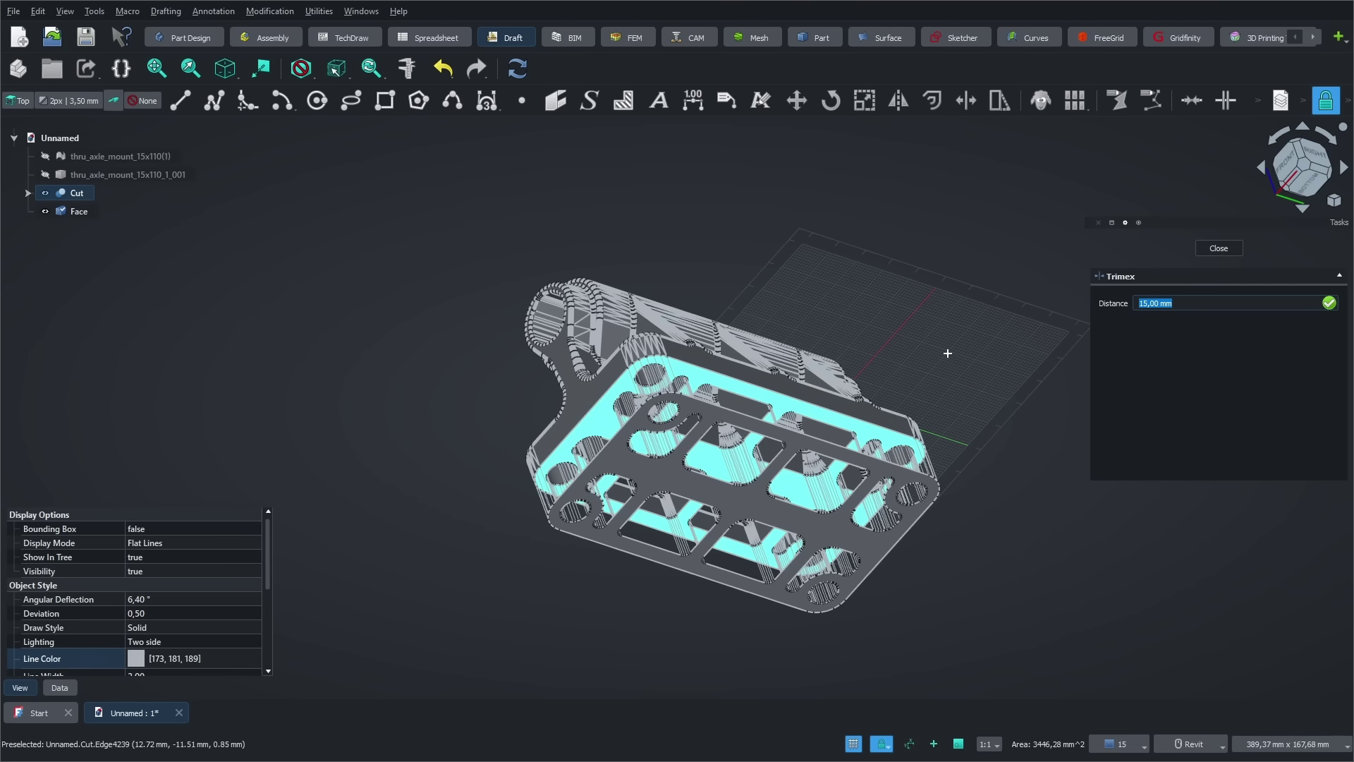
pyautogui.click(1209, 248)
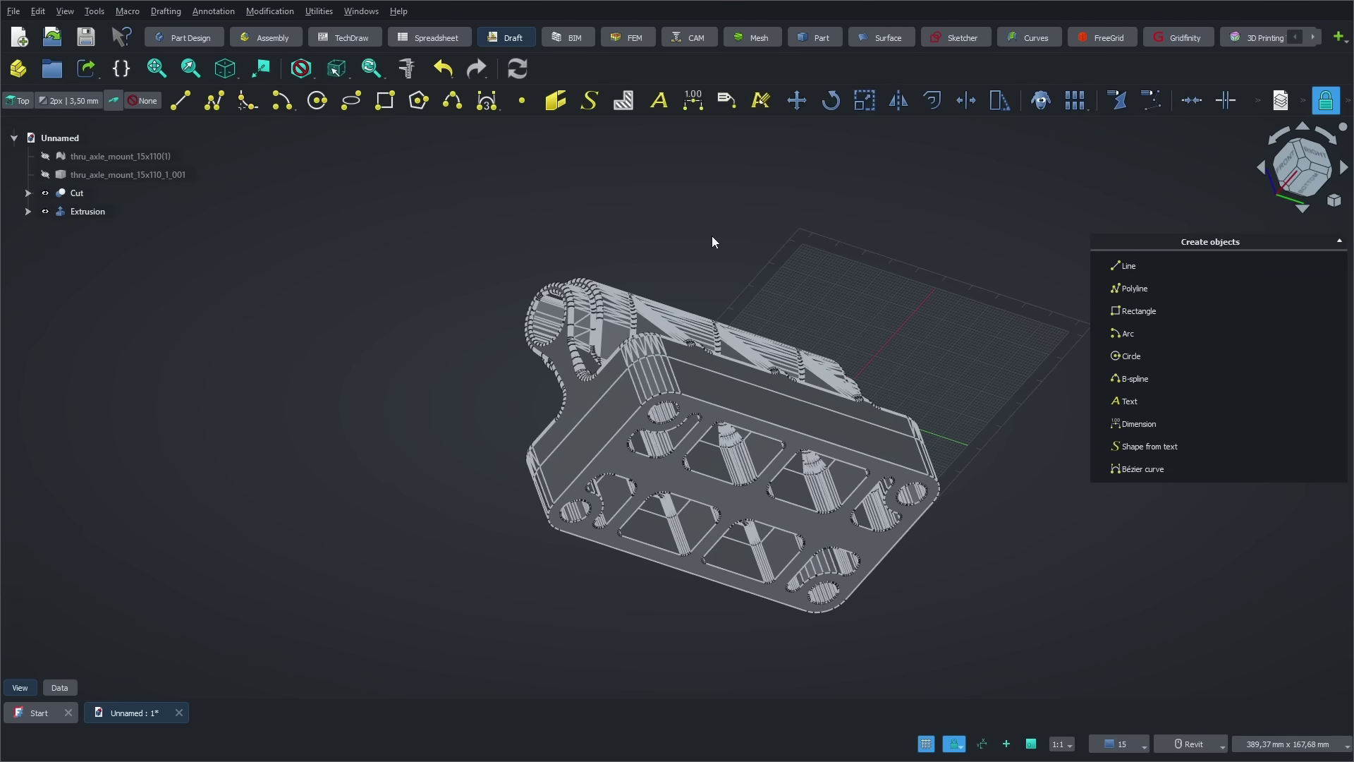
# Union the Cut and Extrusion objects into one Fusion solid.
pyautogui.keyDown('shift'); pyautogui.moveTo(677, 452); pyautogui.dragTo(612, 585, button='middle'); pyautogui.keyUp('shift')
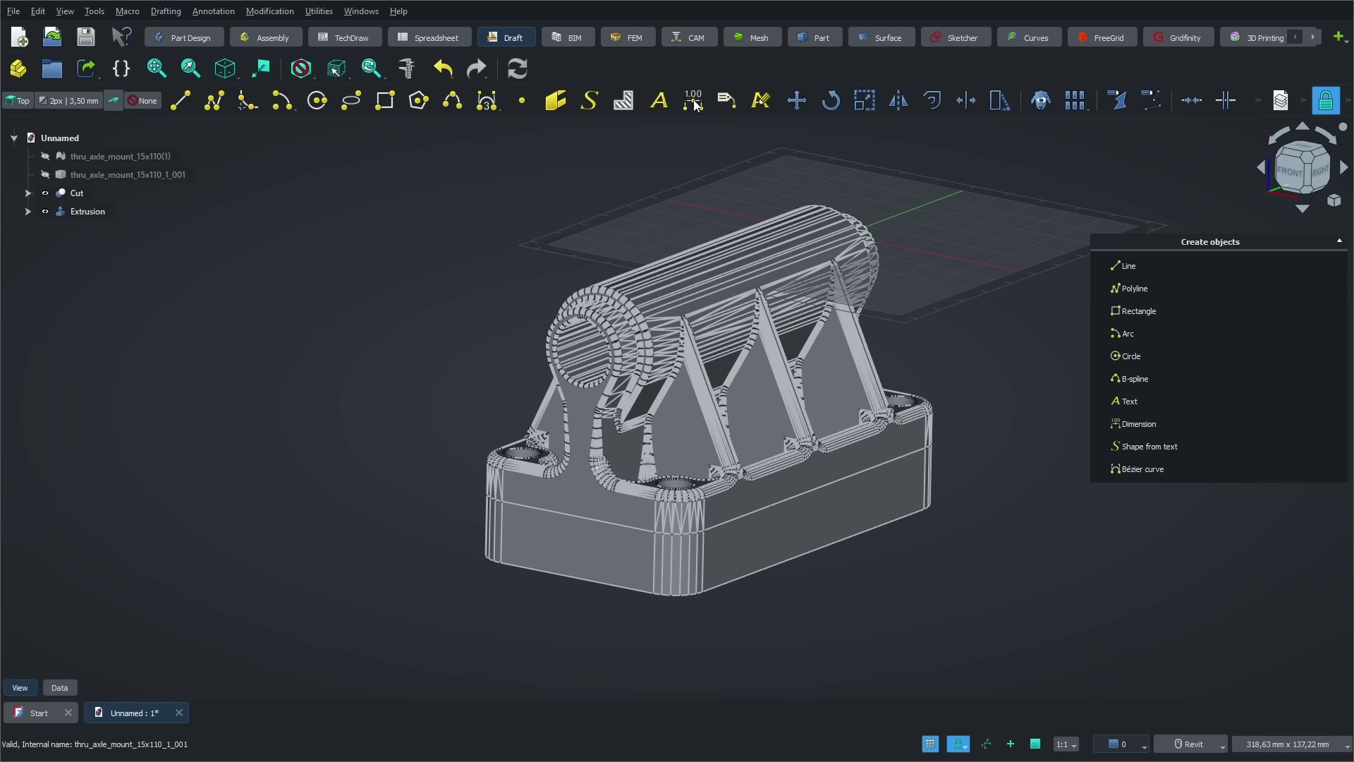
pyautogui.click(817, 39)
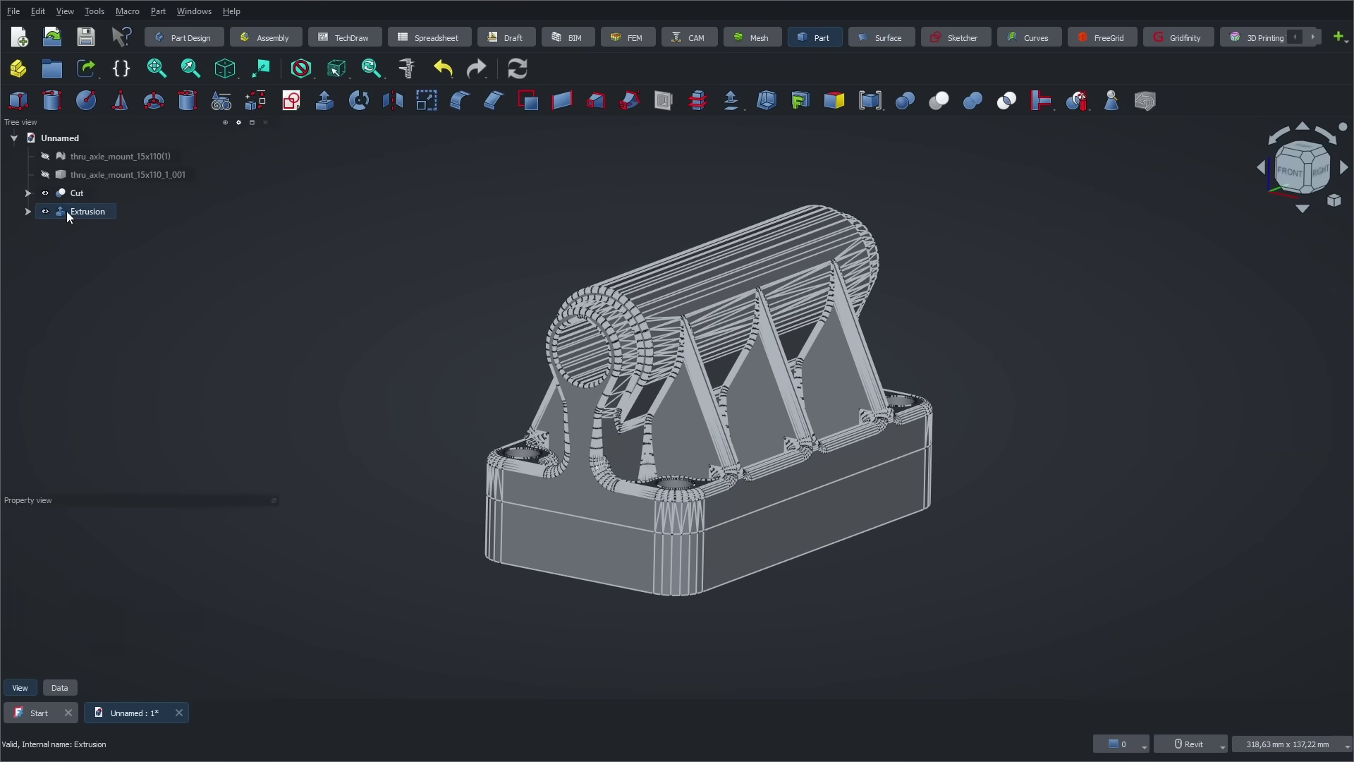
pyautogui.click(74, 193)
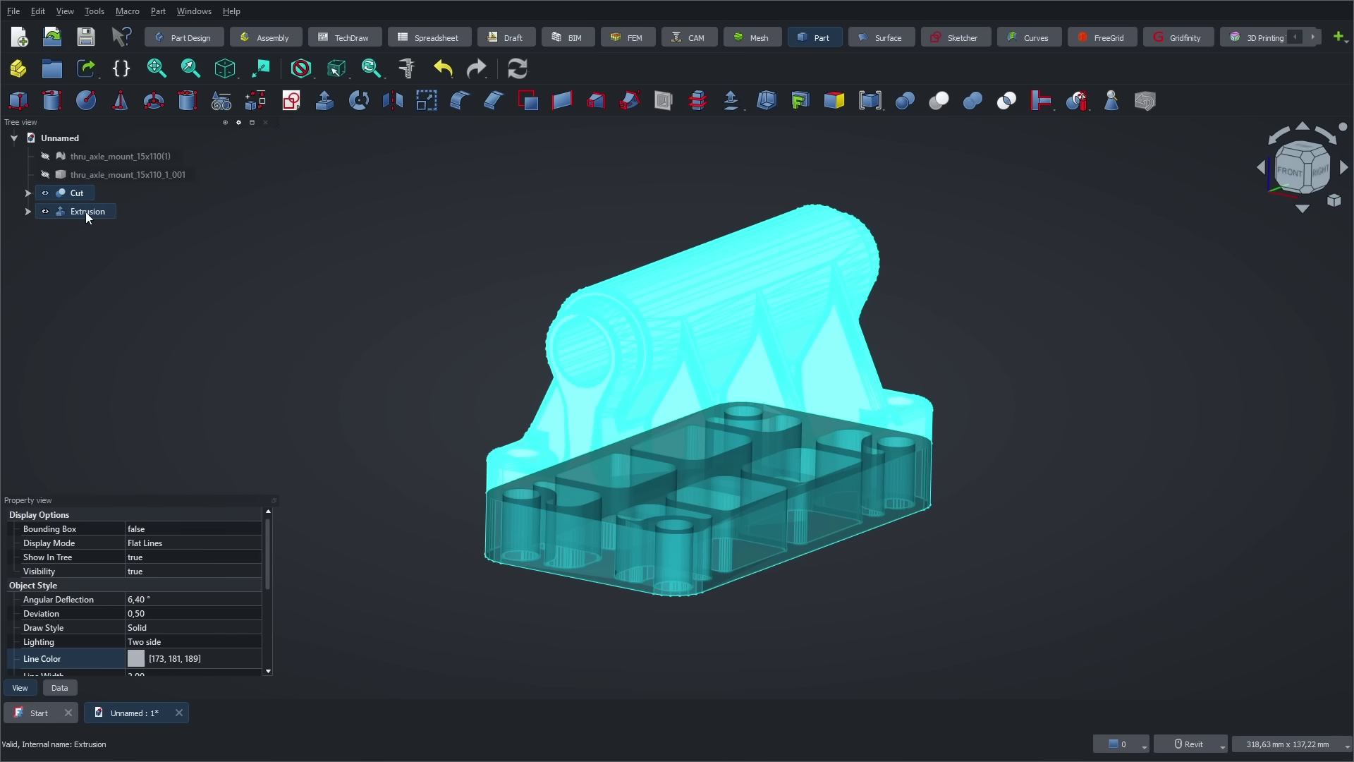
pyautogui.keyDown('ctrl'); pyautogui.click(86, 211); pyautogui.keyUp('ctrl')
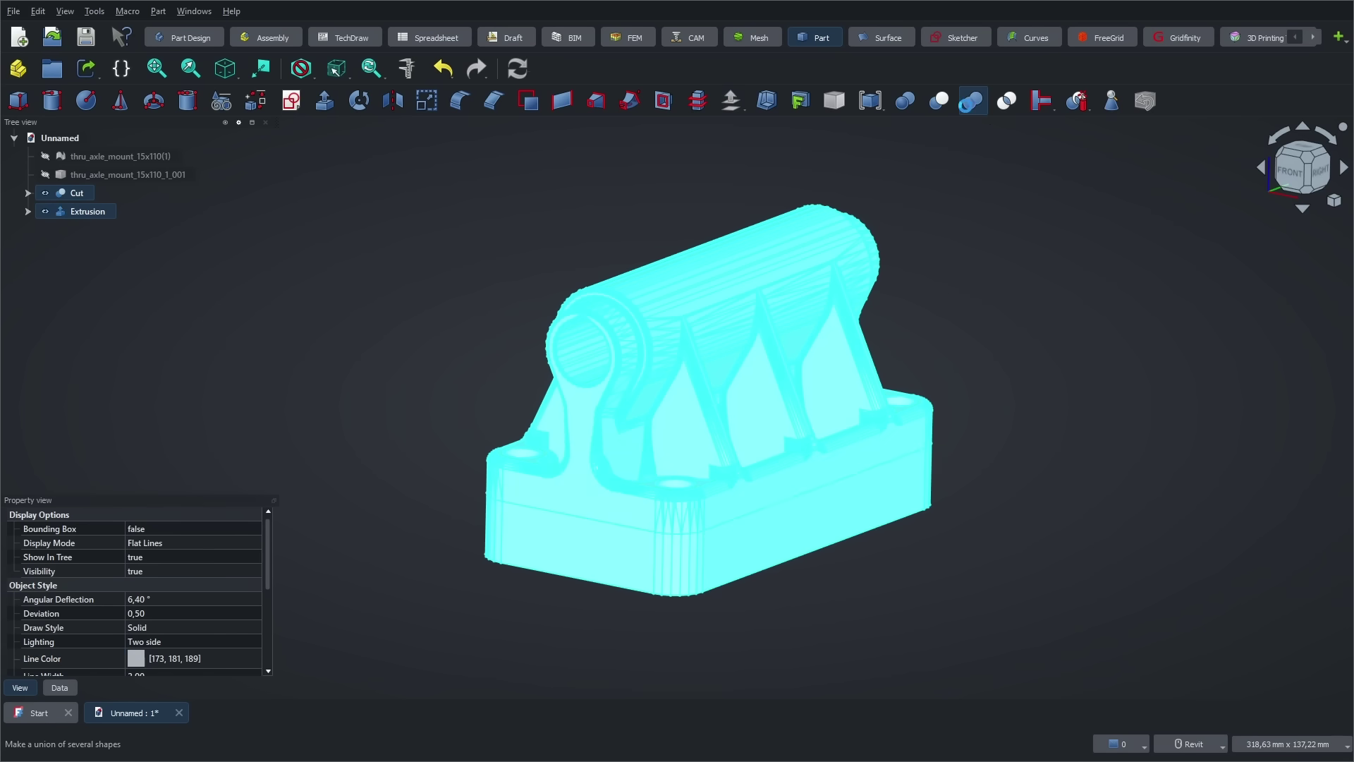
pyautogui.click(963, 110)
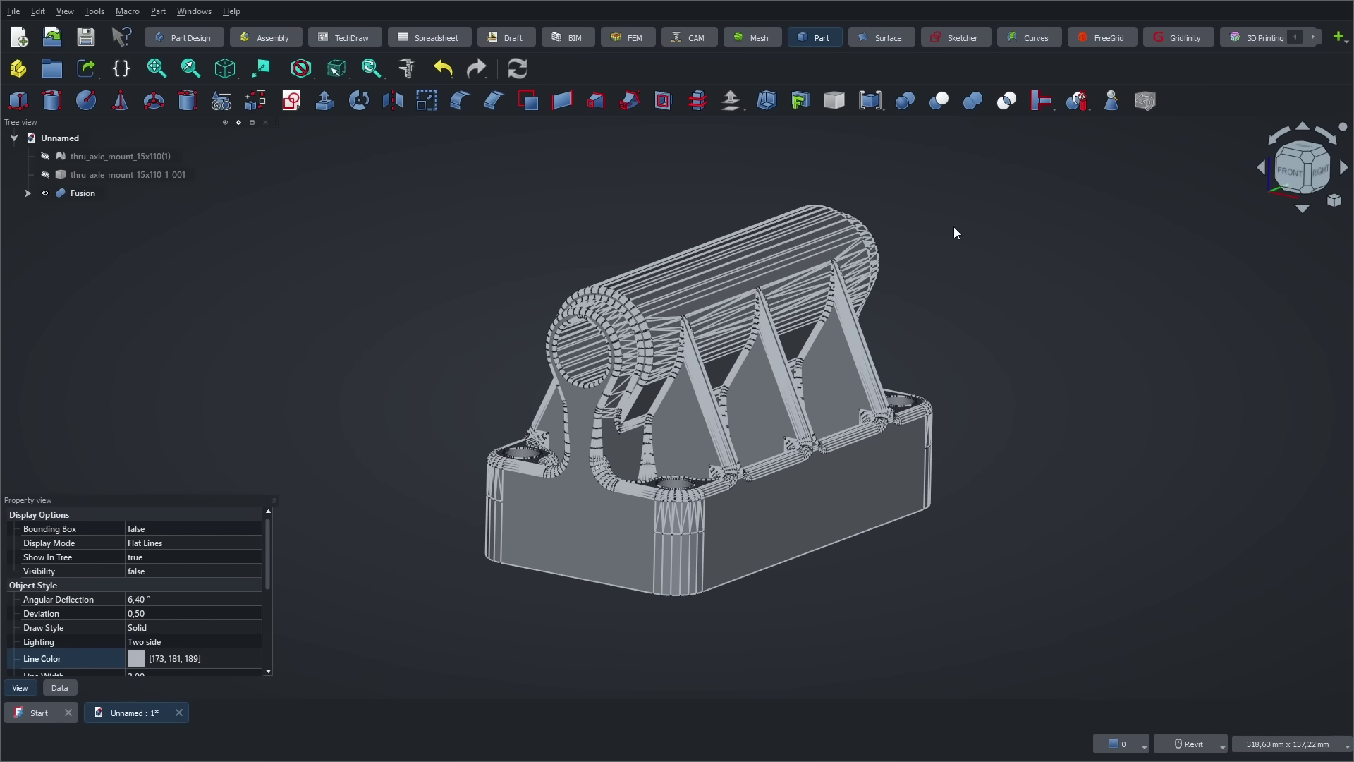
# Change the Fusion object's Line Color to black (#000000).
pyautogui.click(79, 193)
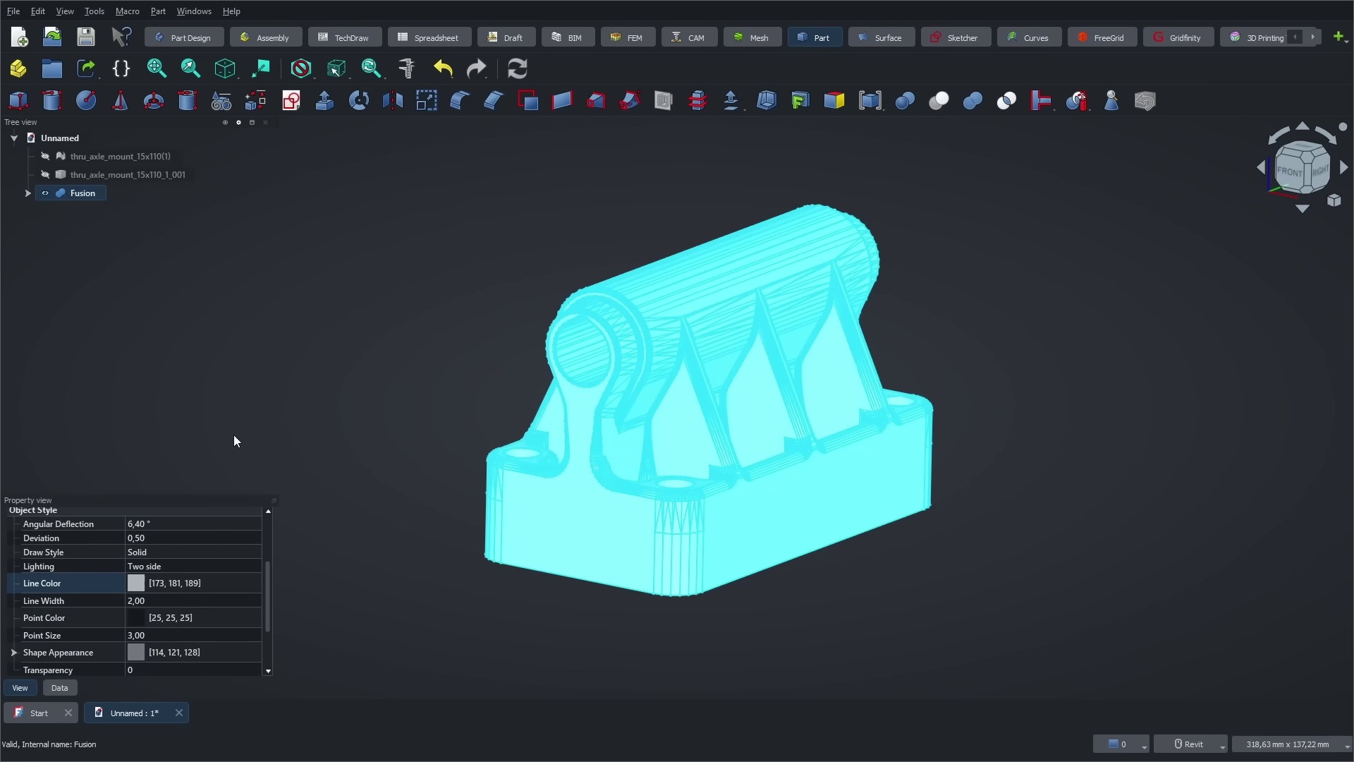
pyautogui.click(139, 588)
pyautogui.click(200, 583)
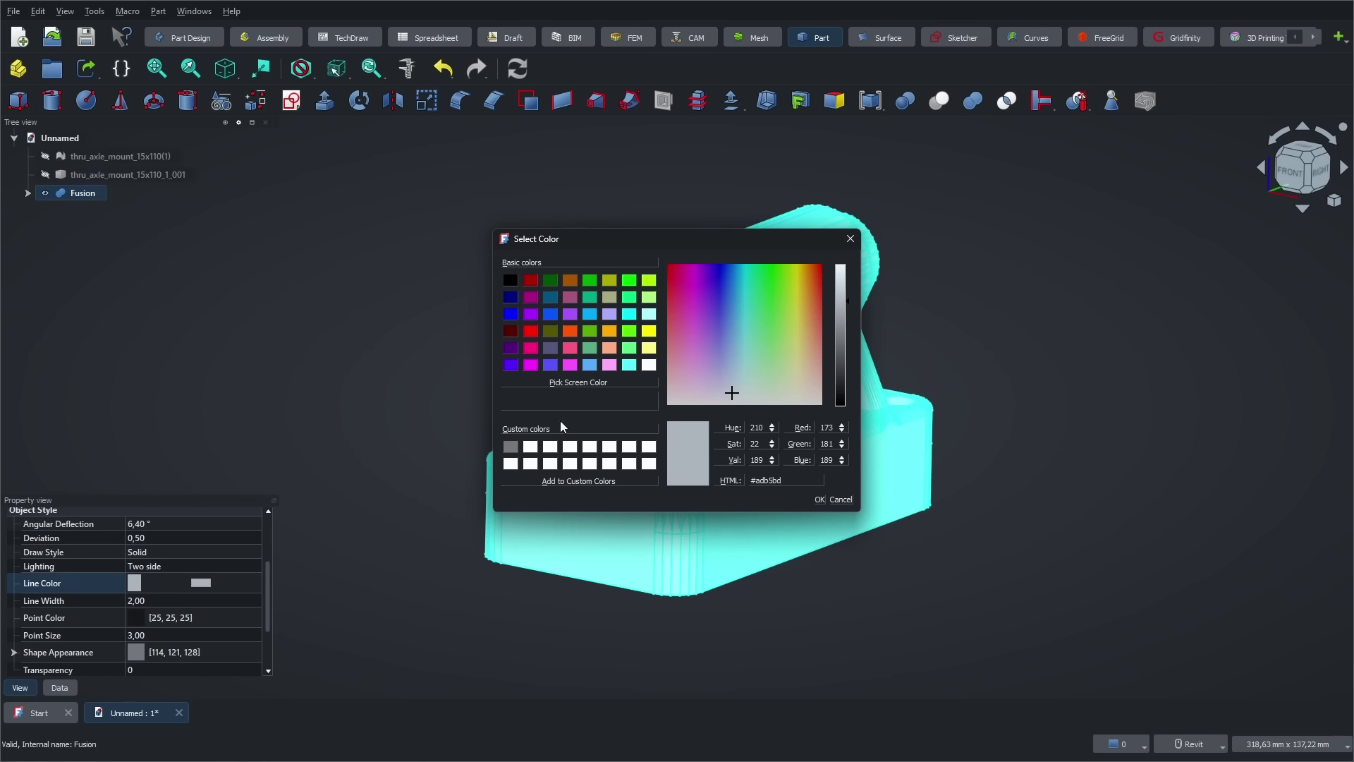
pyautogui.click(511, 281)
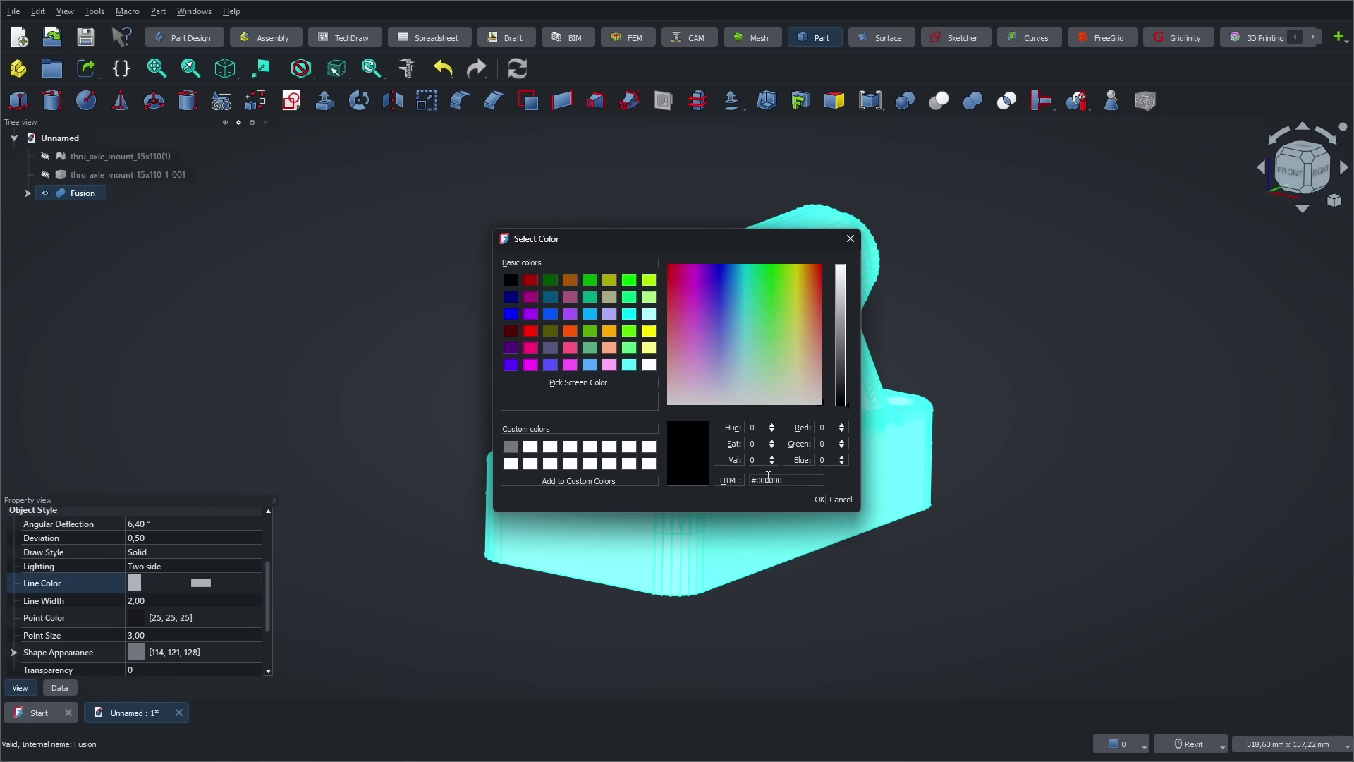
pyautogui.click(820, 500)
pyautogui.click(982, 323)
pyautogui.keyDown('shift'); pyautogui.moveTo(982, 324); pyautogui.dragTo(866, 384, button='middle'); pyautogui.keyUp('shift')
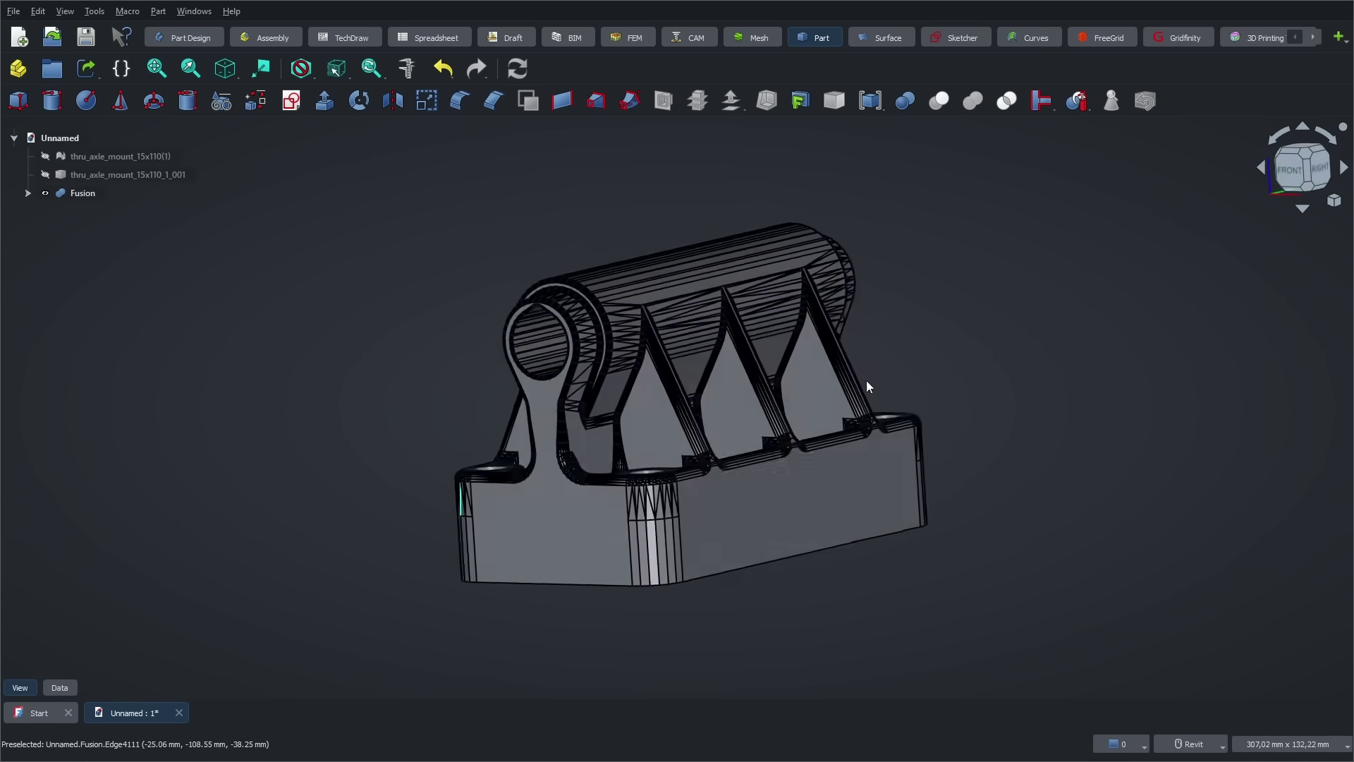
pyautogui.scroll(3, 866, 385)
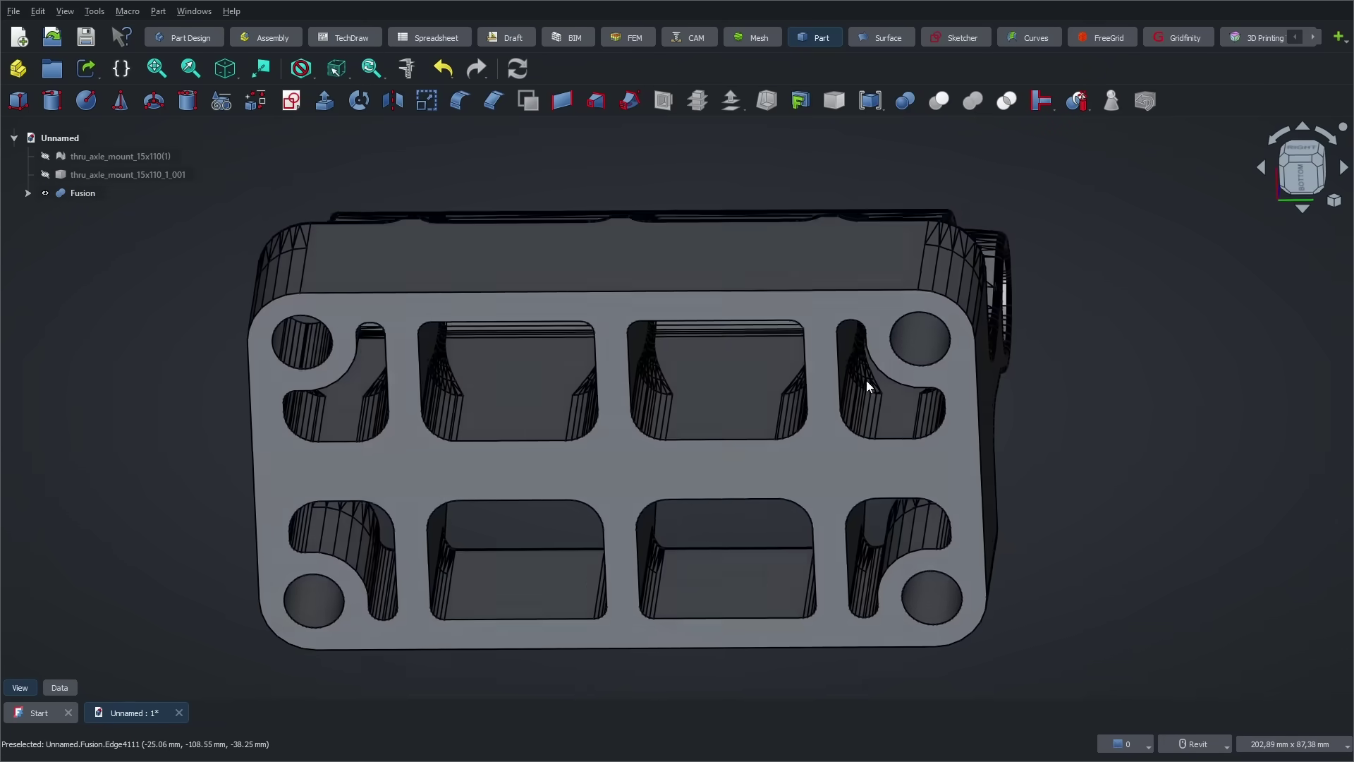
pyautogui.scroll(4, 866, 379)
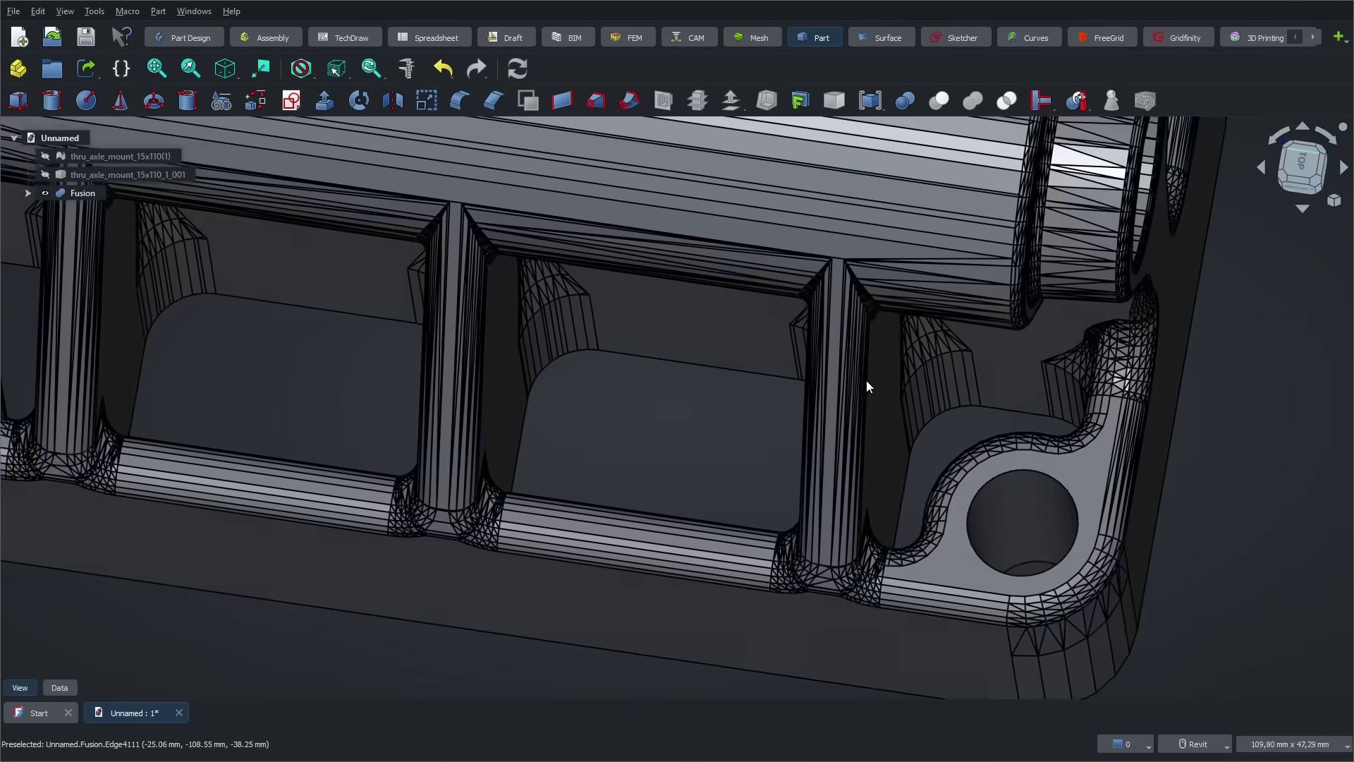
# Fillet the mounting hole's top edge, turning Fusion into a Fillet object.
pyautogui.scroll(6, 1019, 525)
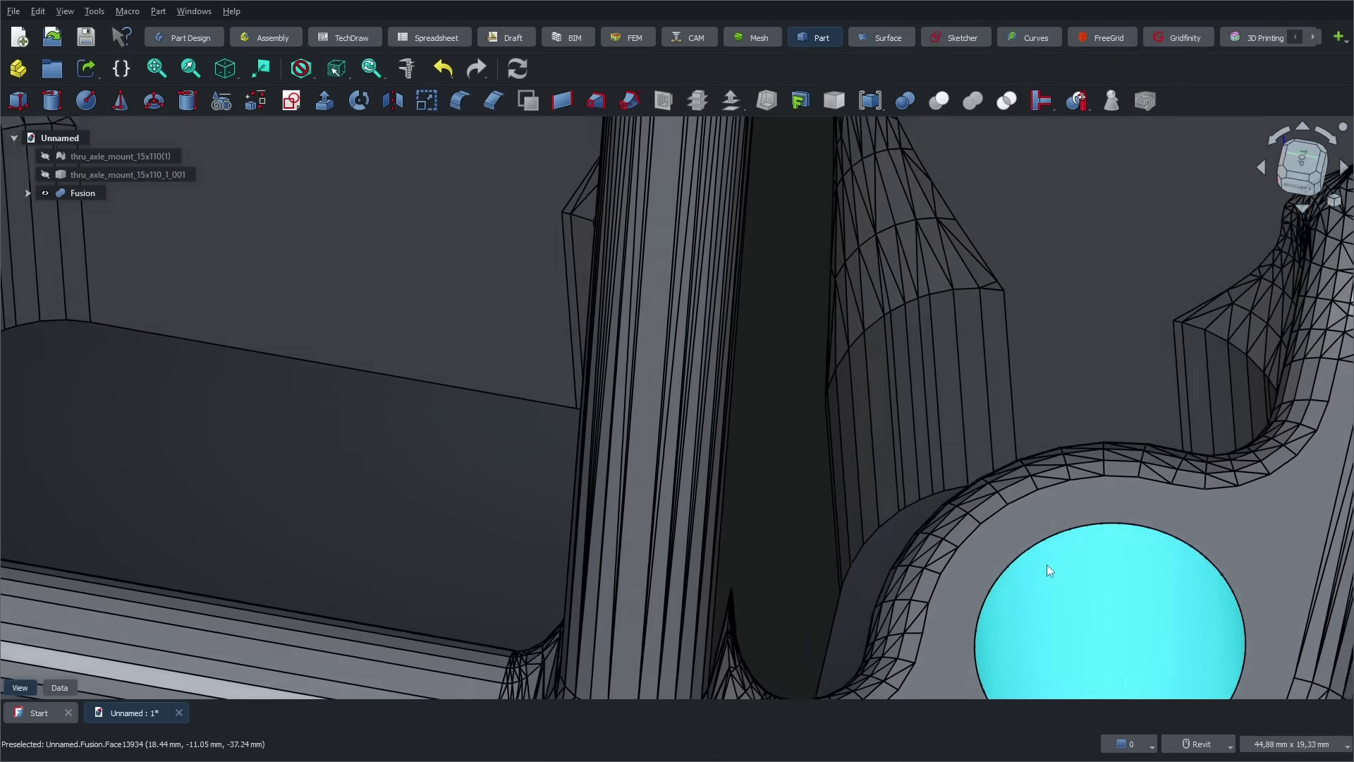
pyautogui.scroll(8, 904, 506)
pyautogui.click(914, 497)
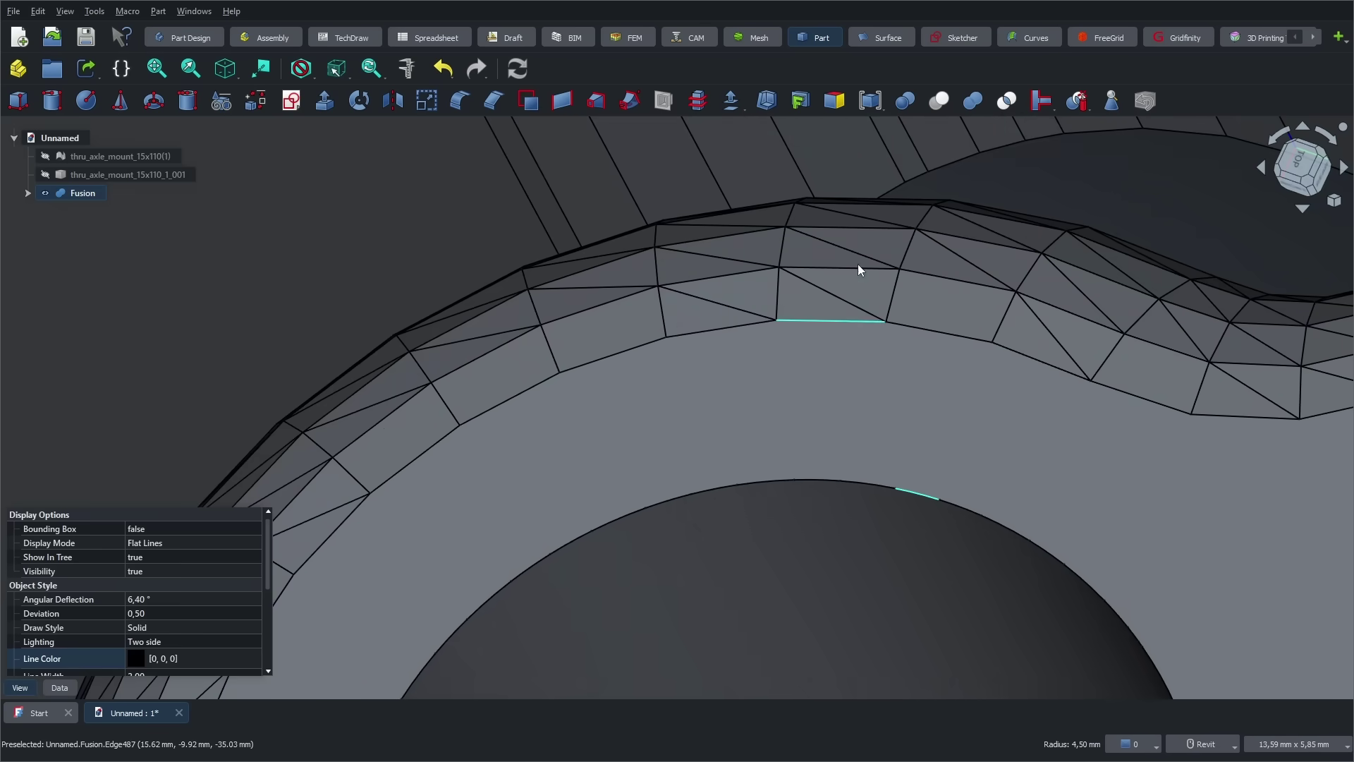
pyautogui.click(460, 100)
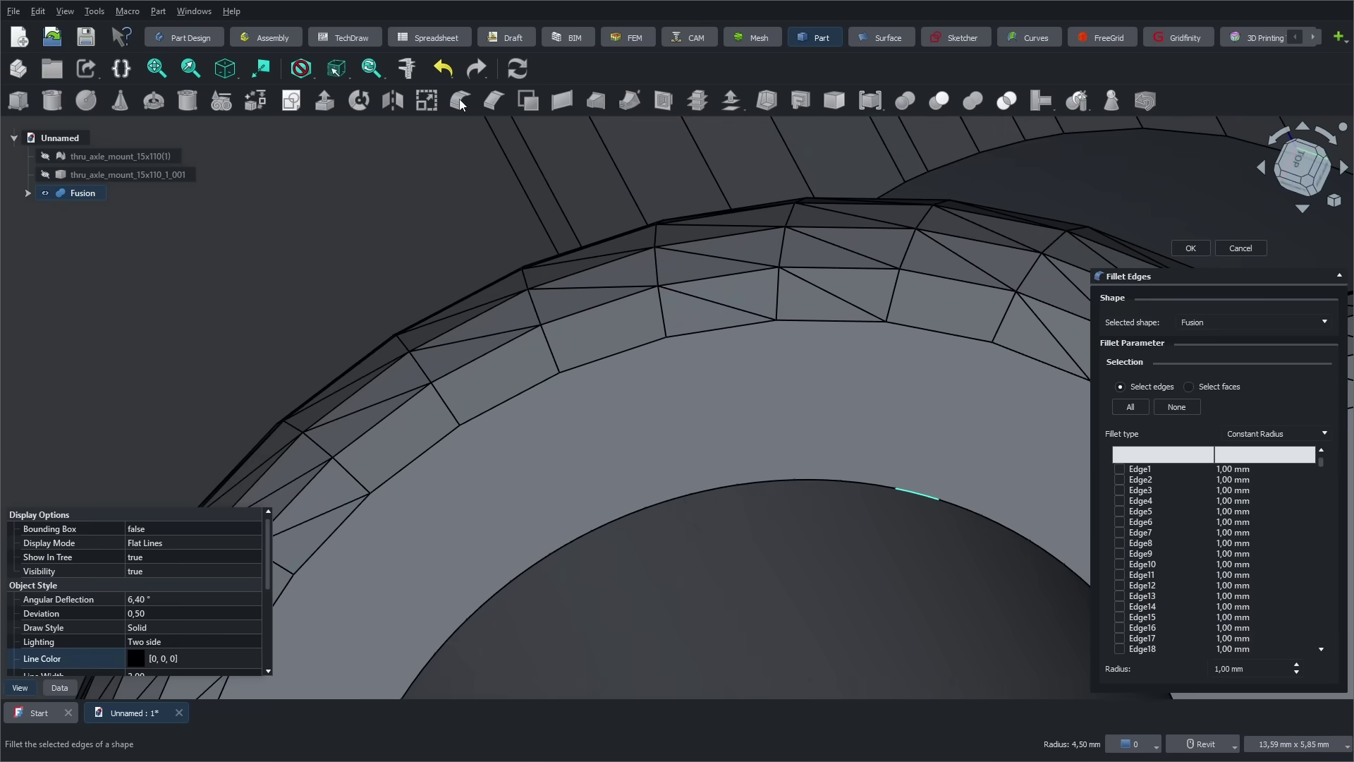
pyautogui.scroll(-10, 1124, 360)
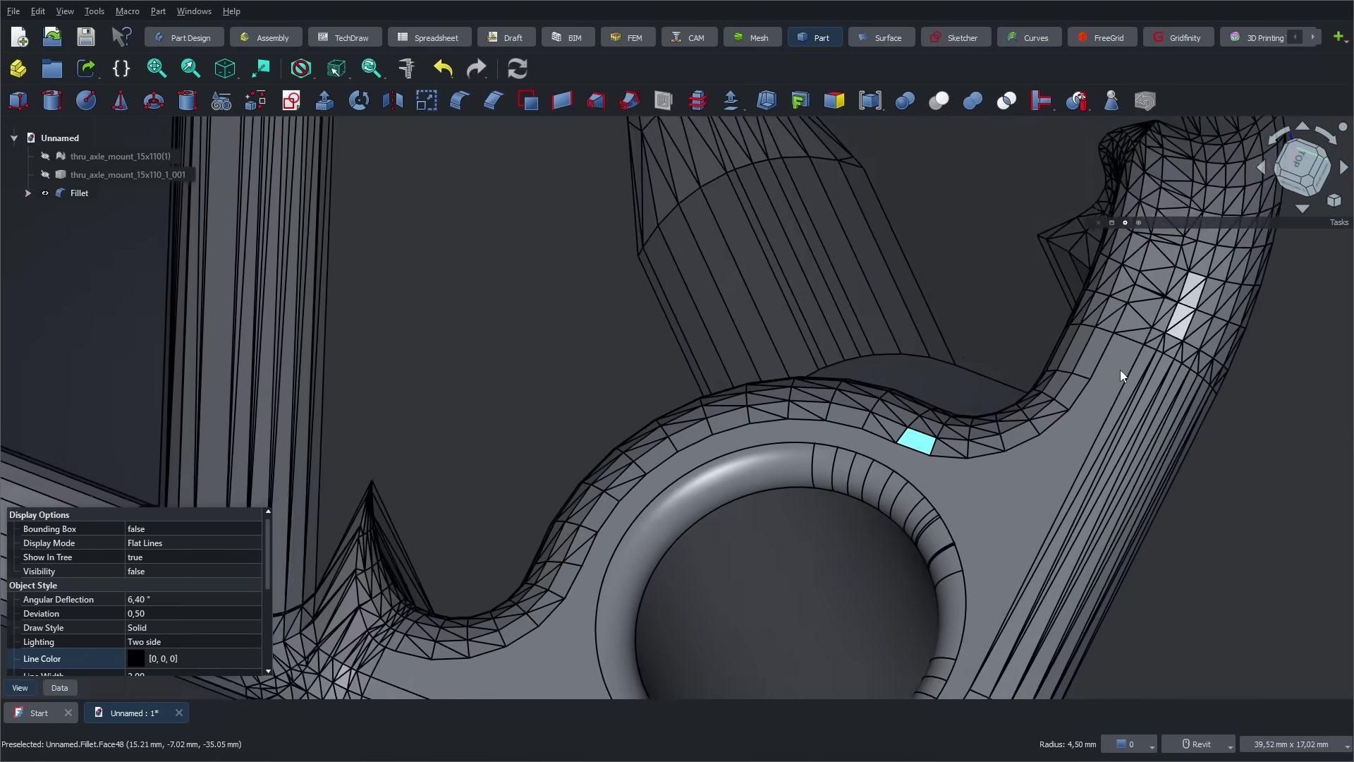
pyautogui.keyDown('shift'); pyautogui.moveTo(1120, 370); pyautogui.dragTo(907, 497, button='middle'); pyautogui.keyUp('shift')
pyautogui.scroll(-3, 1010, 535)
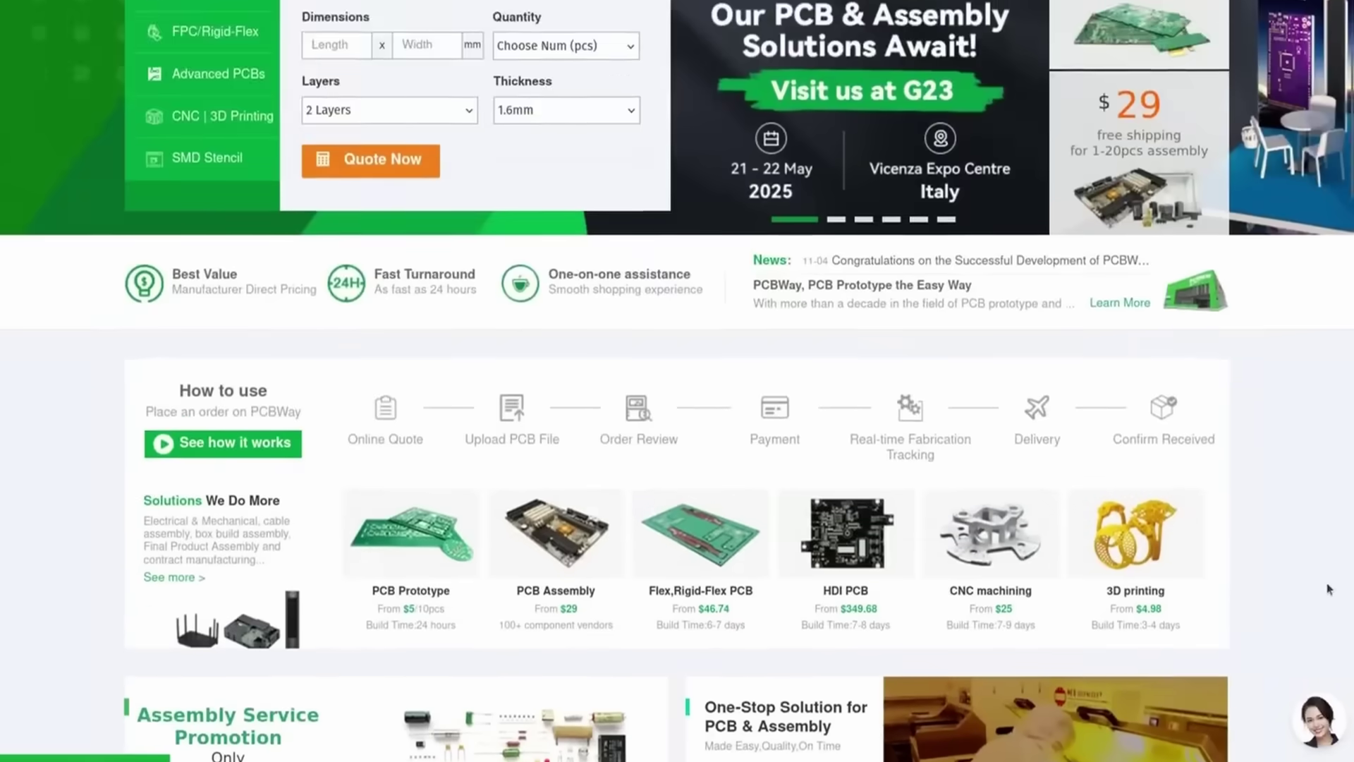
pyautogui.scroll(-15, 1329, 589)
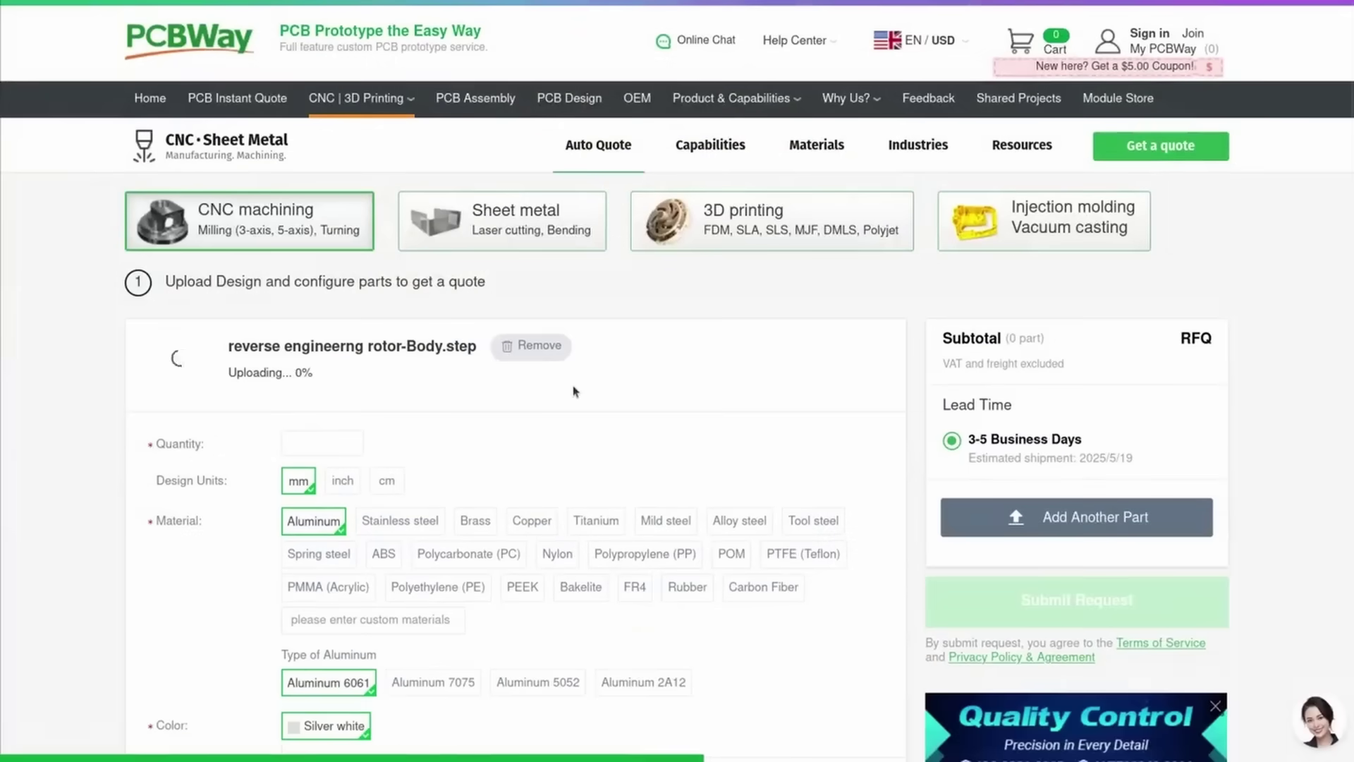
# Try stainless steel for the rotor quote, then switch to 3D printing at $4.98.
pyautogui.scroll(-2, 404, 437)
pyautogui.click(401, 431)
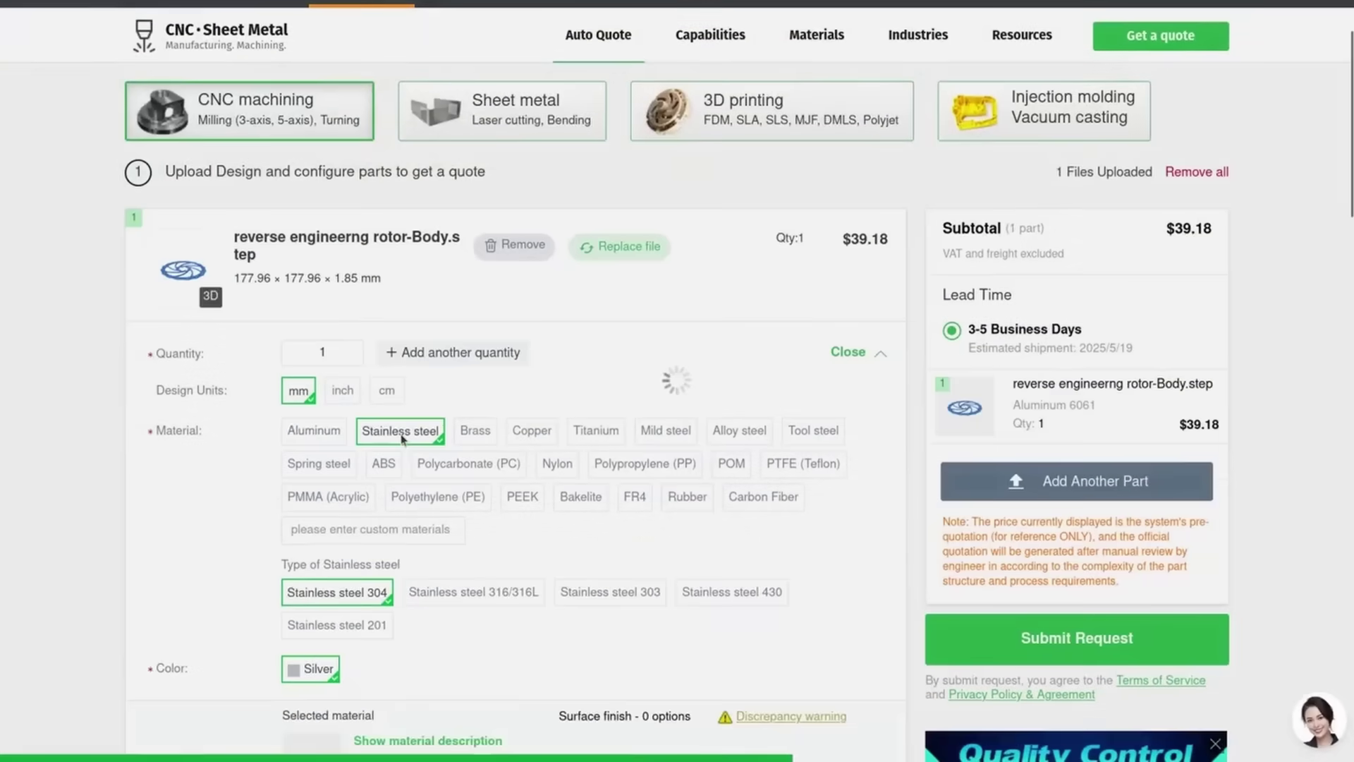
pyautogui.scroll(2, 726, 229)
pyautogui.click(727, 230)
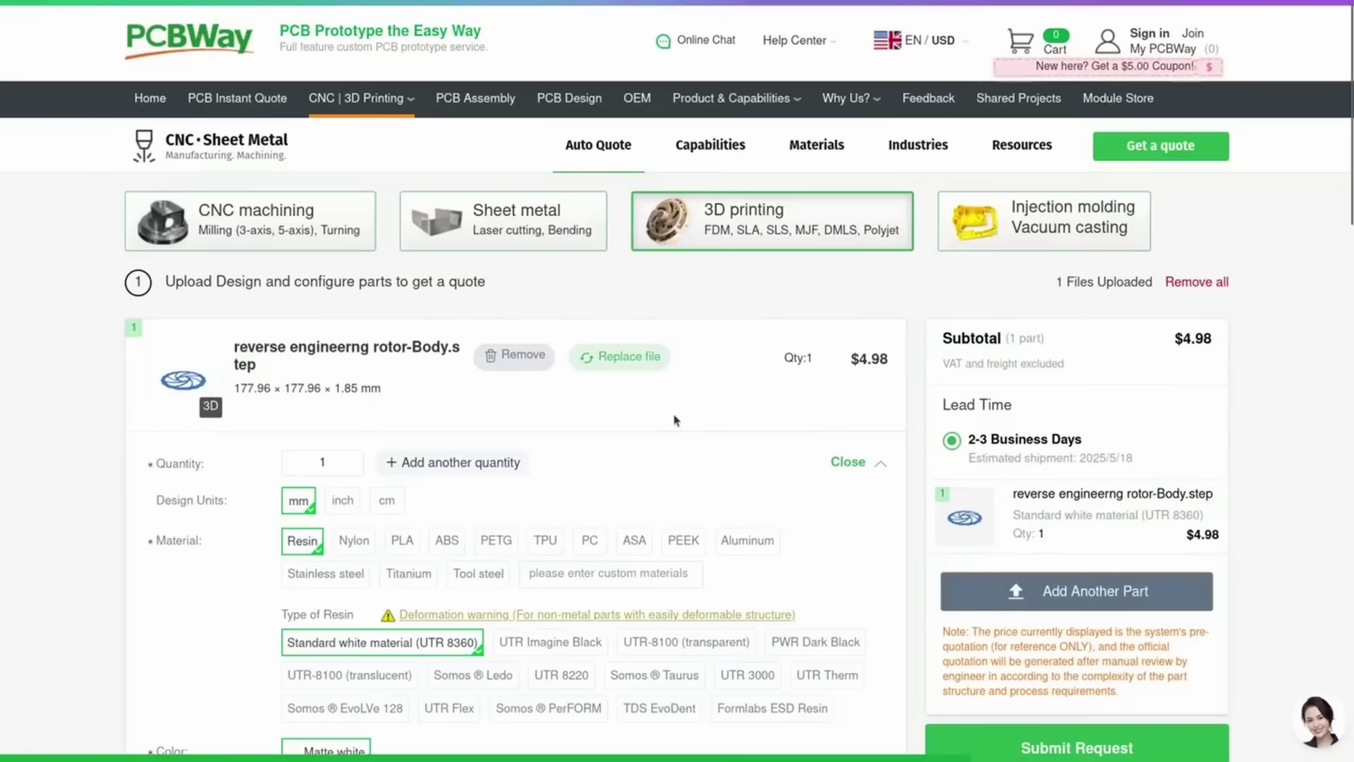
pyautogui.scroll(-2, 675, 421)
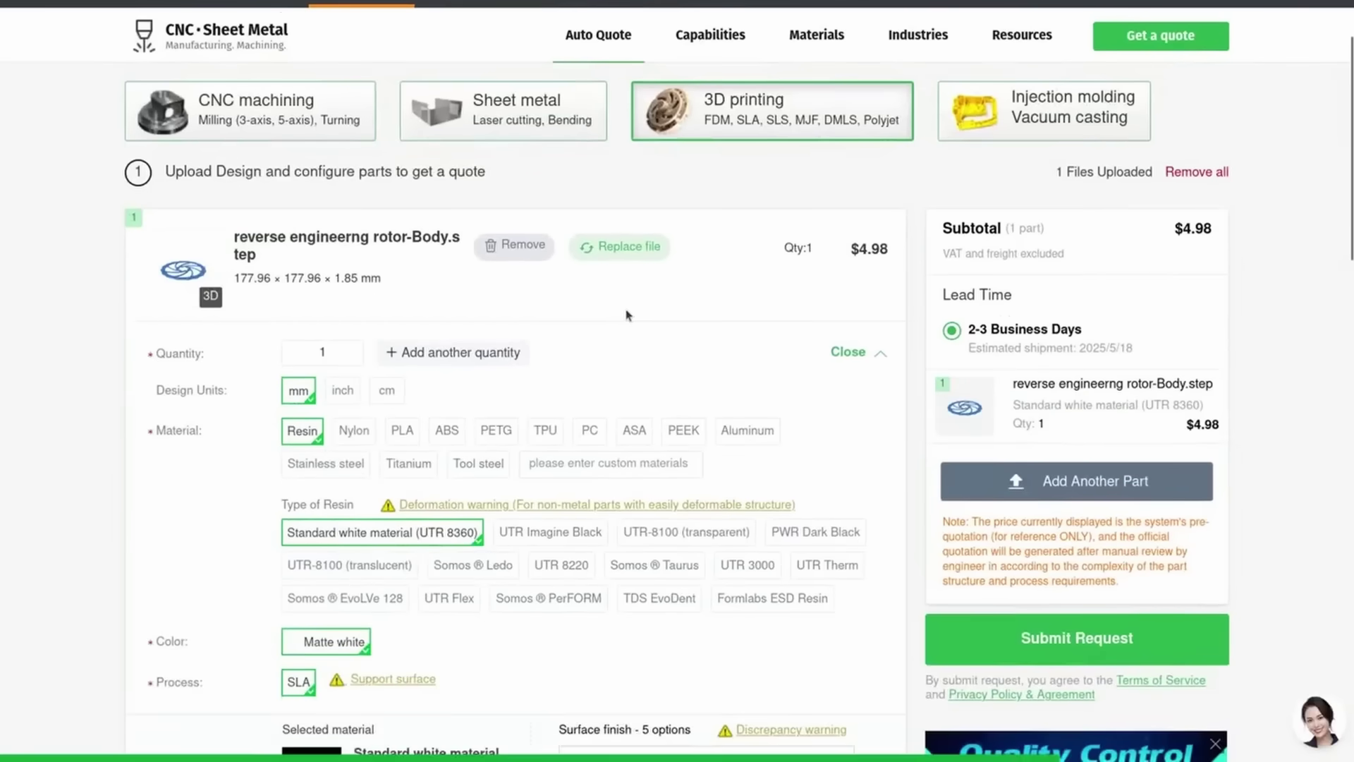
pyautogui.scroll(-6, 607, 317)
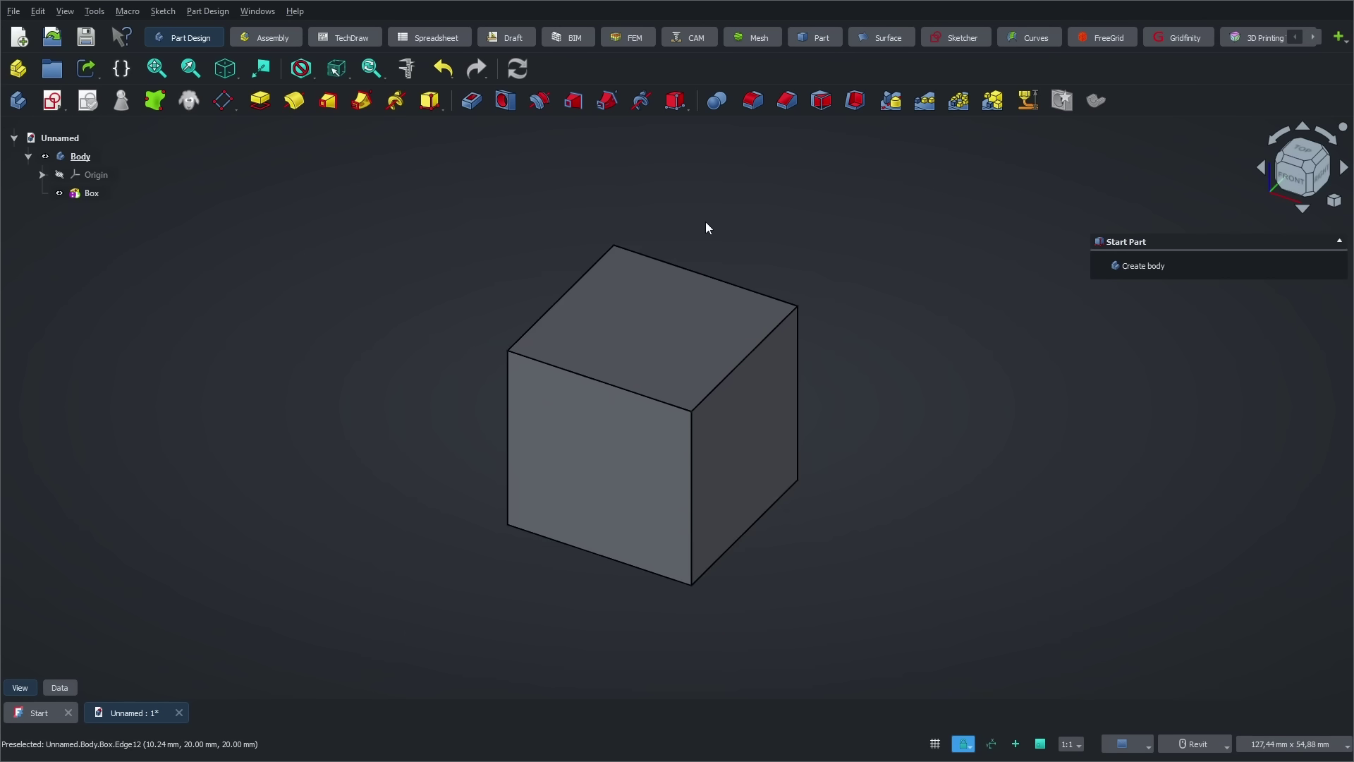
pyautogui.click(107, 11)
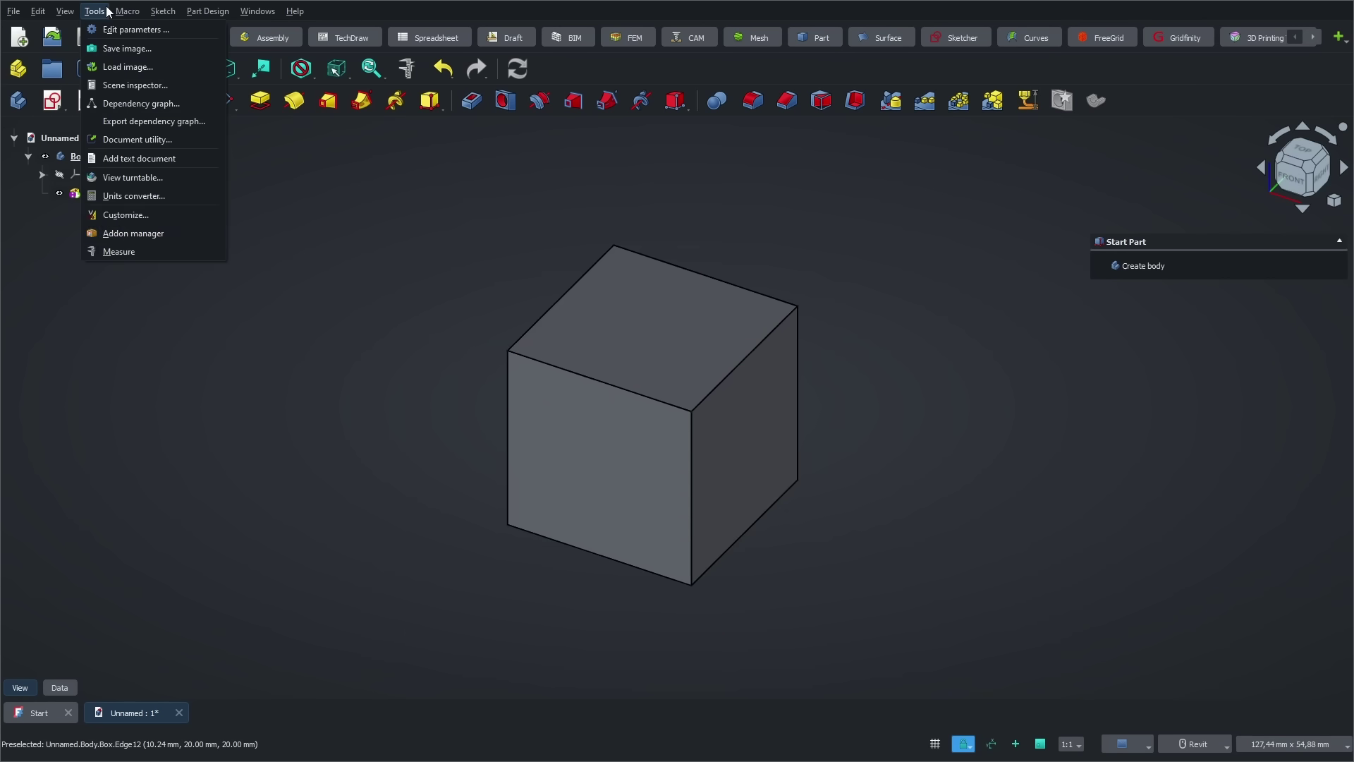
pyautogui.click(129, 232)
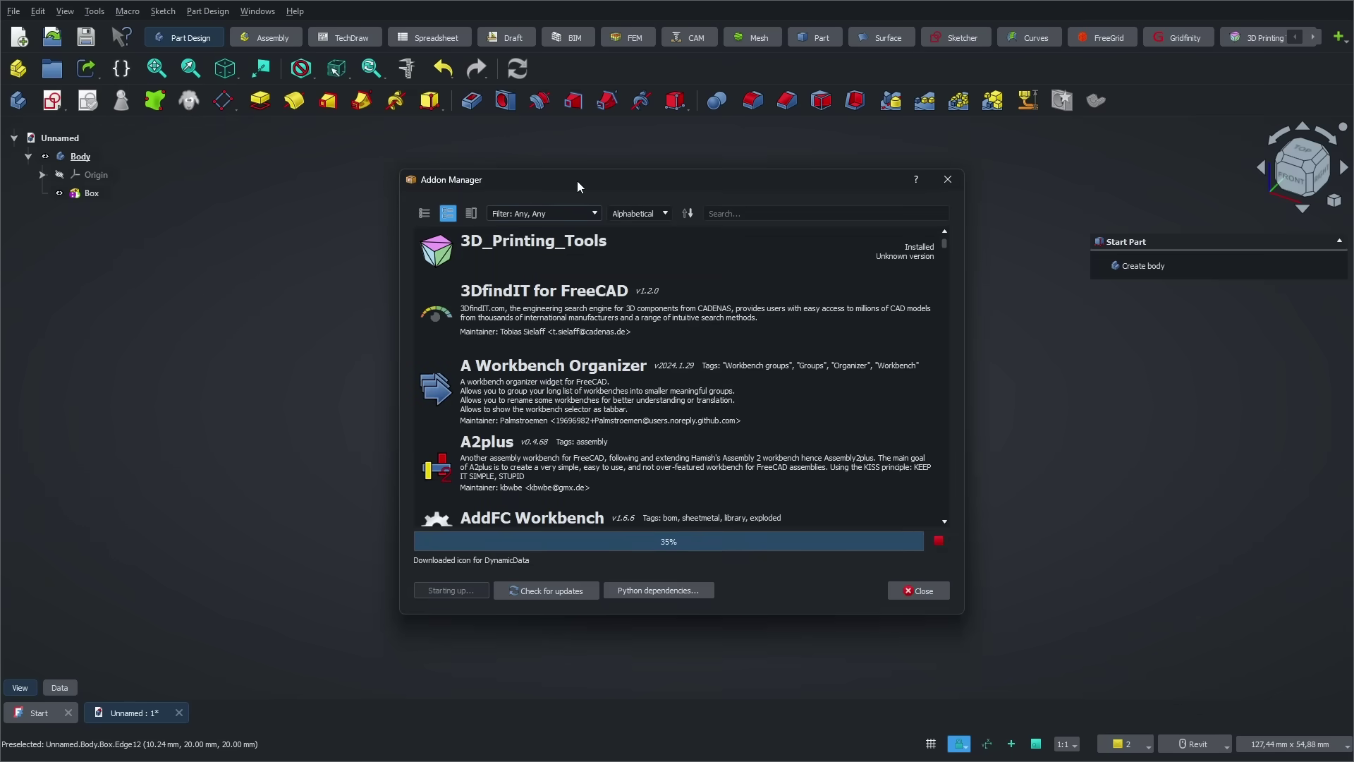
pyautogui.click(728, 214)
pyautogui.write('fuse')
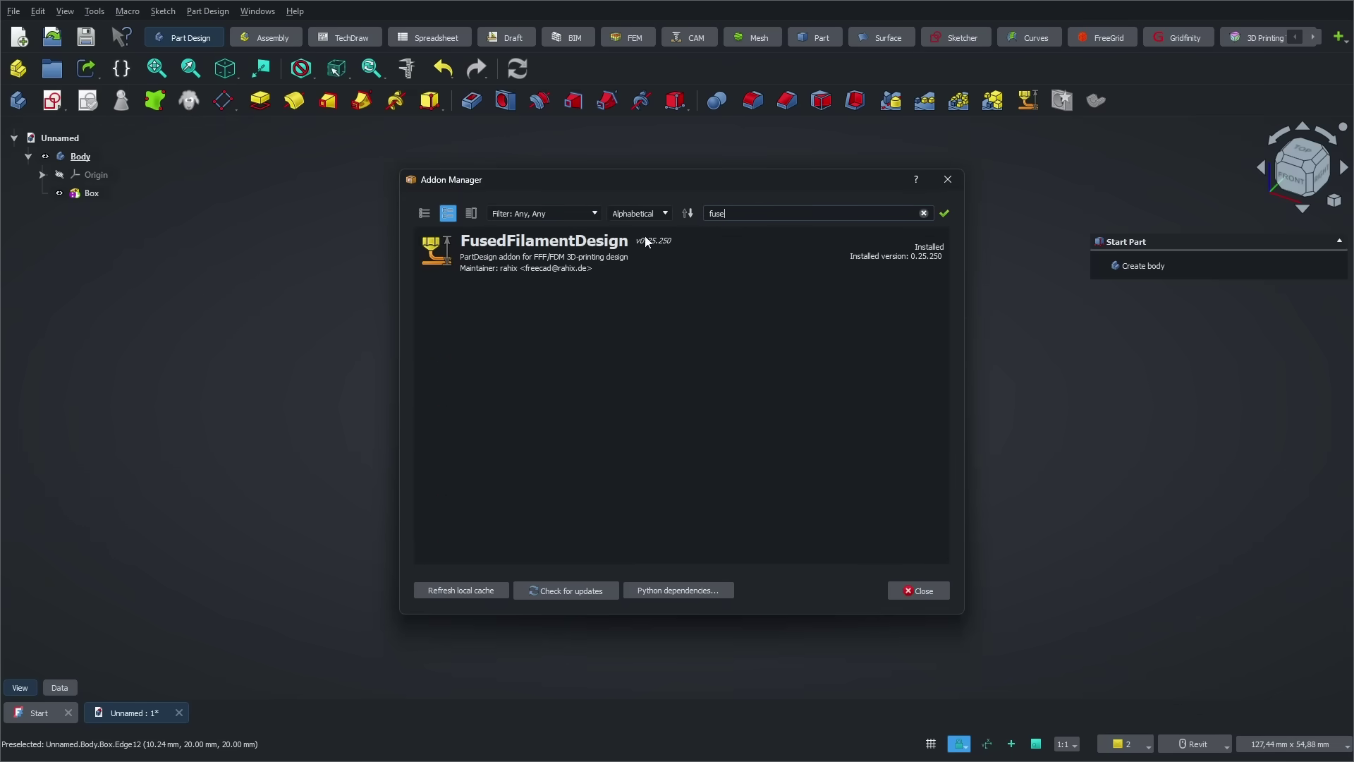
pyautogui.click(599, 253)
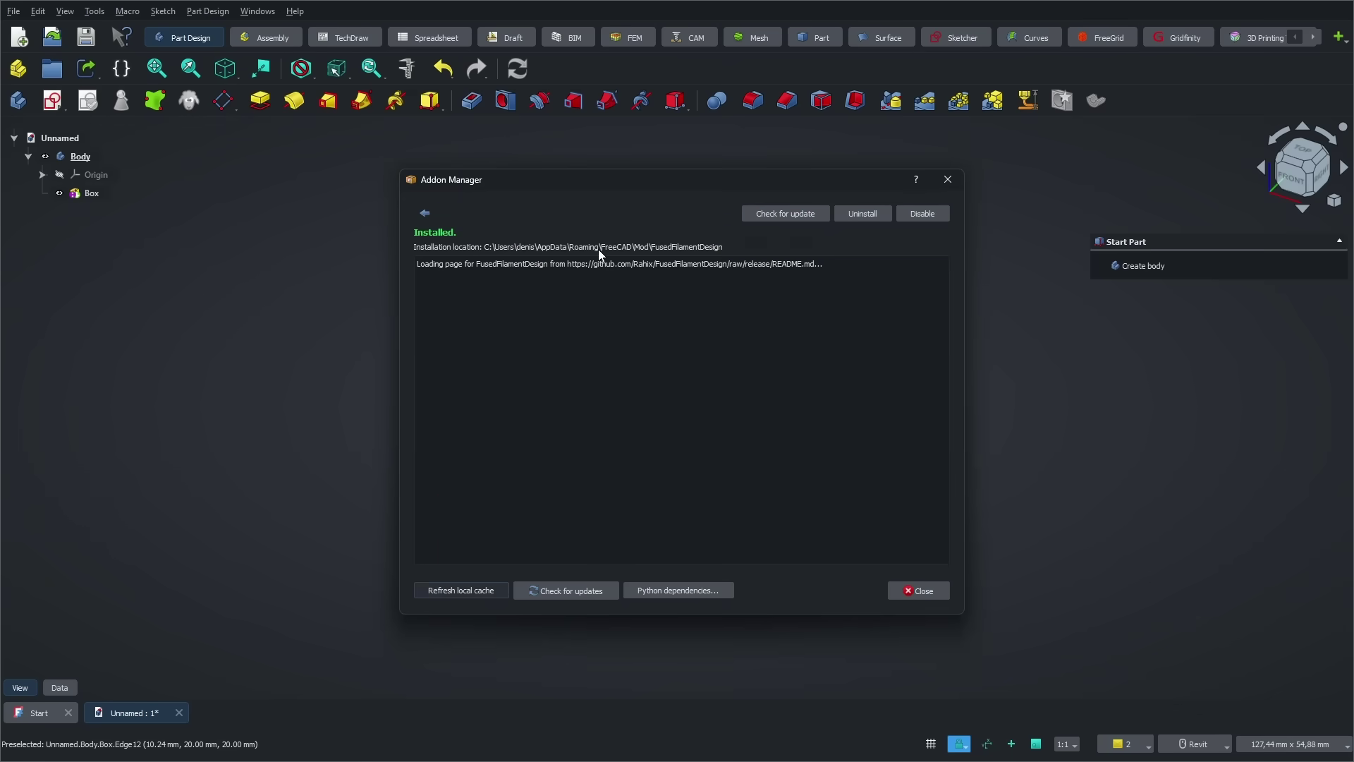
pyautogui.click(948, 179)
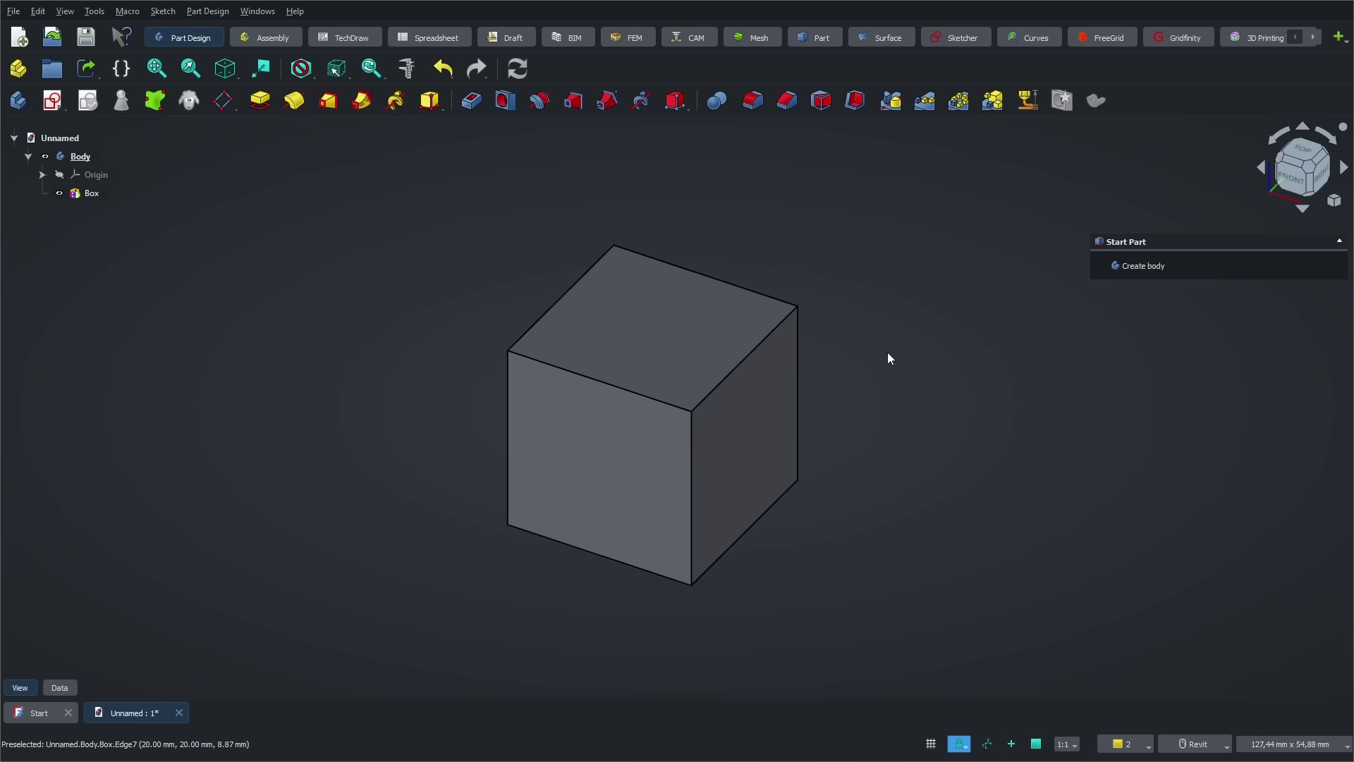
# Sketch on the cube's front face, referencing the top and right edges and drawing a corner-to-corner diagonal.
pyautogui.click(628, 443)
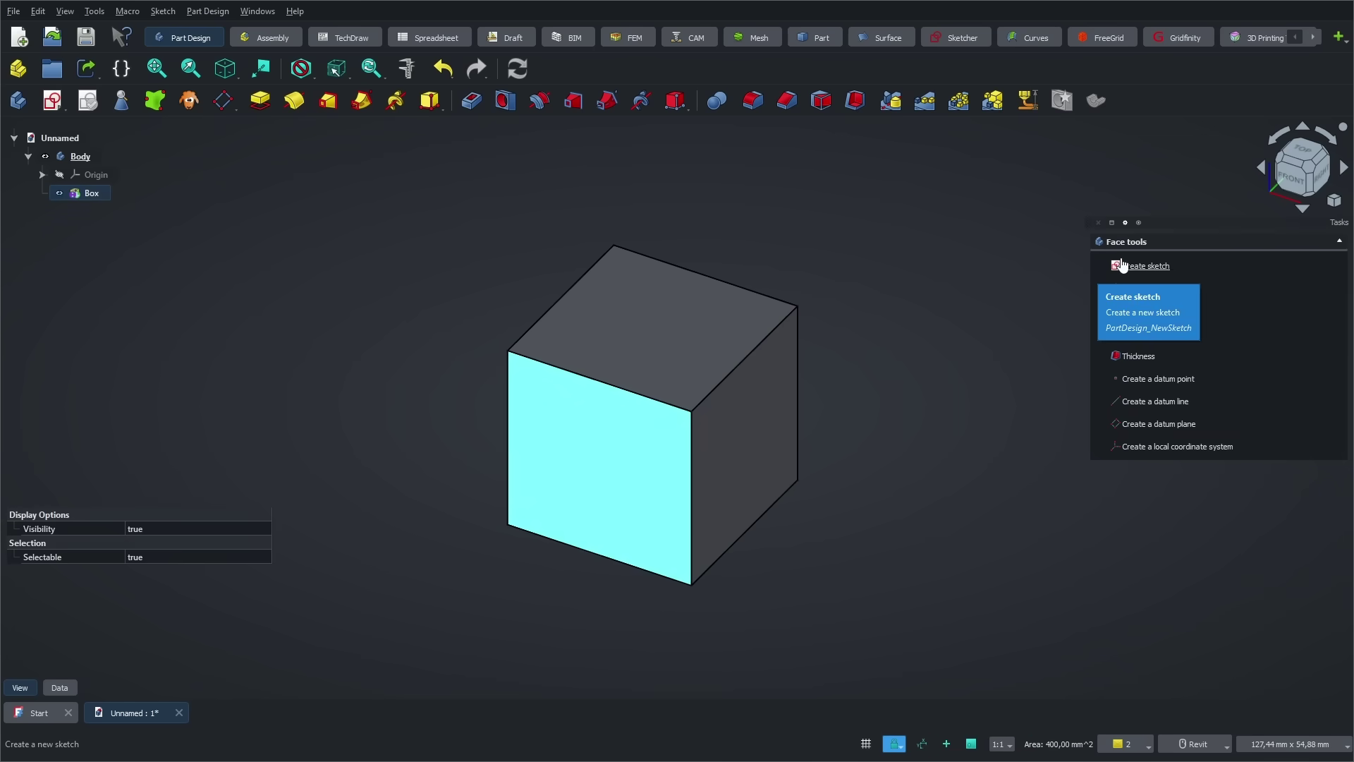
pyautogui.click(1143, 265)
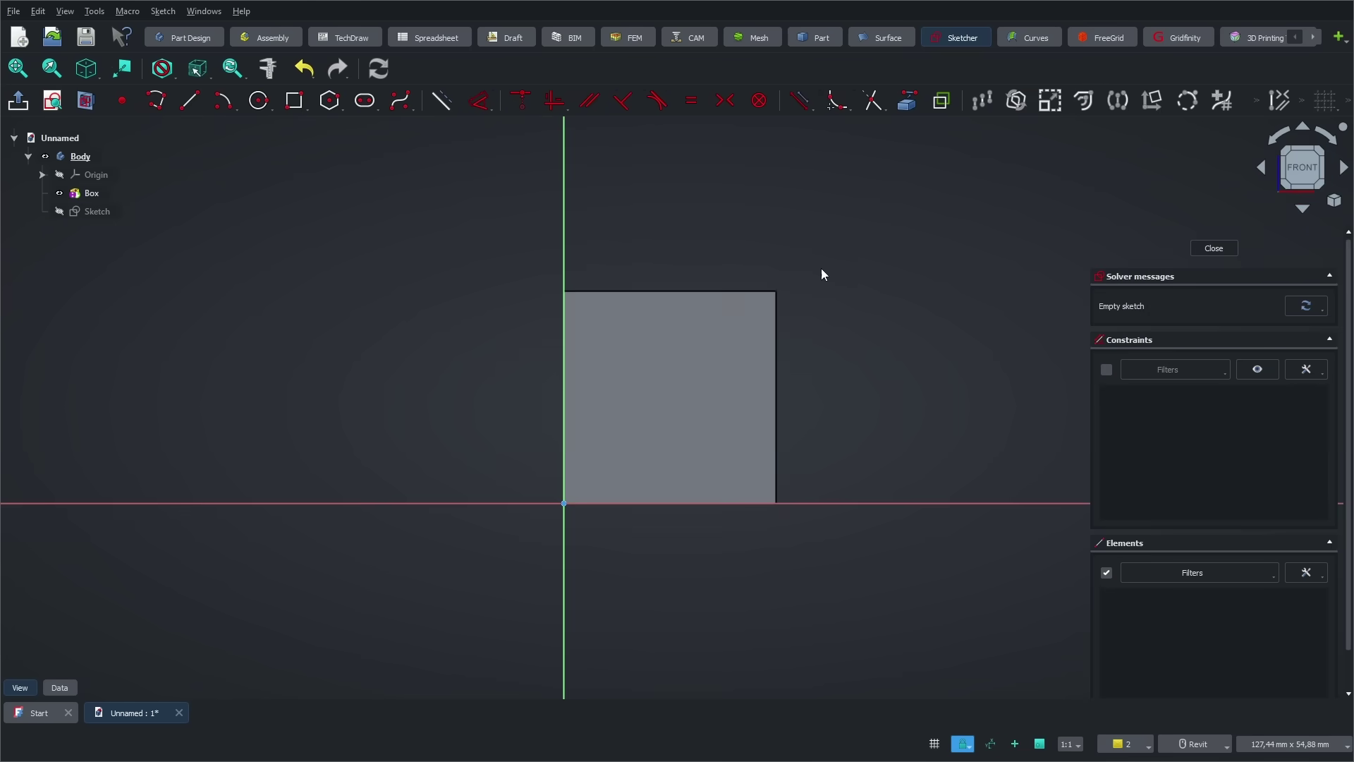
pyautogui.click(907, 101)
pyautogui.click(670, 291)
pyautogui.click(776, 465)
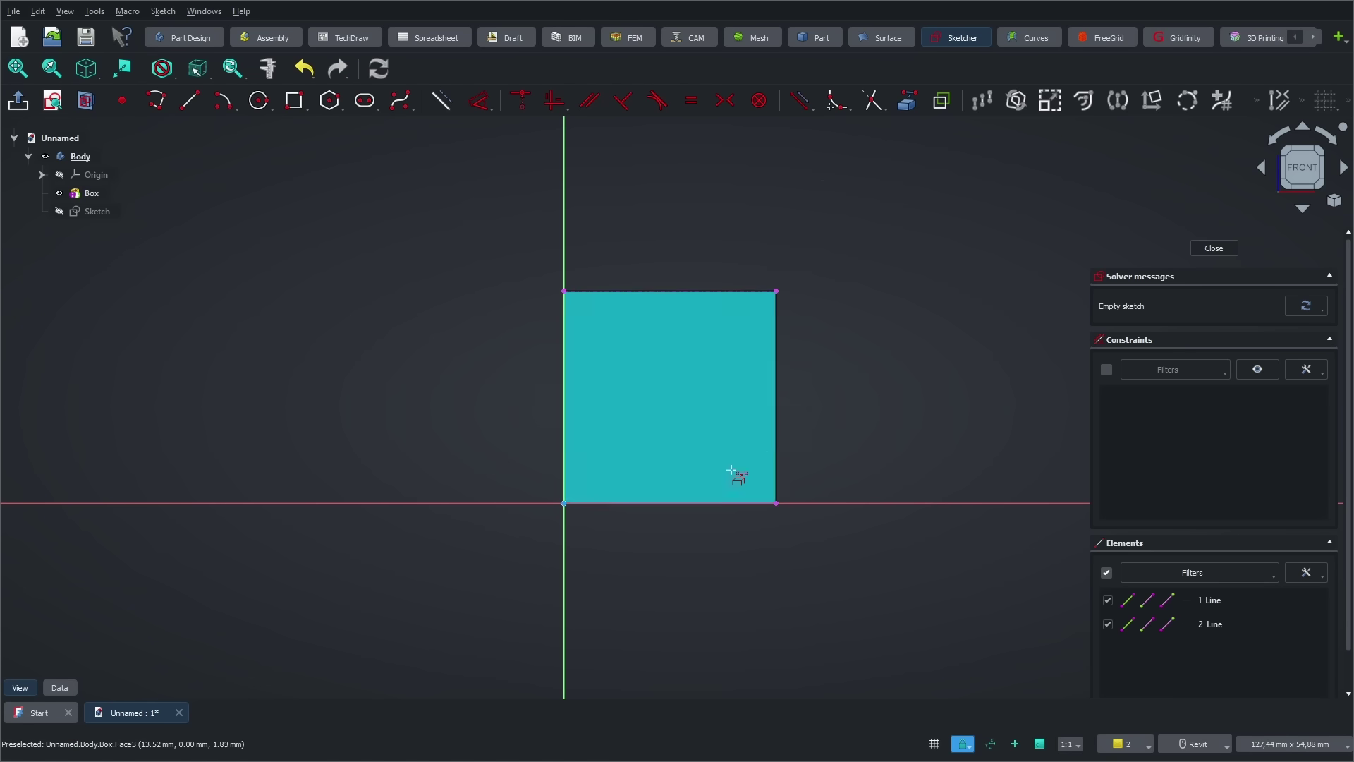
pyautogui.click(170, 94)
pyautogui.click(564, 290)
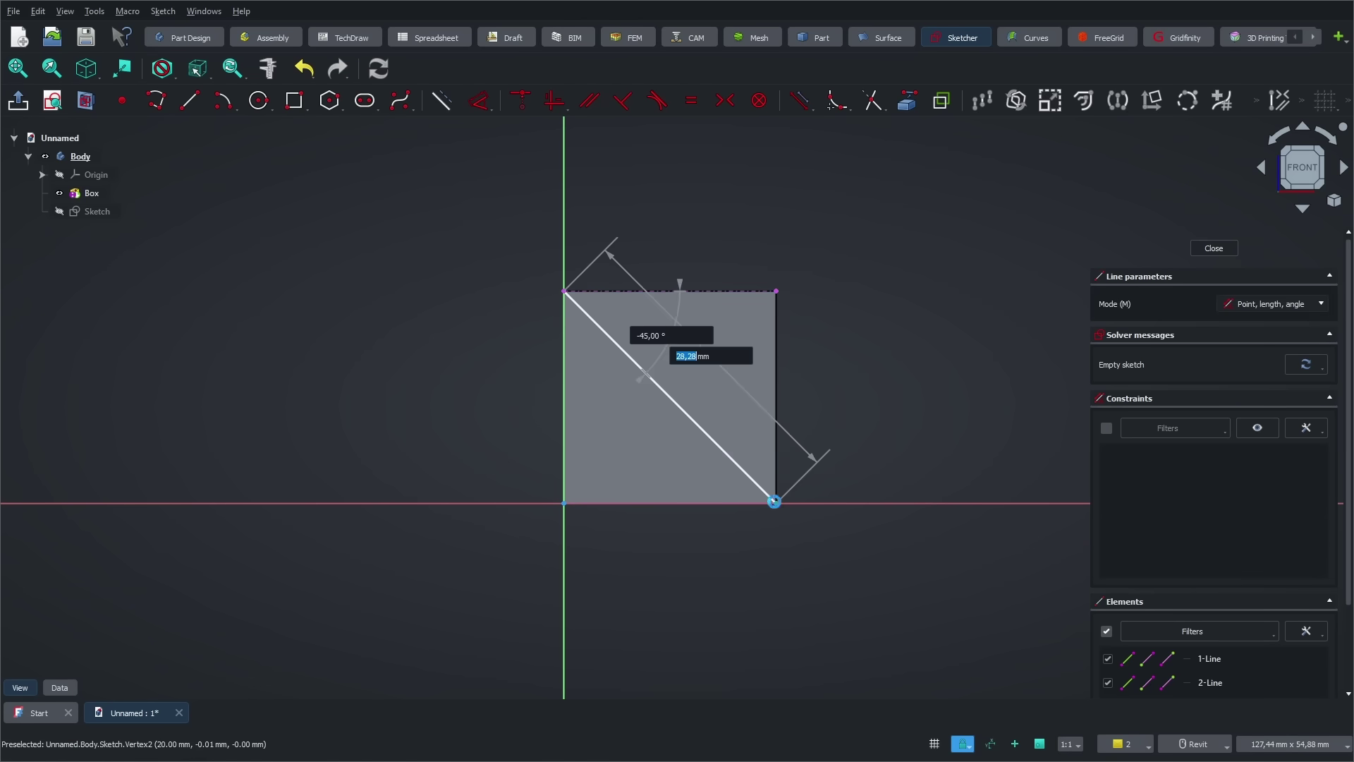
pyautogui.click(776, 503)
pyautogui.press('Escape')
# Make the diagonal construction geometry, place a circle centred on it, and close the sketch.
pyautogui.click(684, 411)
pyautogui.click(441, 100)
pyautogui.press('g')
pyautogui.press('c')
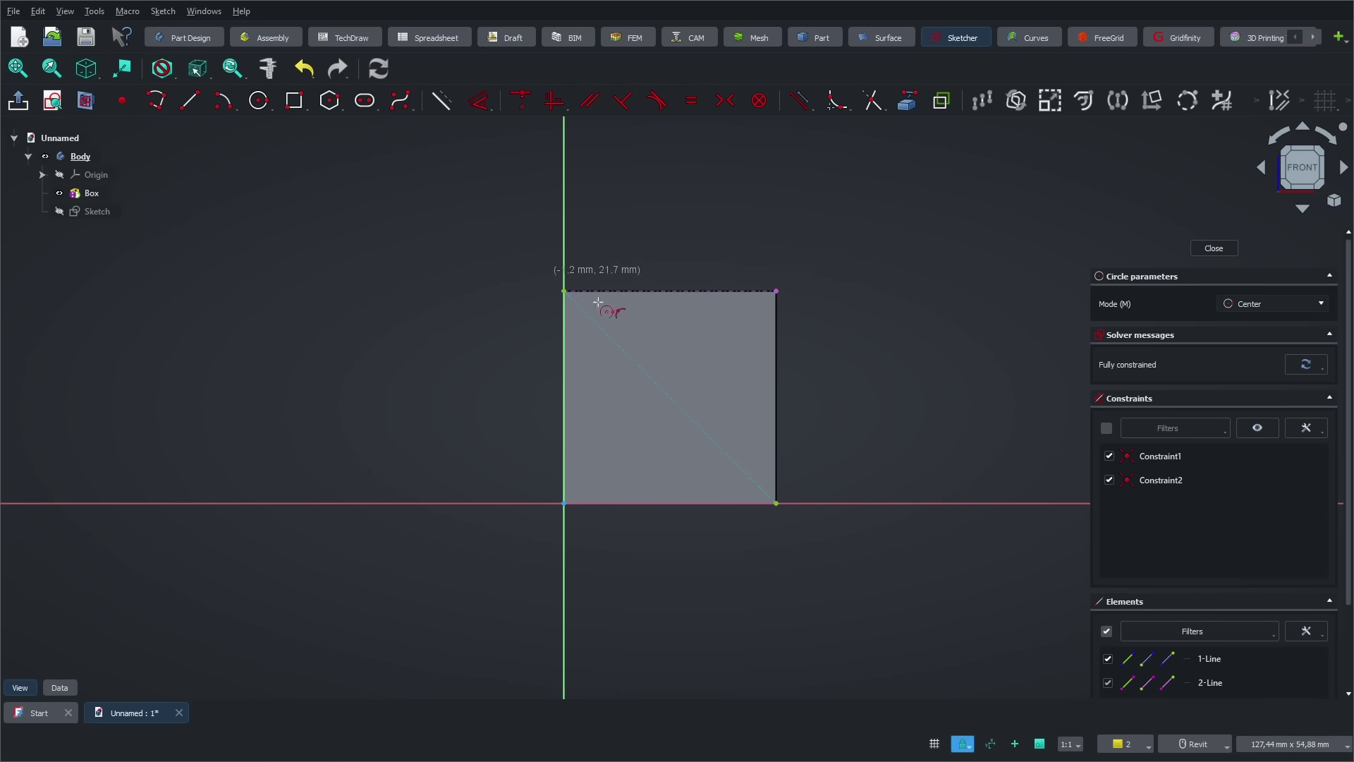
pyautogui.click(670, 398)
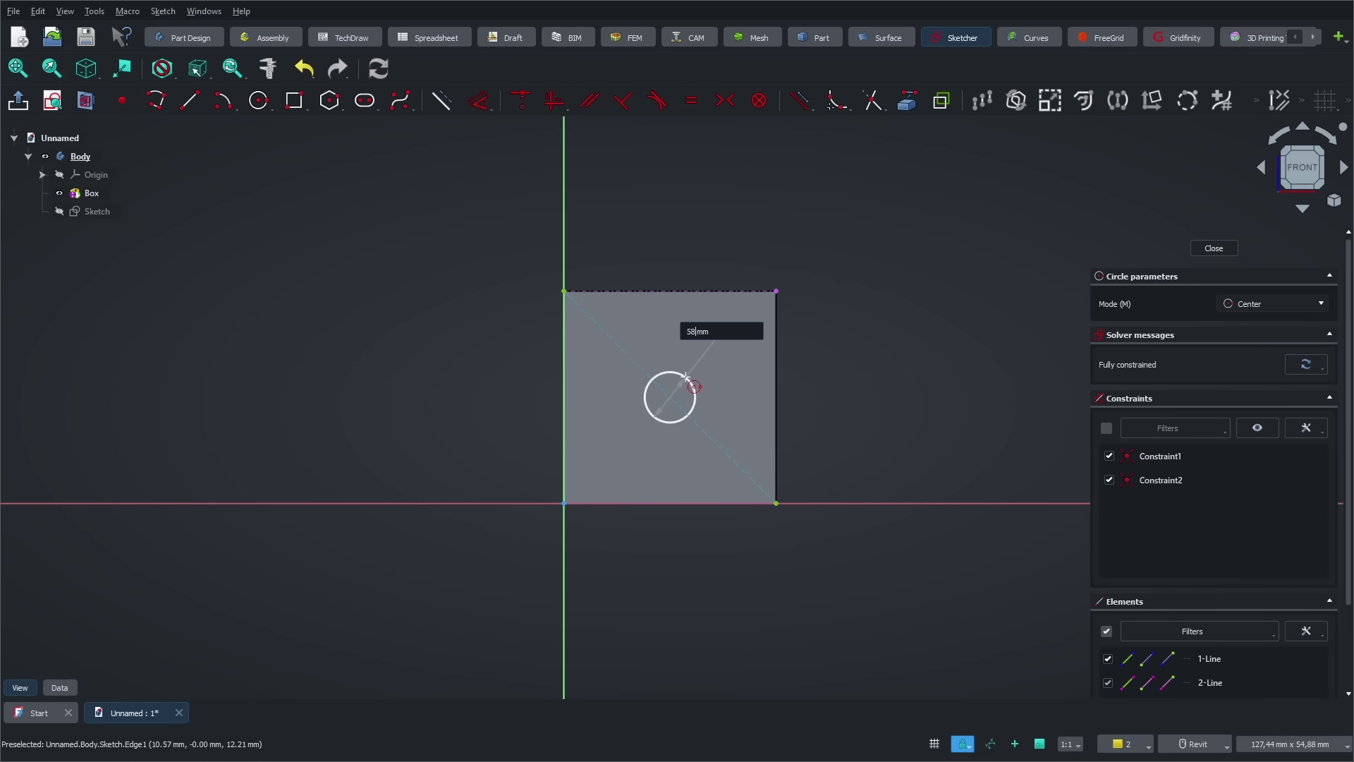
pyautogui.click(687, 379)
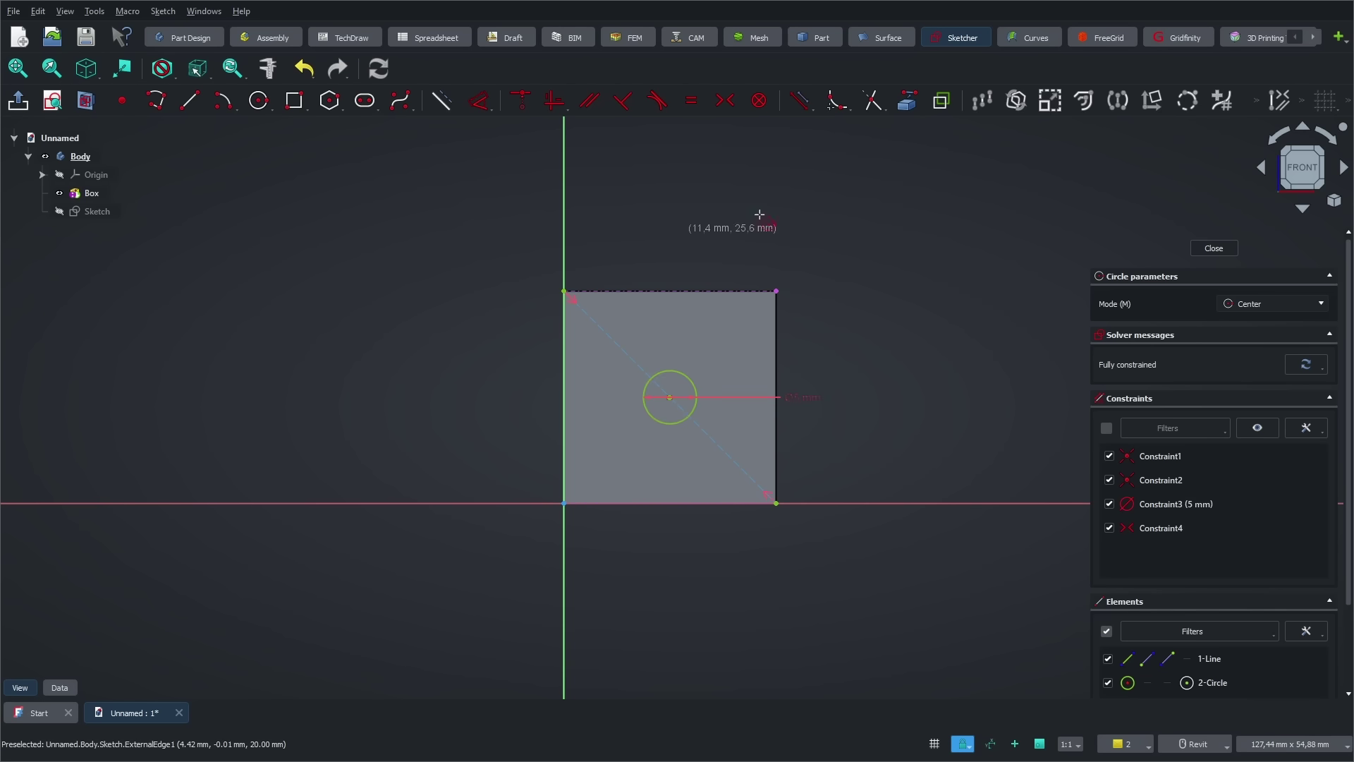
# Drill an ISO metric regular M5 hole through all from the circle sketch.
pyautogui.click(1214, 247)
pyautogui.click(505, 100)
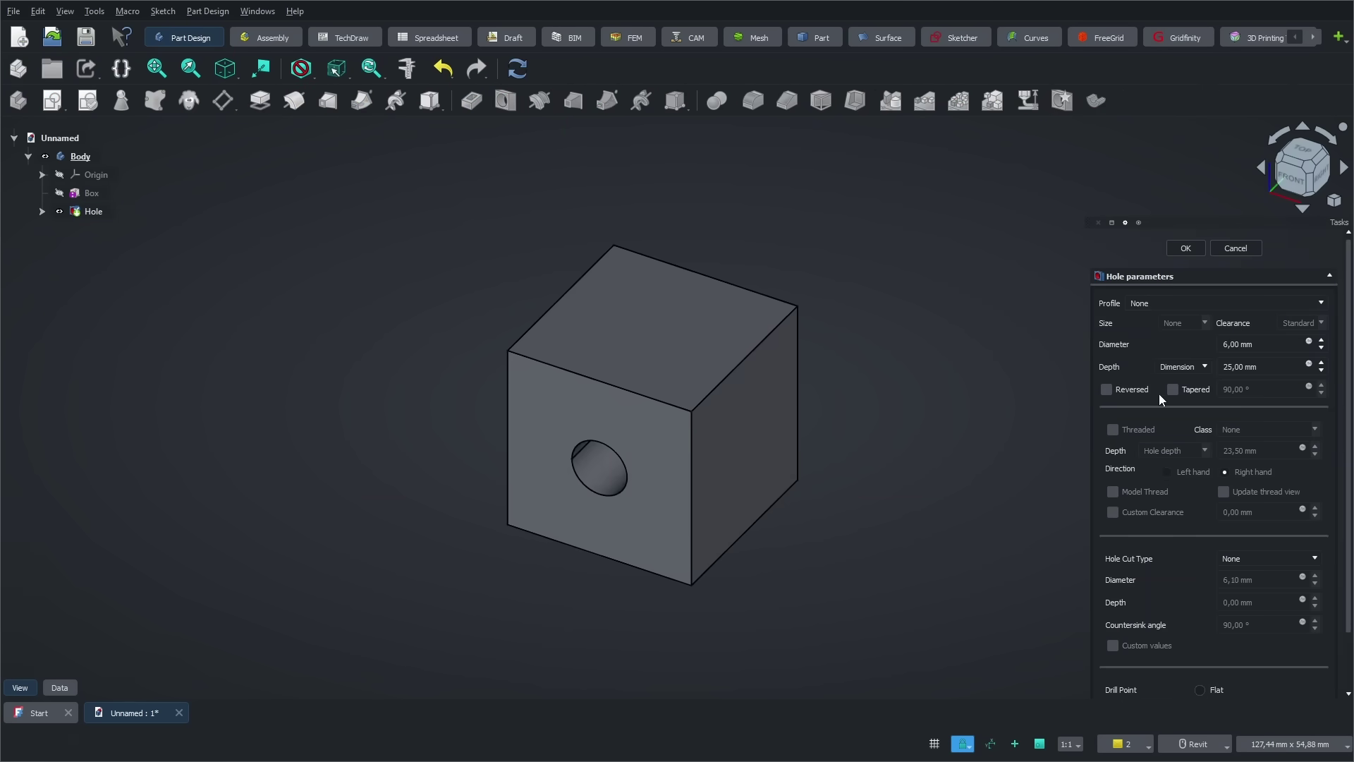
pyautogui.click(1219, 303)
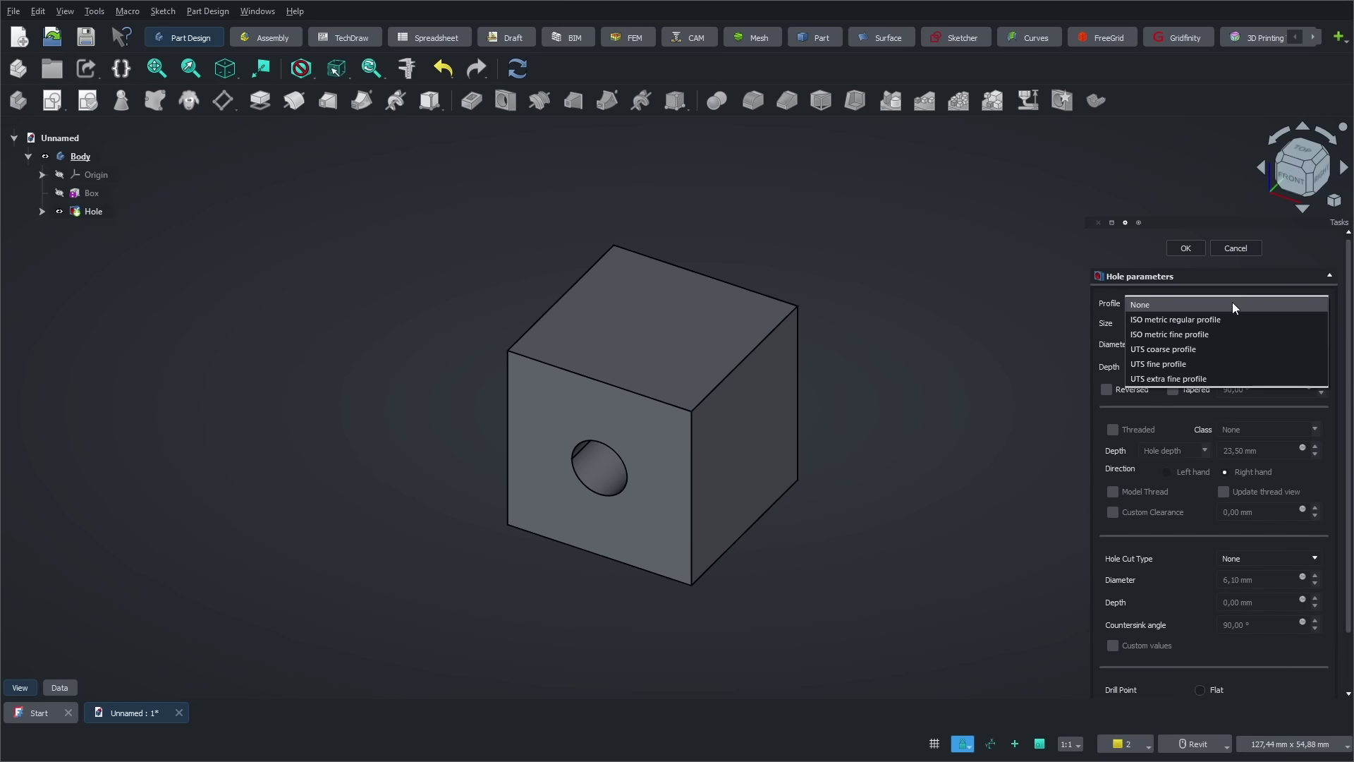
pyautogui.click(1208, 314)
pyautogui.click(1199, 324)
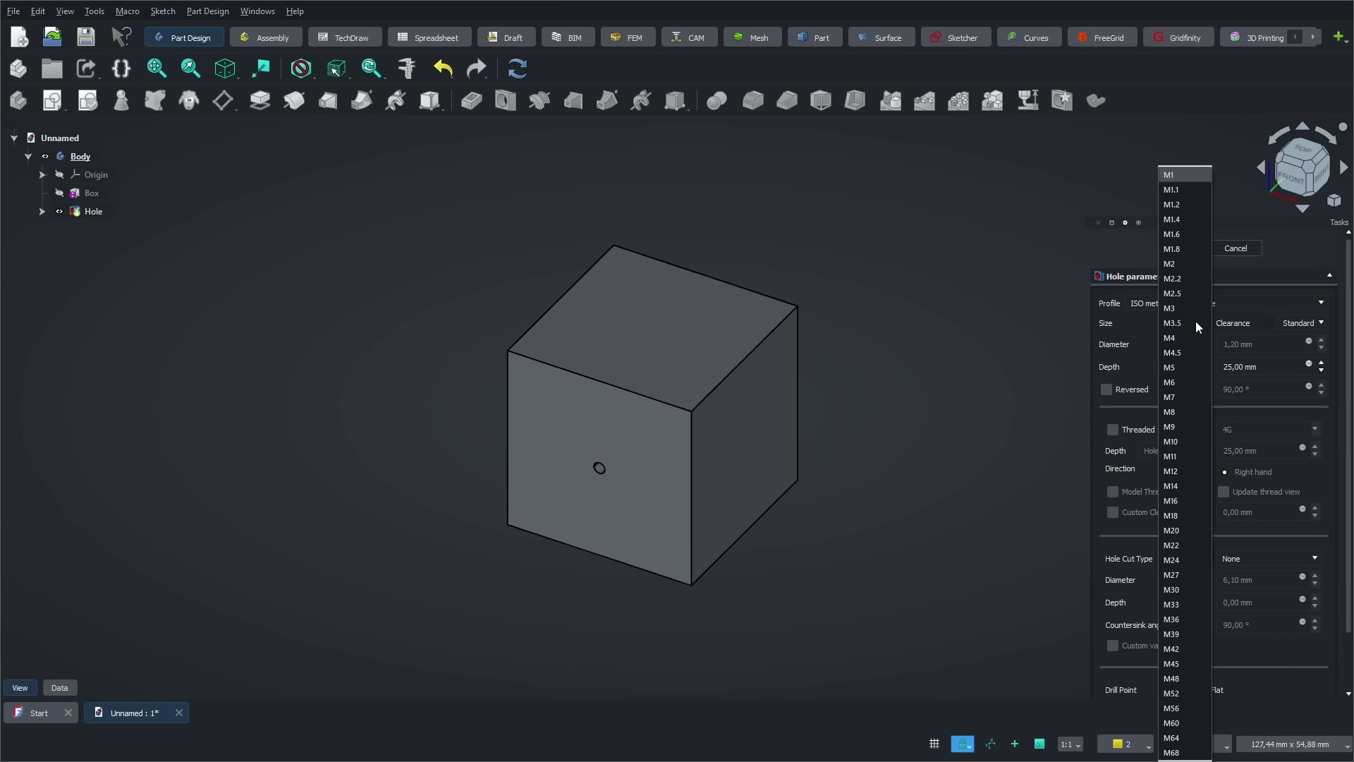
pyautogui.click(1187, 368)
pyautogui.click(1173, 366)
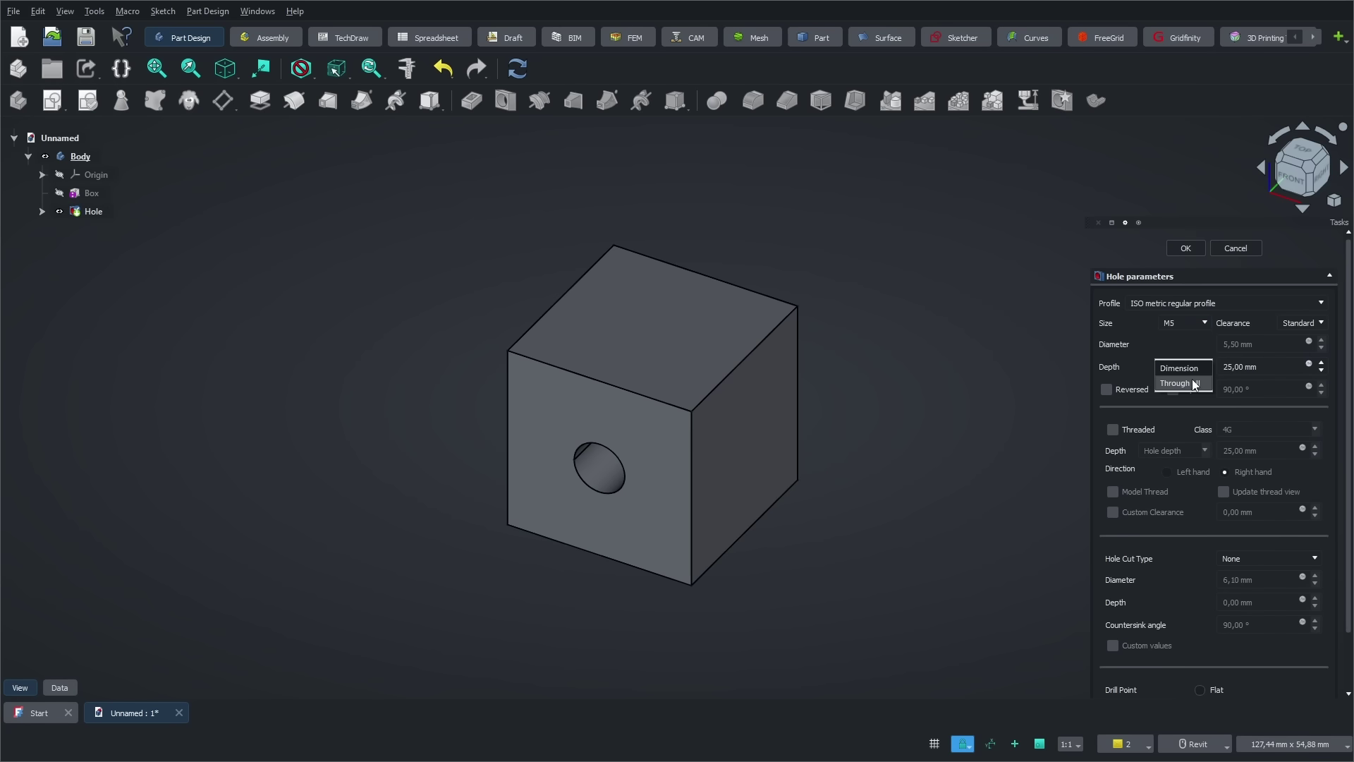
pyautogui.click(1191, 386)
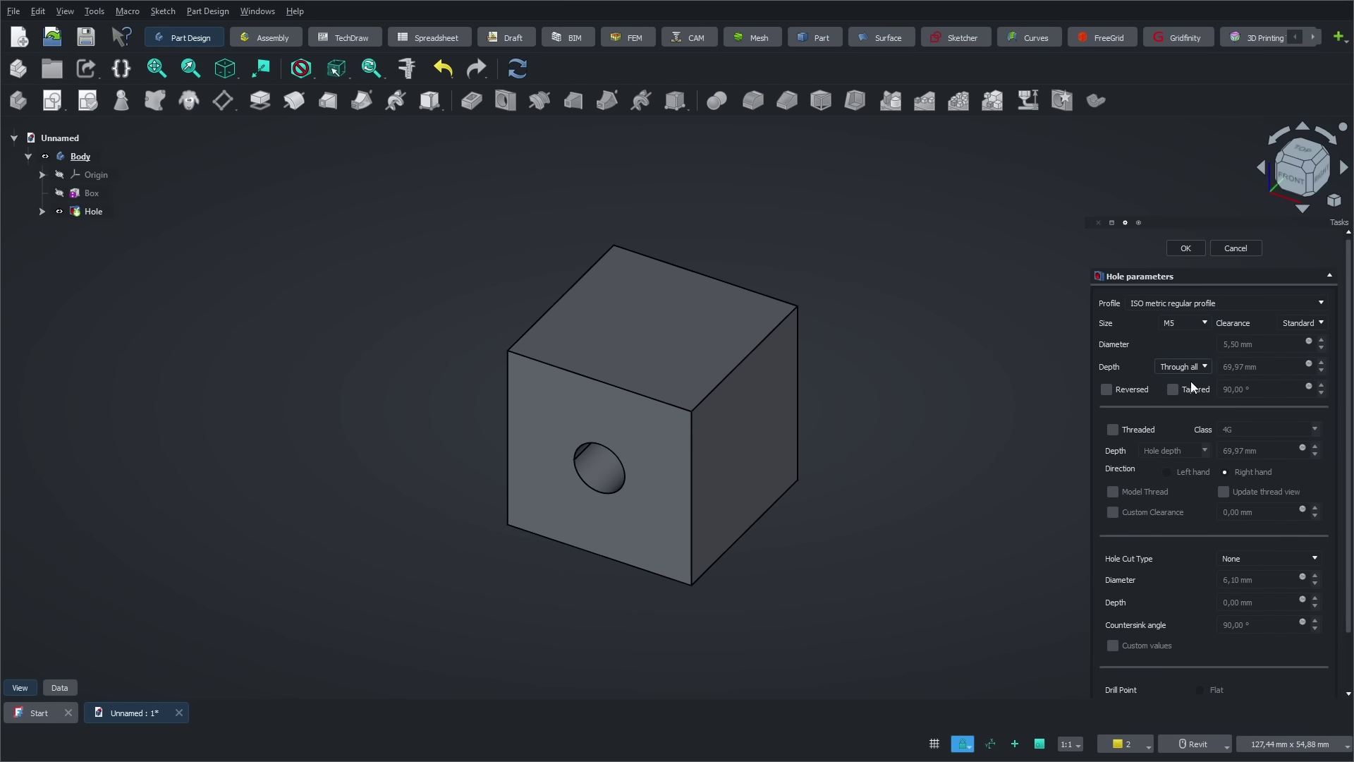
pyautogui.click(1185, 250)
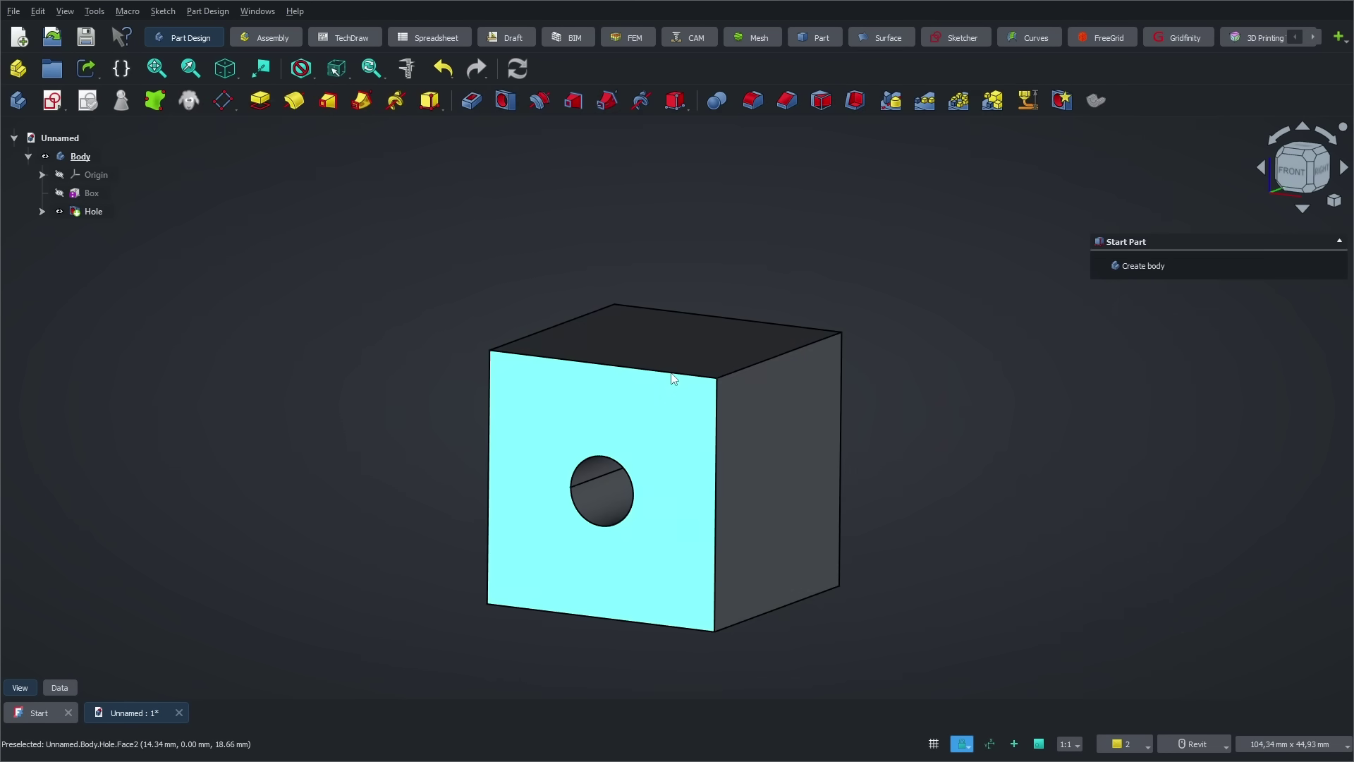
# Add a 120° teardrop shape to the Hole with the 3D-printing hole wizard.
pyautogui.click(103, 212)
pyautogui.click(1063, 100)
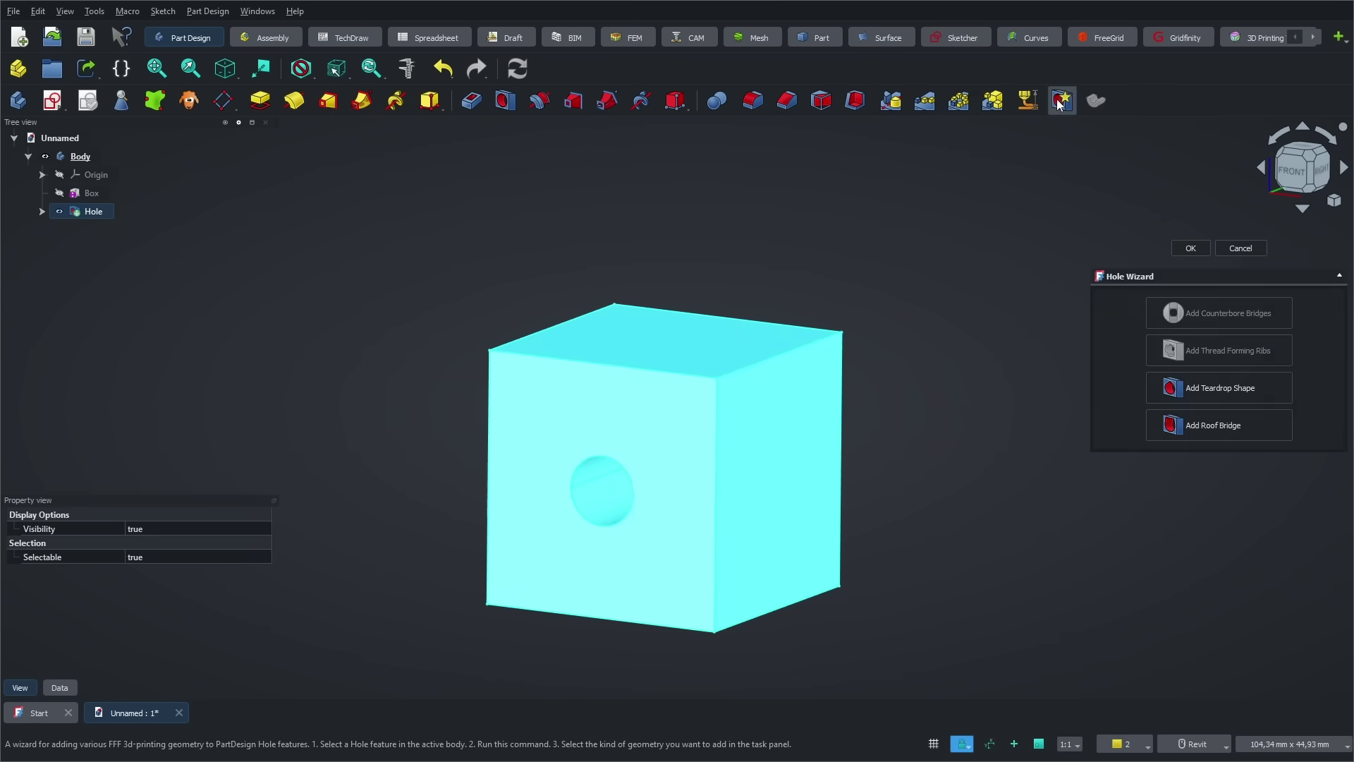
pyautogui.click(1210, 389)
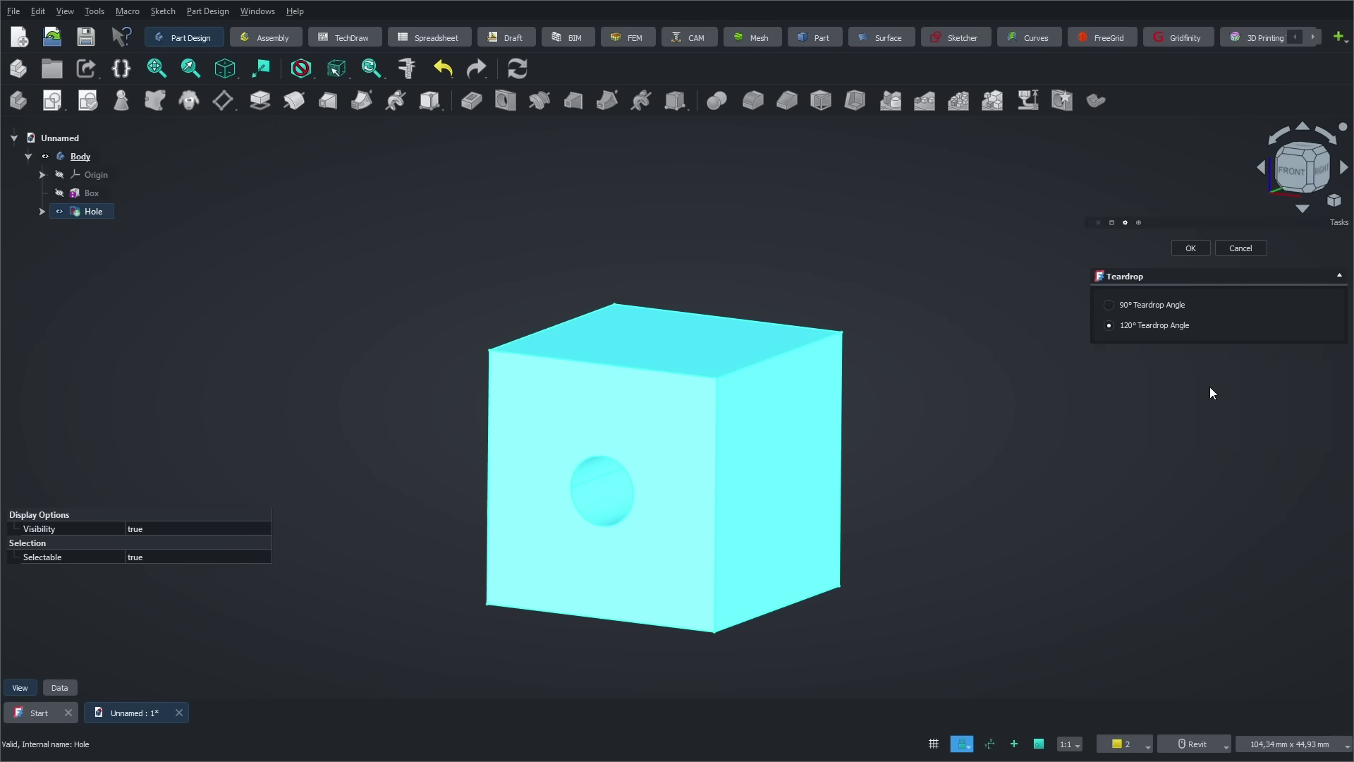
pyautogui.click(1185, 250)
pyautogui.scroll(3, 612, 467)
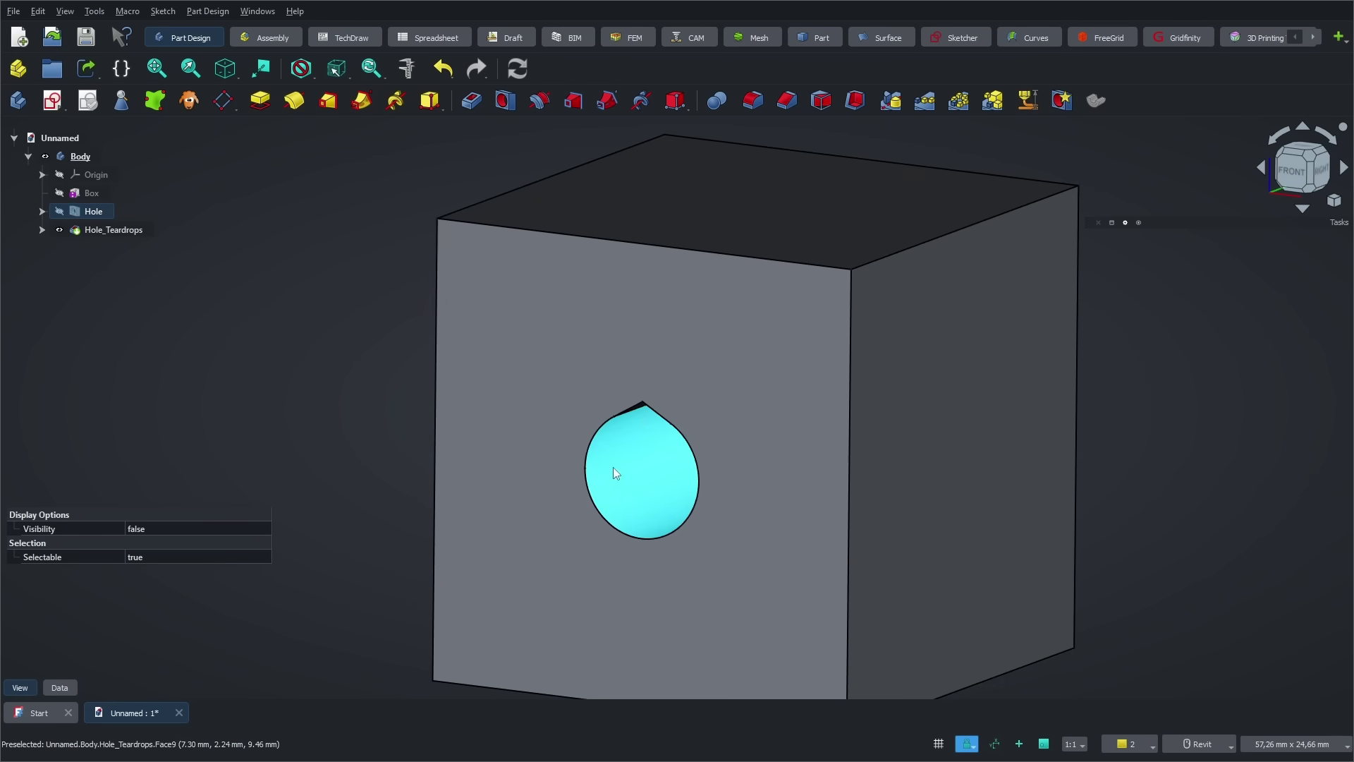
pyautogui.scroll(2, 591, 467)
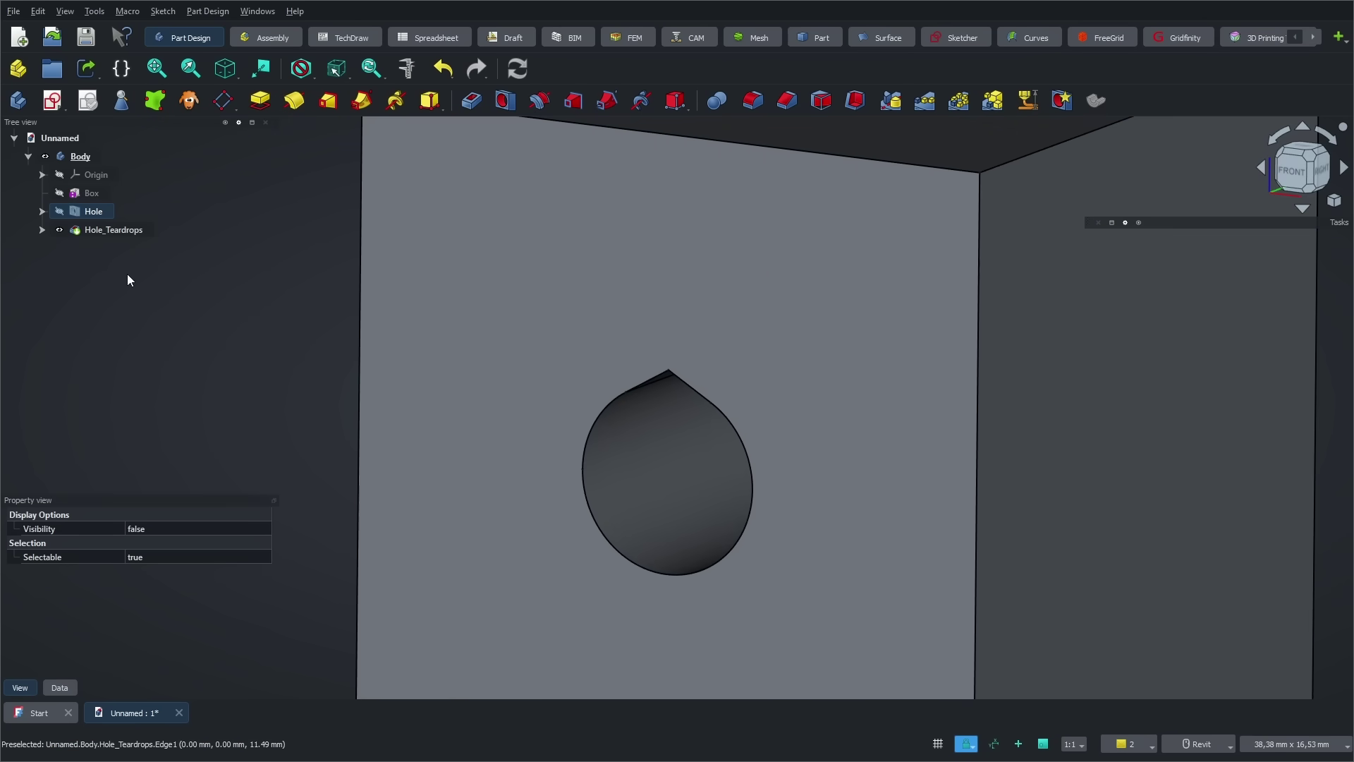
# Undo the teardrop and make the M5 hole threaded.
pyautogui.hotkey('ctrl', 'z')
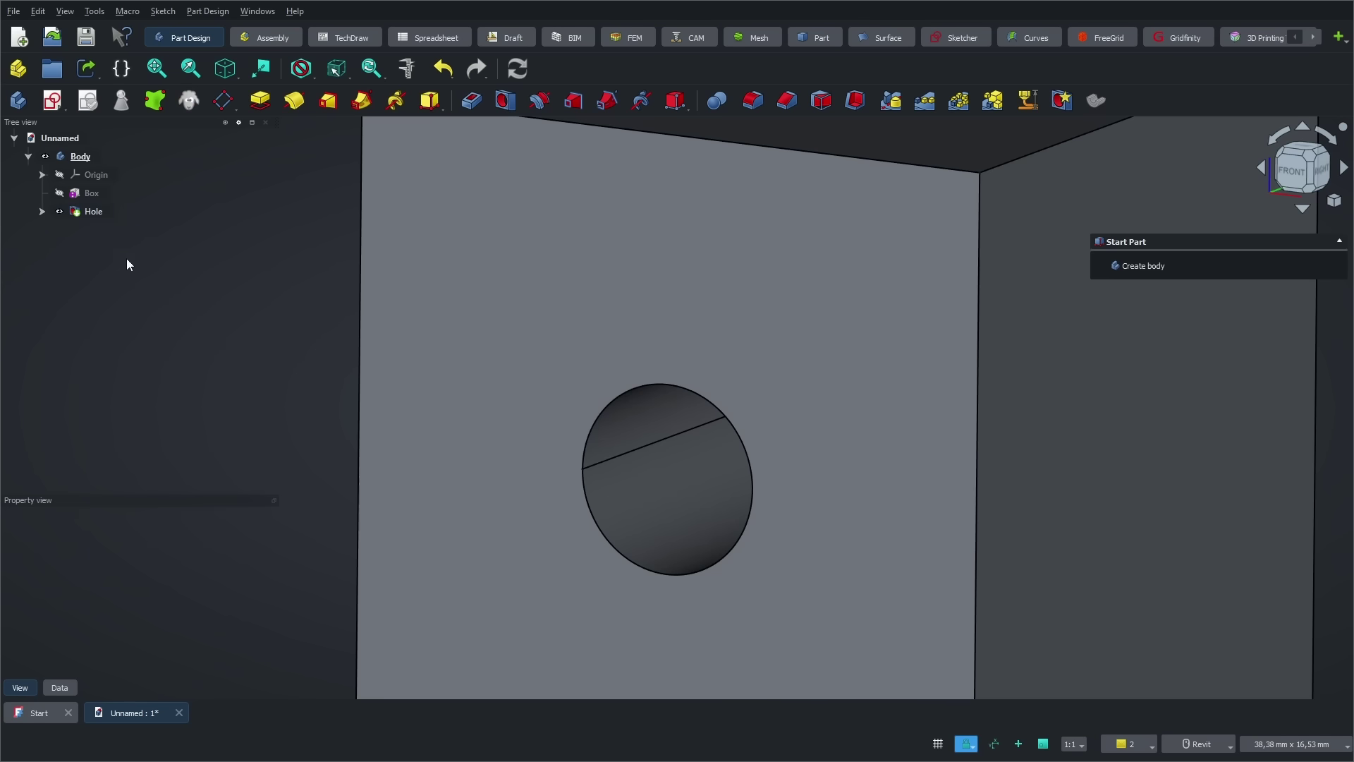
pyautogui.doubleClick(82, 211)
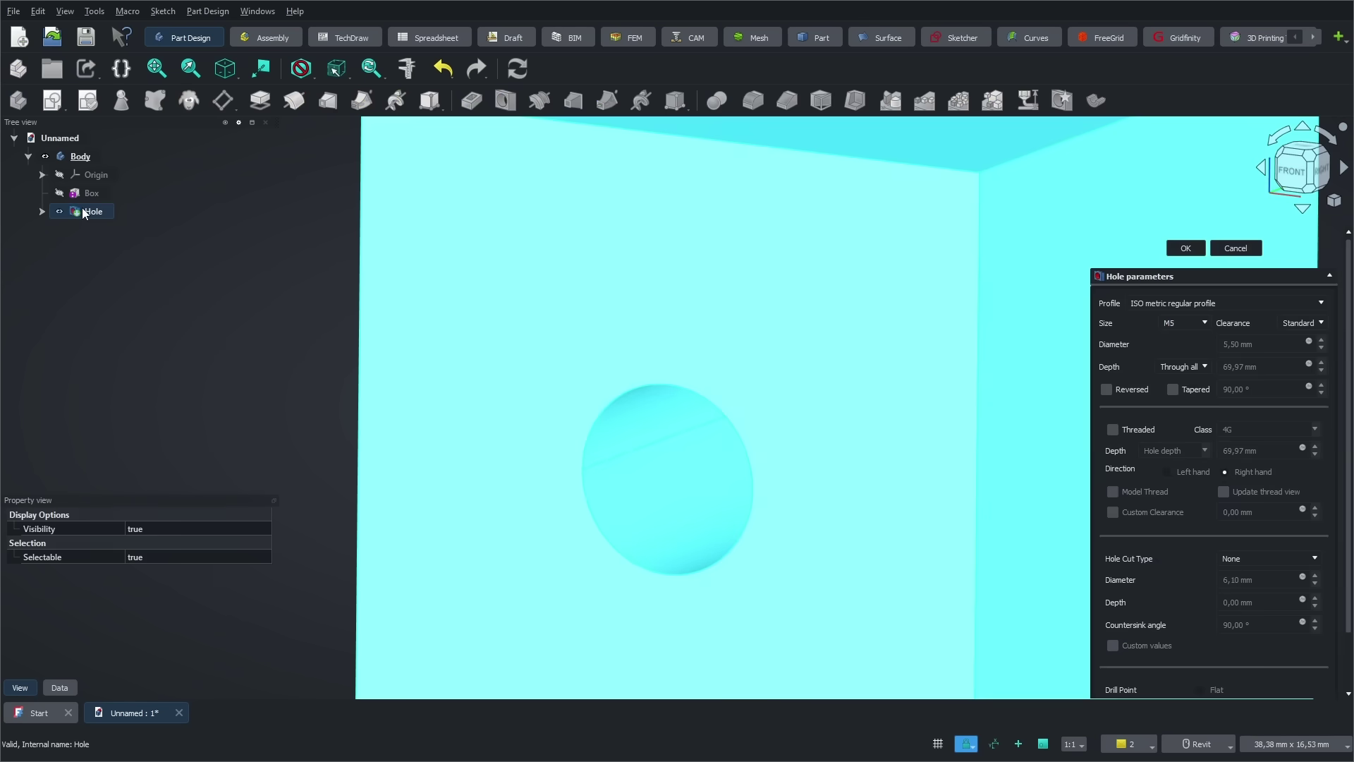
pyautogui.click(1113, 431)
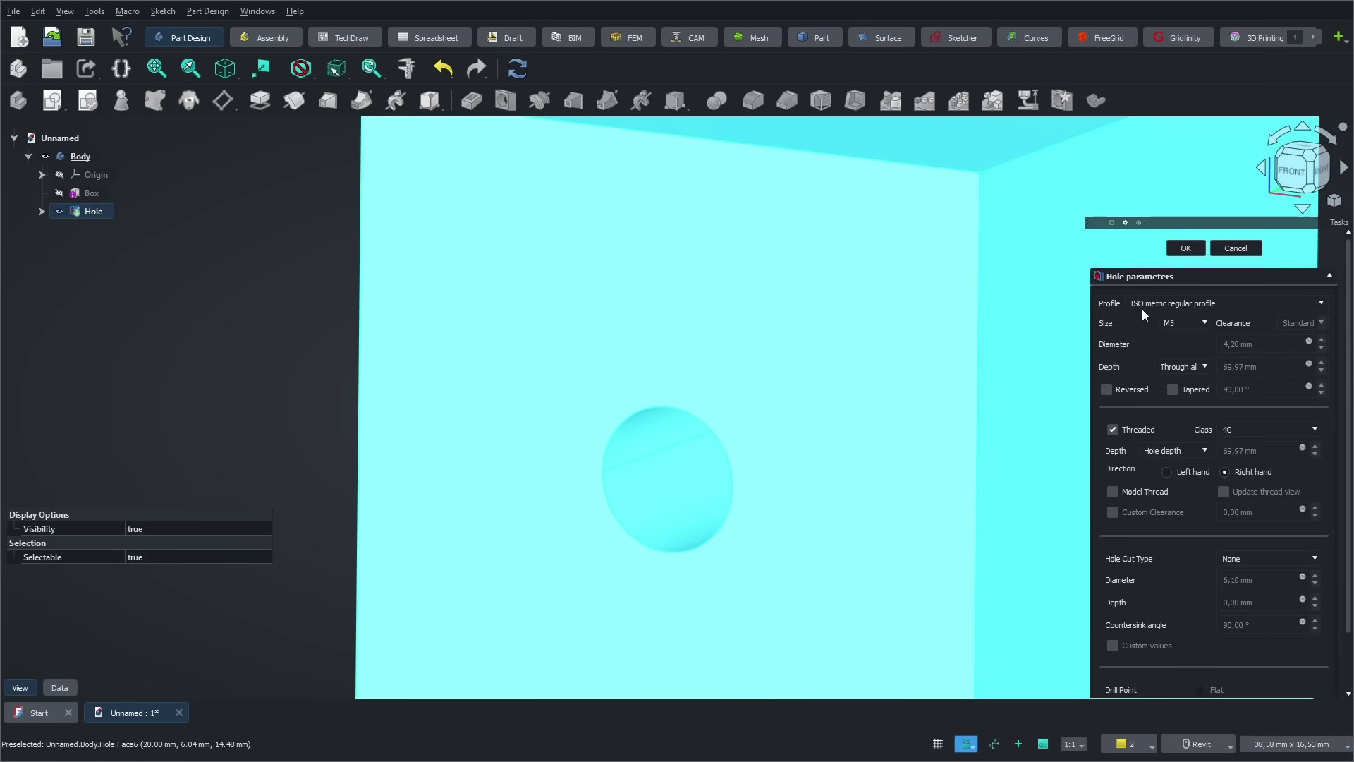
pyautogui.click(1186, 248)
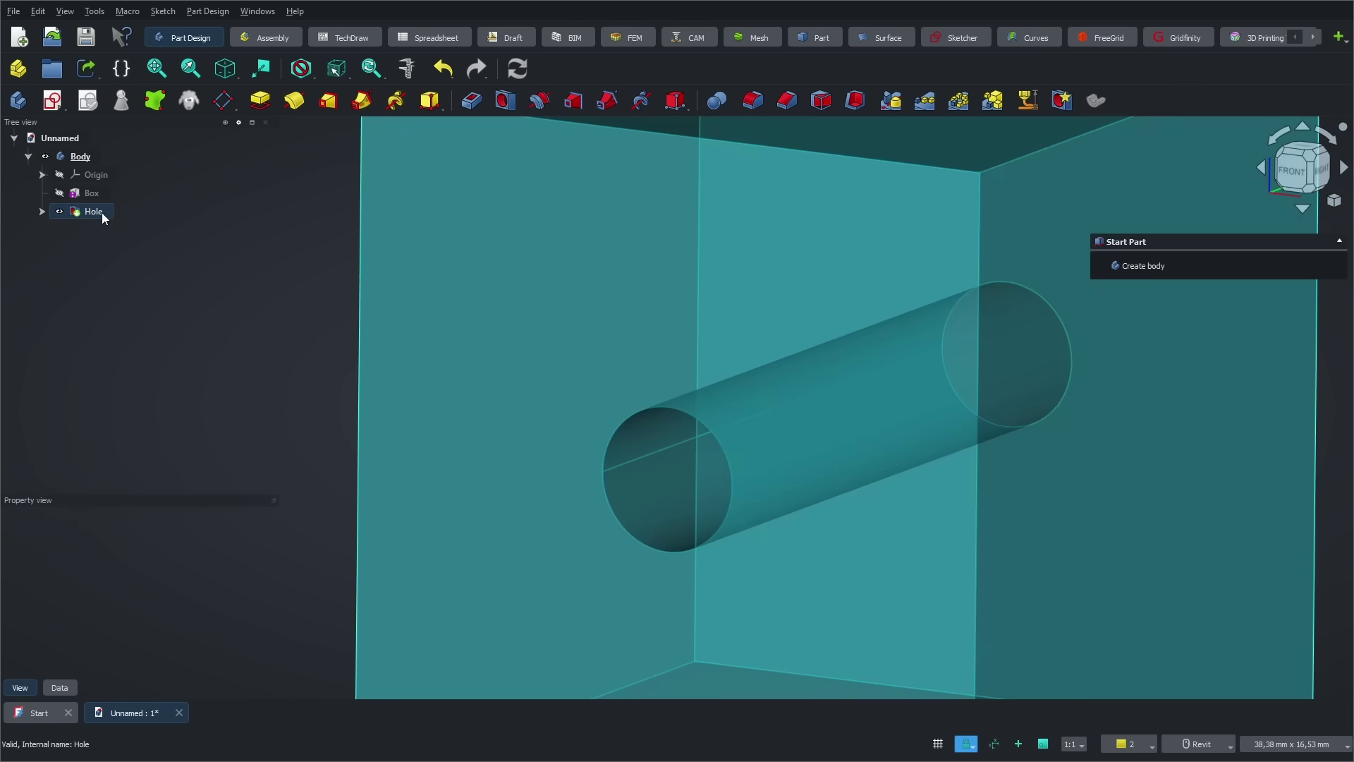
# Add thread forming ribs to the Hole with the 3D-printing hole wizard.
pyautogui.click(101, 213)
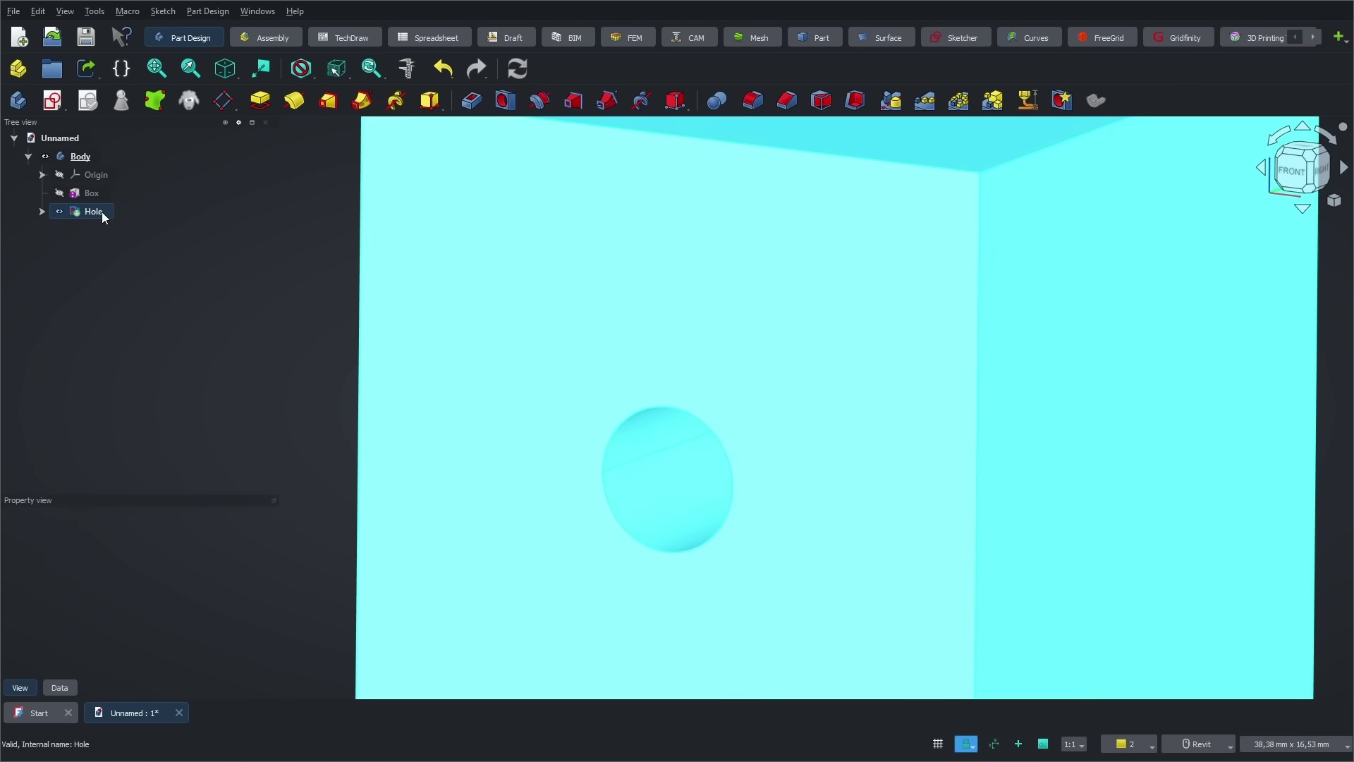
pyautogui.click(1064, 101)
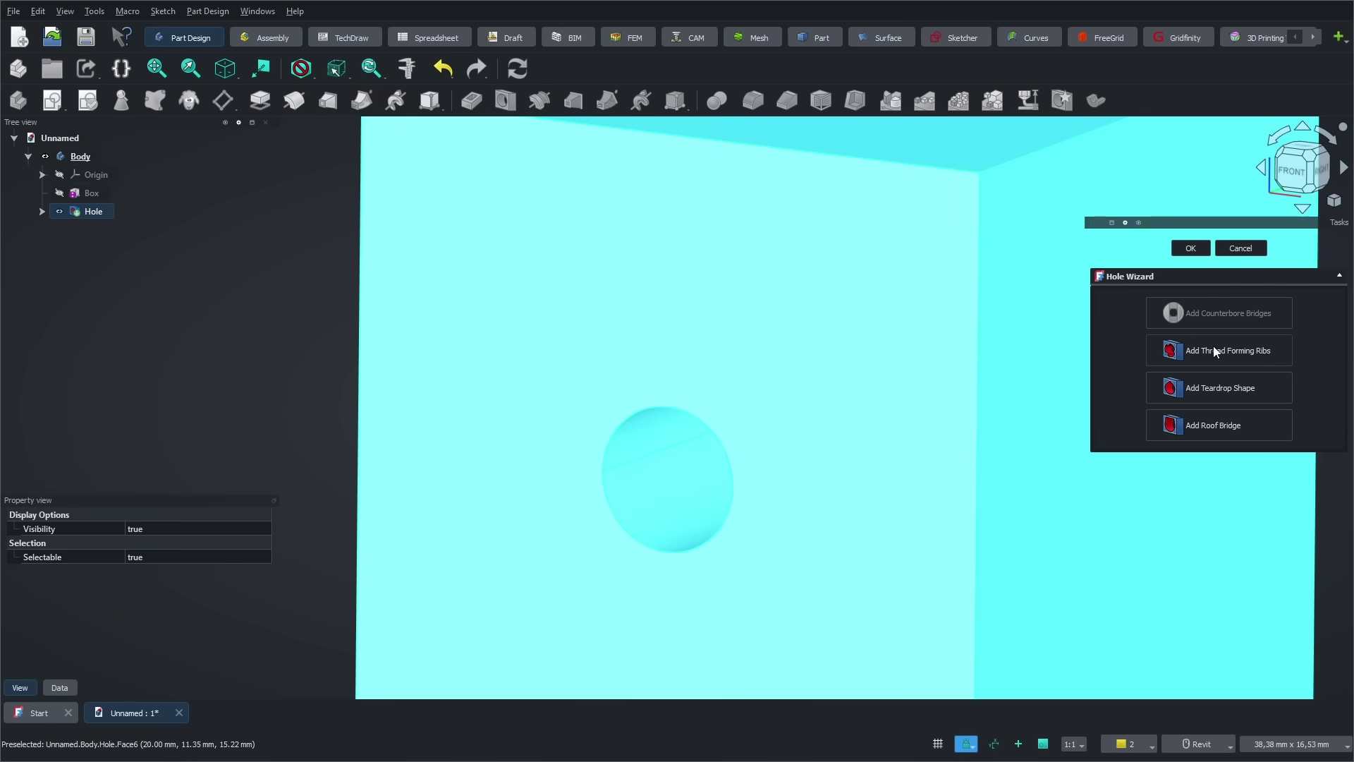
pyautogui.click(1215, 351)
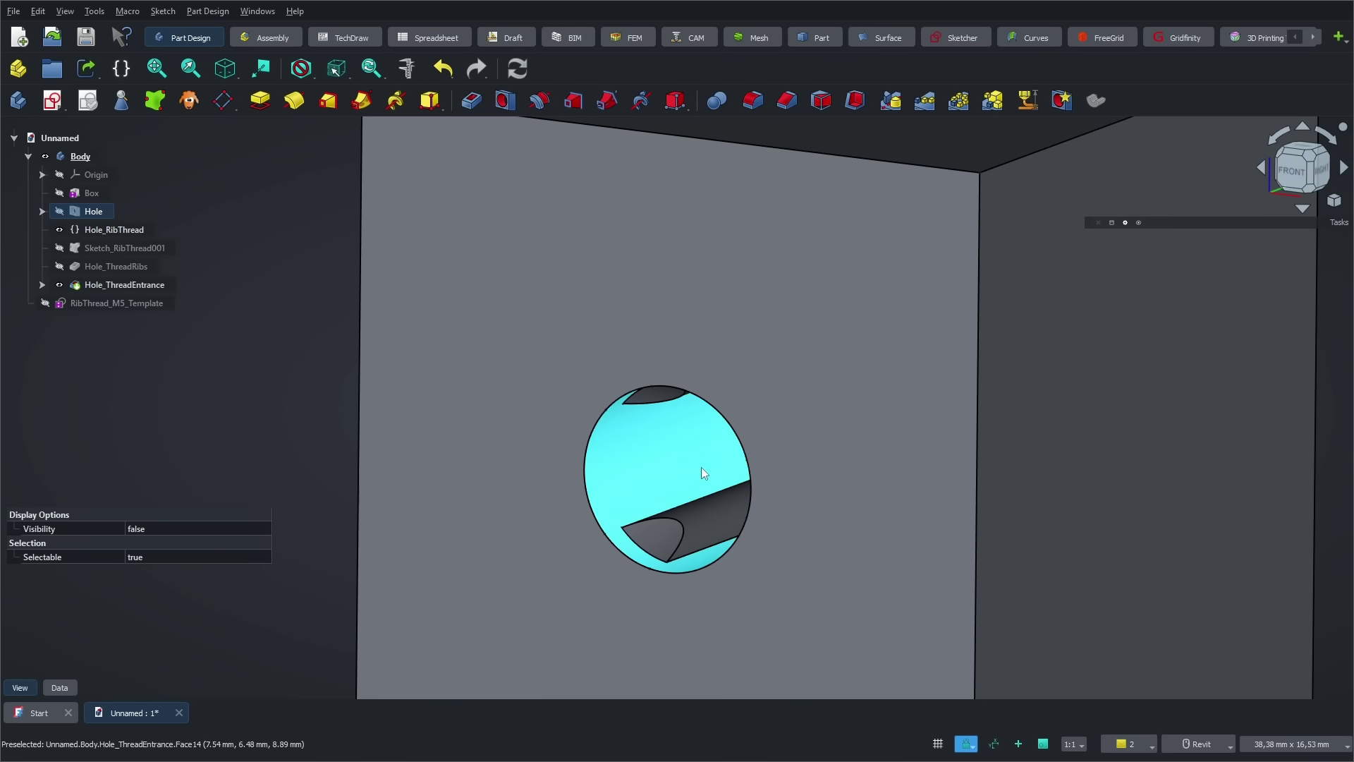
pyautogui.keyDown('shift'); pyautogui.moveTo(706, 438); pyautogui.dragTo(755, 471, button='middle'); pyautogui.keyUp('shift')
# Create the zip tie channels from Sketch001 with width 2 and thickness 1,50 mm.
pyautogui.keyDown('shift'); pyautogui.moveTo(840, 397); pyautogui.dragTo(782, 421, button='middle'); pyautogui.keyUp('shift')
pyautogui.scroll(-3, 659, 481)
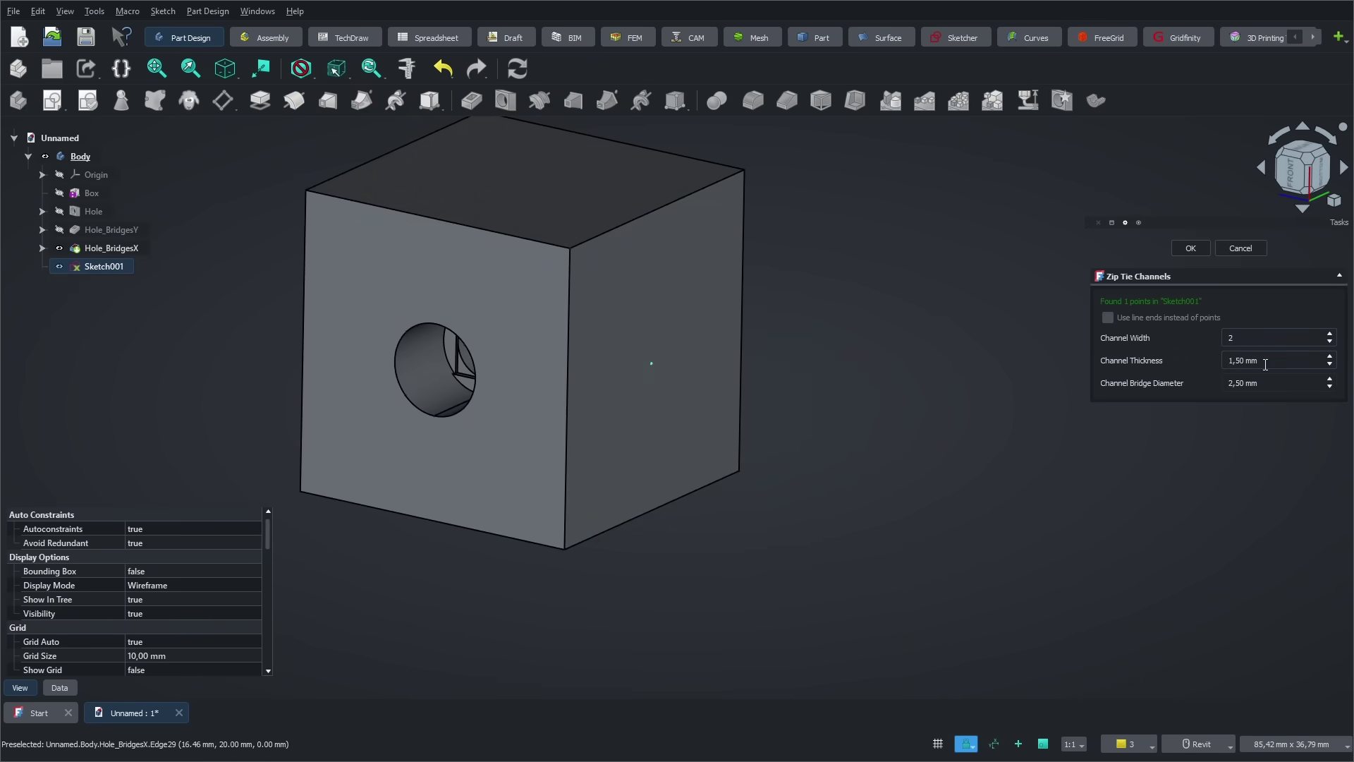
pyautogui.click(1190, 248)
# Open a new empty document, Unnamed1, next to the test cube document.
pyautogui.scroll(3, 760, 365)
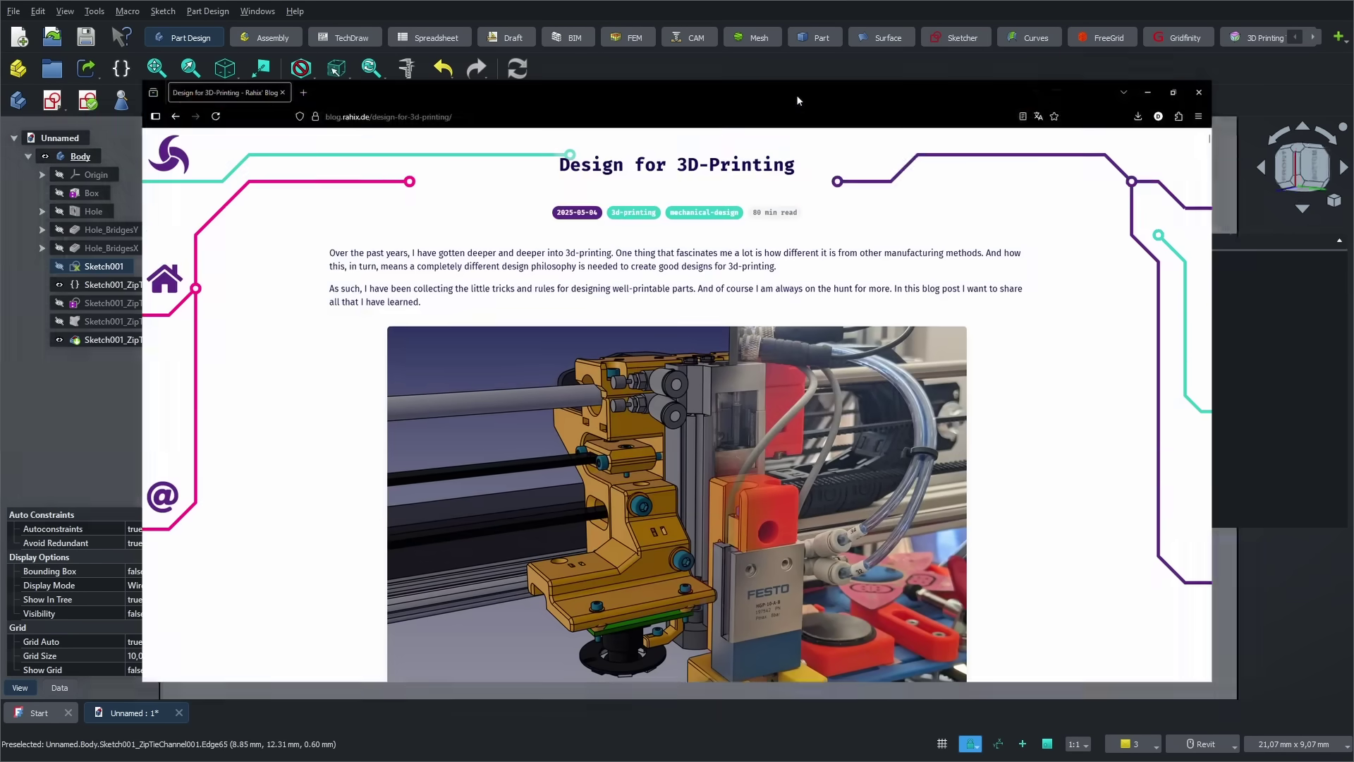
pyautogui.middleClick(1102, 272)
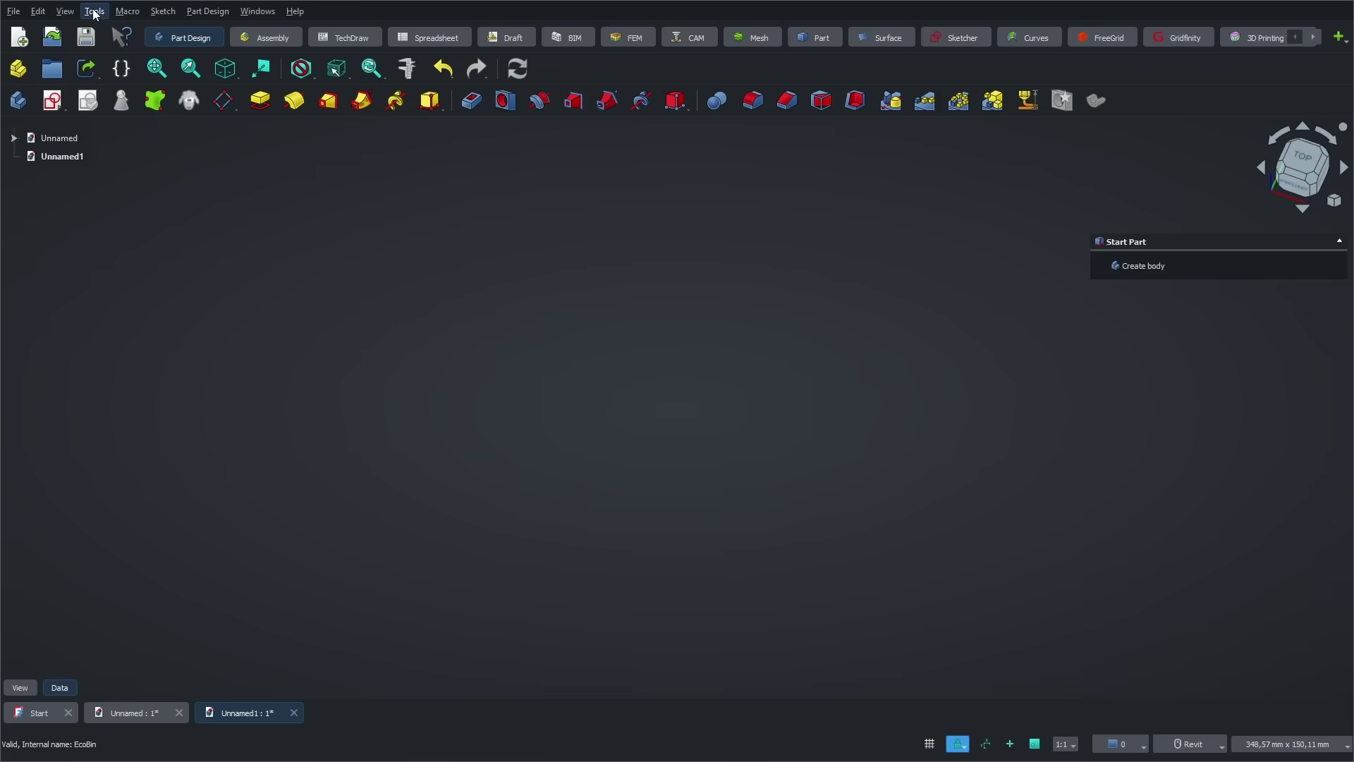
pyautogui.click(95, 12)
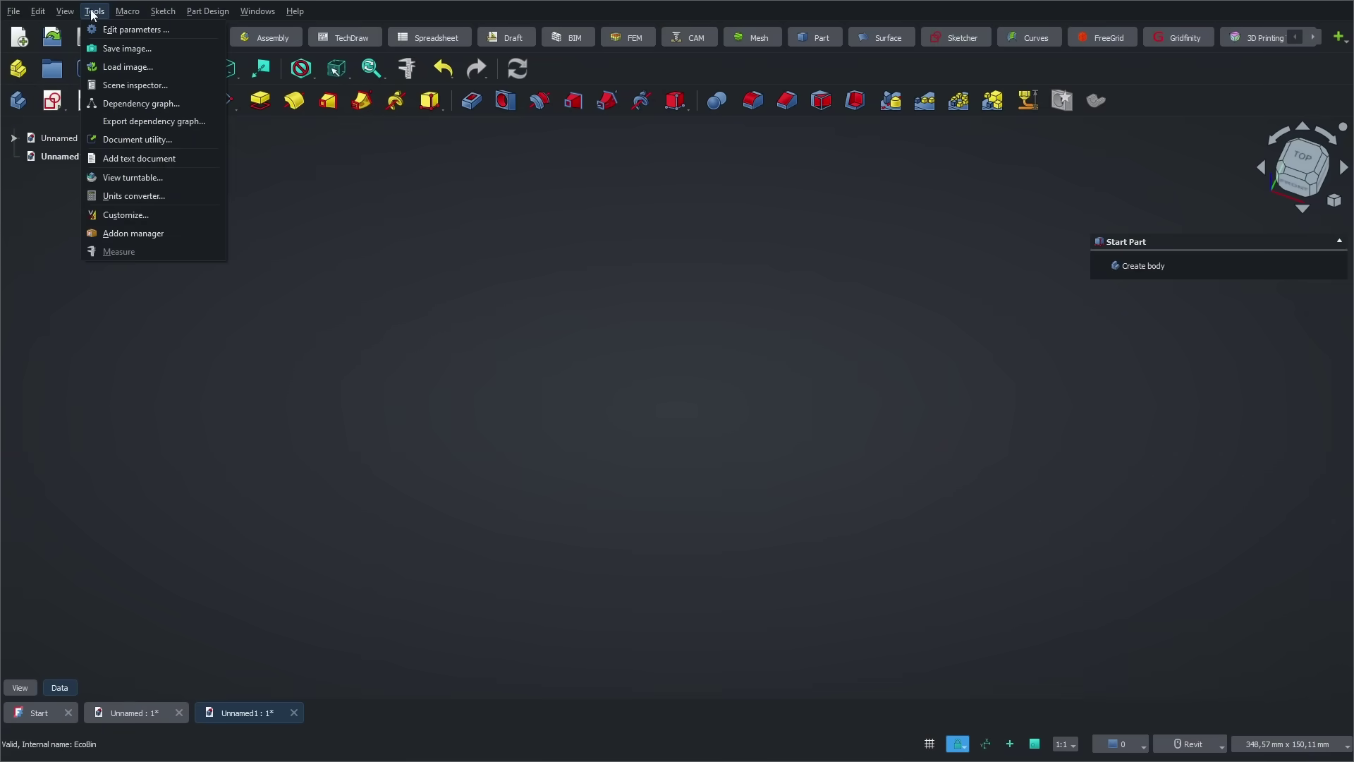
pyautogui.click(129, 233)
pyautogui.click(692, 213)
pyautogui.write('g')
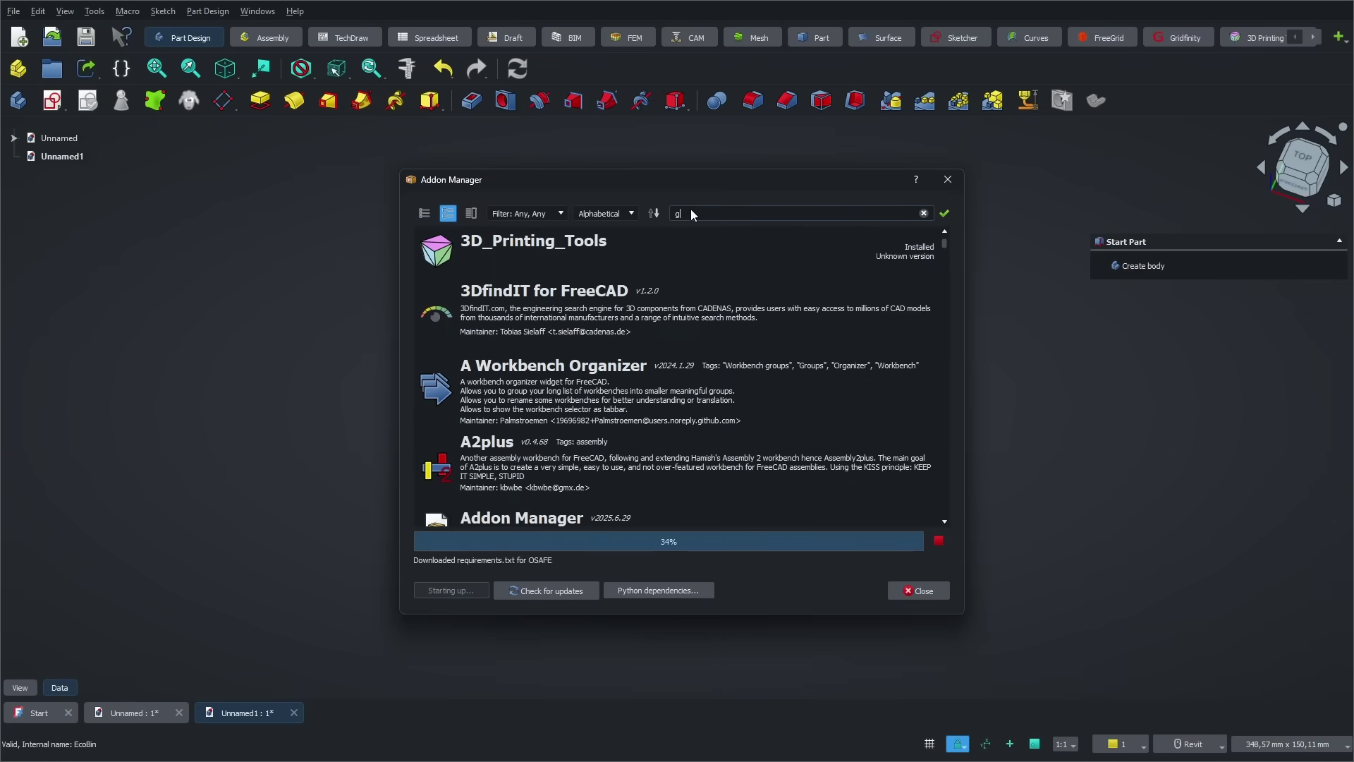
pyautogui.write('ri')
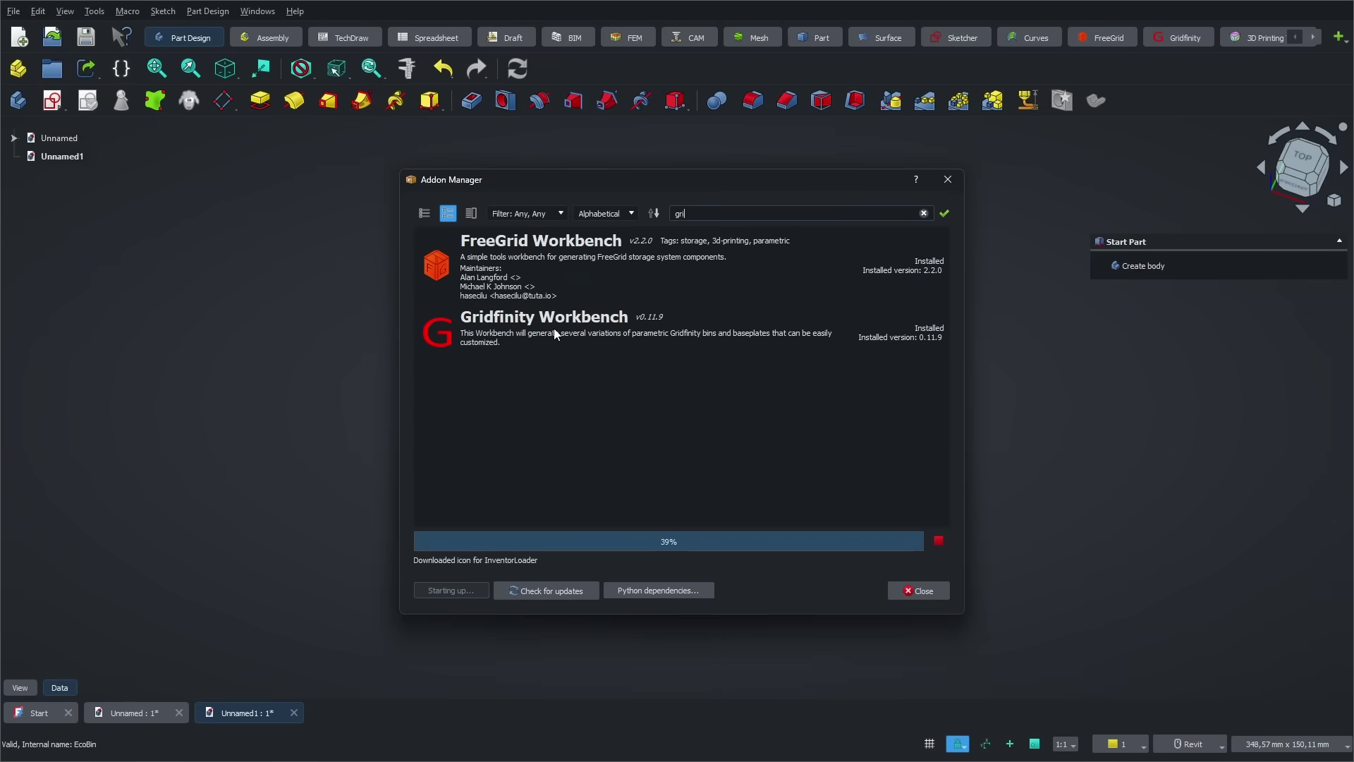
pyautogui.click(555, 335)
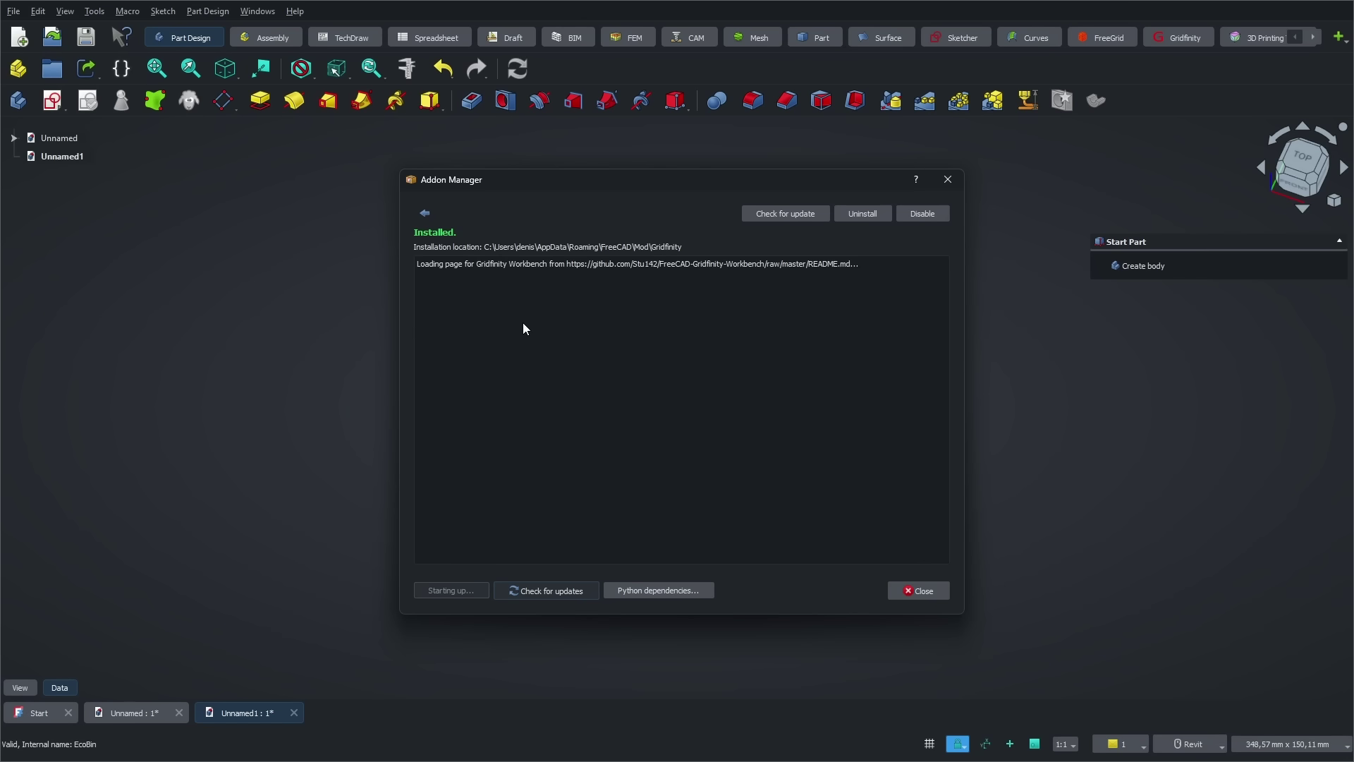
pyautogui.click(947, 180)
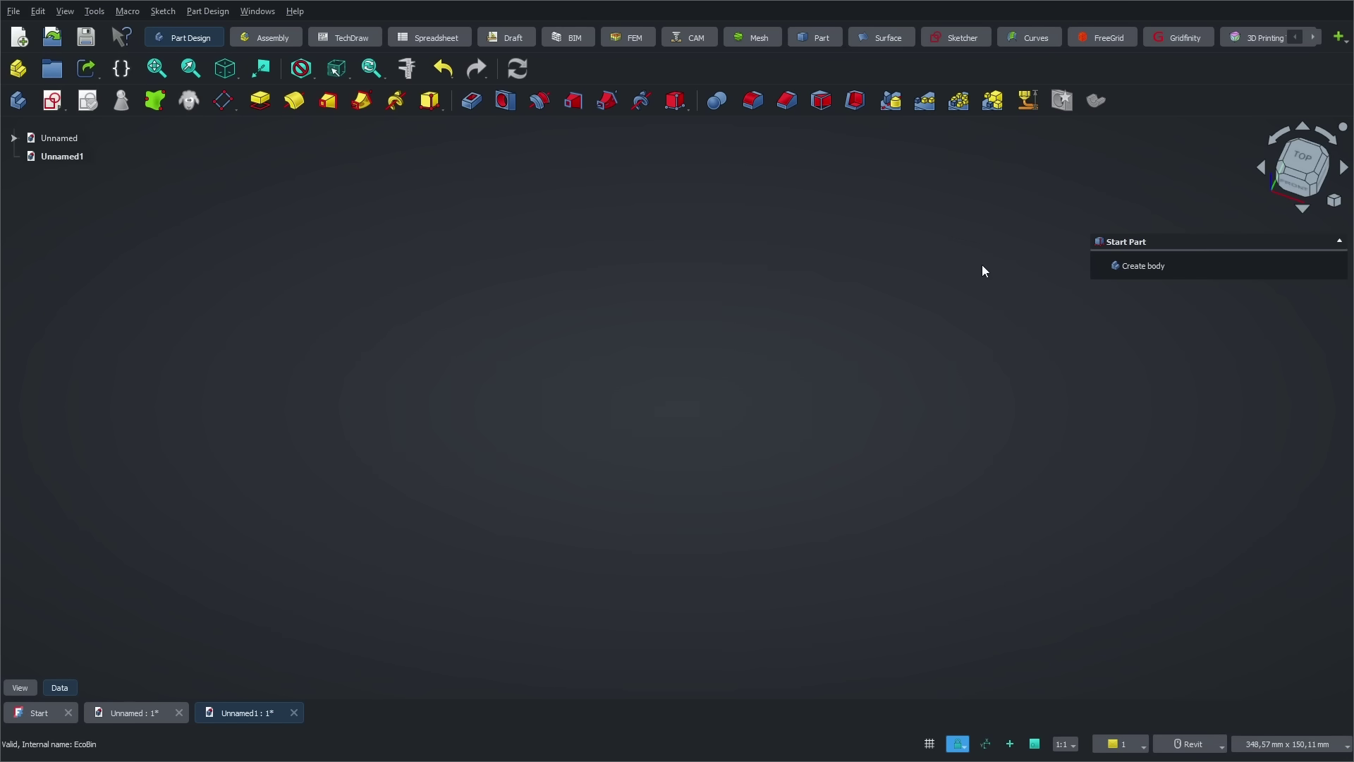
# Create a Gridfinity baseplate sized 5 by 3 grid units.
pyautogui.click(1177, 40)
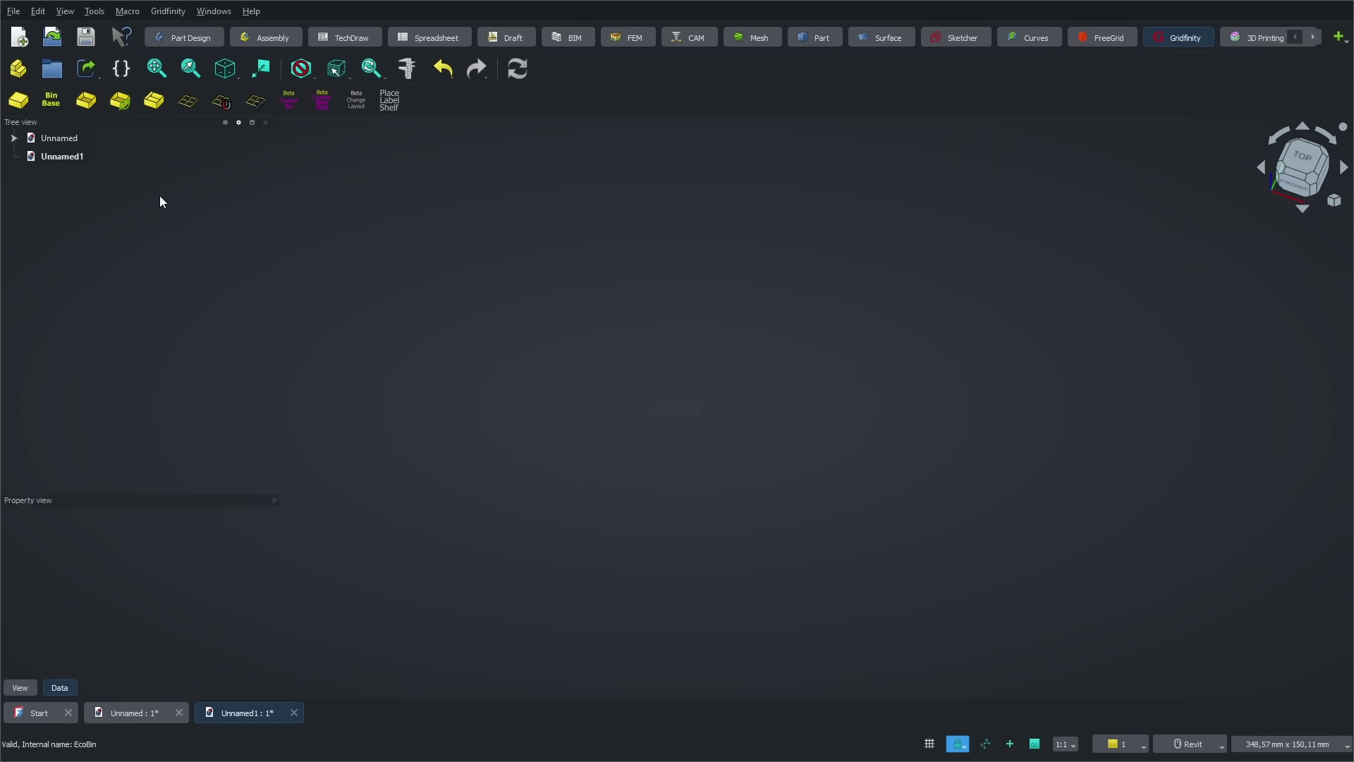
pyautogui.click(187, 102)
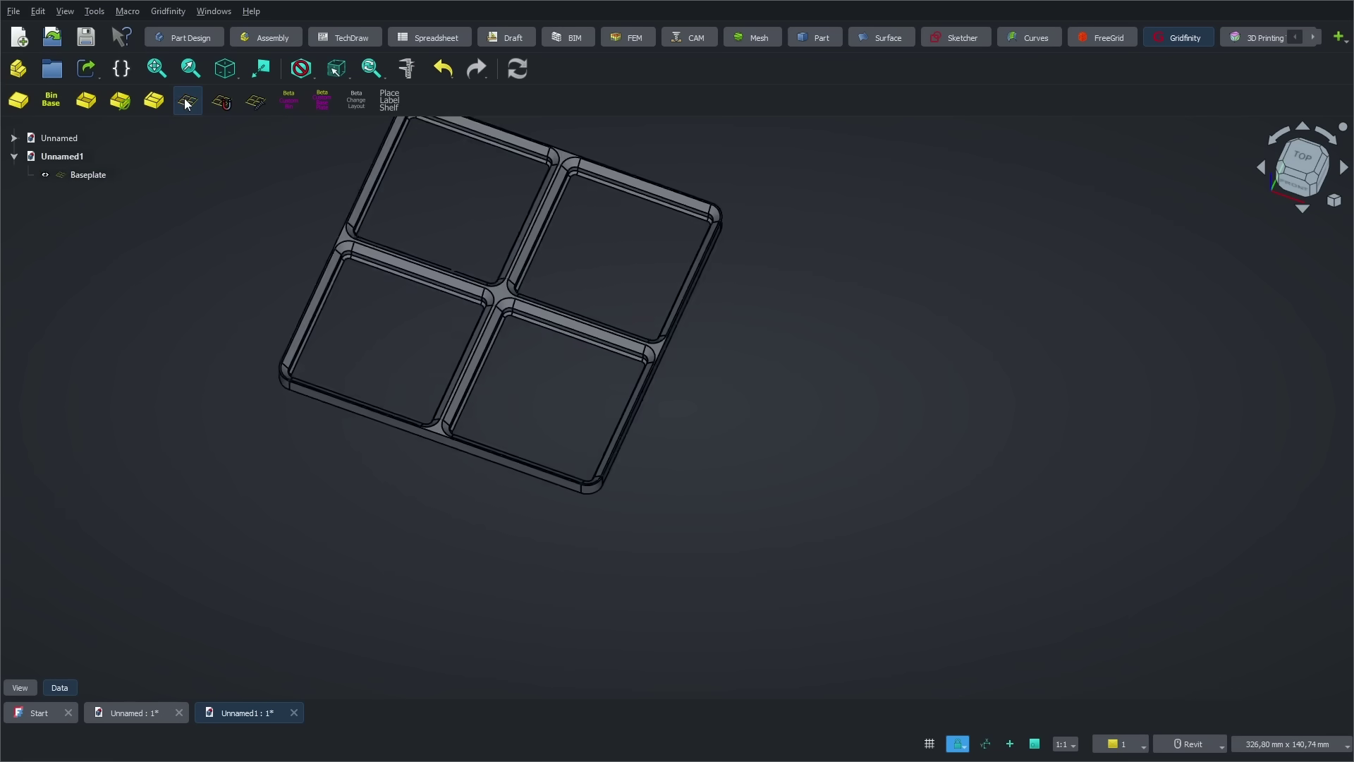
pyautogui.click(88, 174)
pyautogui.doubleClick(191, 584)
pyautogui.write('5')
pyautogui.press('Return')
pyautogui.doubleClick(190, 598)
pyautogui.write('3')
pyautogui.press('Return')
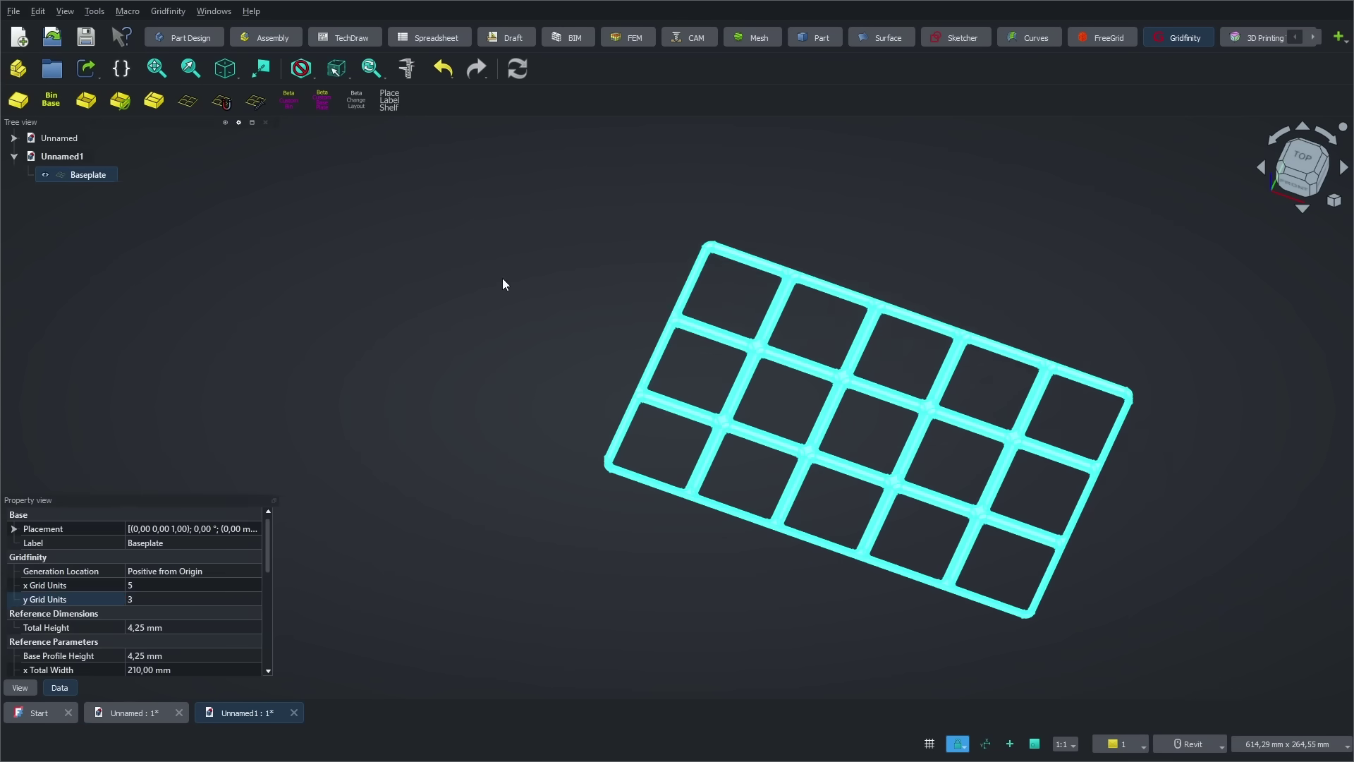
pyautogui.click(503, 284)
# Hide the PartsBin and Baseplate and add a blank bin sized 1 by 4 grid units.
pyautogui.click(153, 100)
pyautogui.click(44, 176)
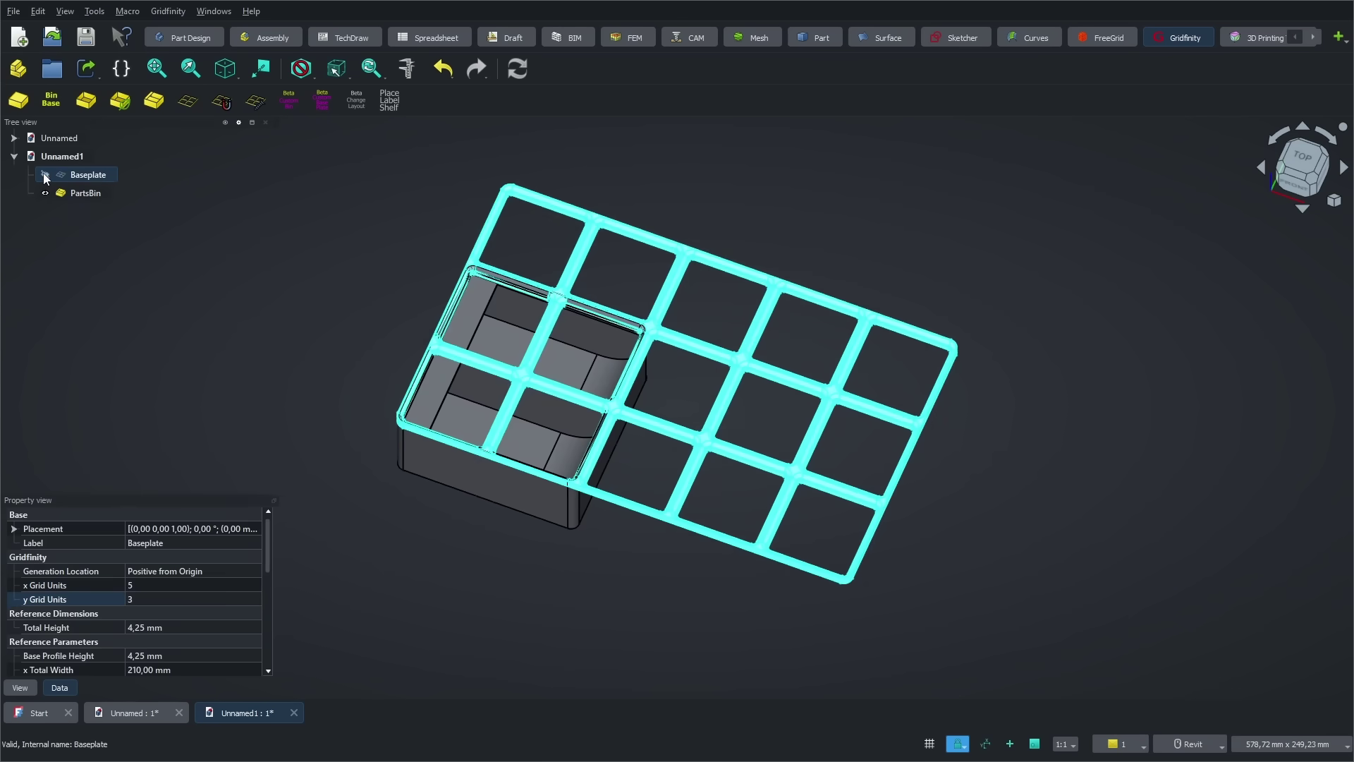
pyautogui.click(44, 193)
pyautogui.click(19, 100)
pyautogui.click(44, 175)
pyautogui.click(520, 369)
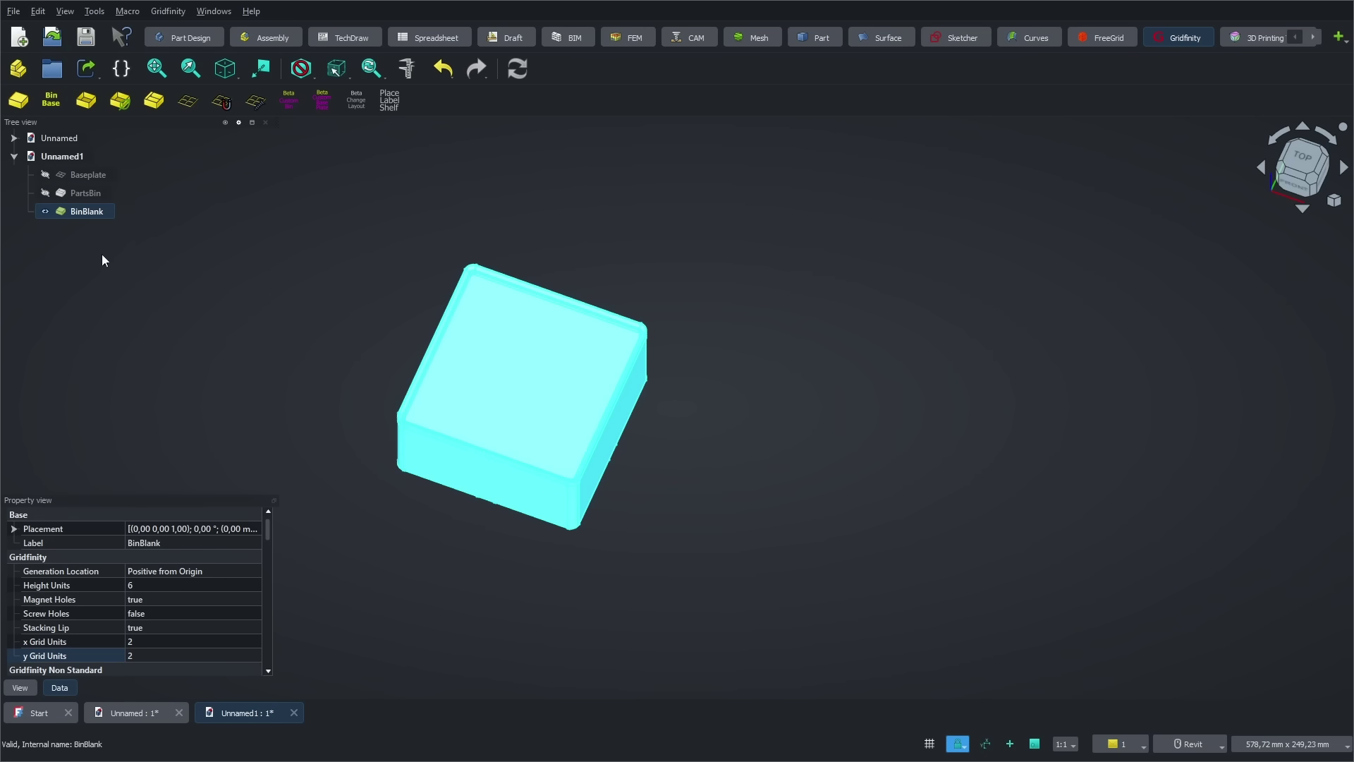
pyautogui.doubleClick(156, 641)
pyautogui.write('1')
pyautogui.press('Return')
pyautogui.doubleClick(155, 655)
pyautogui.write('4')
pyautogui.press('Return')
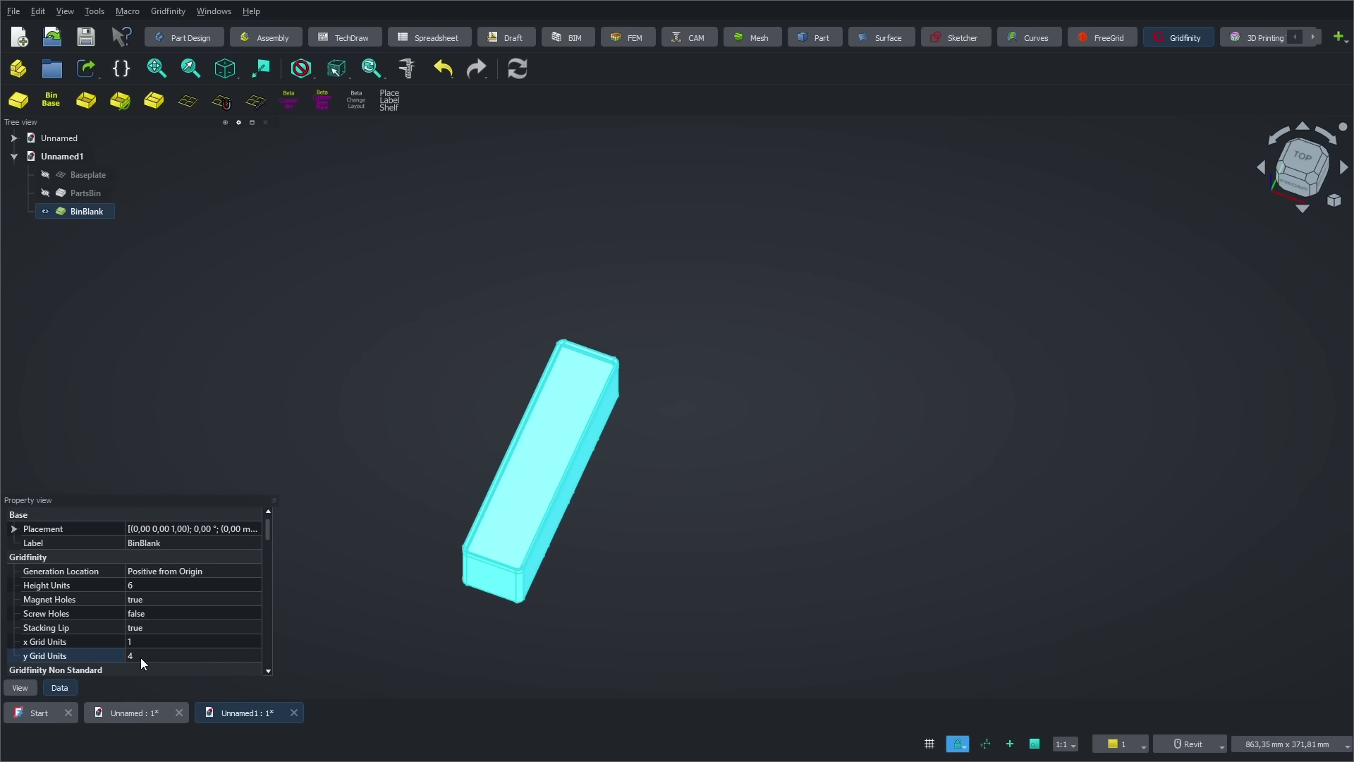
# Show the Baseplate again and resize the blank bin to 4 by 1 grid units.
pyautogui.click(87, 175)
pyautogui.click(45, 174)
pyautogui.click(87, 211)
pyautogui.doubleClick(155, 641)
pyautogui.write('4')
pyautogui.press('Return')
pyautogui.doubleClick(156, 655)
pyautogui.write('1')
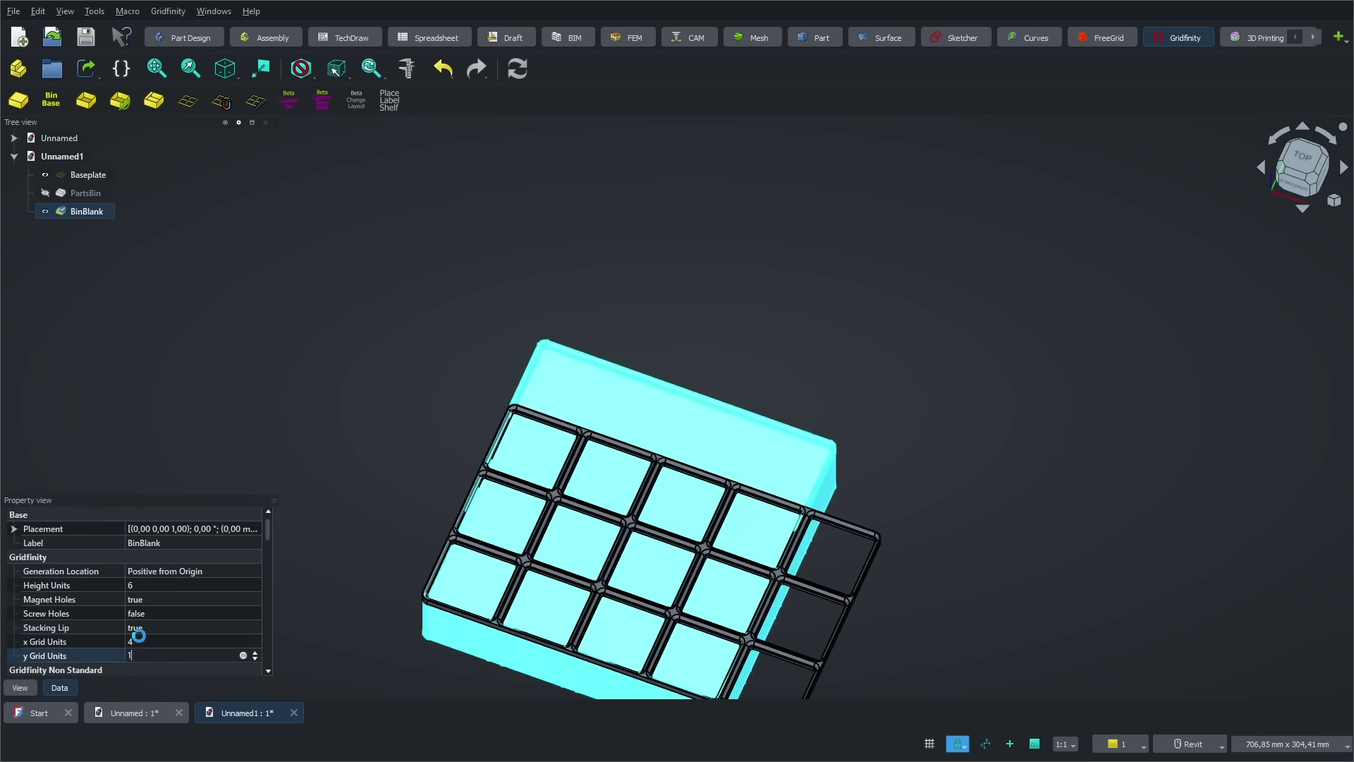
pyautogui.press('Return')
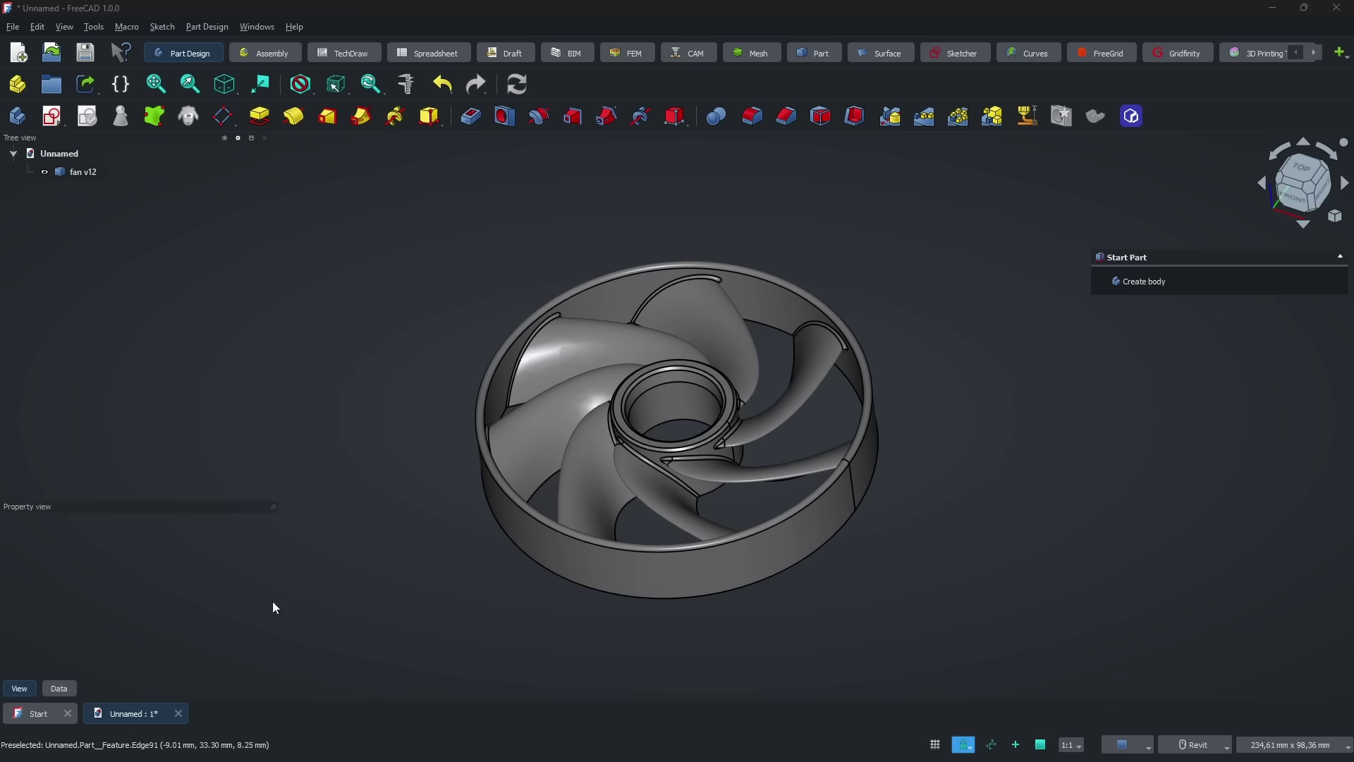
# Send the fan v12 model to QIDI Studio.
pyautogui.click(89, 174)
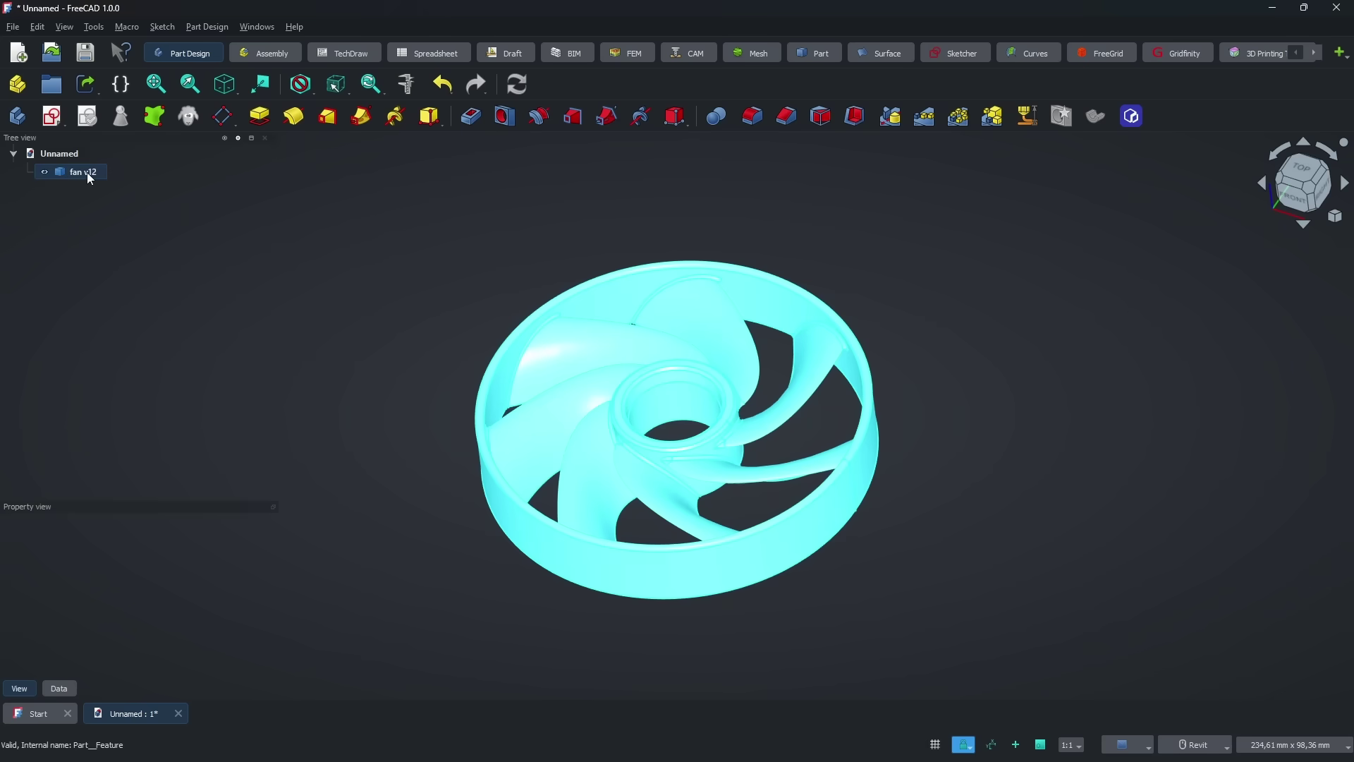
pyautogui.click(1132, 116)
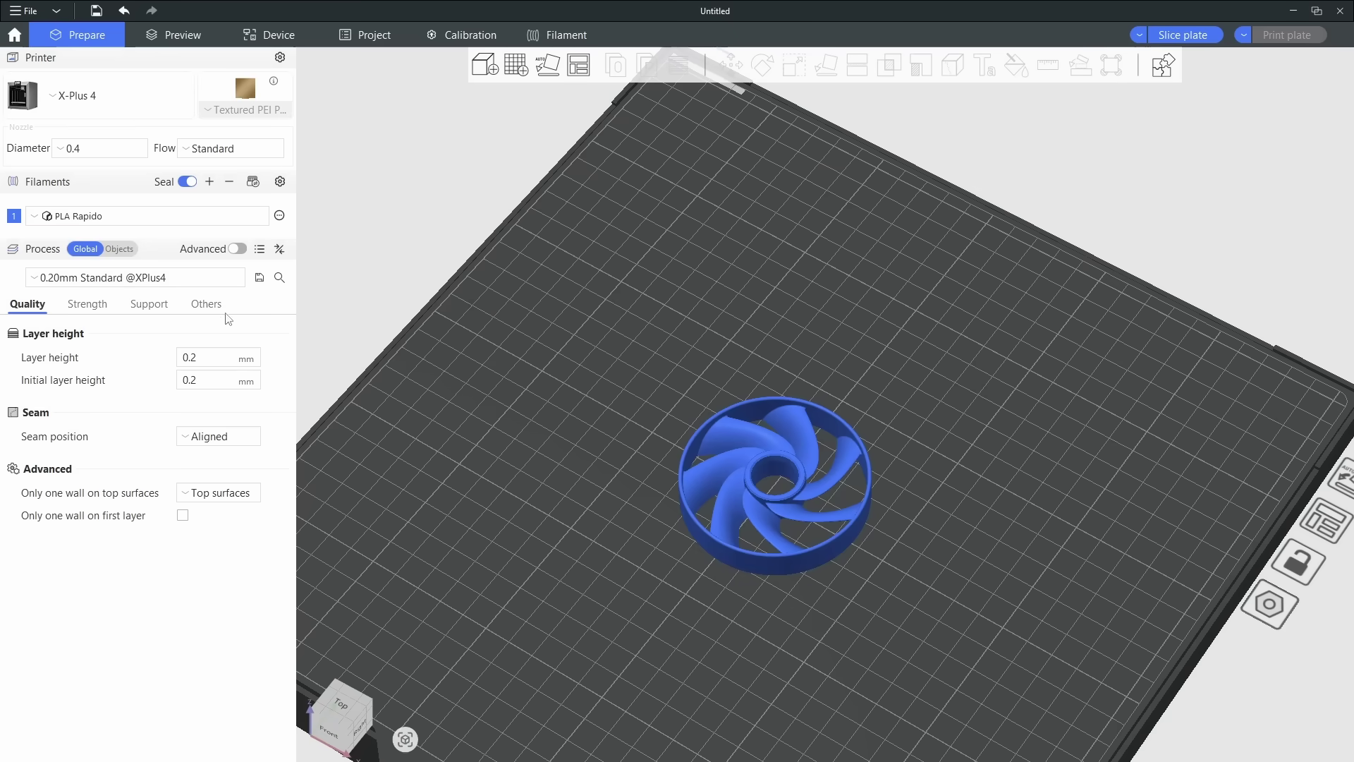
# Set layer height and initial layer height to 0.1 mm and slice the plate.
pyautogui.click(211, 357)
pyautogui.write('.1')
pyautogui.press('Tab')
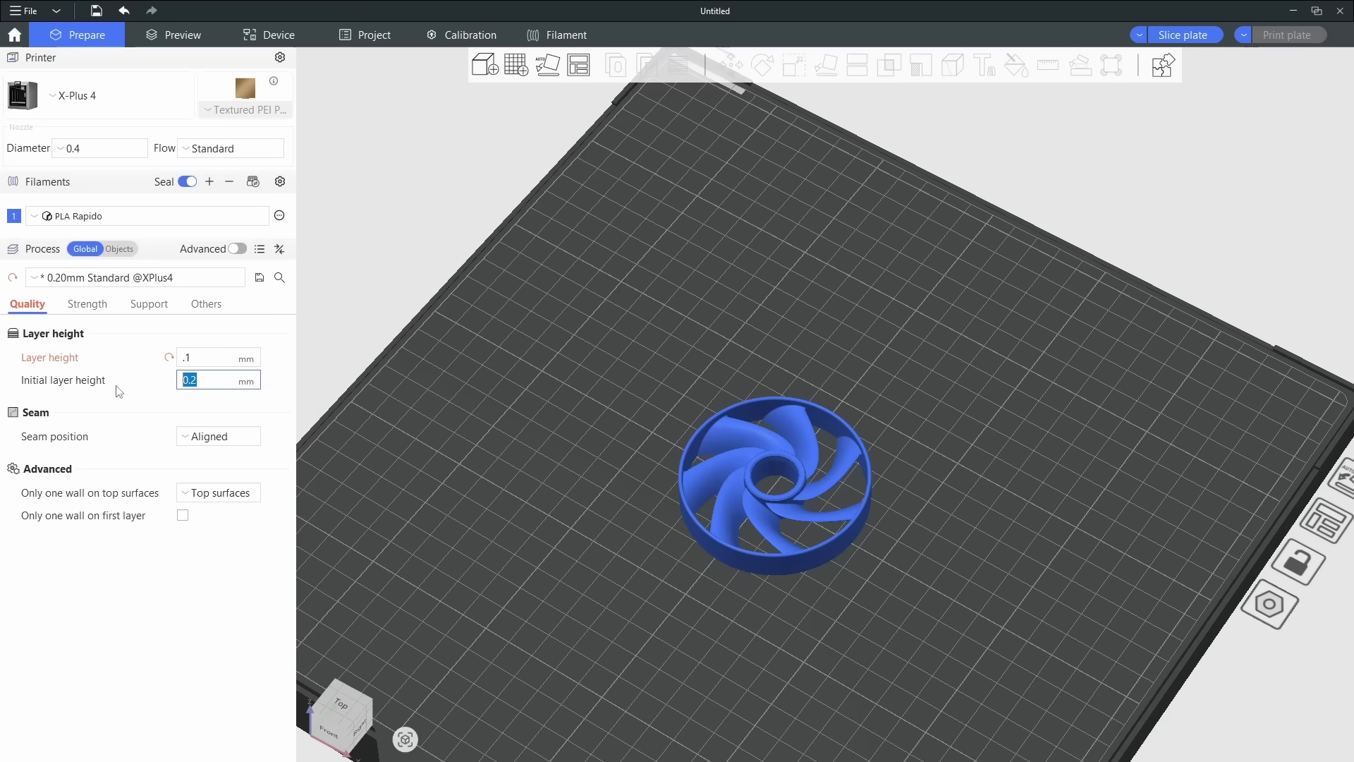
pyautogui.write('.1')
pyautogui.click(1183, 35)
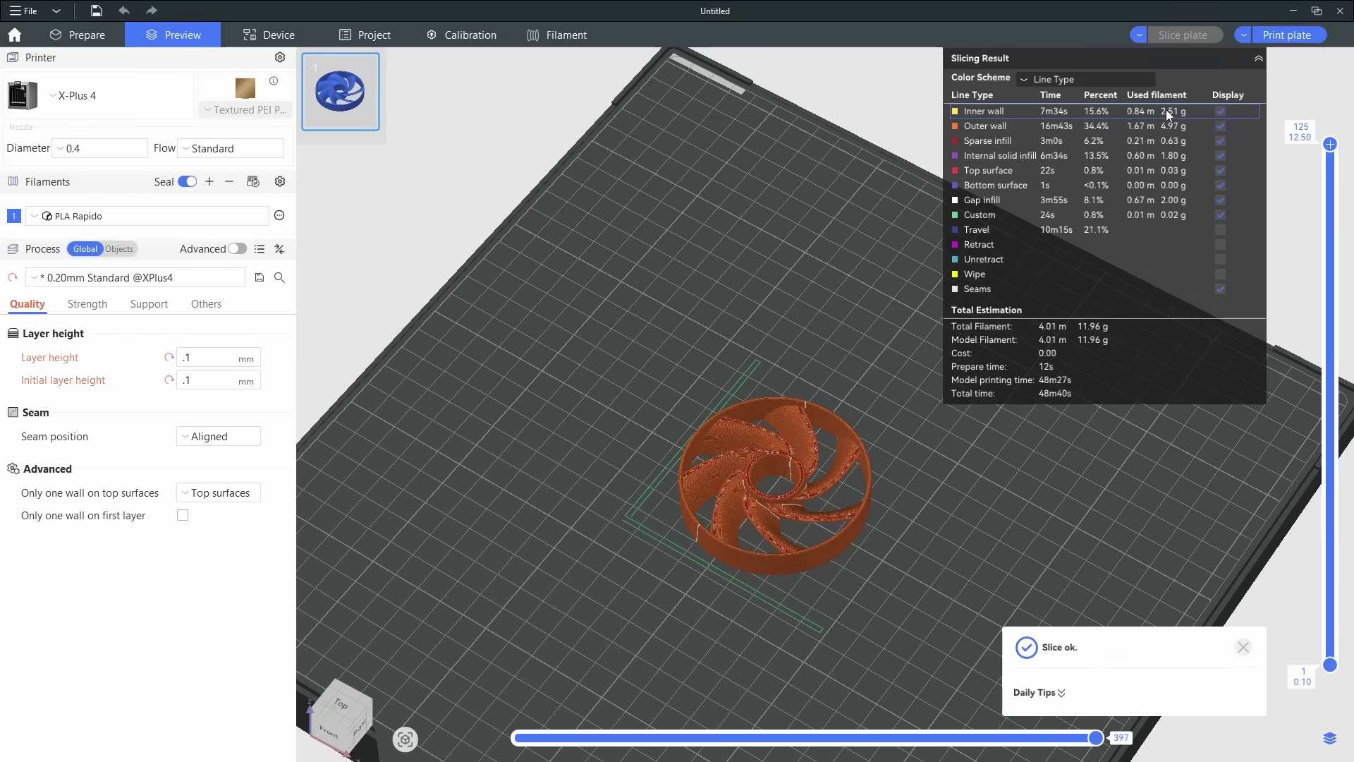
# Send the sliced print job to the QIDI PLUS 4 printer.
pyautogui.click(1287, 34)
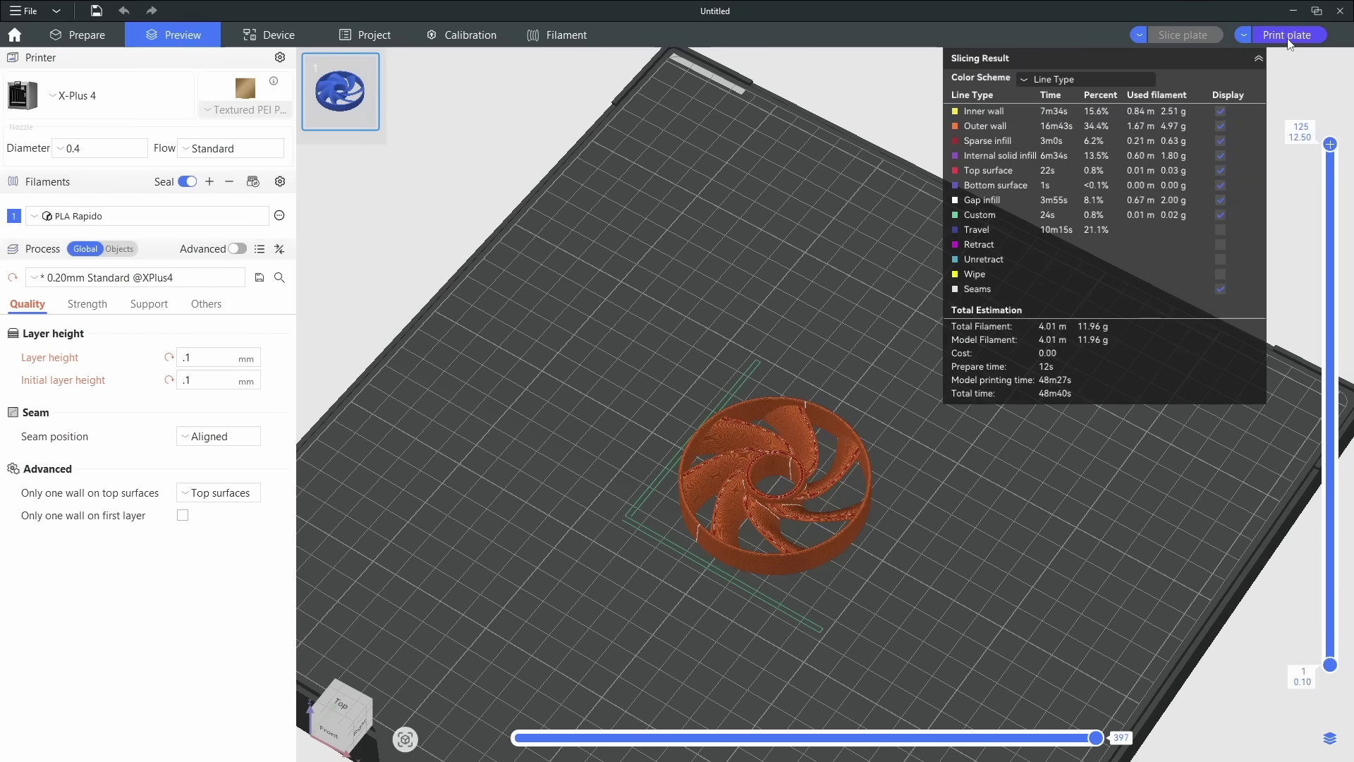
pyautogui.click(712, 282)
pyautogui.click(708, 307)
pyautogui.click(853, 596)
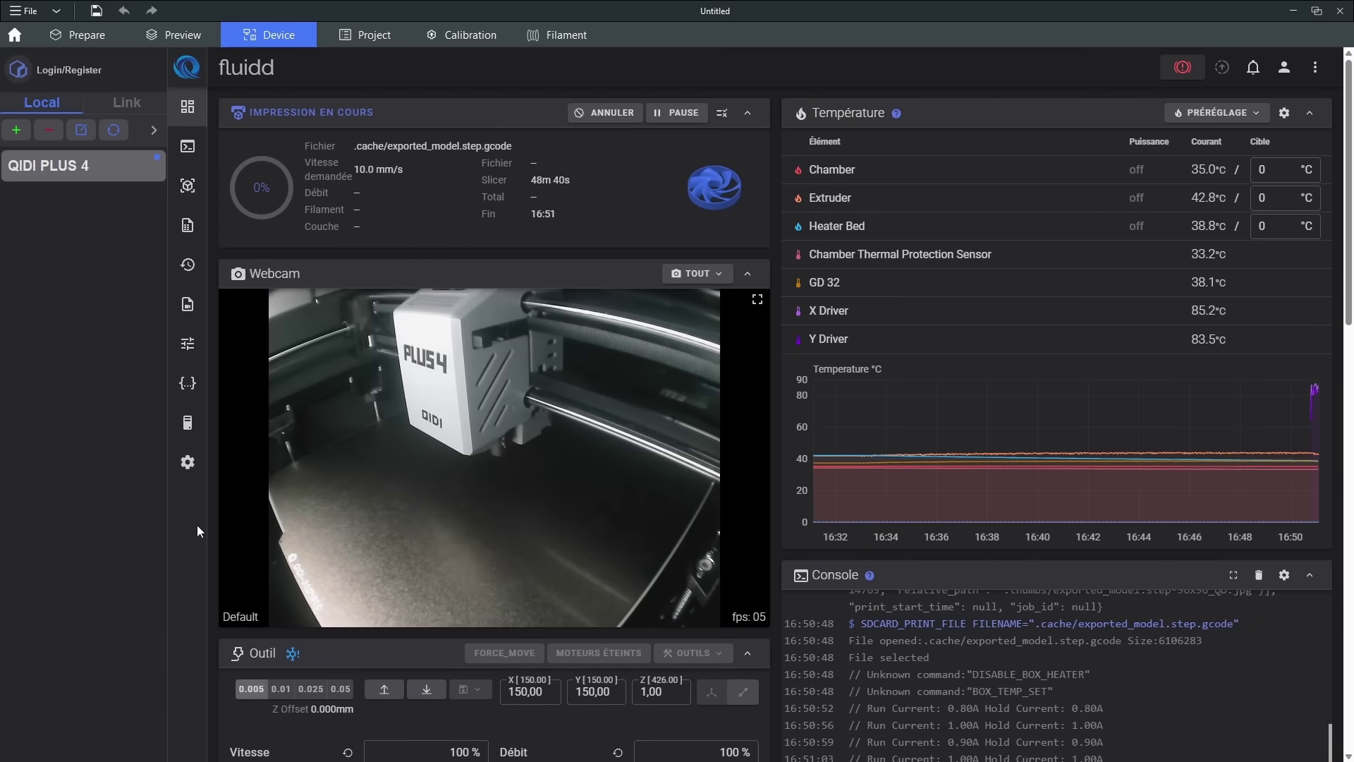
# Play a recorded print timelapse from the printer's Timelapse page.
pyautogui.click(187, 304)
pyautogui.click(463, 259)
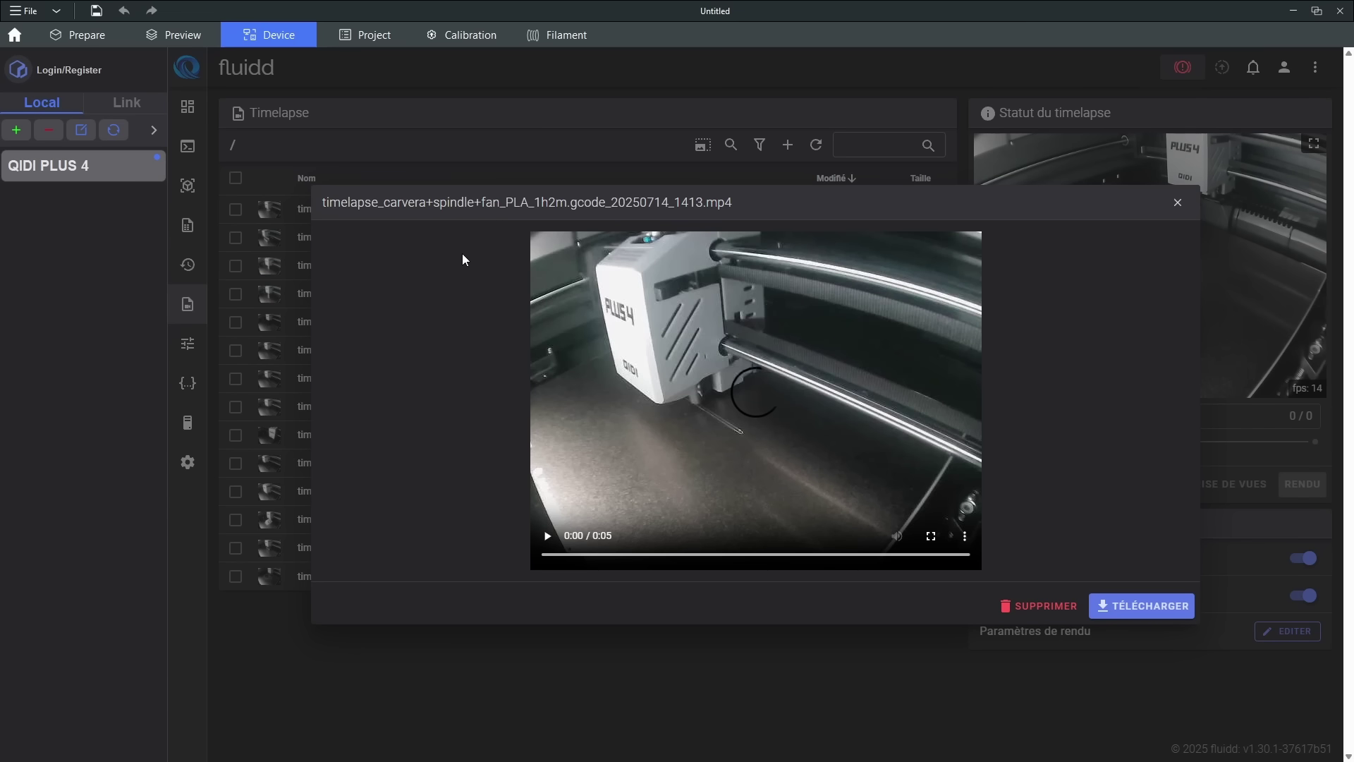
pyautogui.click(545, 537)
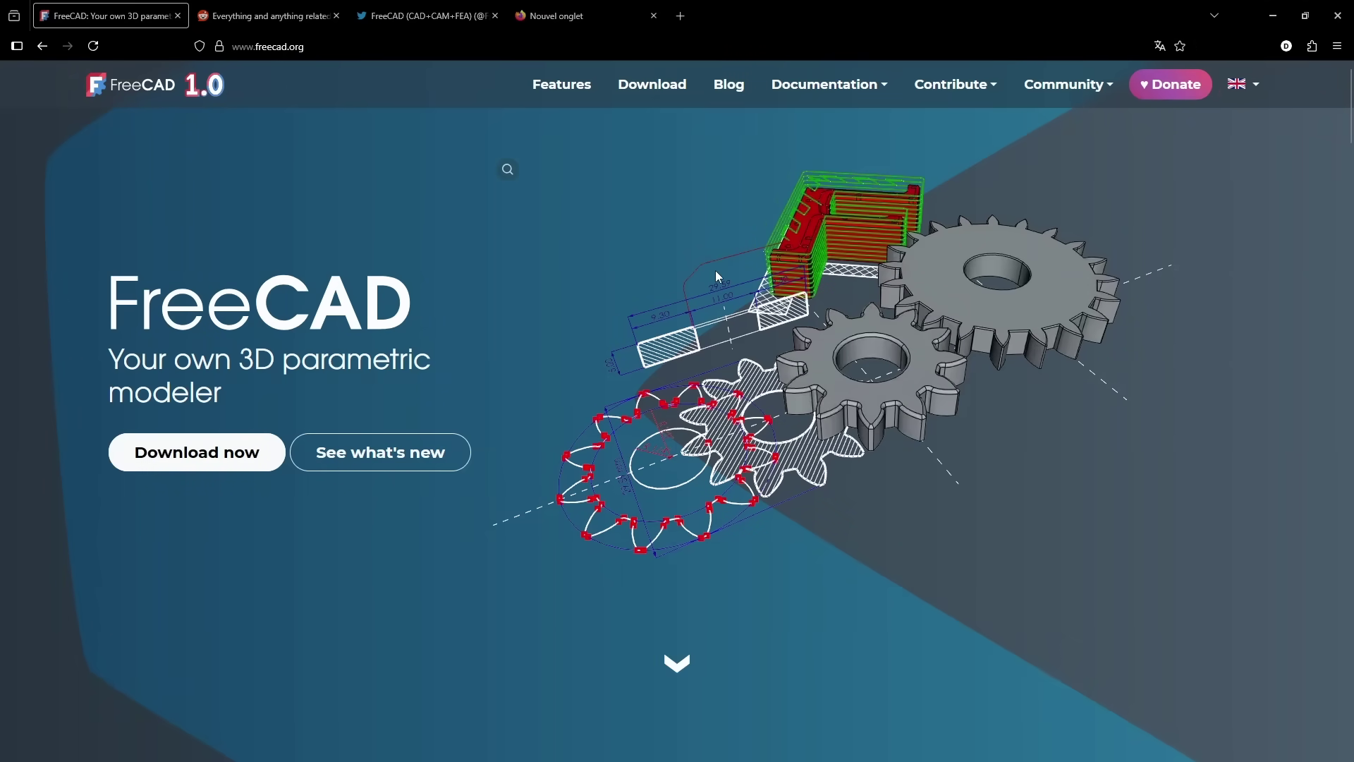
# Go to the FreeCAD forum's Help on using FreeCAD board and browse its topics.
pyautogui.click(1101, 90)
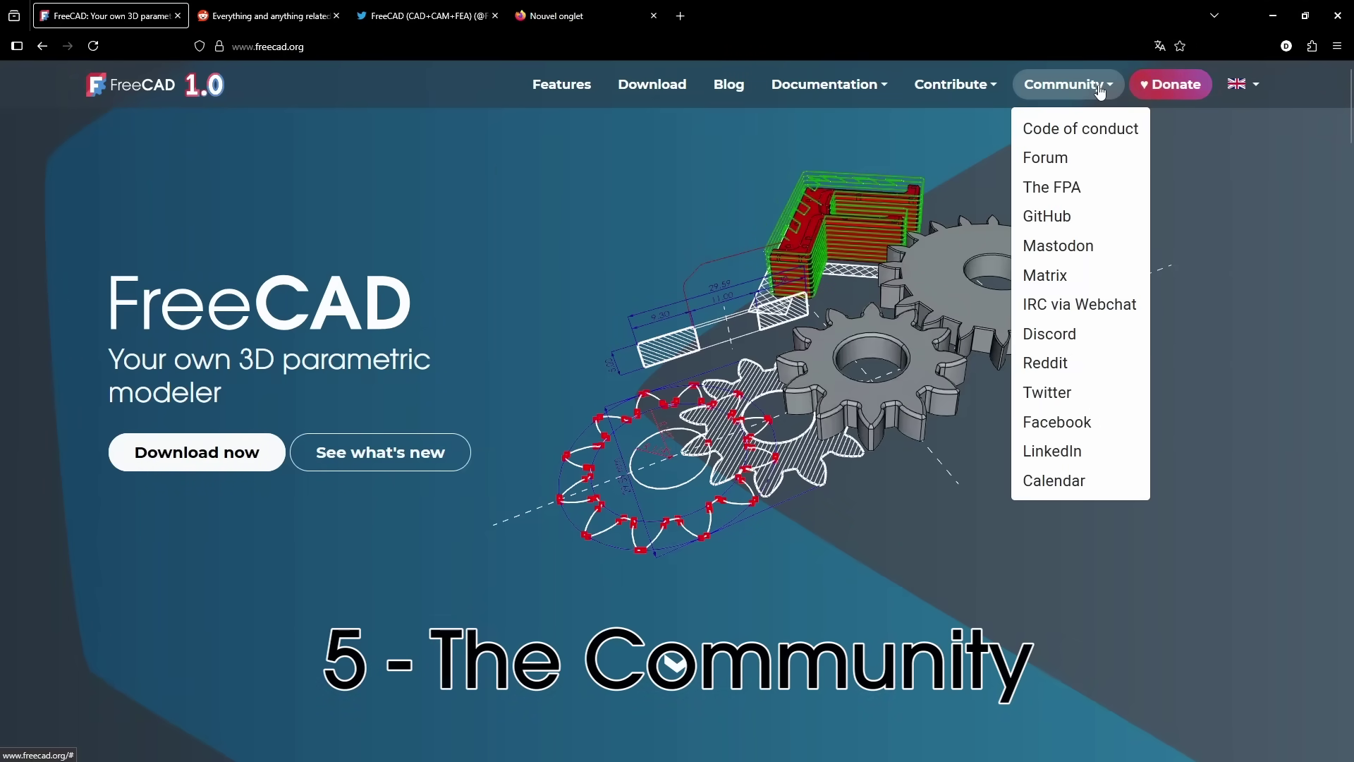
pyautogui.click(1050, 160)
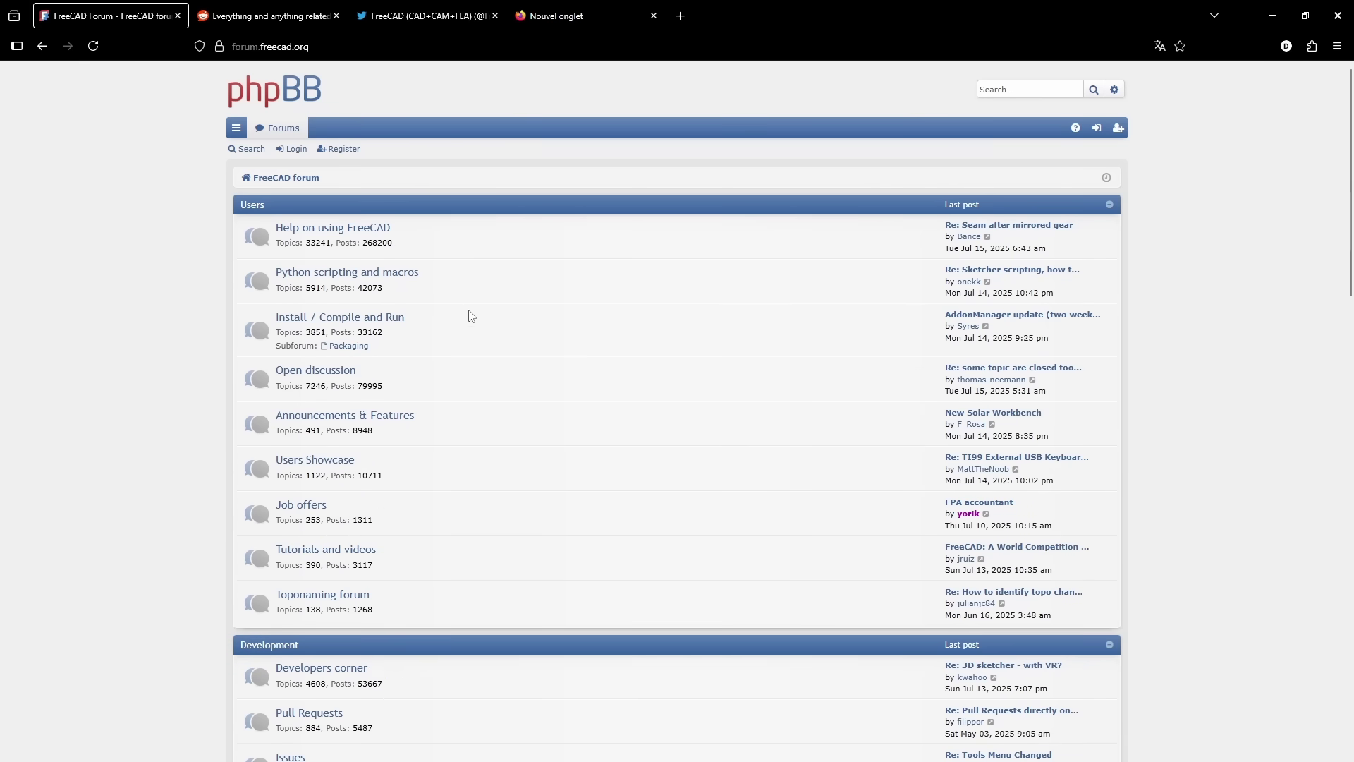
pyautogui.click(367, 227)
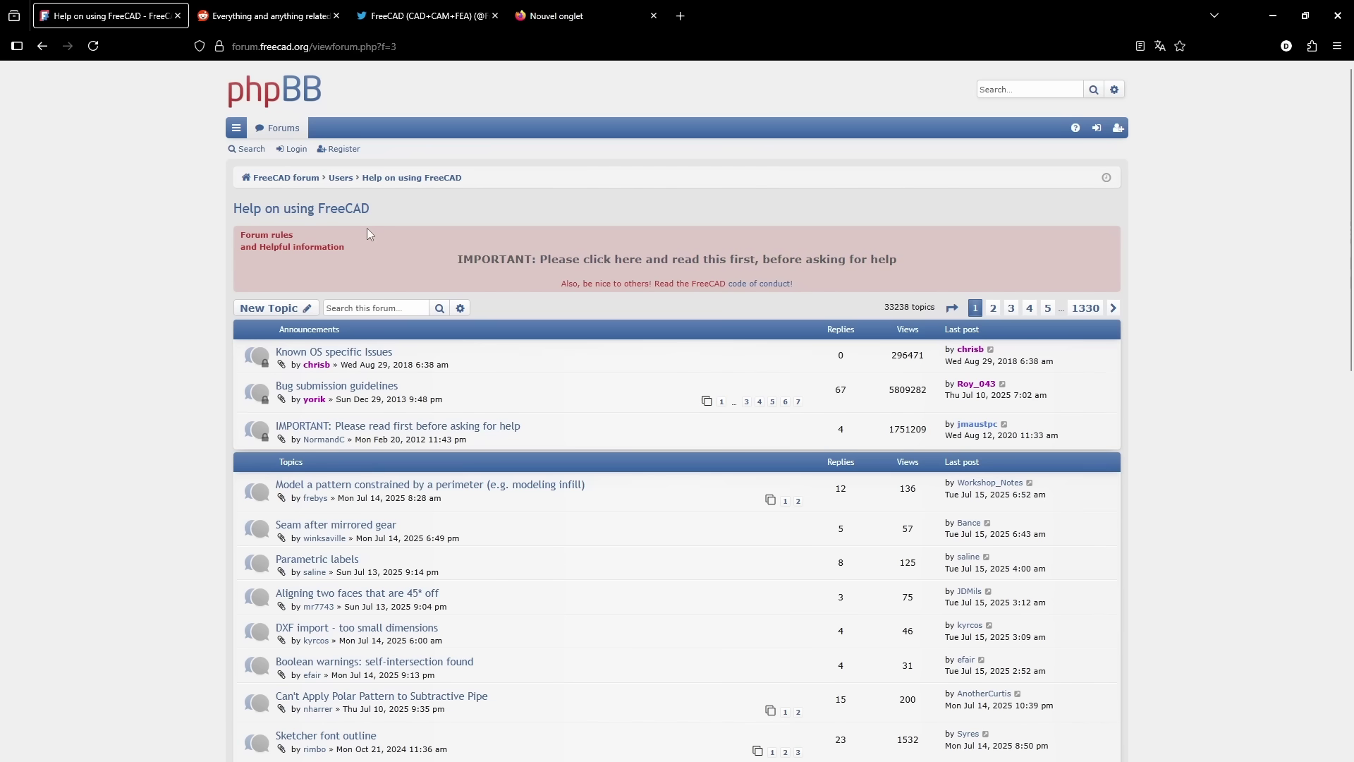
pyautogui.scroll(-1, 233, 282)
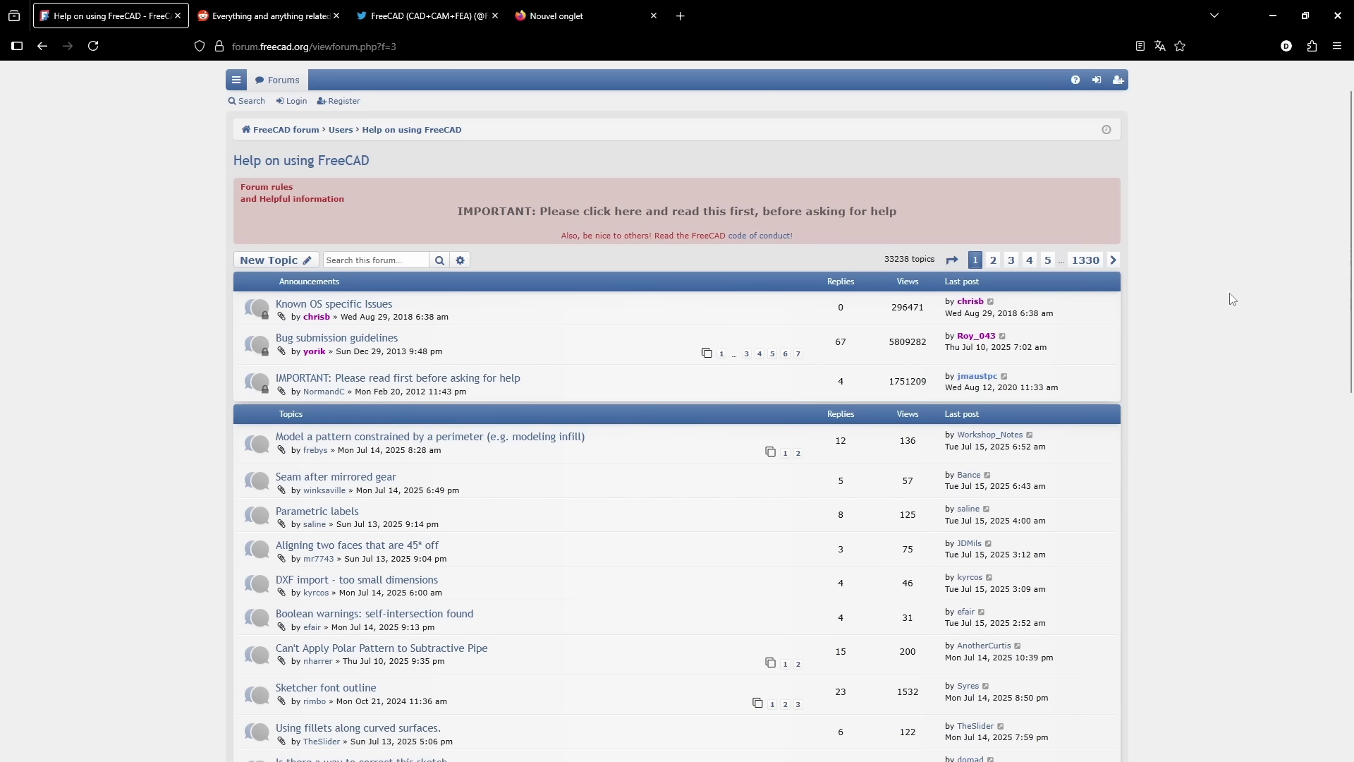
pyautogui.scroll(-3, 1232, 296)
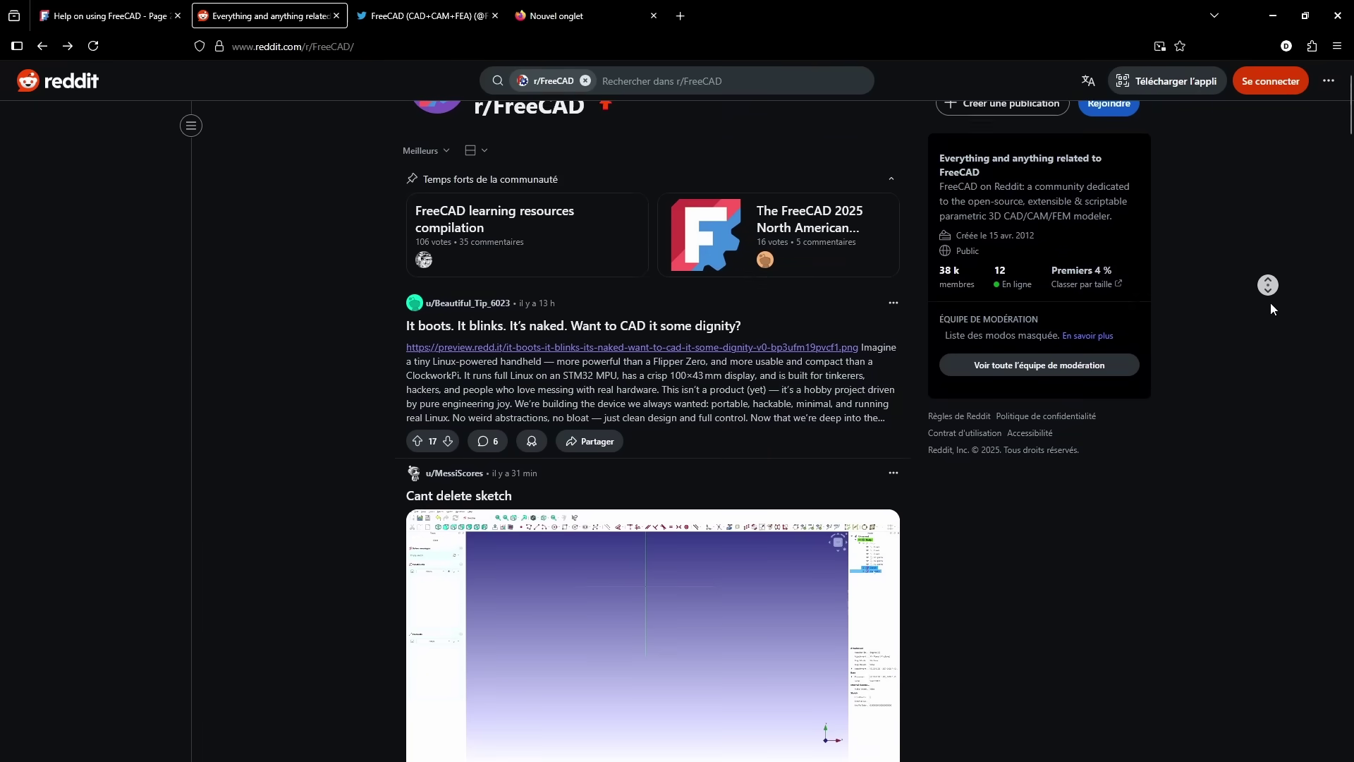
pyautogui.scroll(-3, 1271, 309)
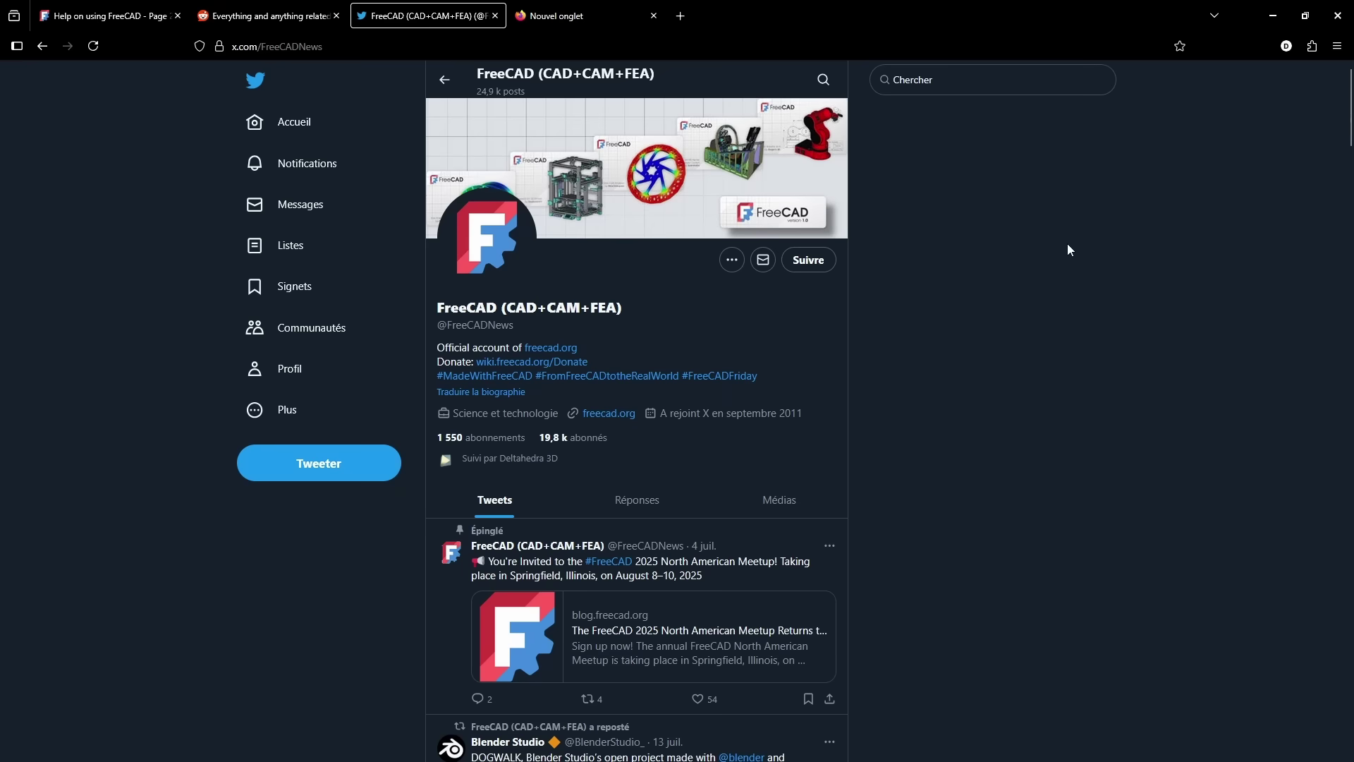
pyautogui.middleClick(1081, 200)
pyautogui.scroll(-3, 1091, 224)
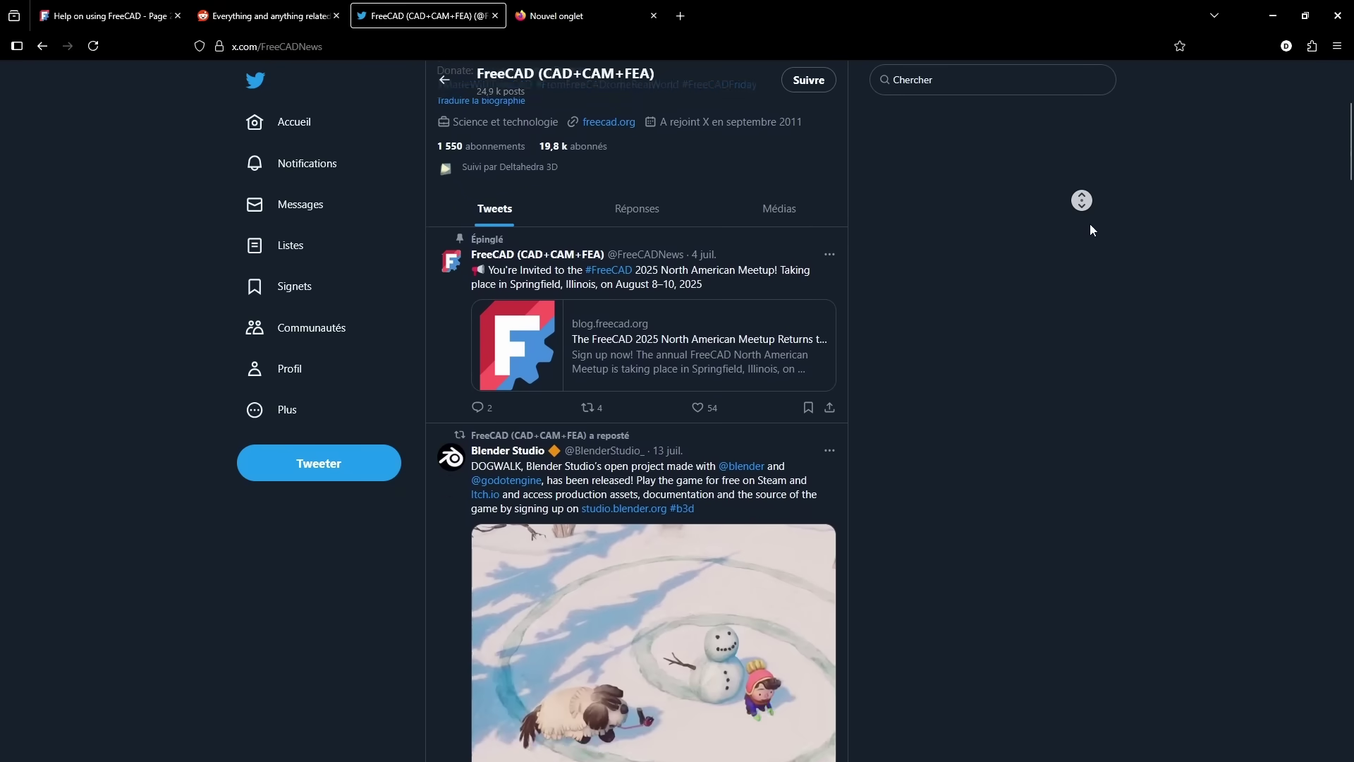
pyautogui.scroll(-1, 1090, 230)
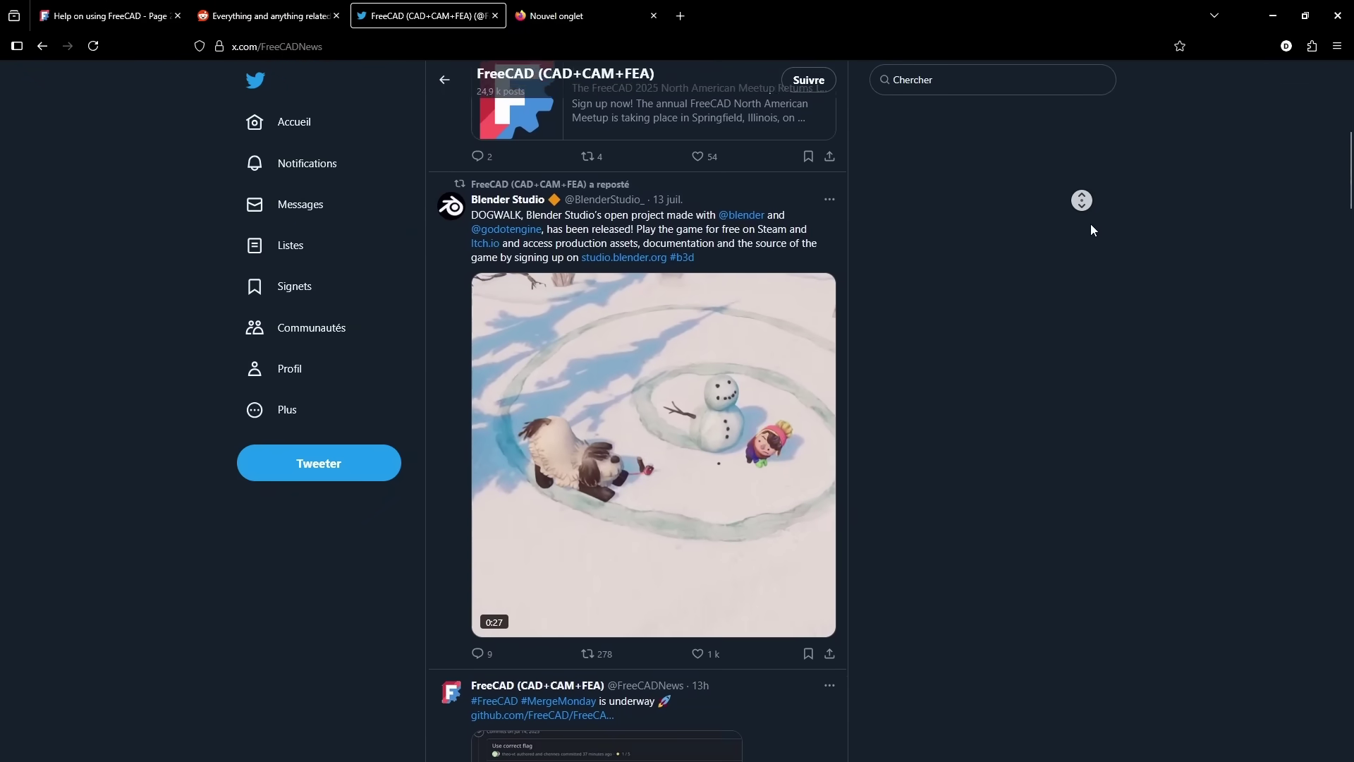
pyautogui.scroll(-4, 1091, 230)
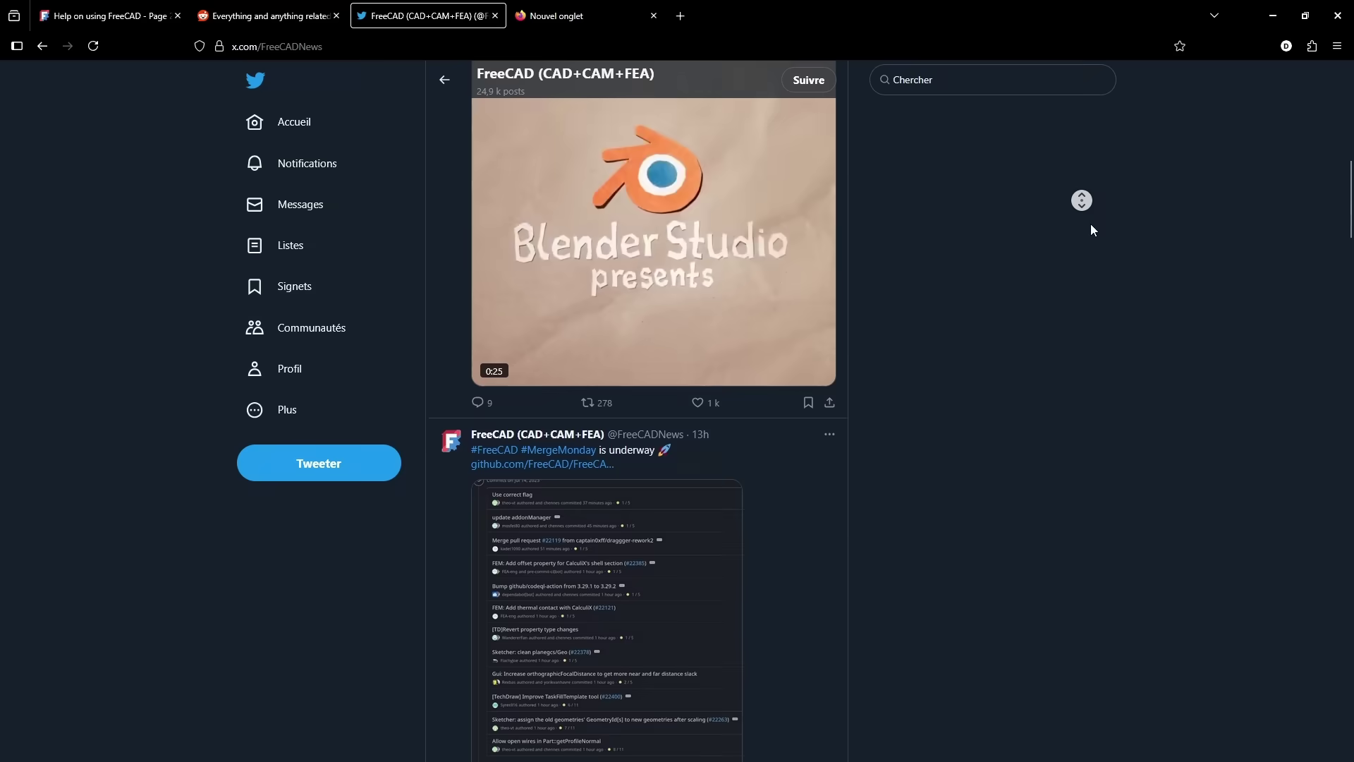
pyautogui.scroll(-4, 1092, 230)
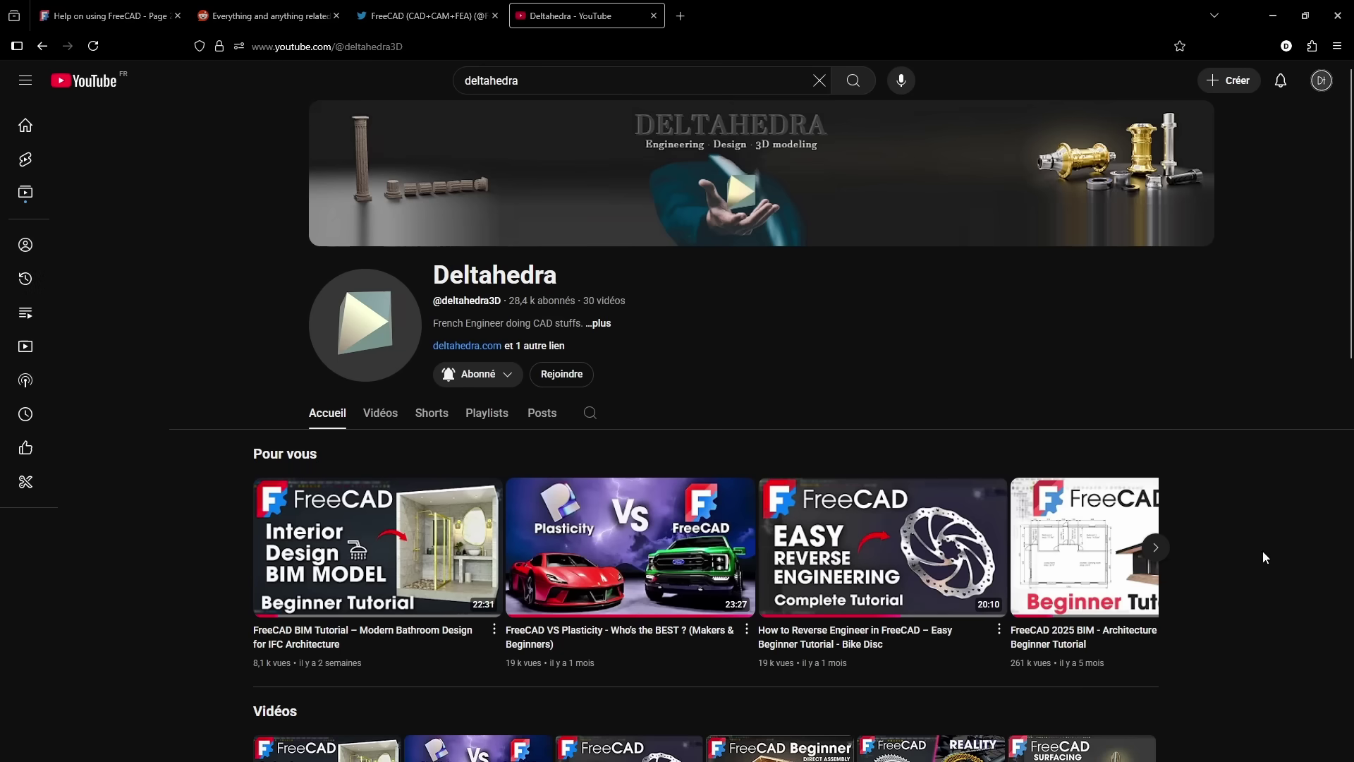
# Show the Deltahedra channel's Videos tab and scroll its BIM, Beginner and Techdraw tutorials.
pyautogui.click(373, 415)
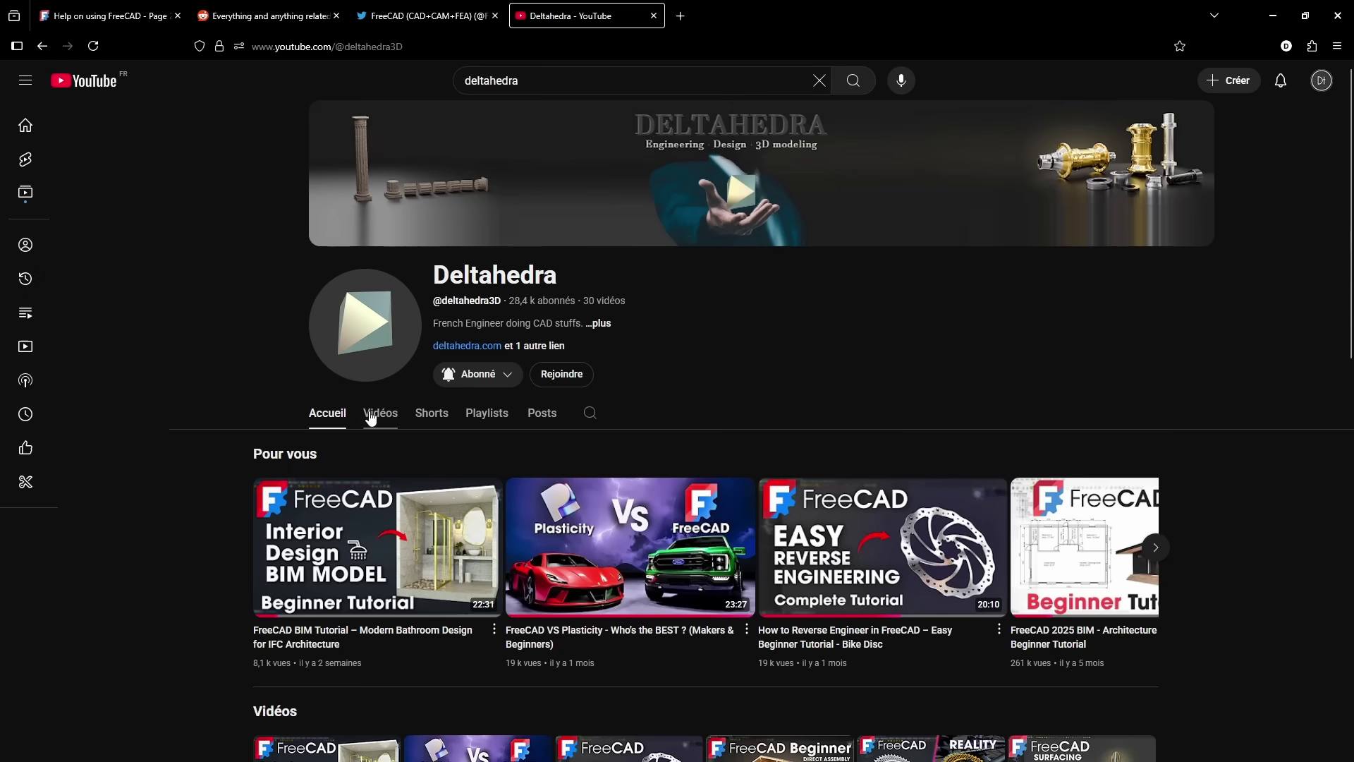
pyautogui.scroll(-4, 1039, 516)
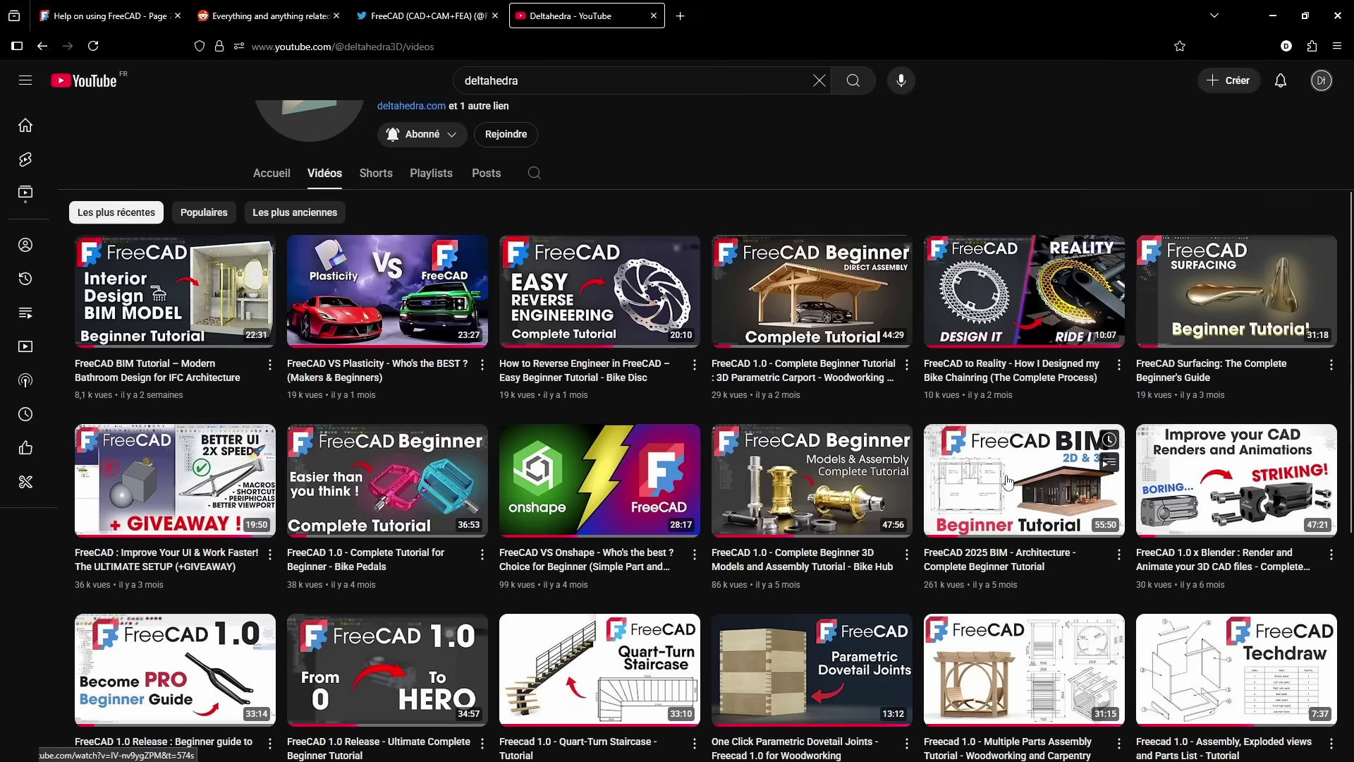
pyautogui.scroll(-2, 1114, 494)
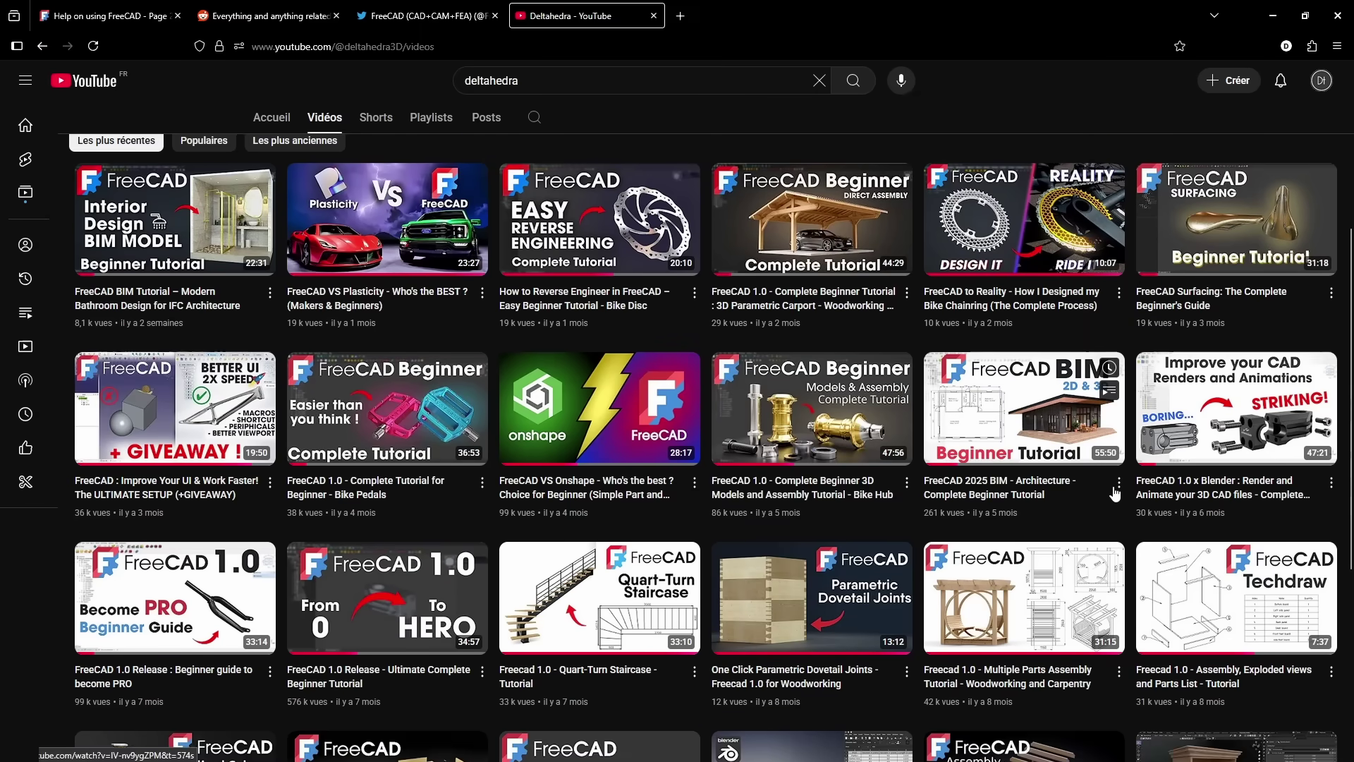
pyautogui.scroll(4, 1221, 386)
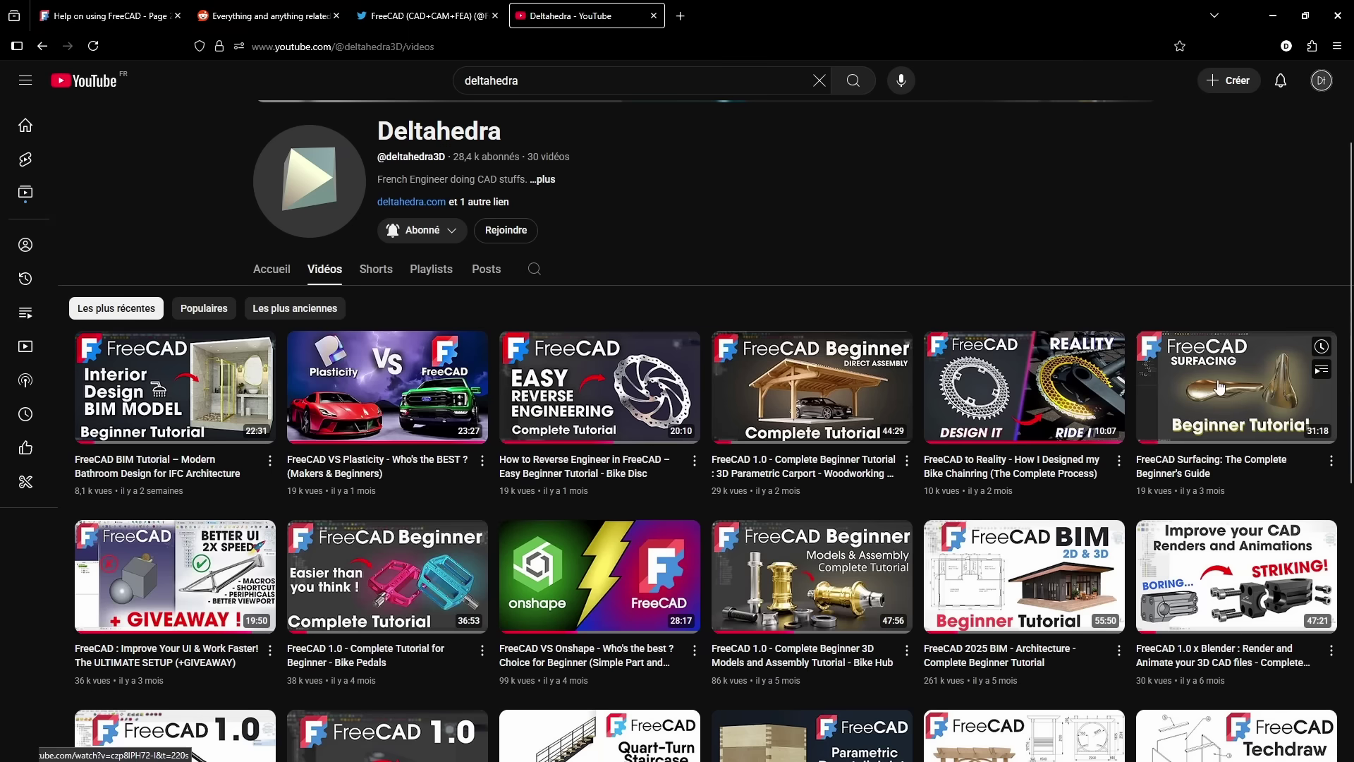
pyautogui.middleClick(1312, 238)
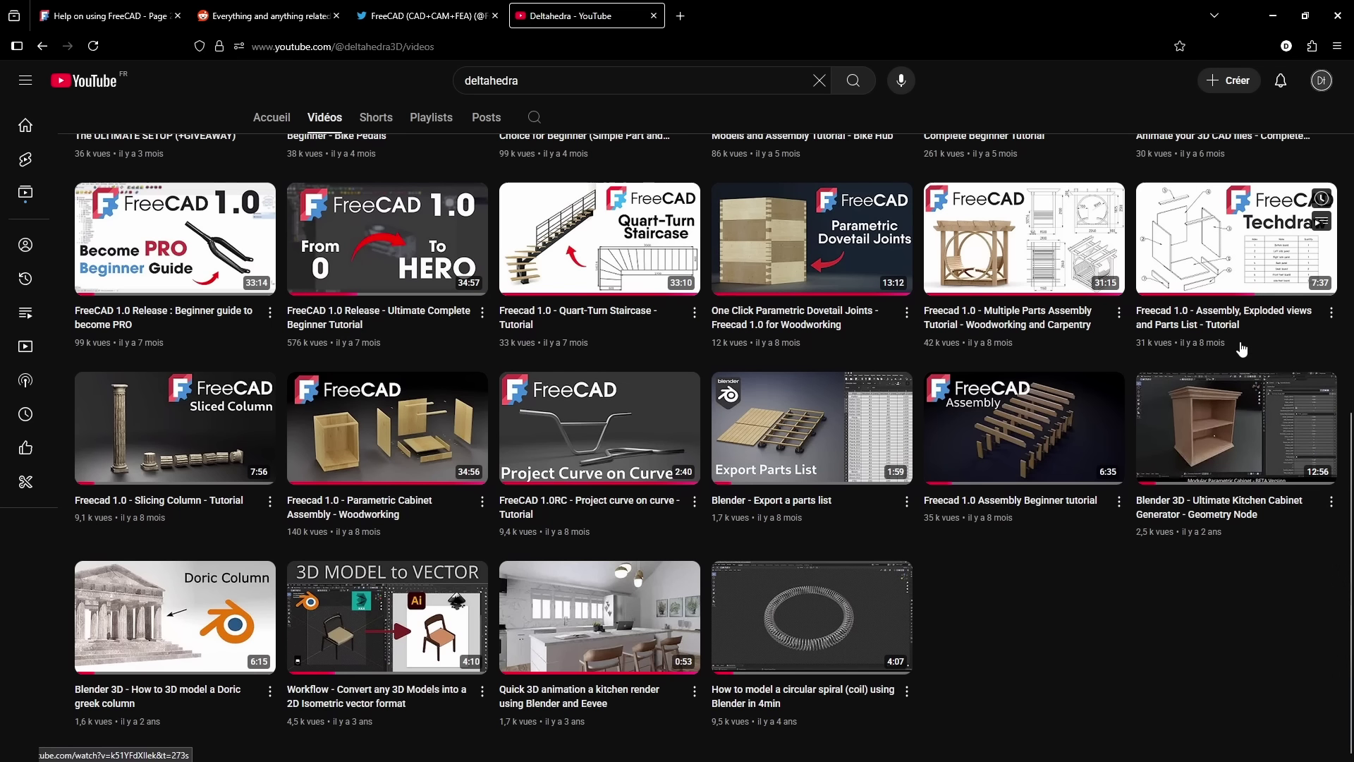
pyautogui.click(1166, 444)
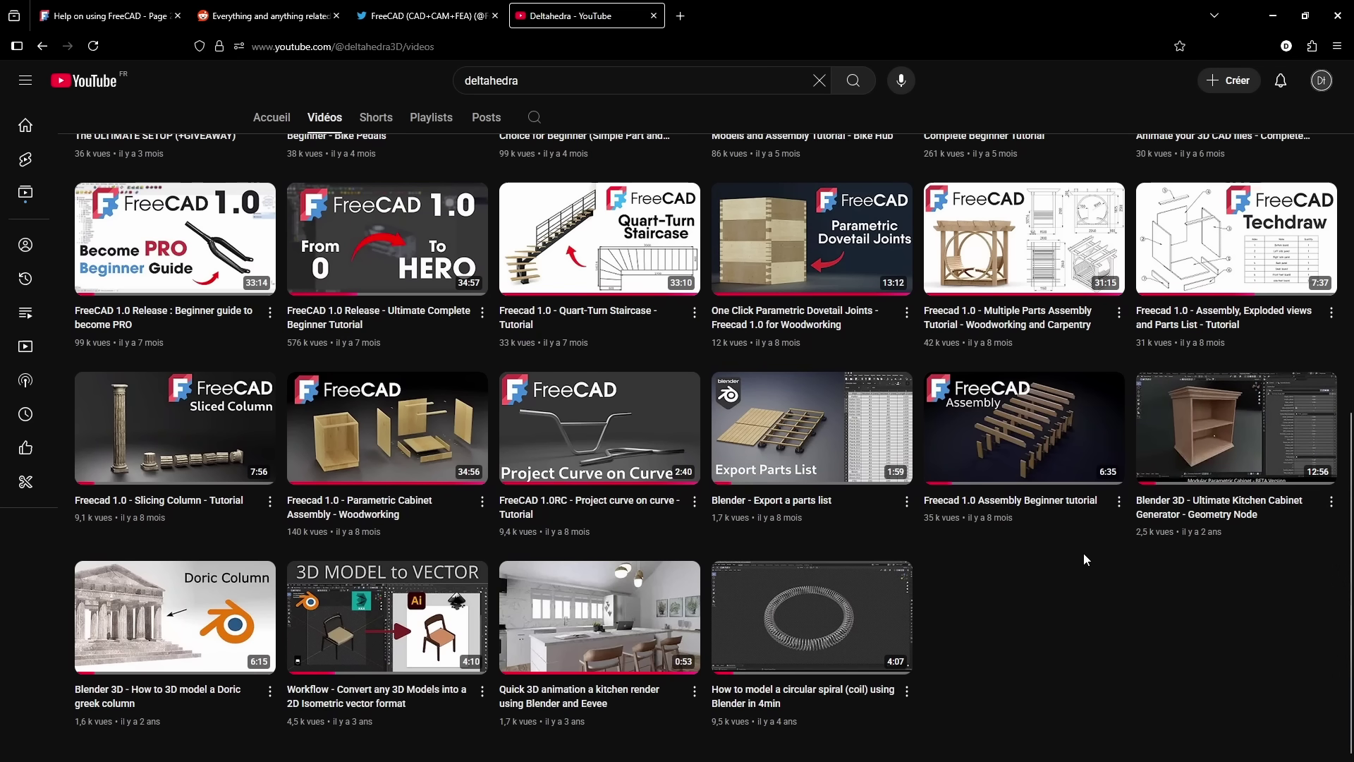